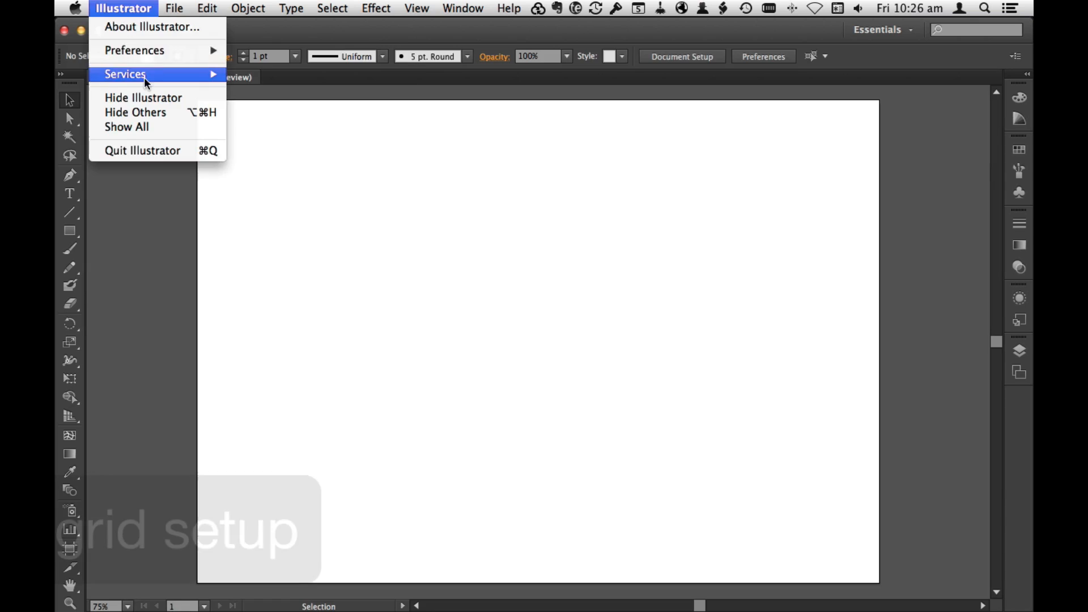
# Step: Set the document grid to a gridline every 10 mm with 10 subdivisions
pyautogui.moveTo(134, 49)
pyautogui.click(327, 104)
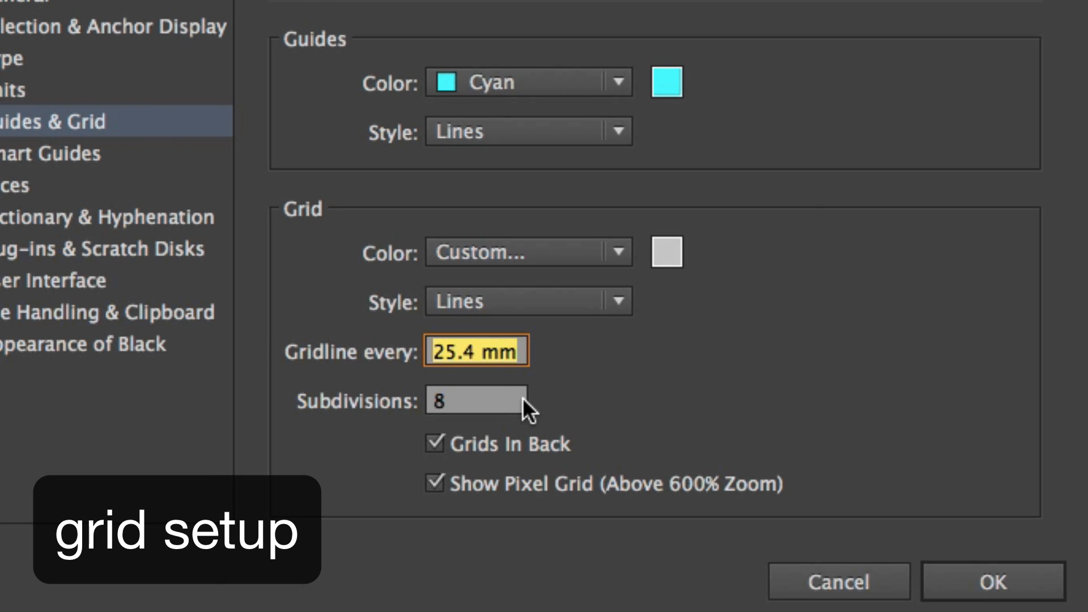
pyautogui.write('10')
pyautogui.press('Tab')
pyautogui.write('10')
pyautogui.press('Tab')
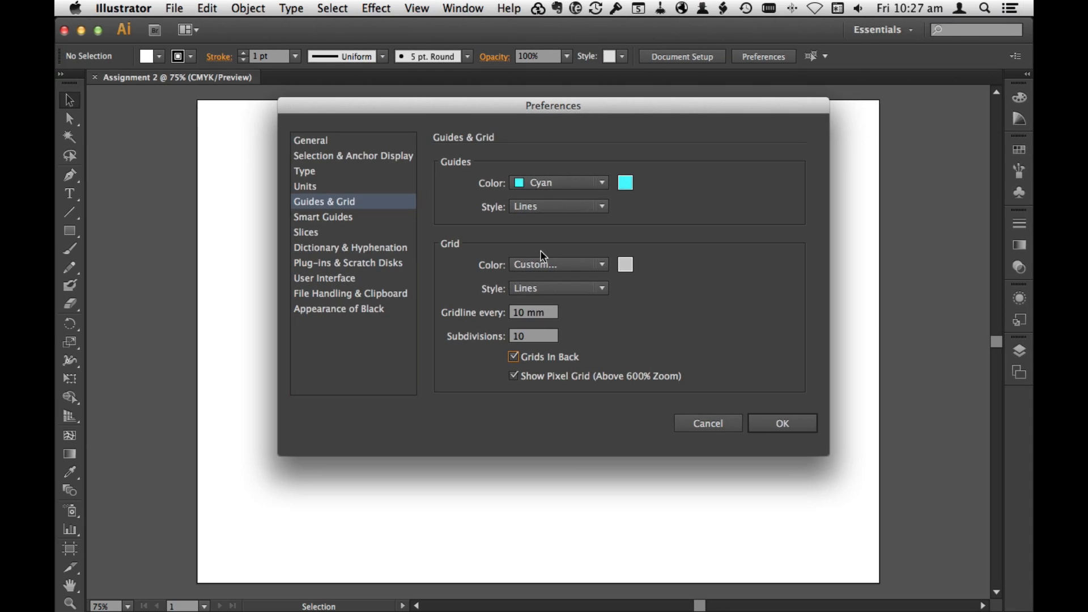
pyautogui.click(993, 581)
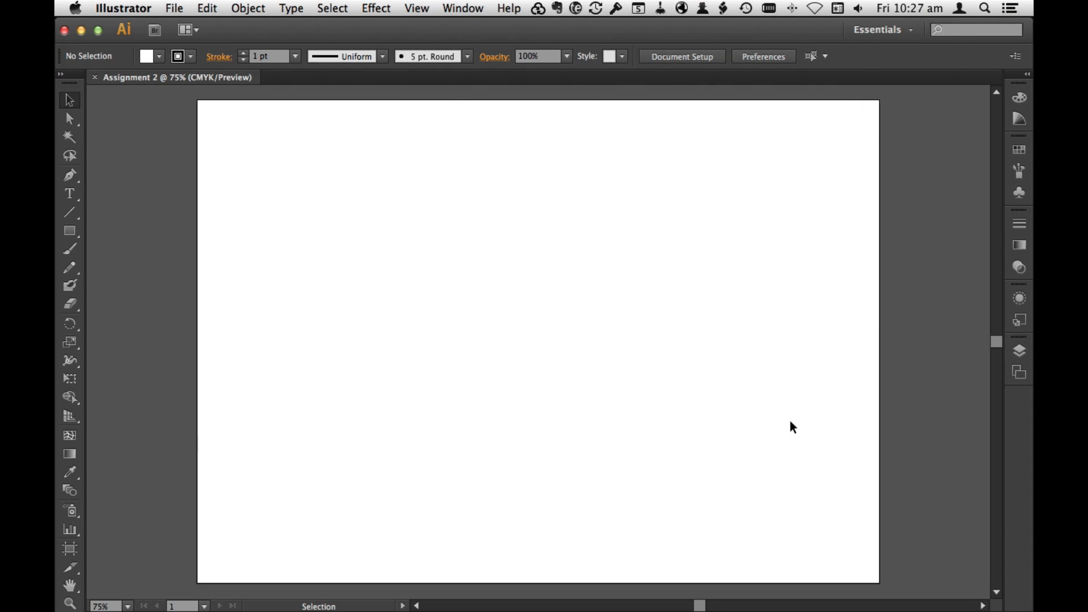
# Step: Show the grid and turn on snapping to it
pyautogui.click(417, 7)
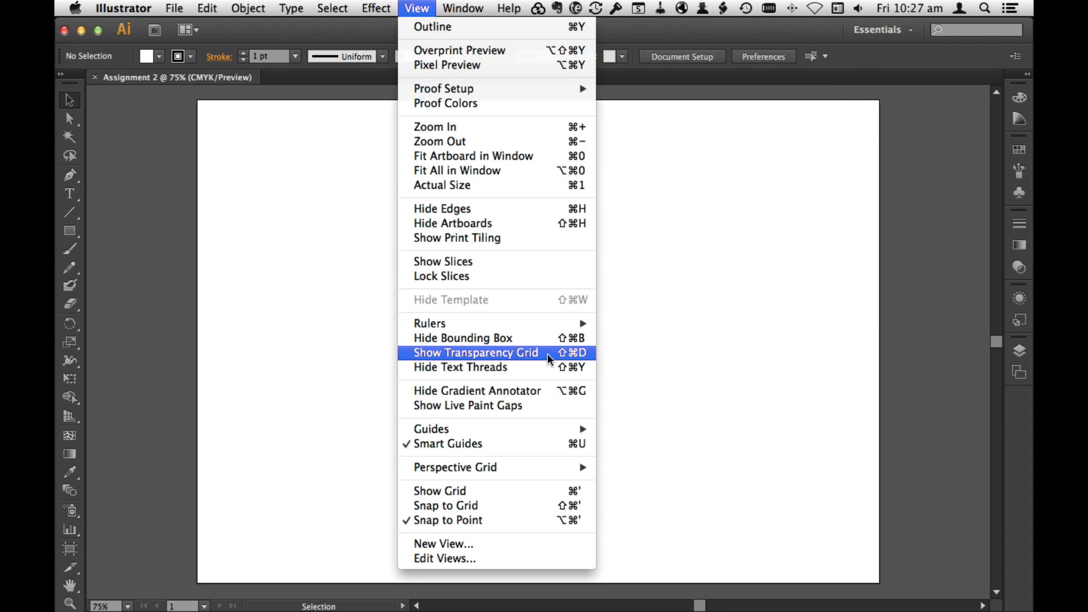
pyautogui.click(532, 490)
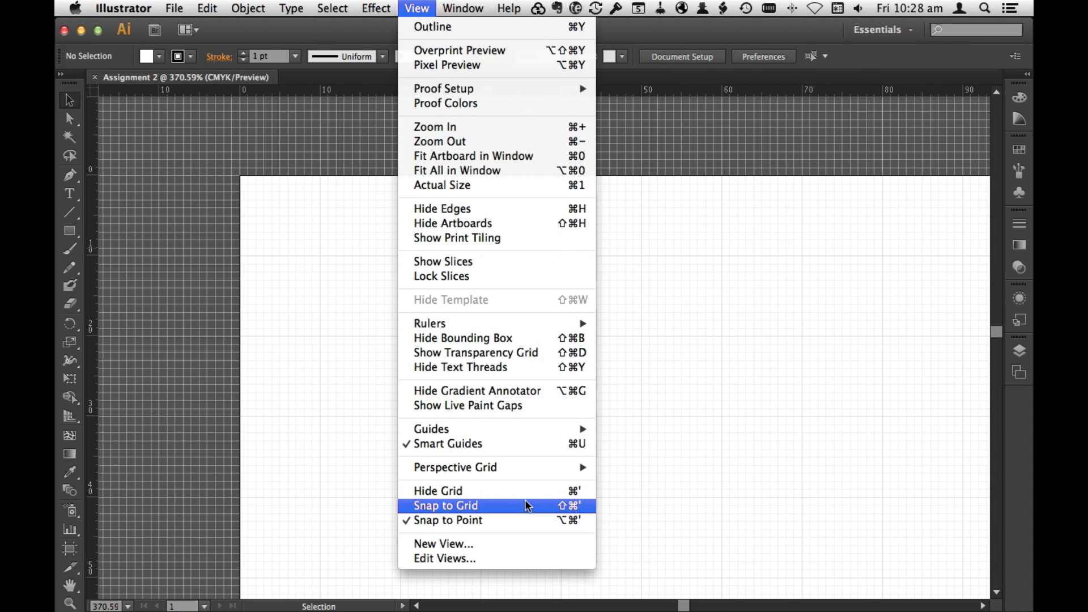
pyautogui.click(527, 505)
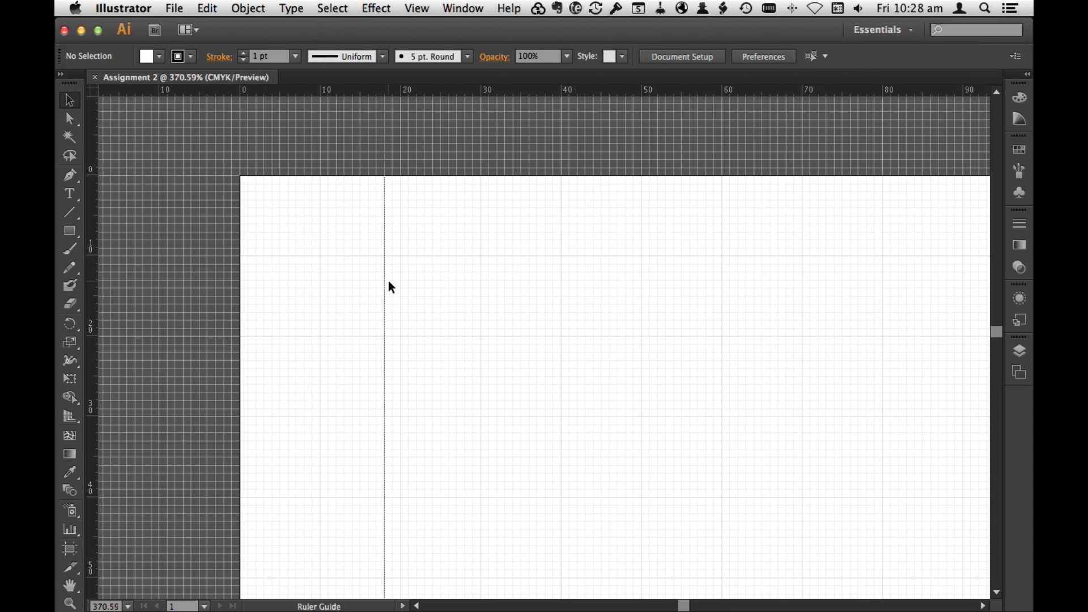
# Step: Place margin guides 20 mm inside the artboard's edges, moving the ruler origin to its lower-right corner for the far margins
pyautogui.moveTo(444, 96); pyautogui.dragTo(424, 333)
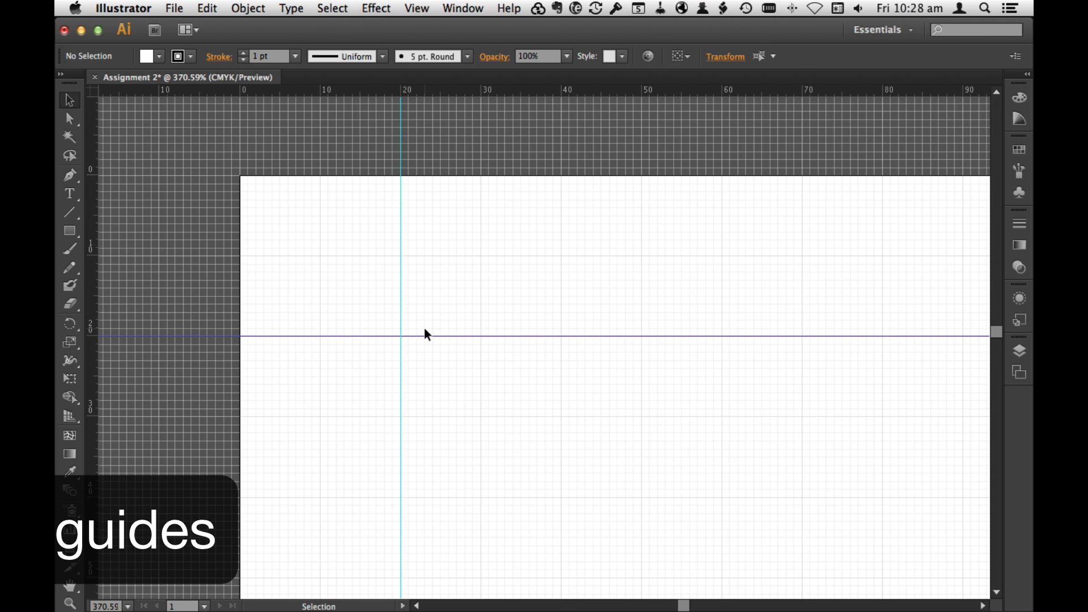
pyautogui.press('super+minus')
pyautogui.press('super+minus')
pyautogui.moveTo(92, 91); pyautogui.dragTo(384, 214)
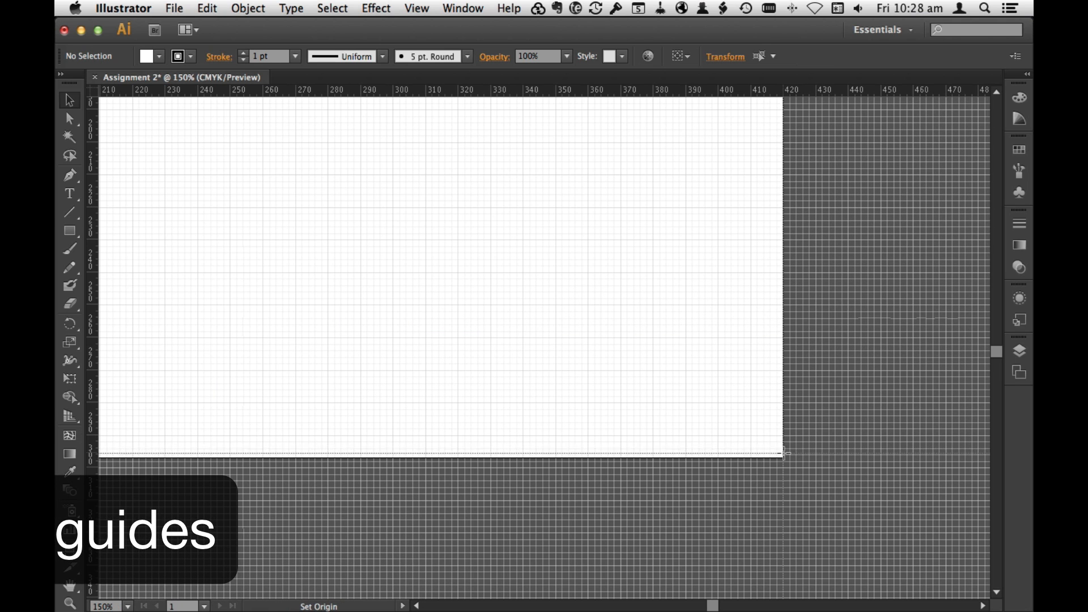
pyautogui.moveTo(785, 453); pyautogui.dragTo(784, 453)
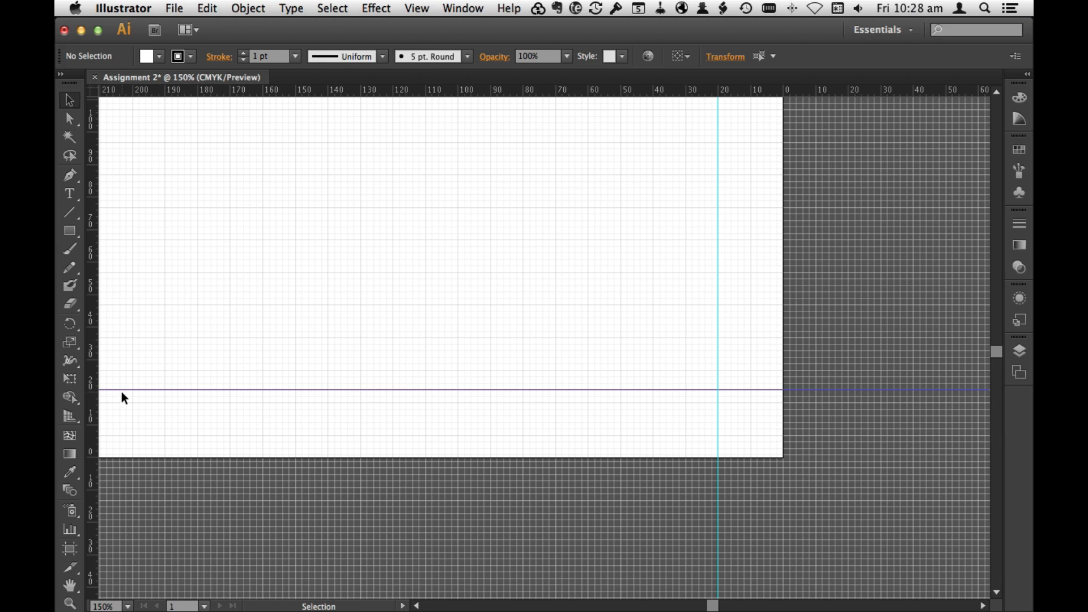
pyautogui.moveTo(121, 389); pyautogui.dragTo(125, 393)
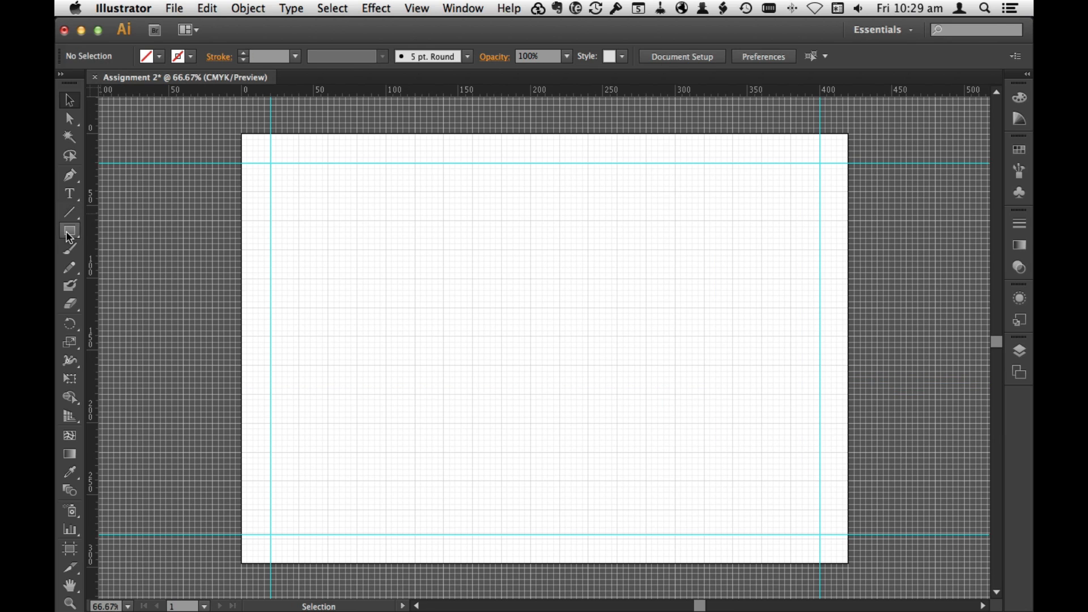
# Step: Draw a title block rectangle about 380 by 15 mm between the side guides, directly below the upper guide, and fill it with red
pyautogui.press('m')
pyautogui.moveTo(271, 163); pyautogui.dragTo(819, 184)
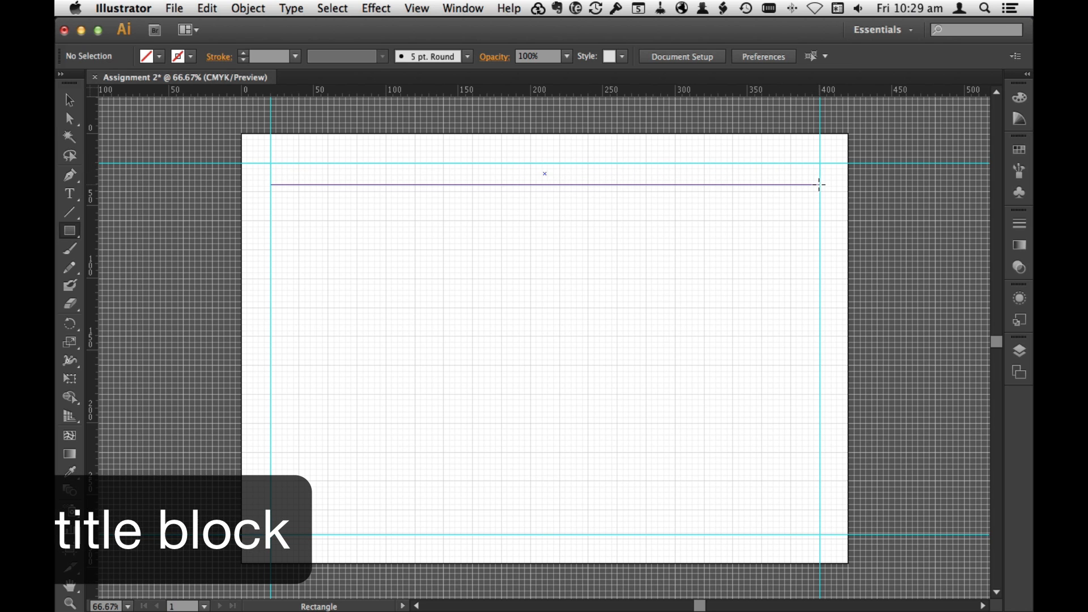
pyautogui.moveTo(821, 184); pyautogui.dragTo(820, 184)
pyautogui.click(191, 56)
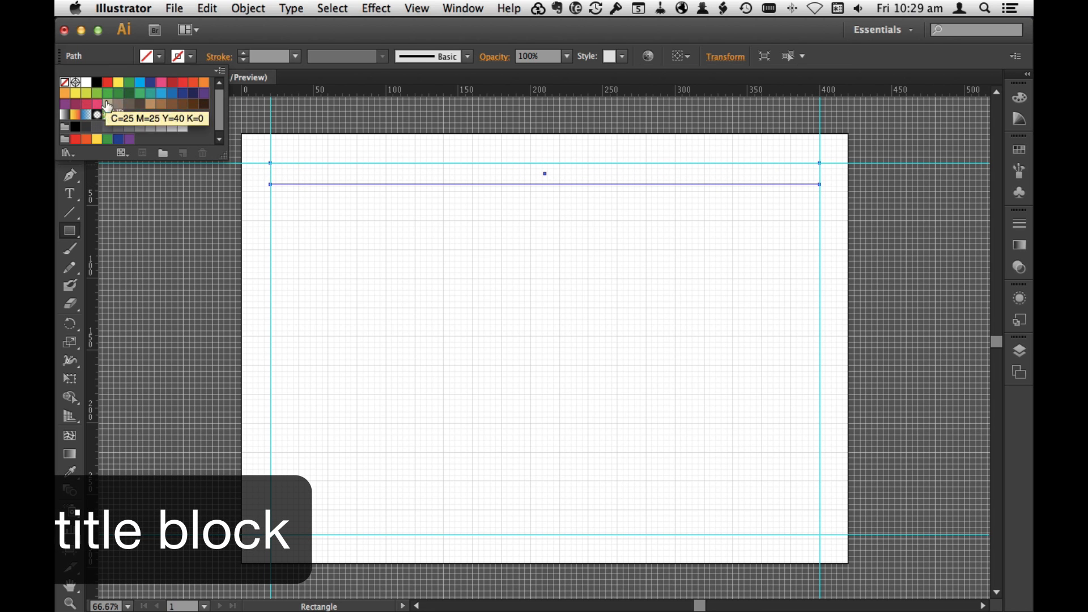
pyautogui.click(108, 83)
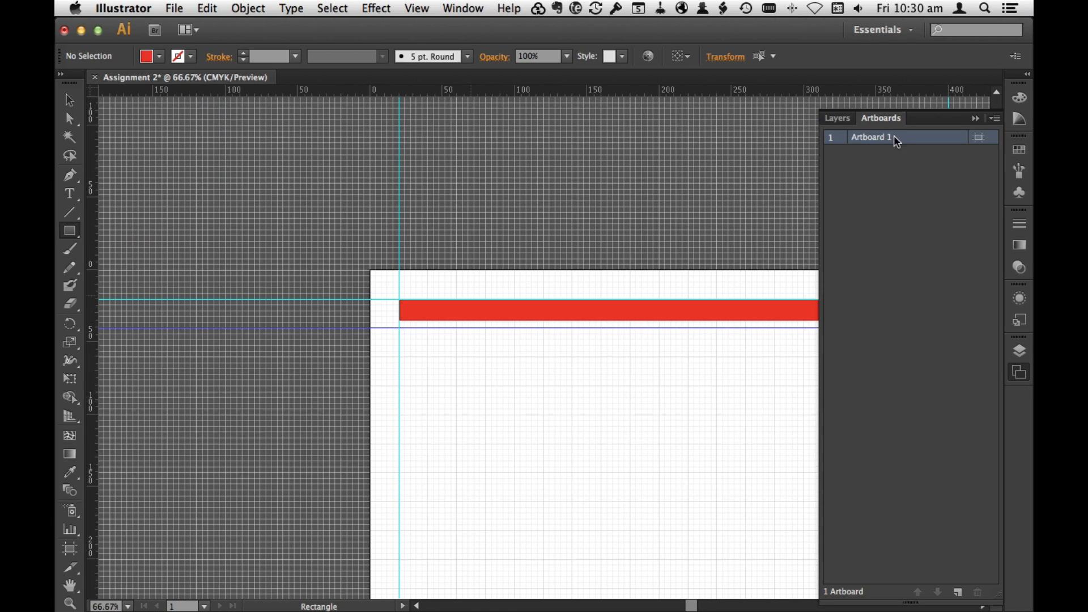
# Step: Rename the artboard to Panel 1
pyautogui.doubleClick(888, 142)
pyautogui.write('Panel')
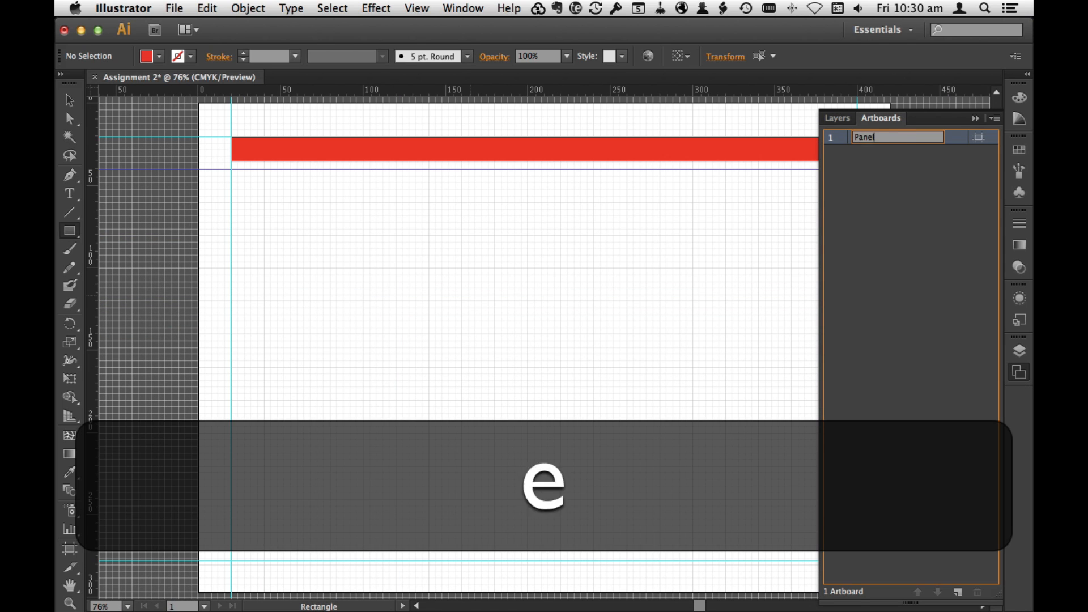
pyautogui.write(' 1')
pyautogui.press('Return')
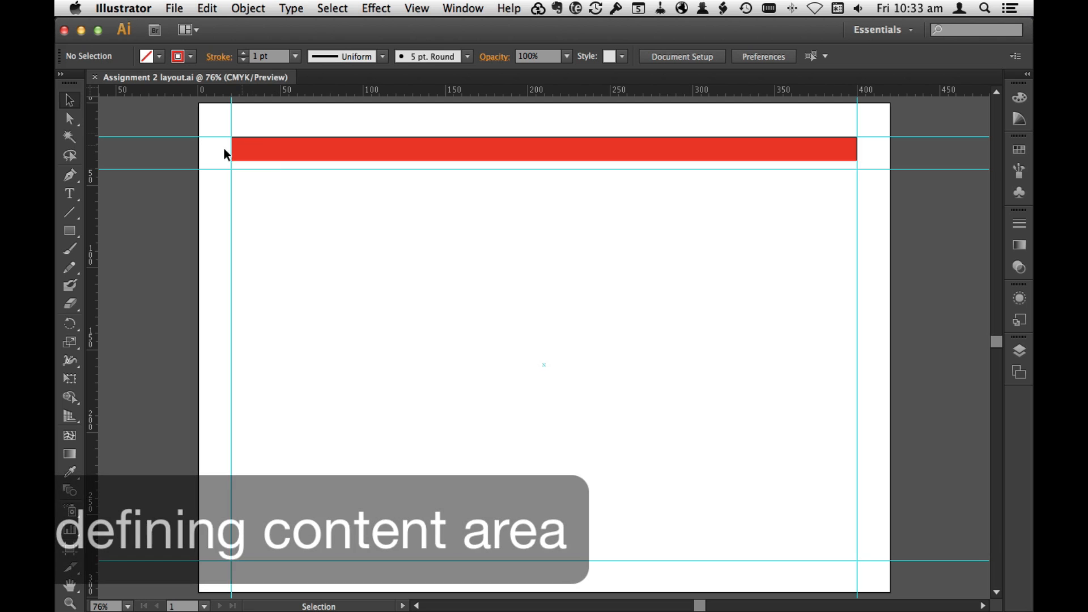
# Step: Draw 1 pt red-outlined rectangles around the content area between the guides and around the whole artboard, and hide the guides
pyautogui.moveTo(814, 494); pyautogui.dragTo(857, 559)
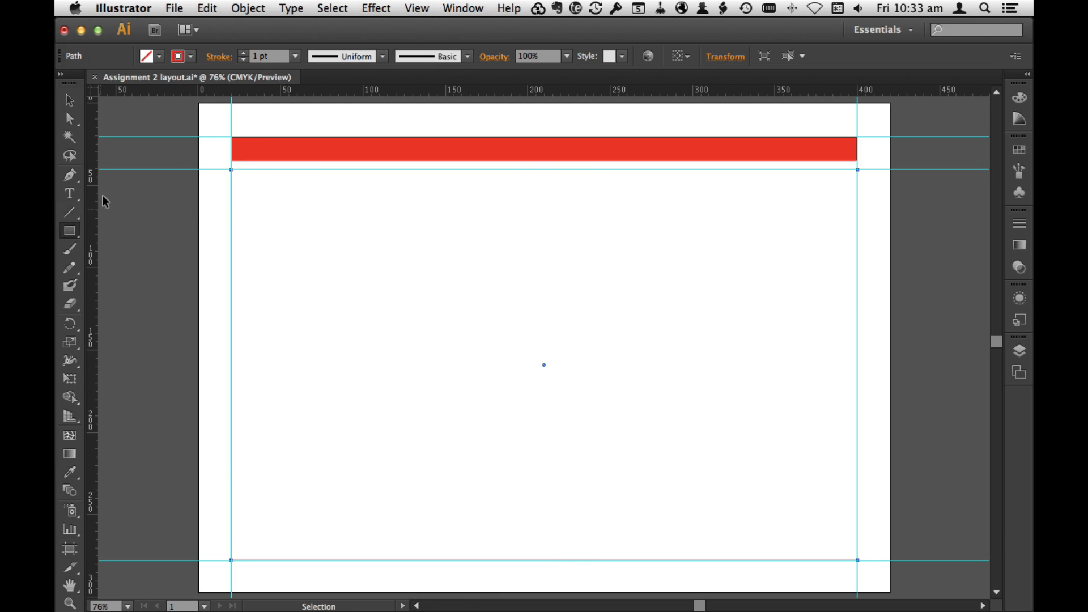
pyautogui.moveTo(275, 168); pyautogui.dragTo(892, 584)
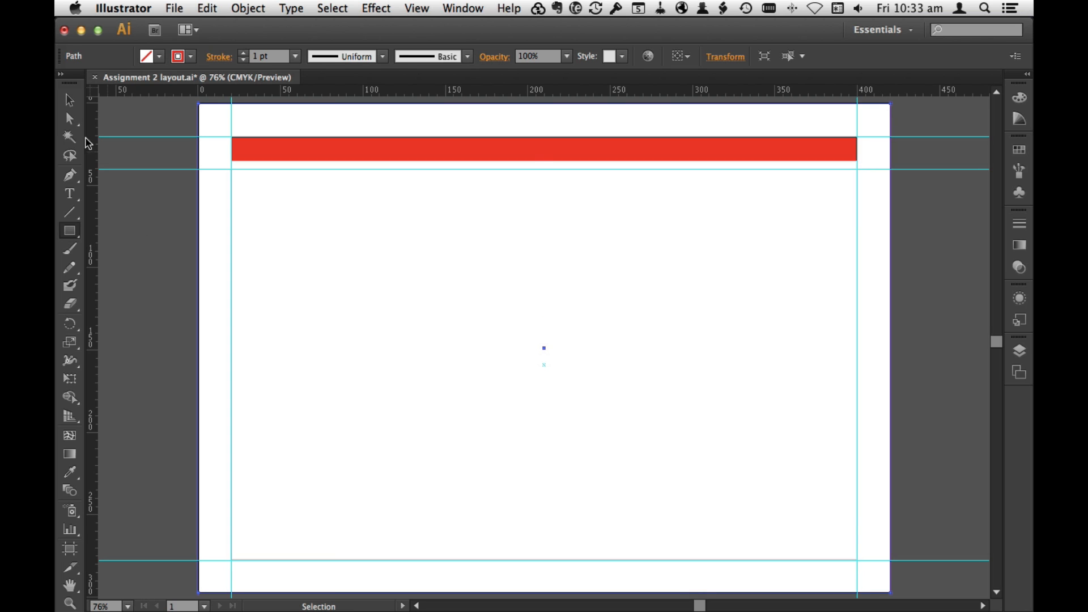
pyautogui.press('v')
pyautogui.press('super+shift+a')
pyautogui.press('super+semicolon')
# Step: Save the layout as an Illustrator file named Assignment 2 layout.ai
pyautogui.click(173, 8)
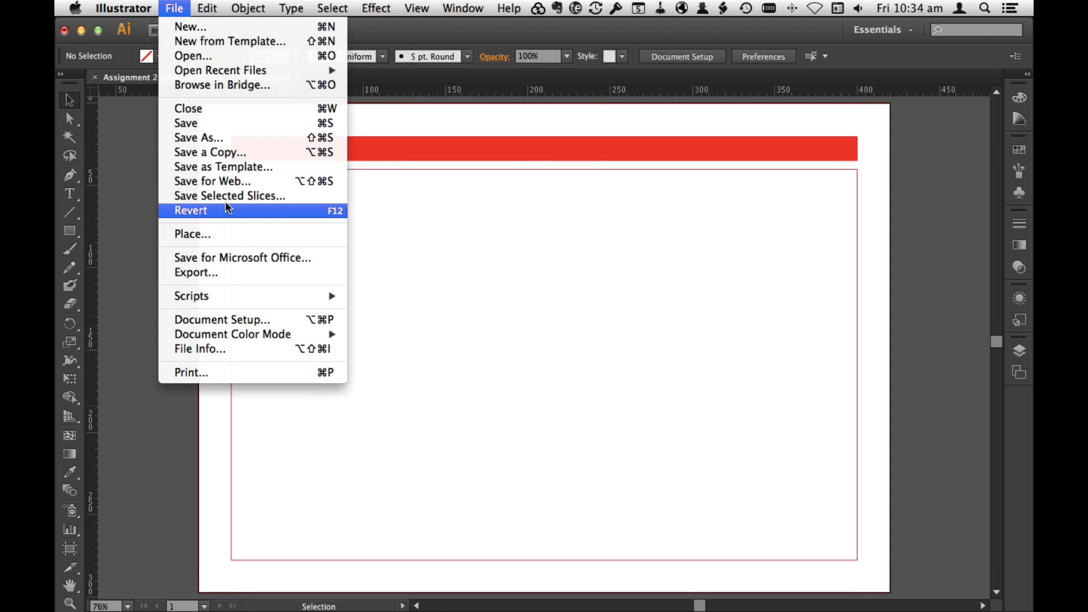
pyautogui.click(198, 137)
pyautogui.click(769, 416)
pyautogui.click(648, 513)
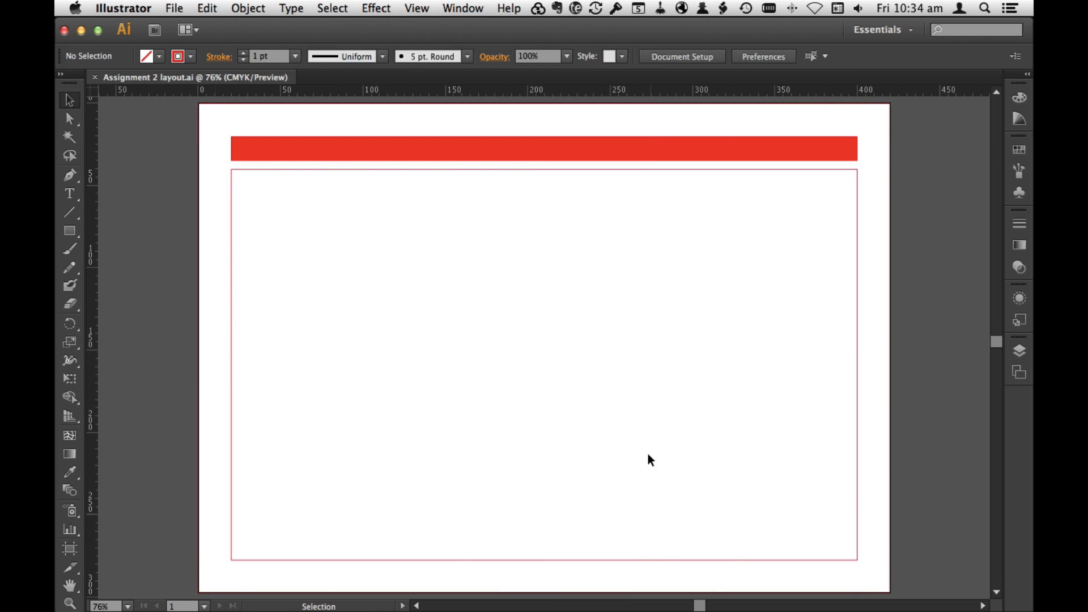
# Step: Export the layout in Photoshop (psd) format as Assignment 2 layout.psd
pyautogui.click(174, 8)
pyautogui.click(195, 270)
pyautogui.click(547, 358)
pyautogui.click(538, 460)
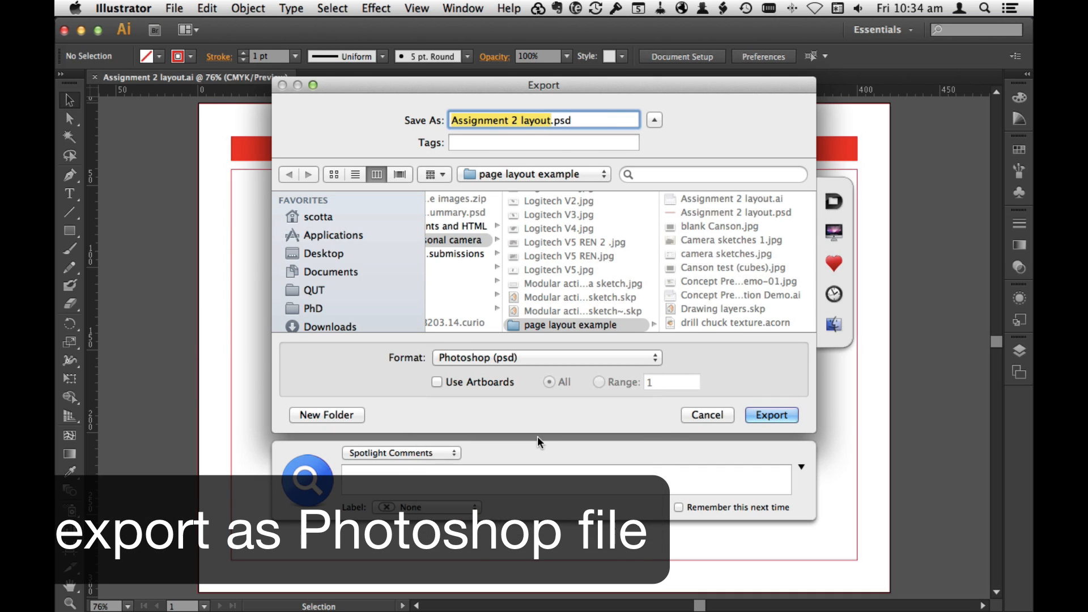
pyautogui.click(771, 415)
pyautogui.click(653, 375)
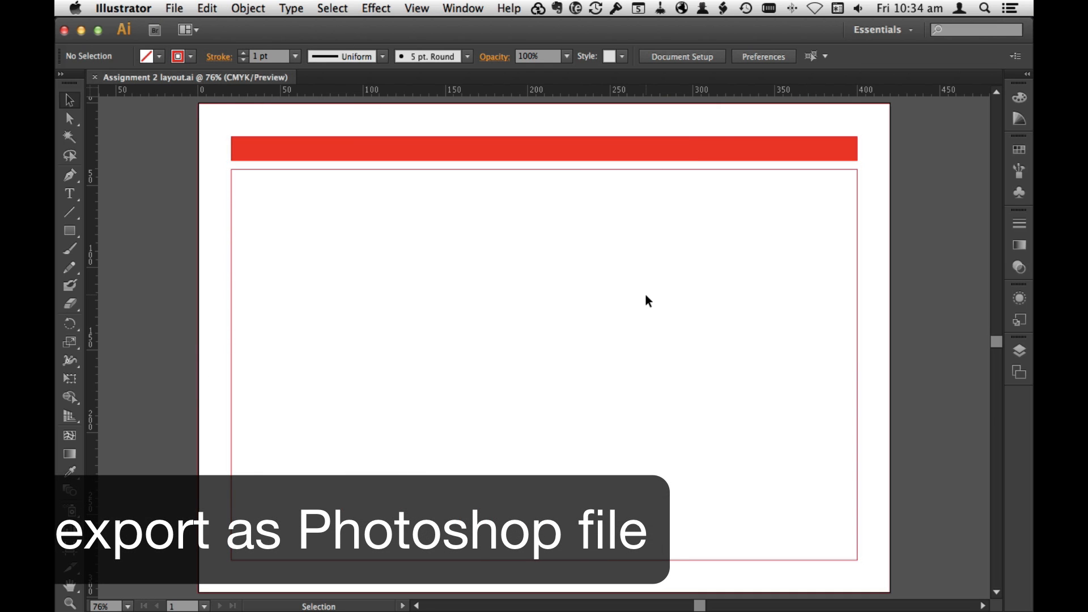
# Step: Open modular sports cam.jpg in Photoshop and set its Levels white point by sampling the paper background
pyautogui.press('super+Tab')
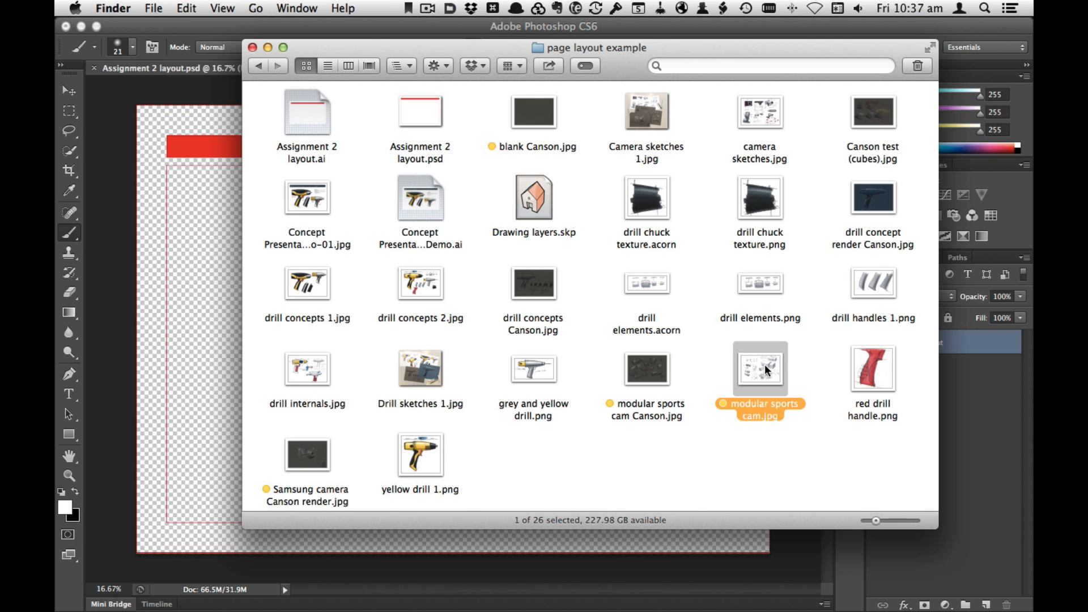
pyautogui.press('super+o')
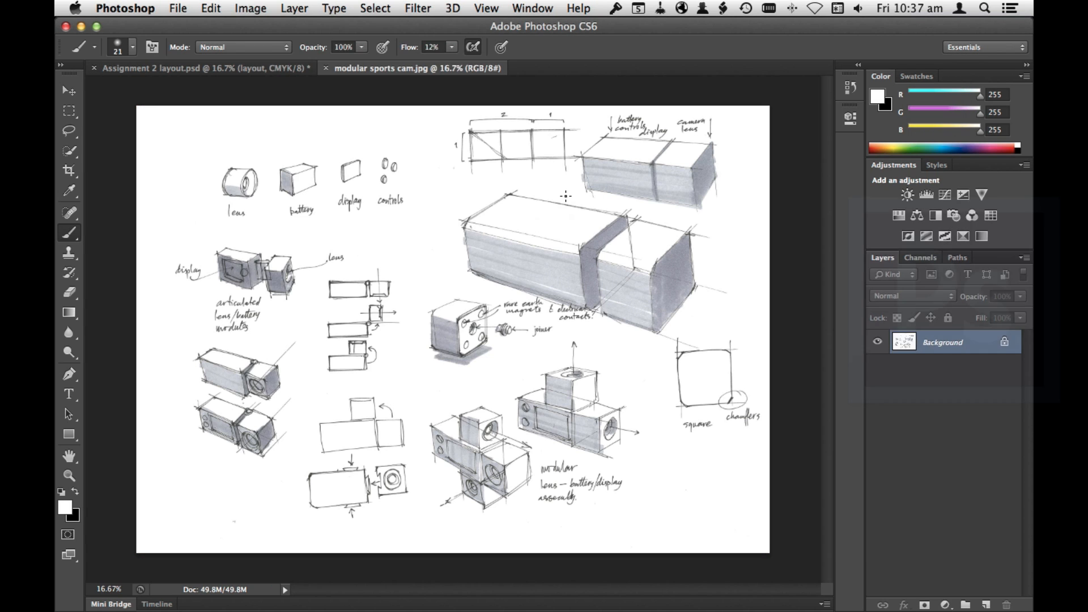
pyautogui.click(260, 7)
pyautogui.moveTo(310, 56)
pyautogui.click(479, 69)
pyautogui.moveTo(505, 191); pyautogui.dragTo(771, 100)
pyautogui.click(828, 243)
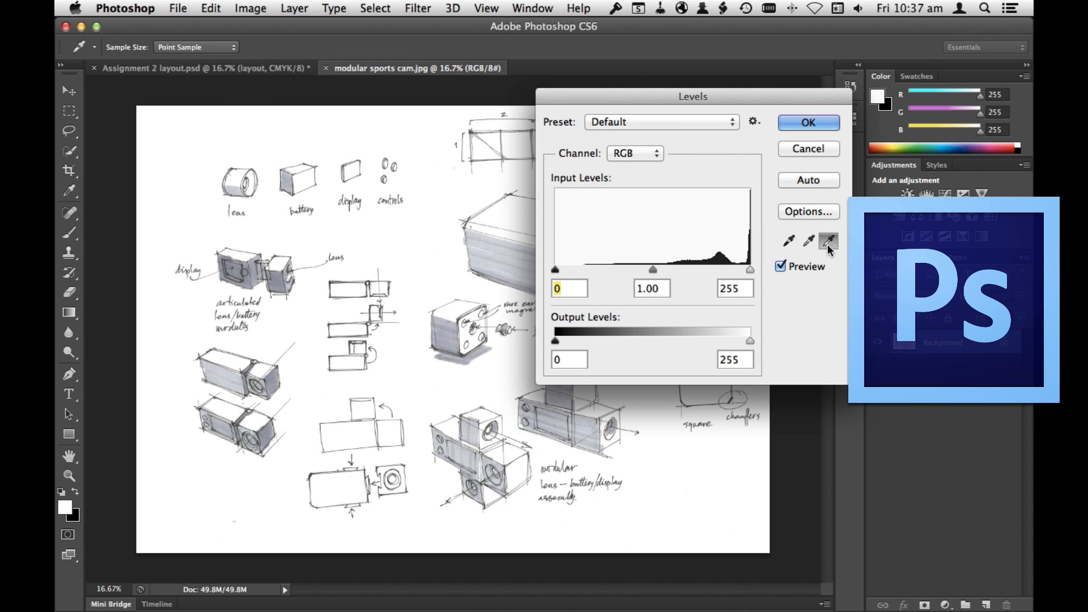
pyautogui.keyDown('super'); pyautogui.click(363, 344); pyautogui.keyUp('super')
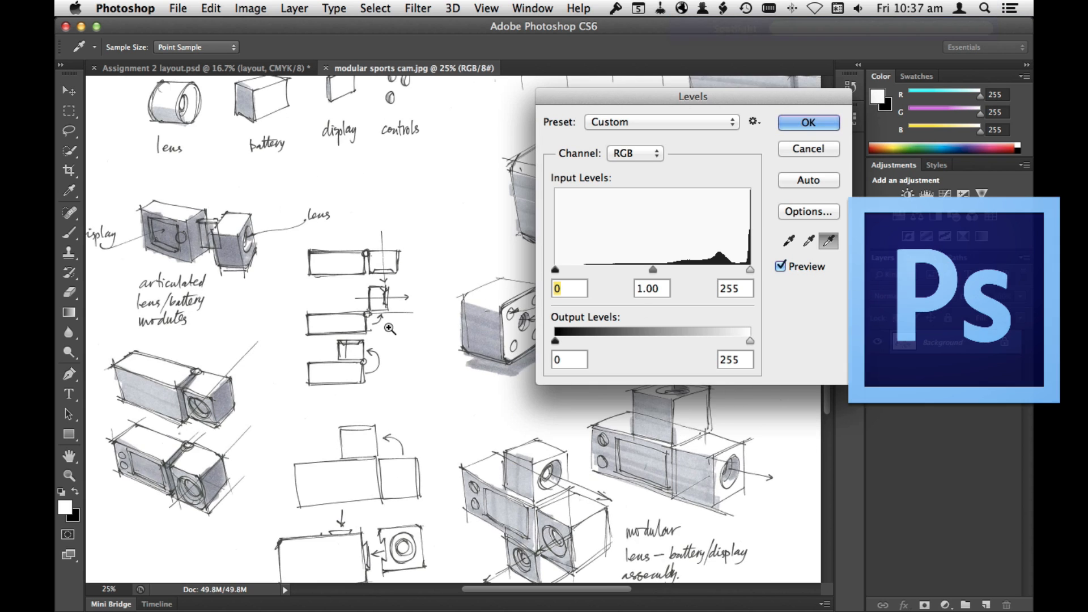
# Step: Set the Levels black point by sampling the dark ink of the sketch near the controls label
pyautogui.keyDown('super'); pyautogui.click(391, 334); pyautogui.keyUp('super')
pyautogui.keyDown('super'); pyautogui.click(437, 317); pyautogui.keyUp('super')
pyautogui.moveTo(469, 339); pyautogui.dragTo(170, 533)
pyautogui.moveTo(399, 227)
pyautogui.mouseDown()
pyautogui.moveTo(470, 427)
pyautogui.moveTo(586, 512)
pyautogui.mouseUp()
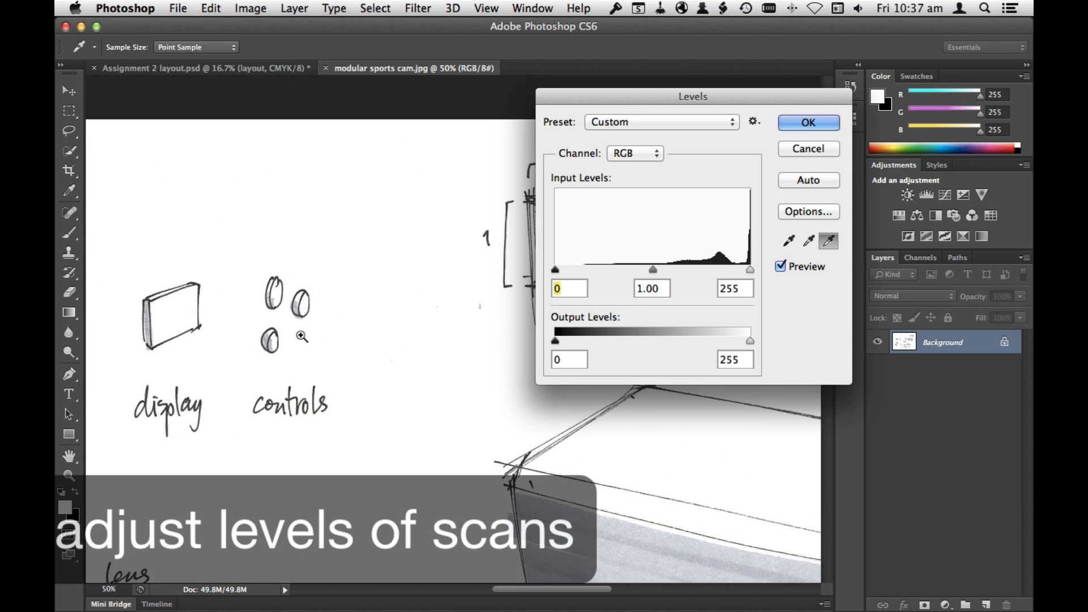
pyautogui.keyDown('super'); pyautogui.click(301, 340); pyautogui.keyUp('super')
pyautogui.keyDown('super'); pyautogui.click(301, 343); pyautogui.keyUp('super')
pyautogui.keyDown('super'); pyautogui.click(302, 349); pyautogui.keyUp('super')
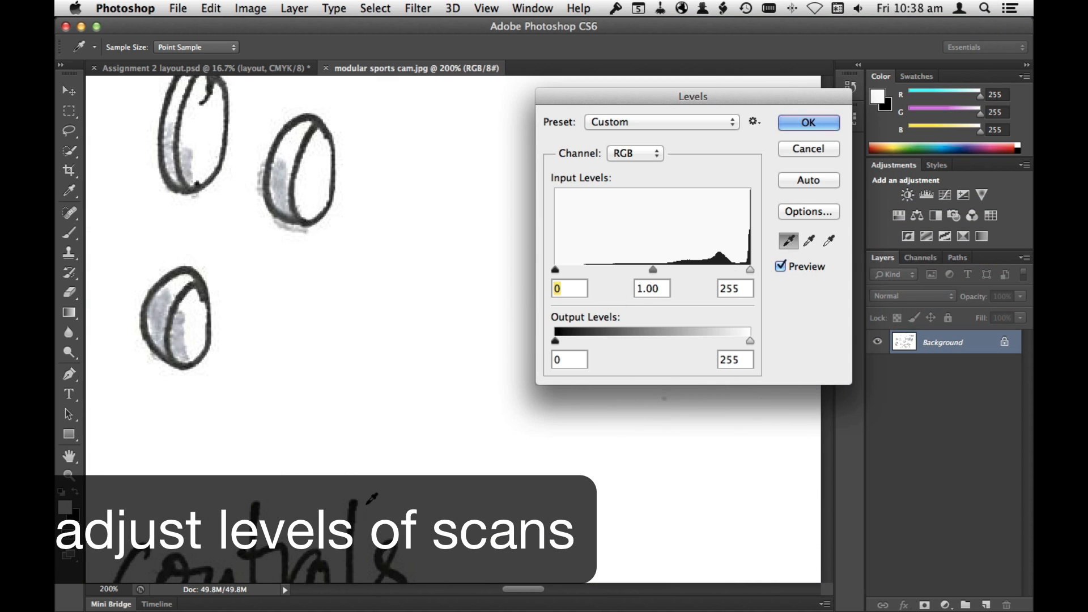
pyautogui.press('super+minus')
pyautogui.press('super+minus')
pyautogui.press('super+minus')
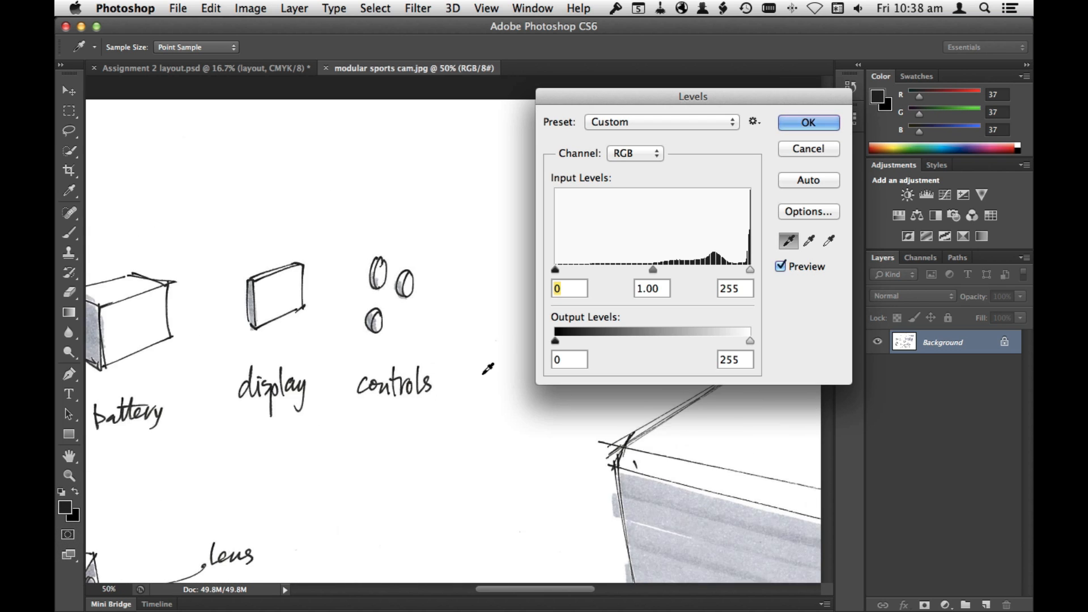
# Step: Review the corrected camera sketches across the page and apply the Levels adjustment
pyautogui.press('super+minus')
pyautogui.moveTo(398, 483); pyautogui.dragTo(491, 349)
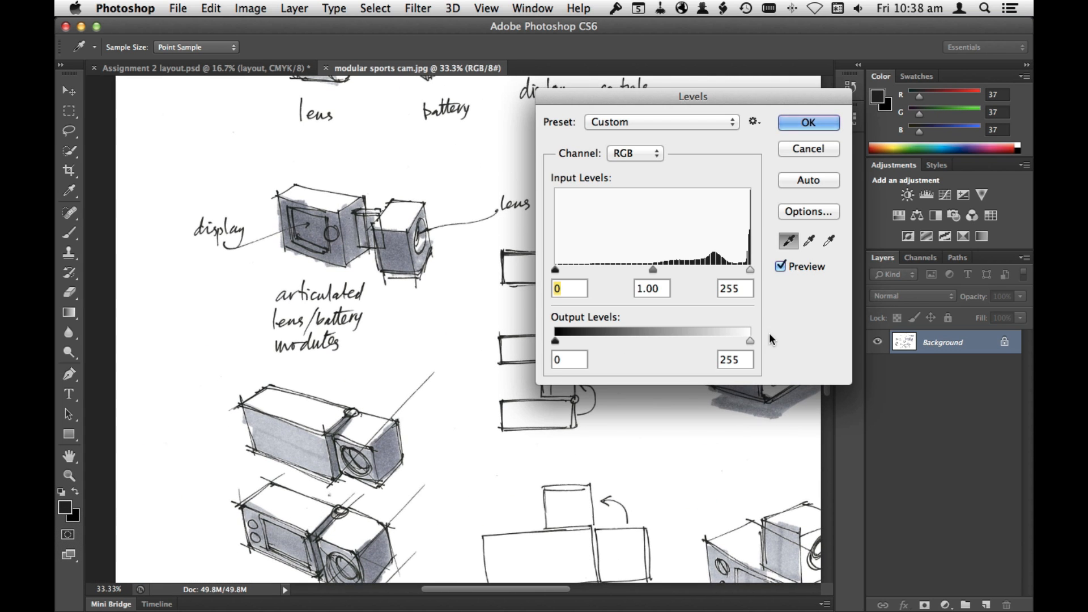
pyautogui.moveTo(478, 428); pyautogui.dragTo(334, 538)
pyautogui.moveTo(487, 368); pyautogui.dragTo(259, 266)
pyautogui.click(809, 123)
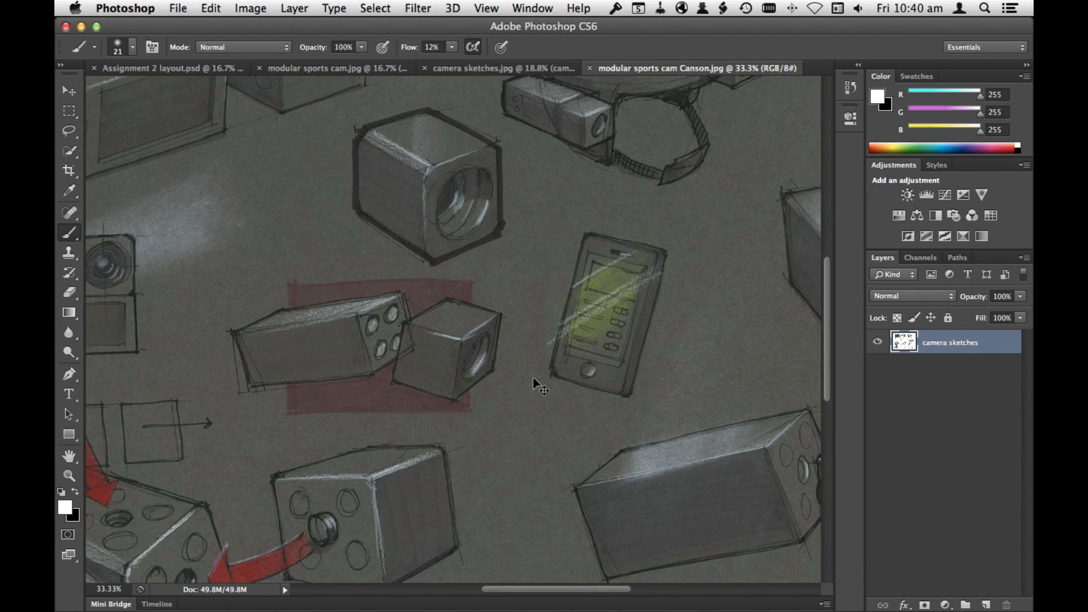
# Step: Auto-correct the Levels of modular sports cam Canson.jpg and examine the cube sketch beside the red arrow up close
pyautogui.press('super+l')
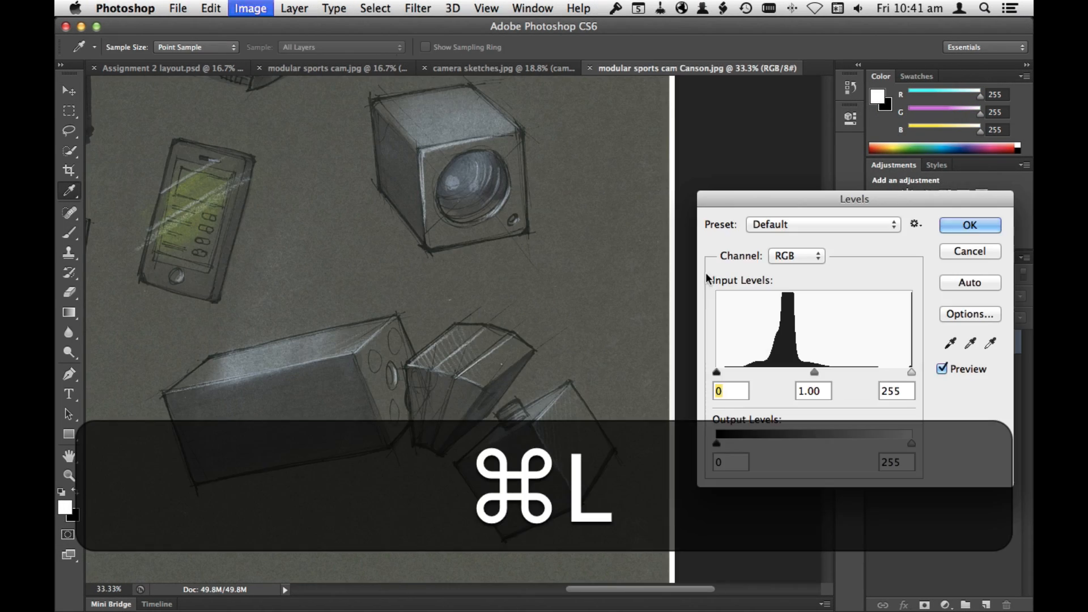
pyautogui.click(969, 282)
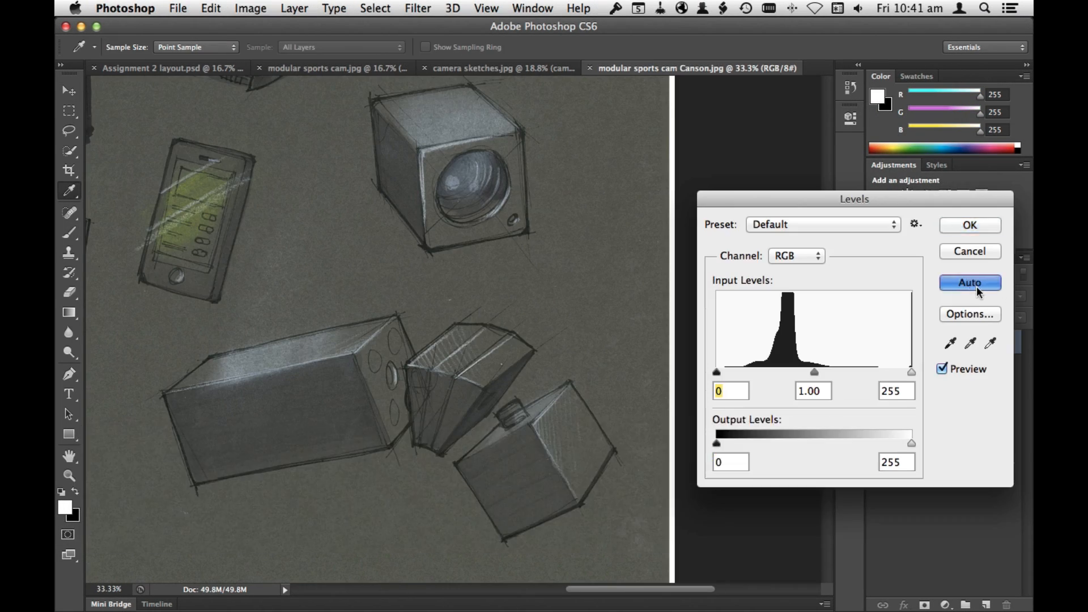
pyautogui.press('space')
pyautogui.moveTo(147, 453); pyautogui.dragTo(493, 396)
pyautogui.press('super+space')
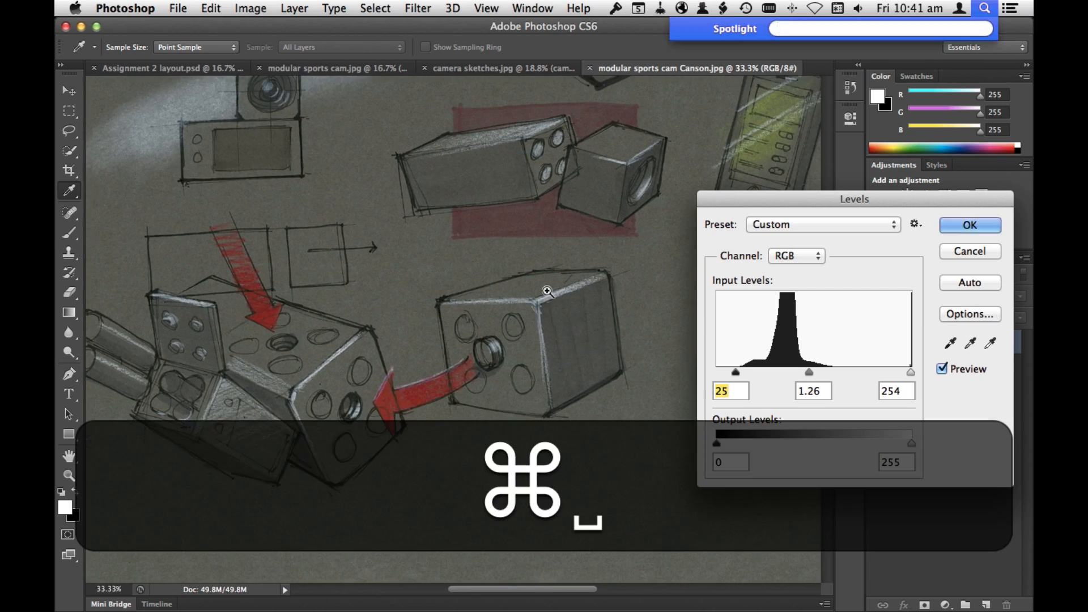
pyautogui.tripleClick(569, 309)
pyautogui.moveTo(578, 320); pyautogui.dragTo(480, 294)
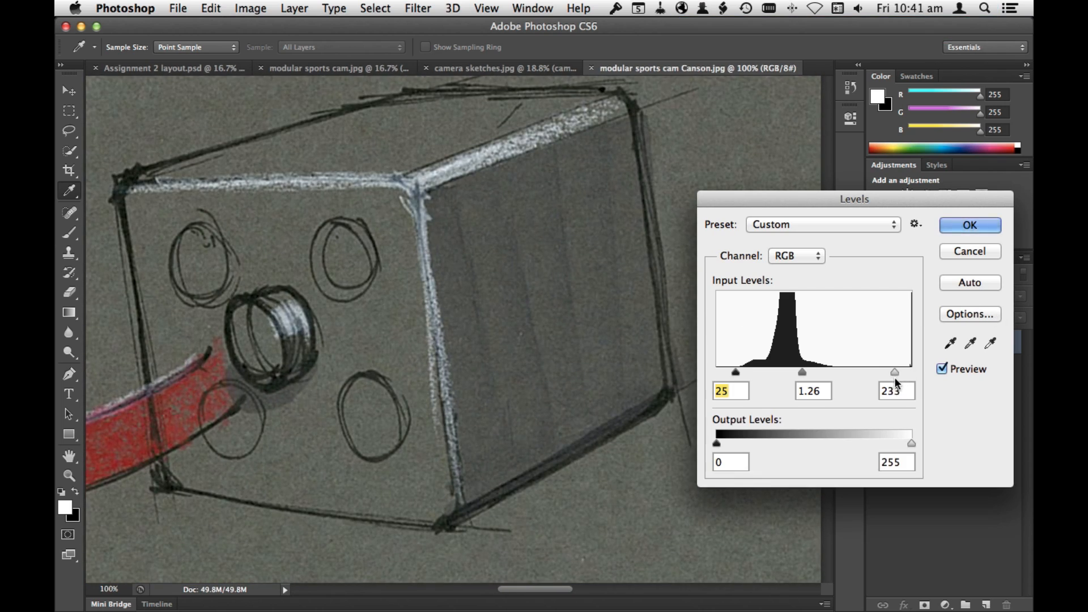
# Step: Return the Levels white input to the bright end of the range and apply the adjustment to the Canson sketch
pyautogui.moveTo(895, 374); pyautogui.dragTo(910, 374)
pyautogui.click(970, 225)
pyautogui.press('b')
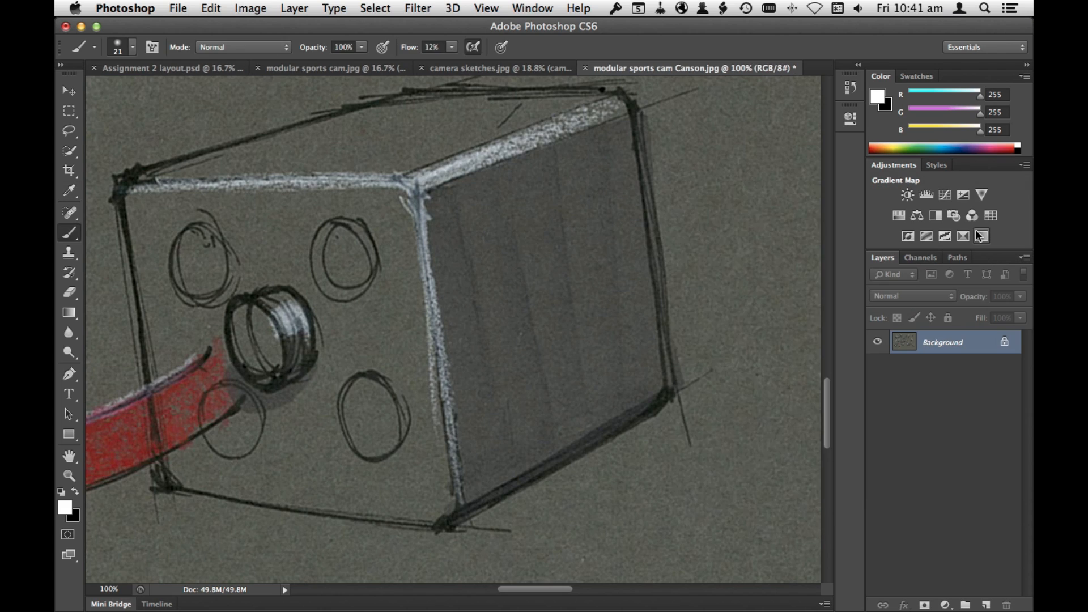
pyautogui.press('super+minus')
pyautogui.press('super+minus')
pyautogui.press('super+minus')
pyautogui.press('super+minus')
pyautogui.click(486, 8)
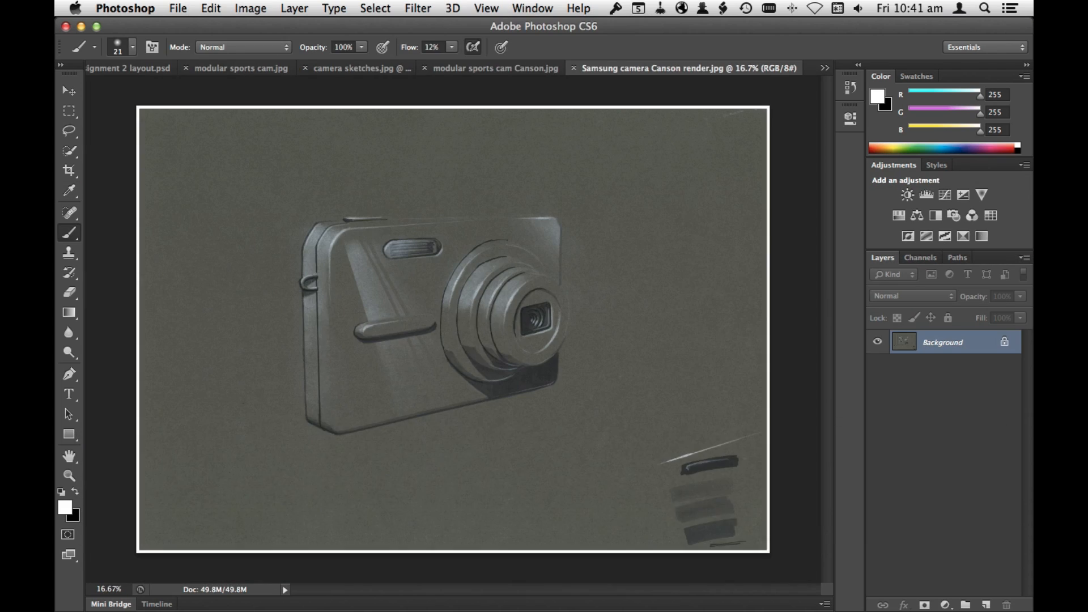
# Step: Auto-correct the Levels of Samsung camera Canson render.jpg, check the camera details, and apply the adjustment
pyautogui.press('super+l')
pyautogui.click(980, 287)
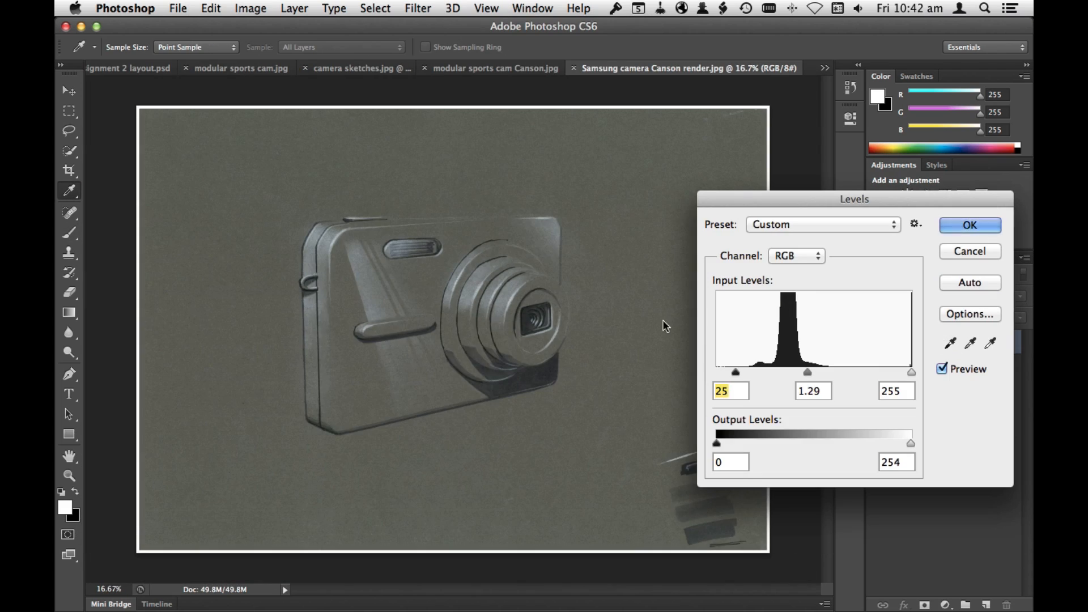
pyautogui.moveTo(442, 278); pyautogui.dragTo(661, 348)
pyautogui.moveTo(646, 481); pyautogui.dragTo(534, 277)
pyautogui.click(970, 226)
pyautogui.press('b')
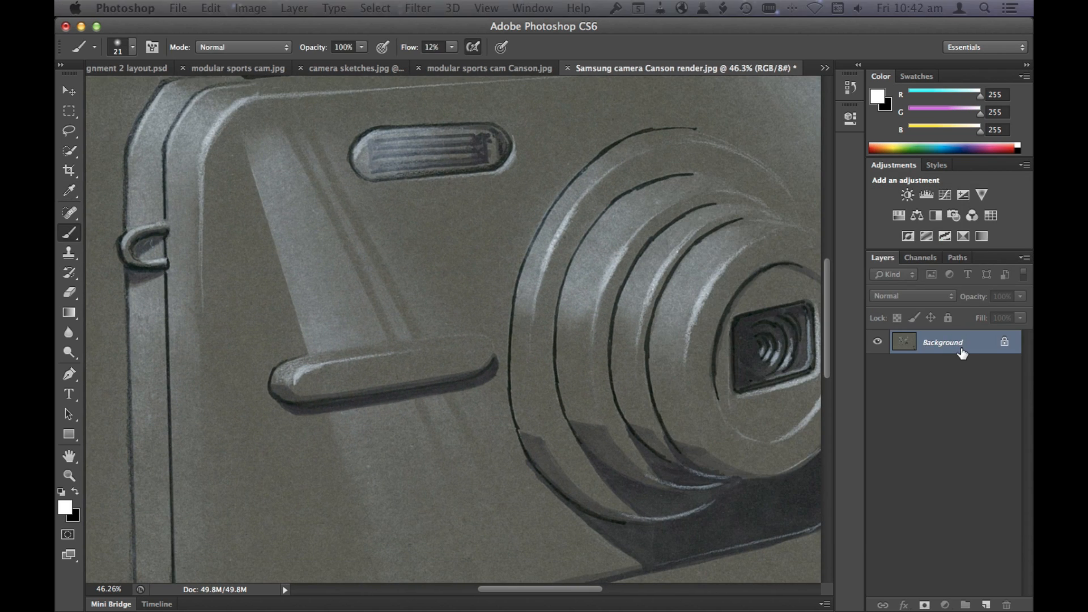
# Step: Convert the locked Background into an editable layer named Samsung camera render
pyautogui.doubleClick(980, 345)
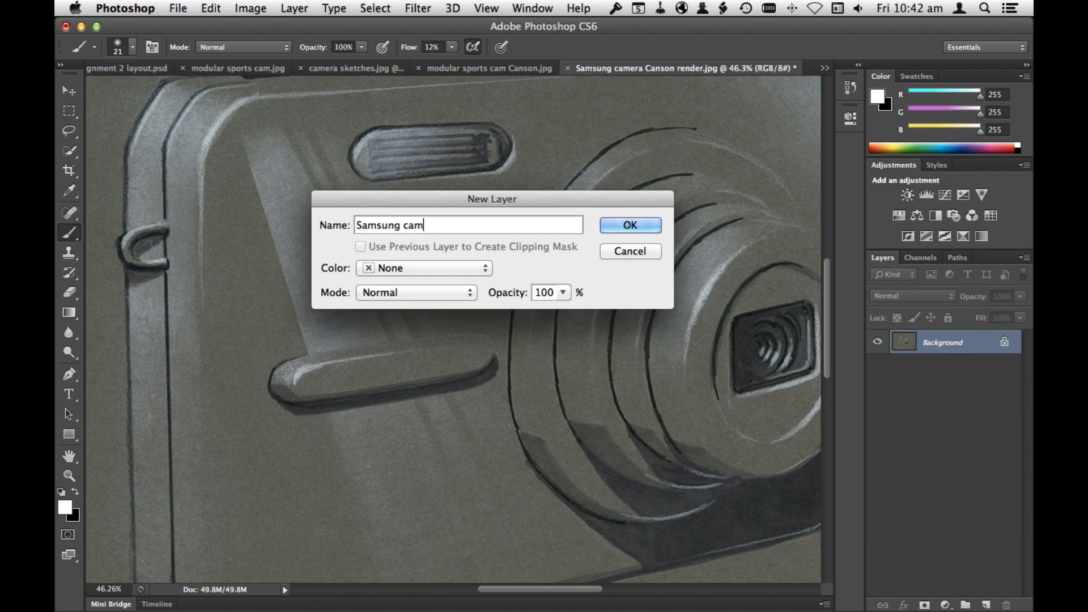
pyautogui.write('Samsung camera render')
pyautogui.press('Return')
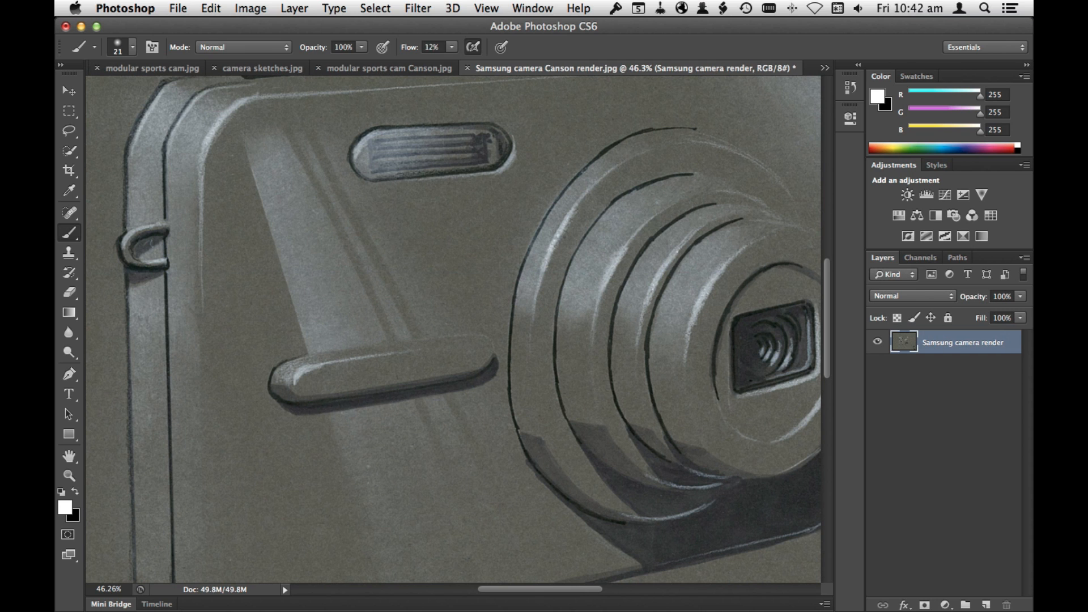
# Step: Cover the marker swatches and white stroke near the paper's lower right corner with a copied patch of blank paper about 10 by 7 cm
pyautogui.press('super+0')
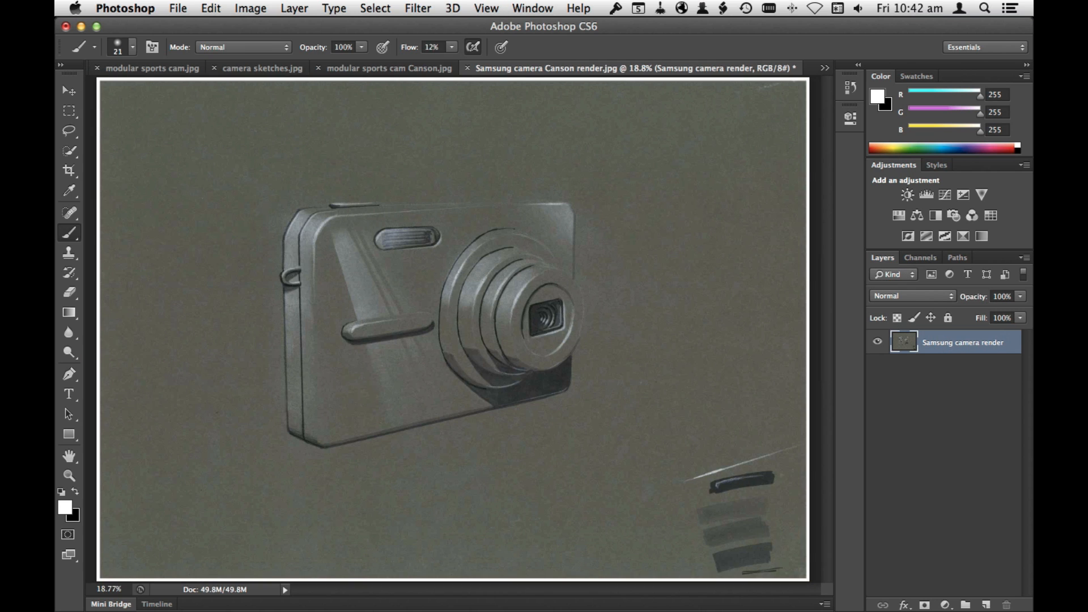
pyautogui.press('super+space')
pyautogui.keyDown('super'); pyautogui.click(754, 496); pyautogui.keyUp('super')
pyautogui.keyDown('super'); pyautogui.click(763, 498); pyautogui.keyUp('super')
pyautogui.moveTo(704, 407); pyautogui.dragTo(615, 374)
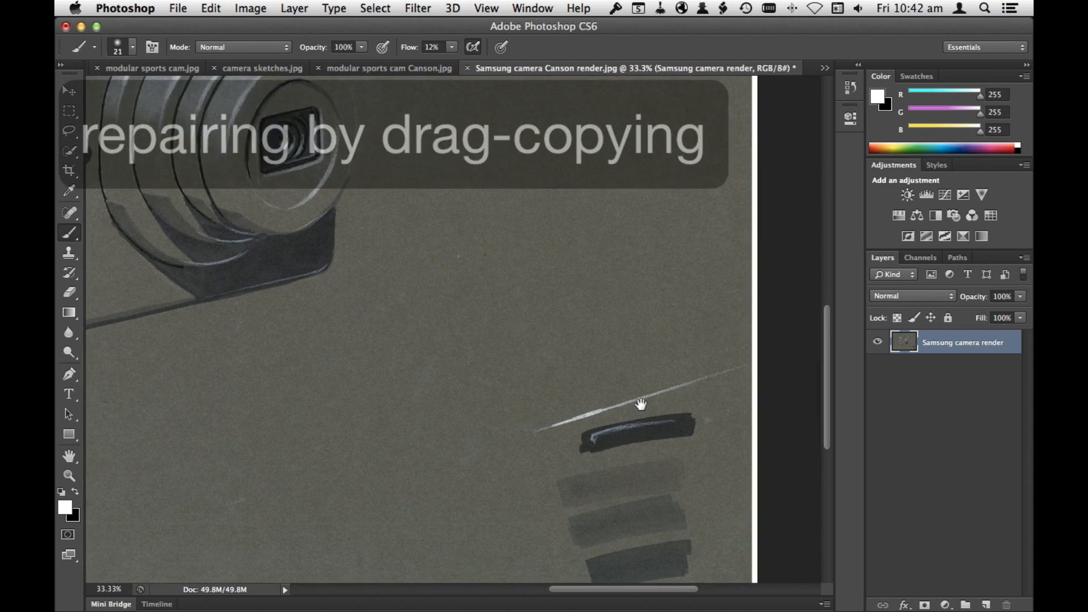
pyautogui.press('m')
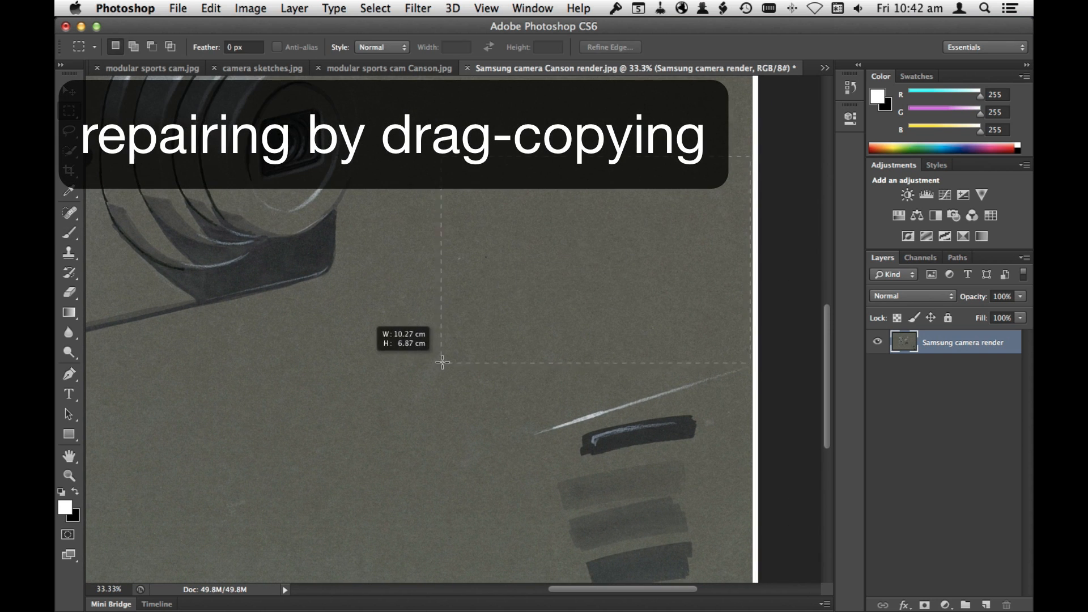
pyautogui.press('v')
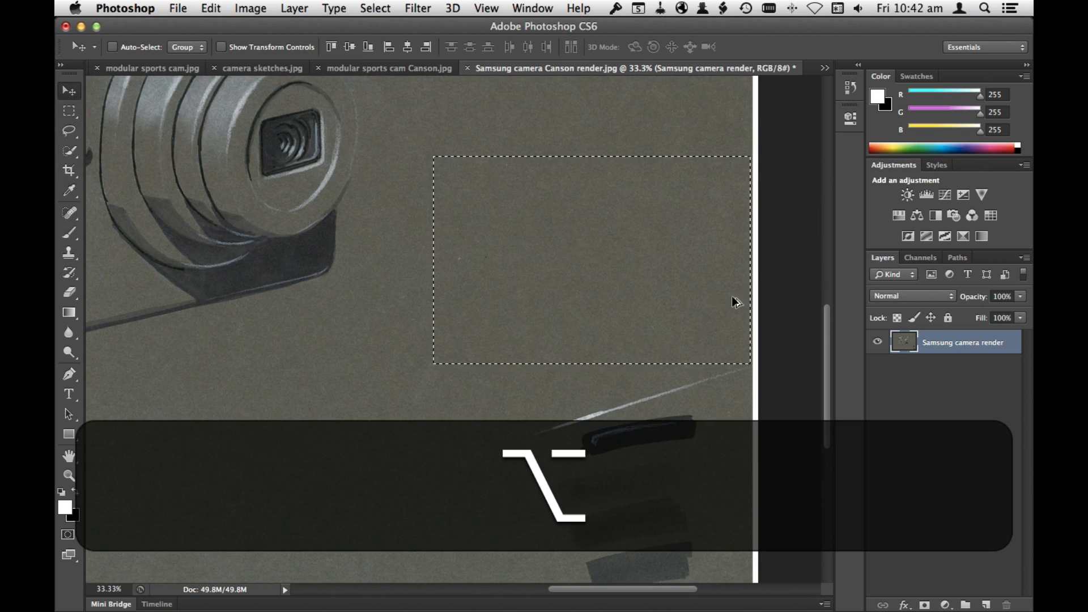
pyautogui.moveTo(690, 300); pyautogui.dragTo(689, 515)
pyautogui.moveTo(700, 471); pyautogui.dragTo(701, 458)
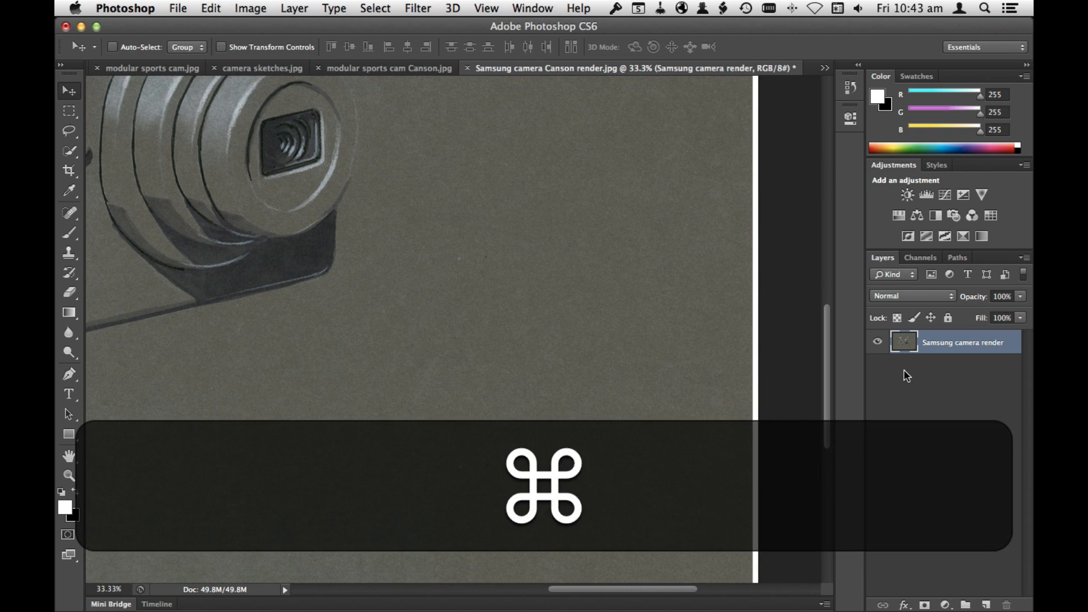
pyautogui.press('super+minus')
pyautogui.press('super+minus')
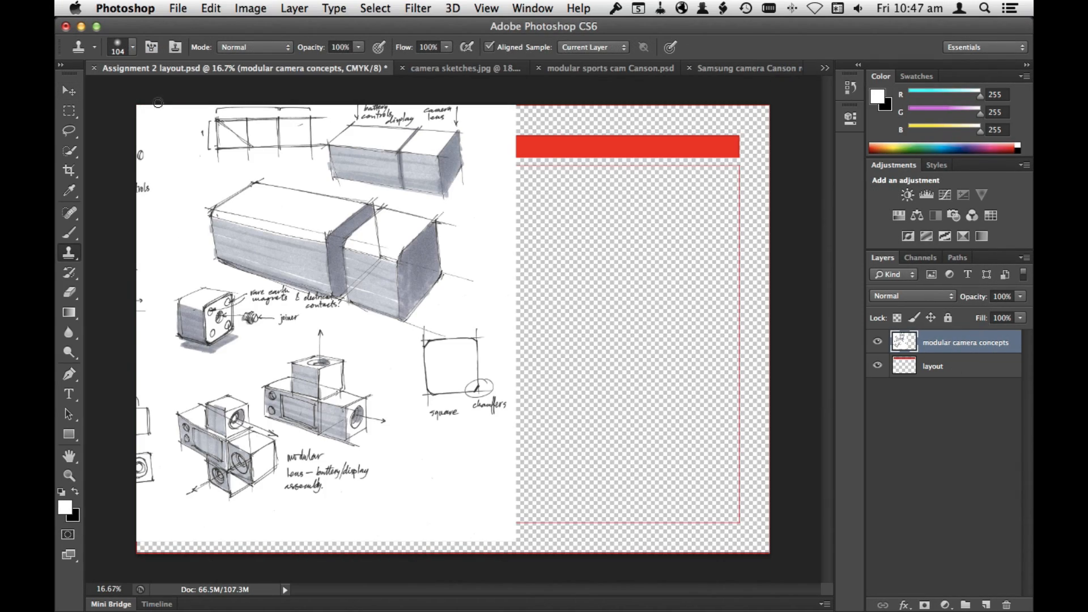
# Step: Align the modular camera concepts sketches over the whole page and set that layer's blend mode to Darken
pyautogui.press('v')
pyautogui.moveTo(297, 315)
pyautogui.mouseDown()
pyautogui.moveTo(544, 318)
pyautogui.moveTo(551, 330)
pyautogui.mouseUp()
pyautogui.click(939, 300)
pyautogui.click(888, 324)
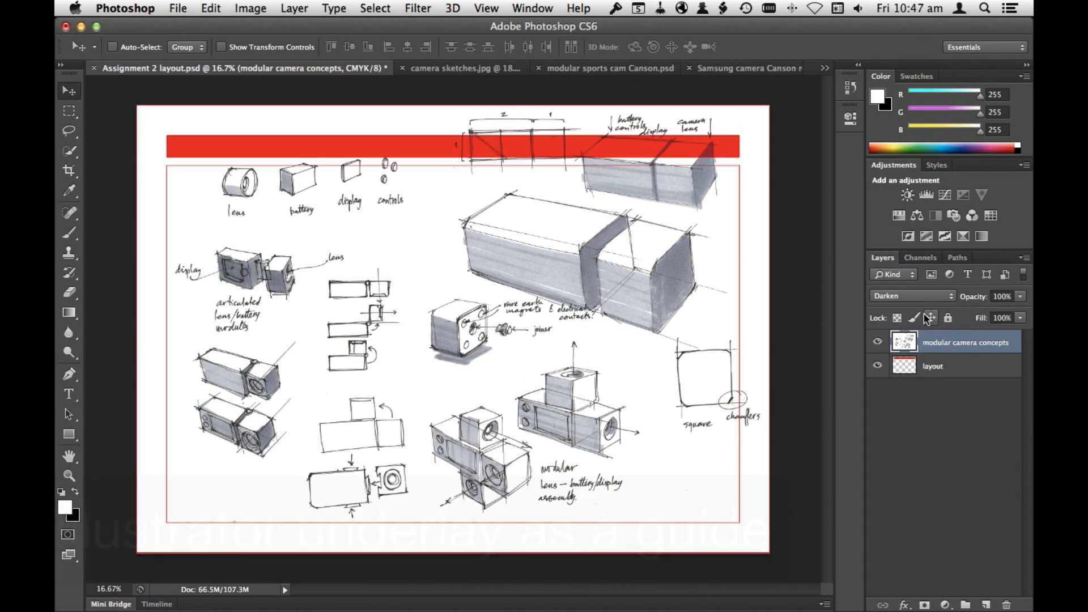
pyautogui.moveTo(607, 278)
pyautogui.mouseDown()
pyautogui.moveTo(605, 296)
pyautogui.moveTo(606, 283)
pyautogui.mouseUp()
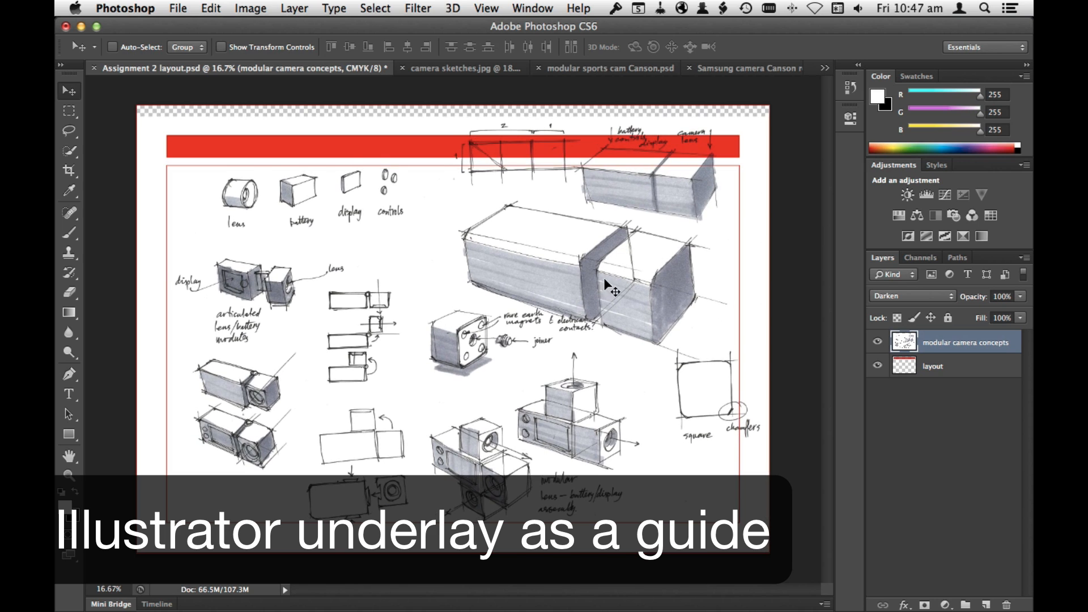
pyautogui.moveTo(688, 378); pyautogui.dragTo(670, 389)
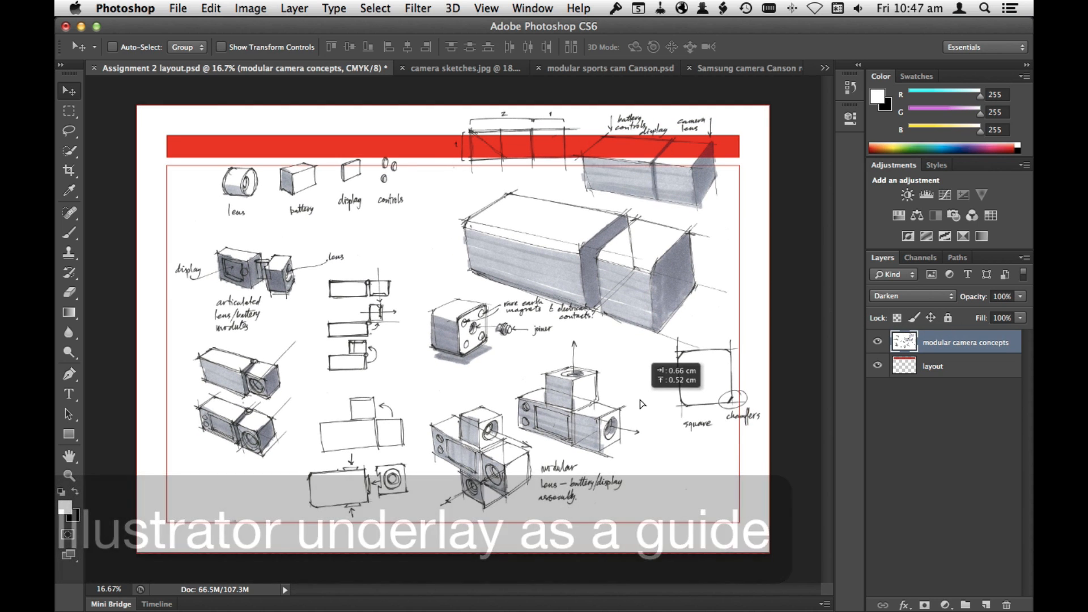
# Step: Cut the lens, battery, display and controls sketches from the concepts layer and paste them onto a new layer named components
pyautogui.click(69, 112)
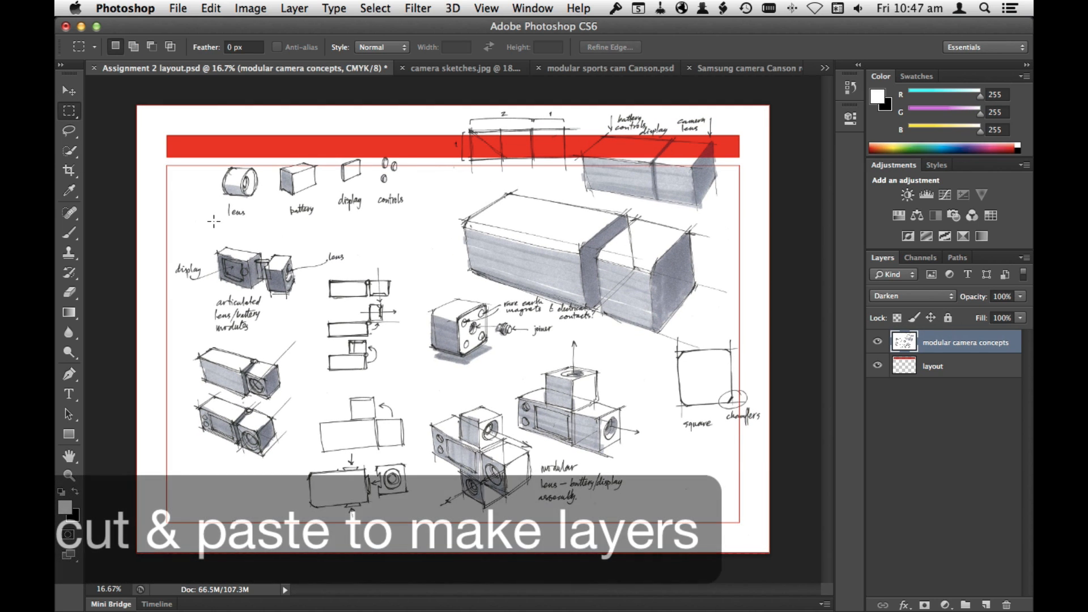
pyautogui.moveTo(217, 228); pyautogui.dragTo(407, 150)
pyautogui.click(211, 8)
pyautogui.click(221, 114)
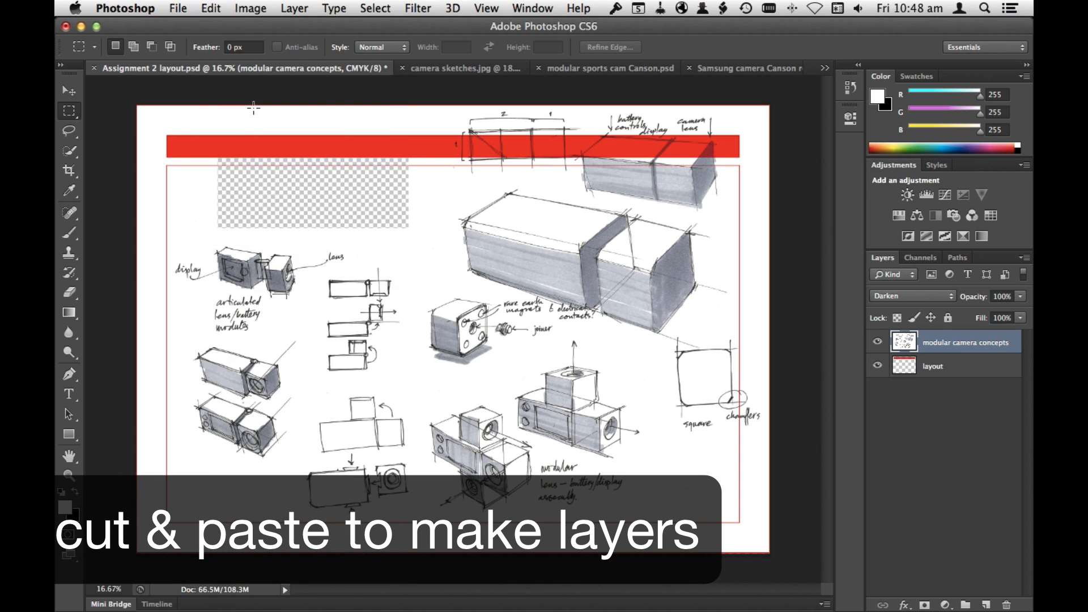
pyautogui.click(211, 8)
pyautogui.click(227, 148)
pyautogui.doubleClick(934, 343)
pyautogui.write('components')
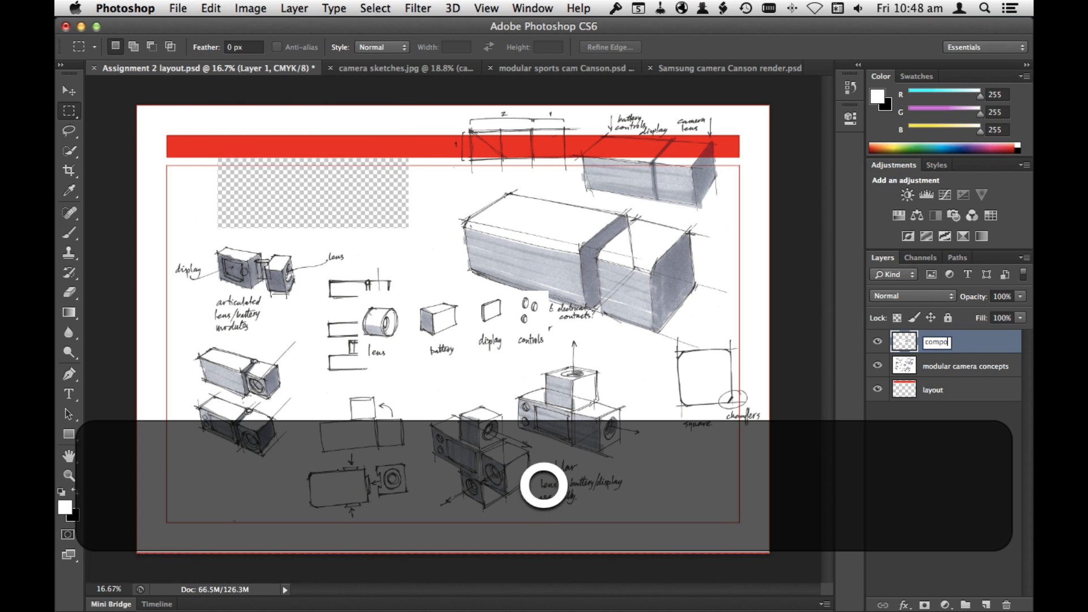
pyautogui.press('Return')
# Step: Set the components layer to Darken and place its sketches in the upper left corner of the red frame
pyautogui.click(913, 296)
pyautogui.click(925, 321)
pyautogui.press('v')
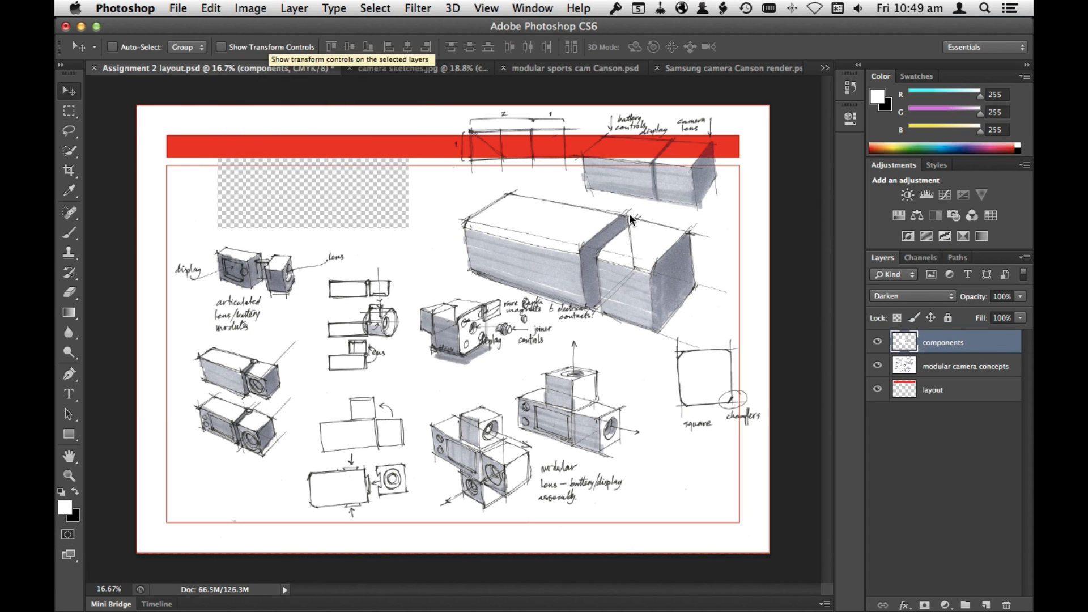
pyautogui.moveTo(445, 326); pyautogui.dragTo(294, 192)
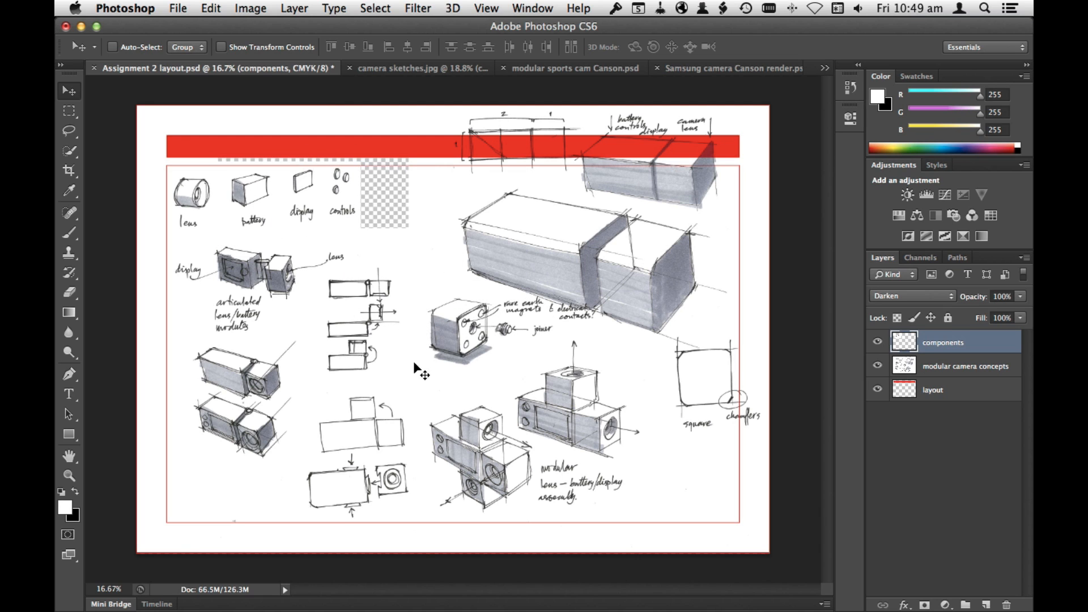
# Step: Cut the two perspective camera sketches onto a new layer in Darken mode and place it below the articulated module sketches
pyautogui.press('l')
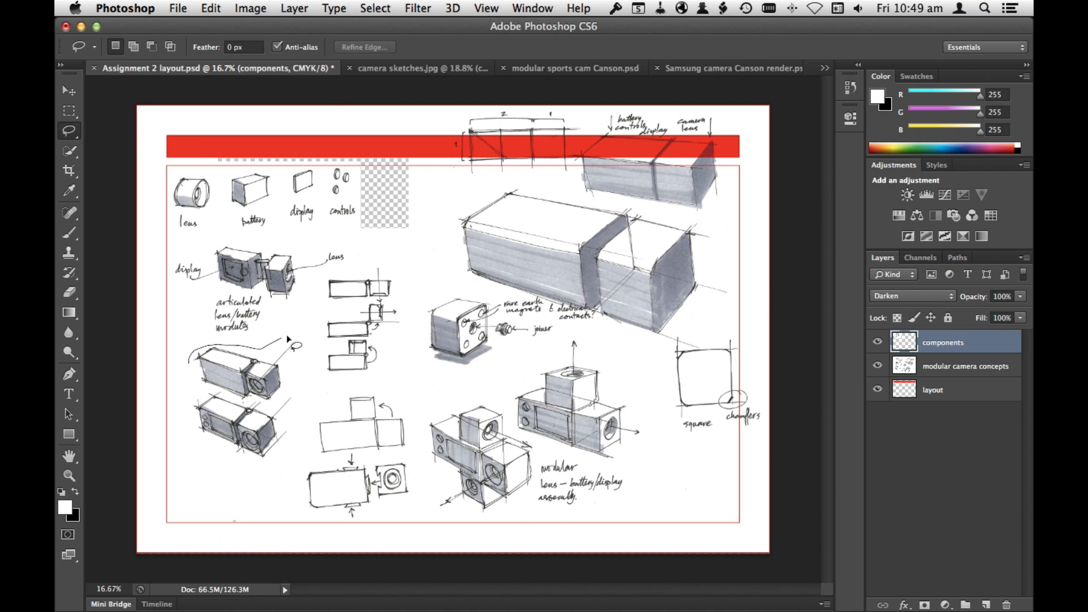
pyautogui.press('super+x')
pyautogui.press('super+v')
pyautogui.press('v')
pyautogui.moveTo(439, 339)
pyautogui.mouseDown()
pyautogui.moveTo(281, 400)
pyautogui.moveTo(223, 454)
pyautogui.mouseUp()
pyautogui.click(912, 296)
pyautogui.click(901, 319)
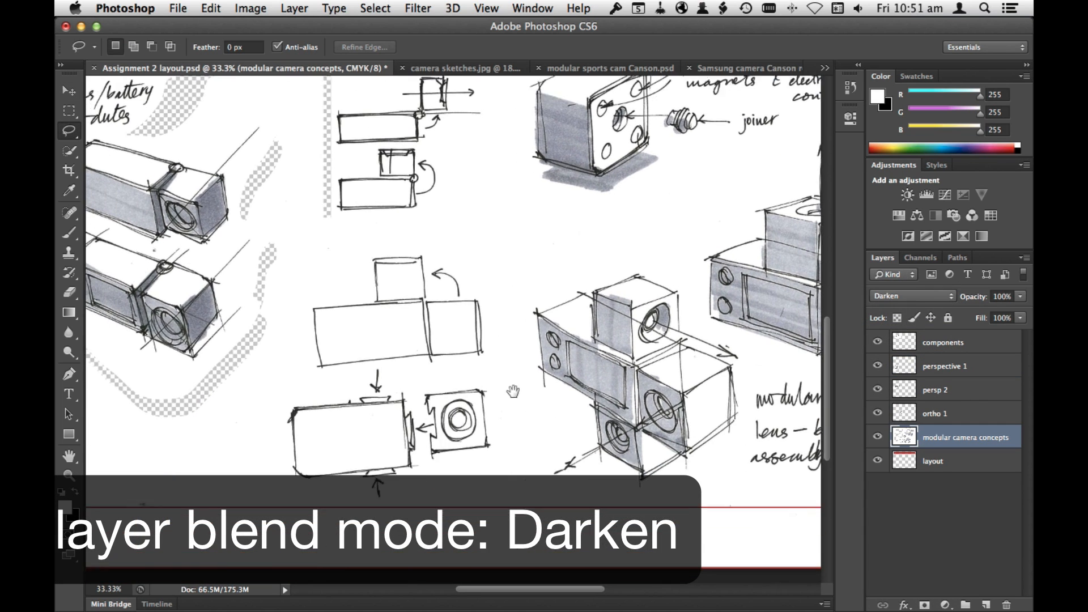
# Step: Cut both lower orthographic camera sketches together and paste them onto a new layer named ortho 2
pyautogui.scroll(-2, 422, 223)
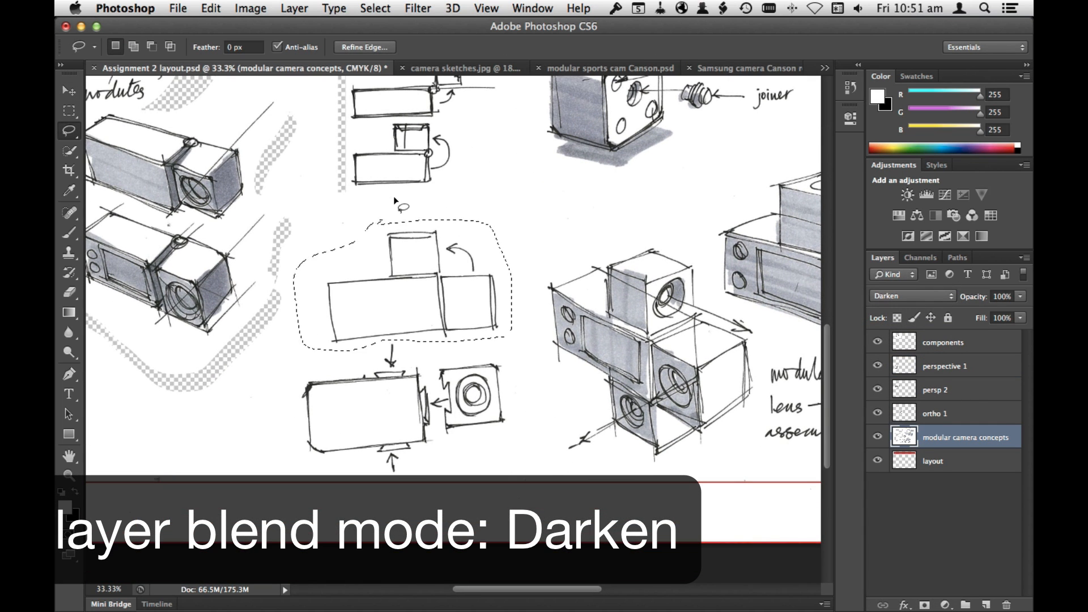
pyautogui.press('shift')
pyautogui.moveTo(298, 371)
pyautogui.mouseDown()
pyautogui.moveTo(424, 346)
pyautogui.moveTo(519, 420)
pyautogui.mouseUp()
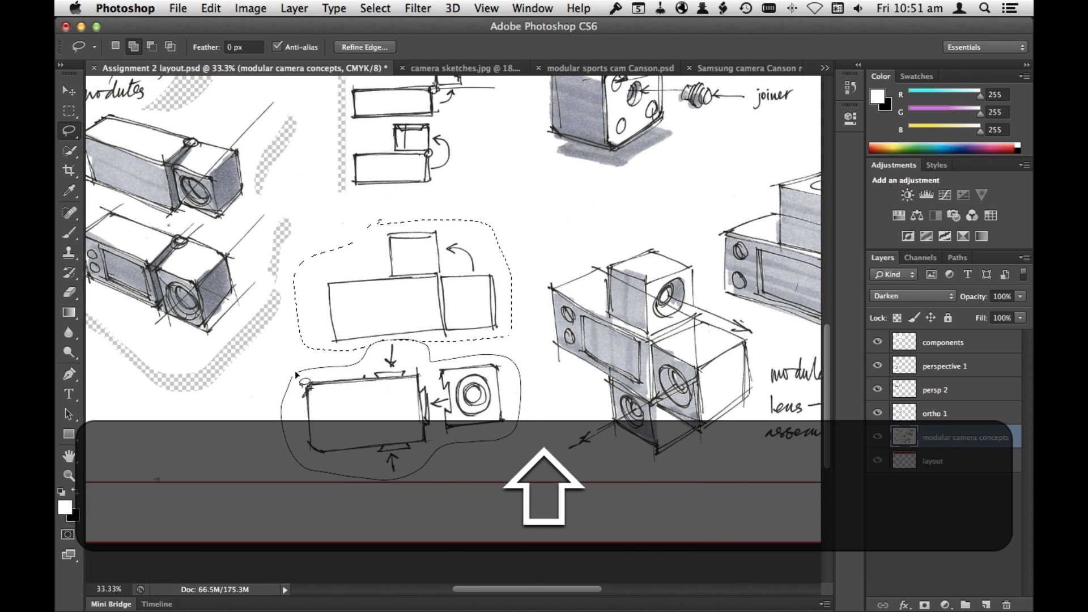
pyautogui.moveTo(295, 375); pyautogui.dragTo(298, 372)
pyautogui.press('super+x')
pyautogui.press('super+v')
pyautogui.doubleClick(934, 437)
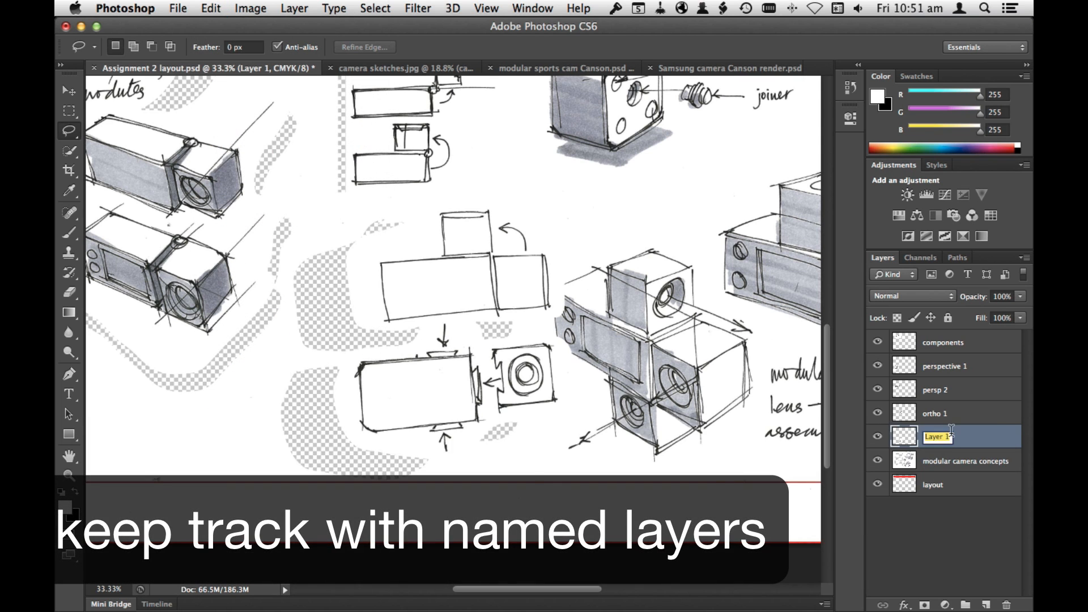
pyautogui.write('ortho 2')
# Step: Rotate the ortho 2 sketches about 4.5° clockwise and move them down beside the perspective camera sketches
pyautogui.click(211, 8)
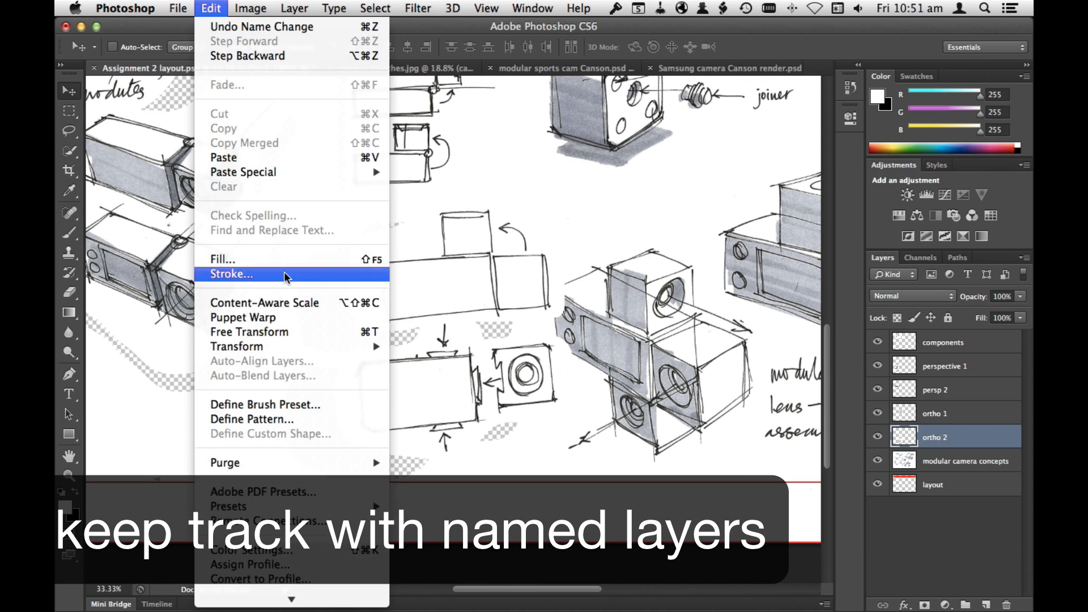
pyautogui.click(238, 335)
pyautogui.moveTo(591, 466); pyautogui.dragTo(581, 477)
pyautogui.moveTo(514, 315)
pyautogui.mouseDown()
pyautogui.moveTo(450, 317)
pyautogui.moveTo(446, 366)
pyautogui.mouseUp()
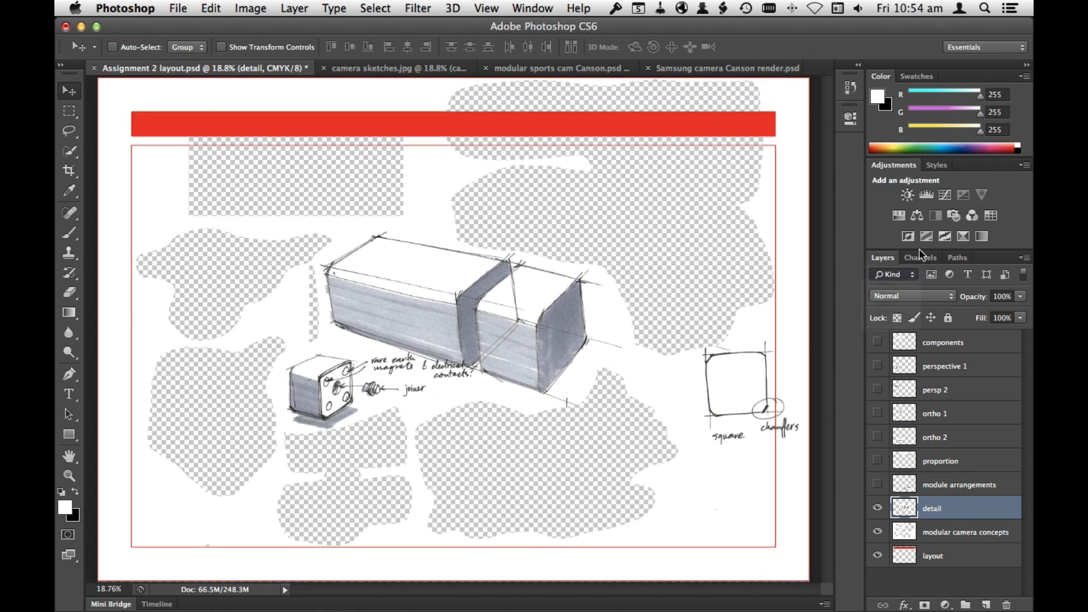
# Step: Set the detail layer's blend mode to Darken and shift its sketches slightly up and to the right
pyautogui.click(912, 296)
pyautogui.click(903, 274)
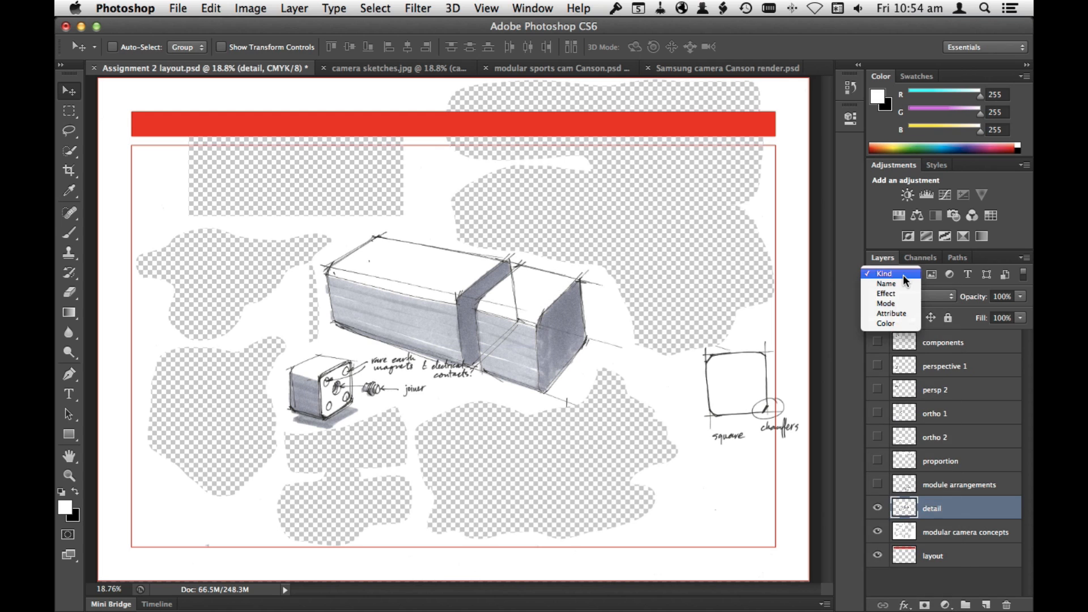
pyautogui.click(774, 247)
pyautogui.moveTo(531, 347); pyautogui.dragTo(545, 334)
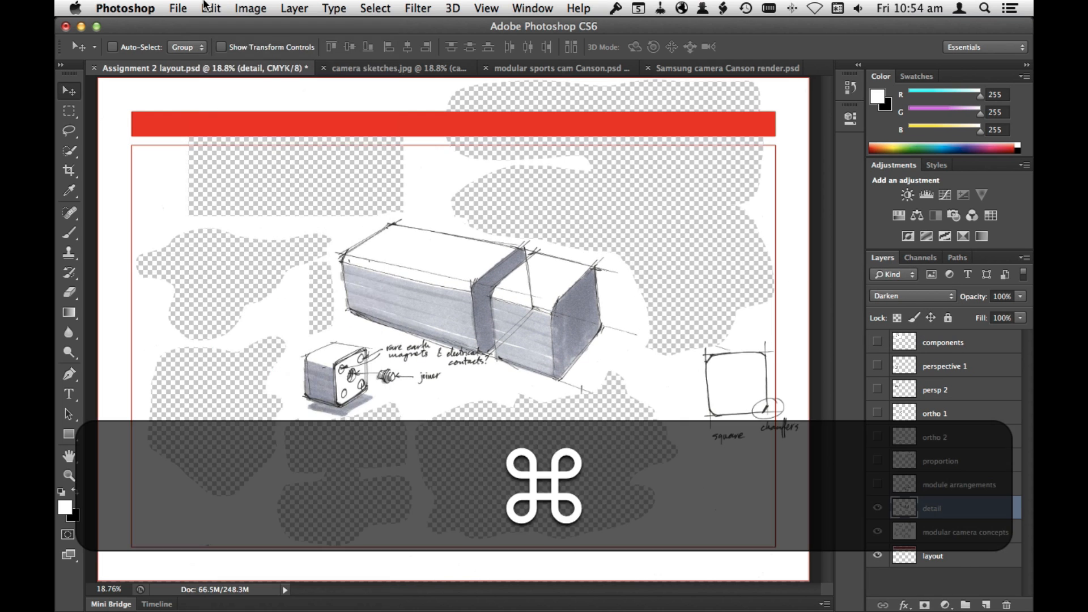
# Step: Rotate the detail layer about 5.9° clockwise and move it to the upper right area of the page
pyautogui.press('super+t')
pyautogui.moveTo(677, 381); pyautogui.dragTo(664, 402)
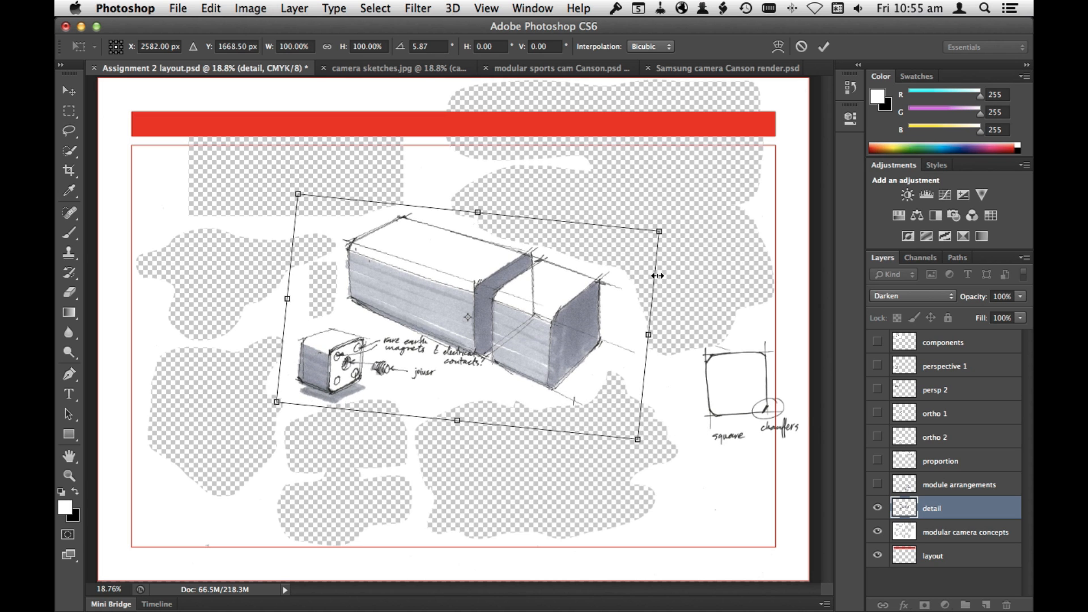
pyautogui.press('Return')
pyautogui.moveTo(567, 333); pyautogui.dragTo(684, 252)
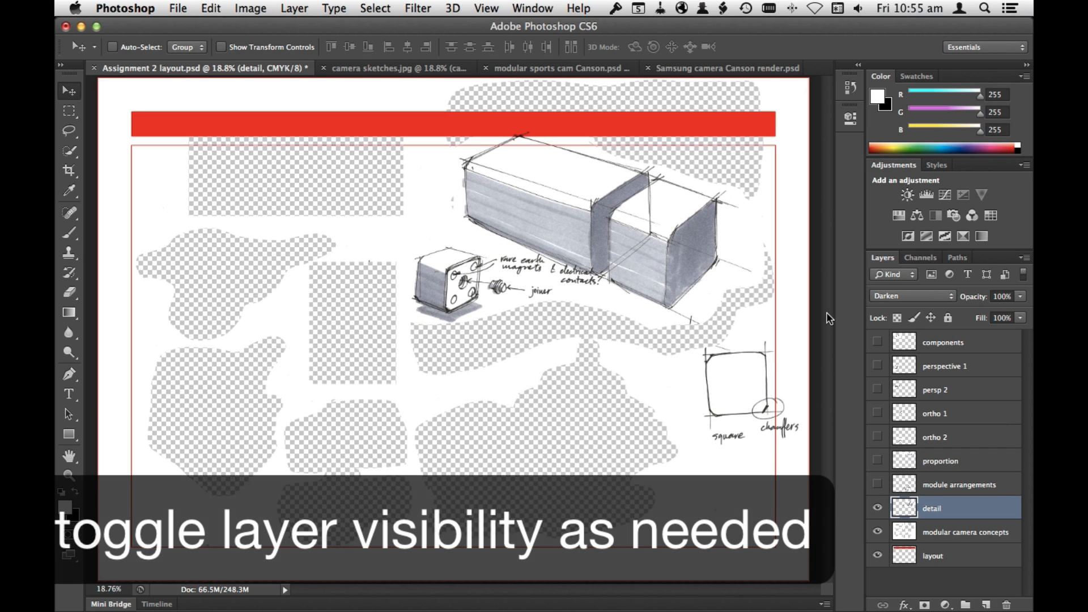
# Step: Show all hidden sketch layers again and add a white Solid Color fill layer beneath the layout layer
pyautogui.click(958, 532)
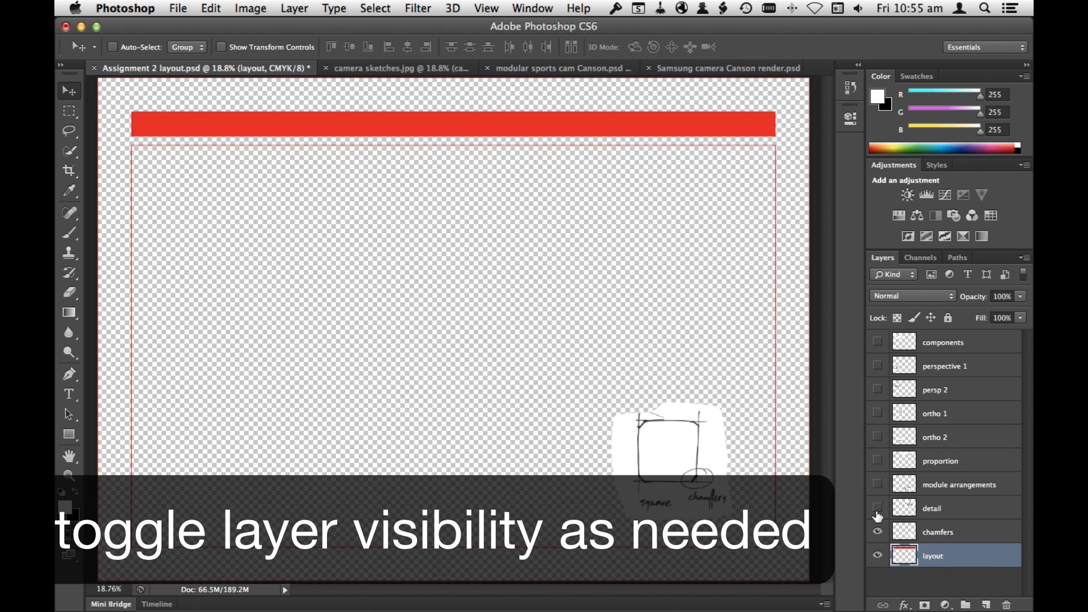
pyautogui.moveTo(877, 509); pyautogui.dragTo(877, 342)
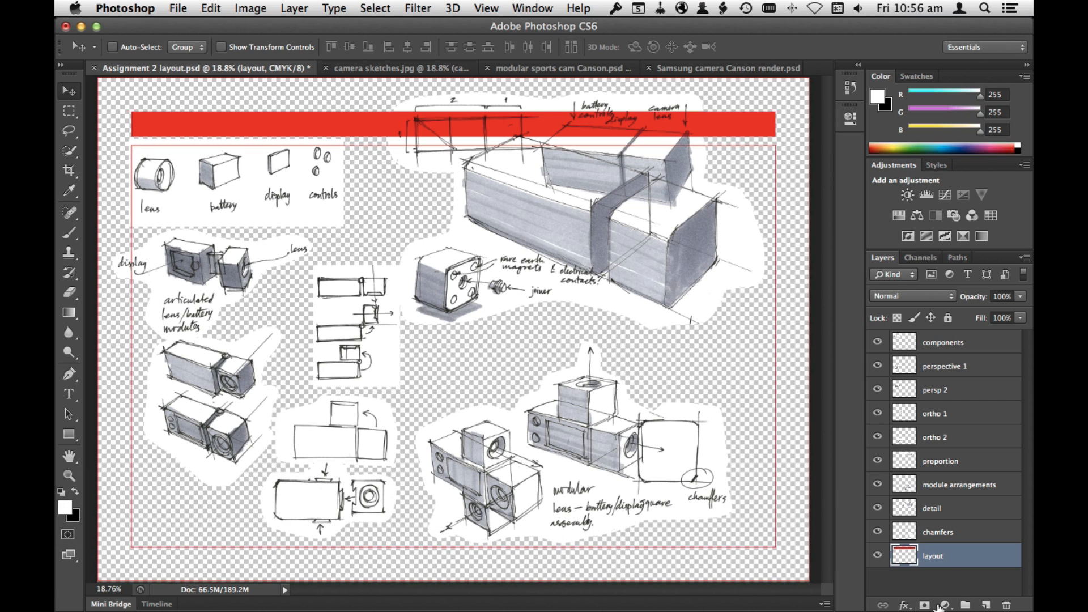
pyautogui.click(945, 604)
pyautogui.click(955, 372)
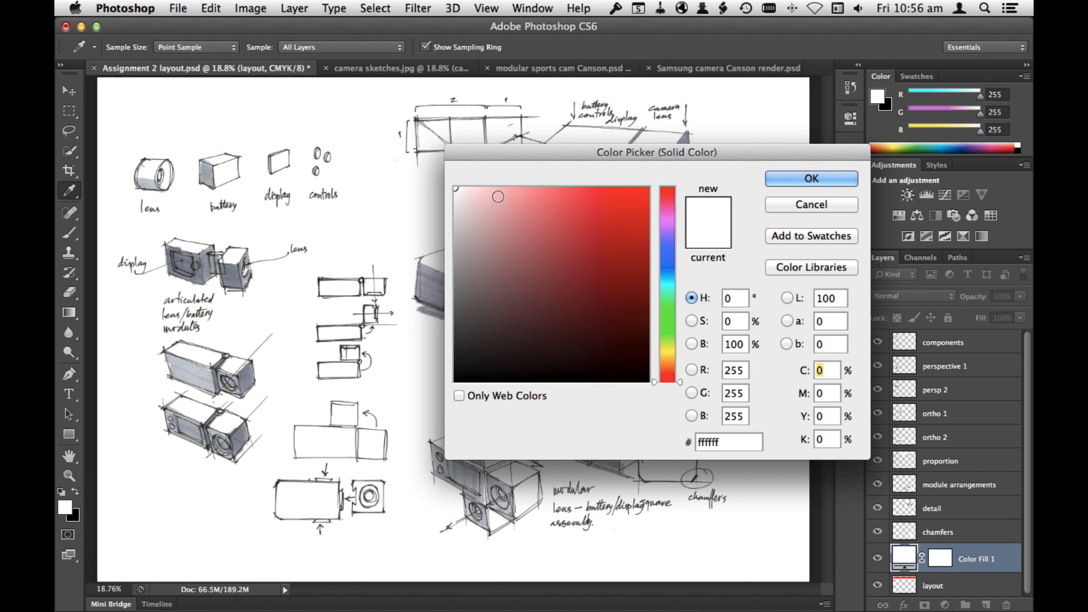
pyautogui.press('Return')
pyautogui.moveTo(975, 588); pyautogui.dragTo(988, 570)
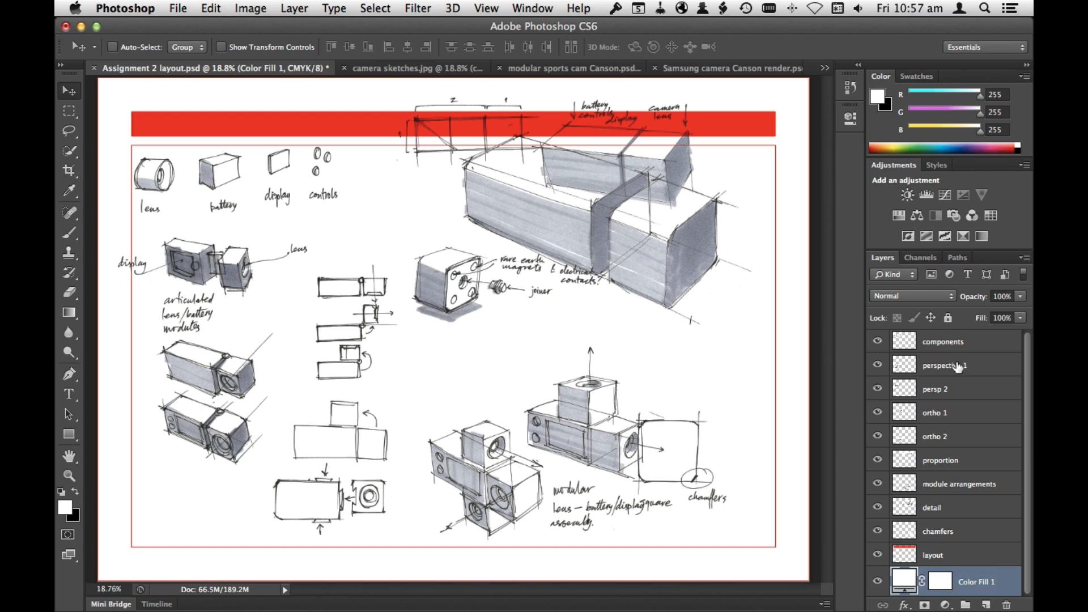
# Step: Move the proportion layer below the red banner with a slight clockwise rotation, and shift the detail layer lower on the page
pyautogui.click(963, 468)
pyautogui.moveTo(689, 136); pyautogui.dragTo(763, 182)
pyautogui.press('super+t')
pyautogui.moveTo(797, 267); pyautogui.dragTo(795, 275)
pyautogui.press('Return')
pyautogui.moveTo(747, 221); pyautogui.dragTo(751, 222)
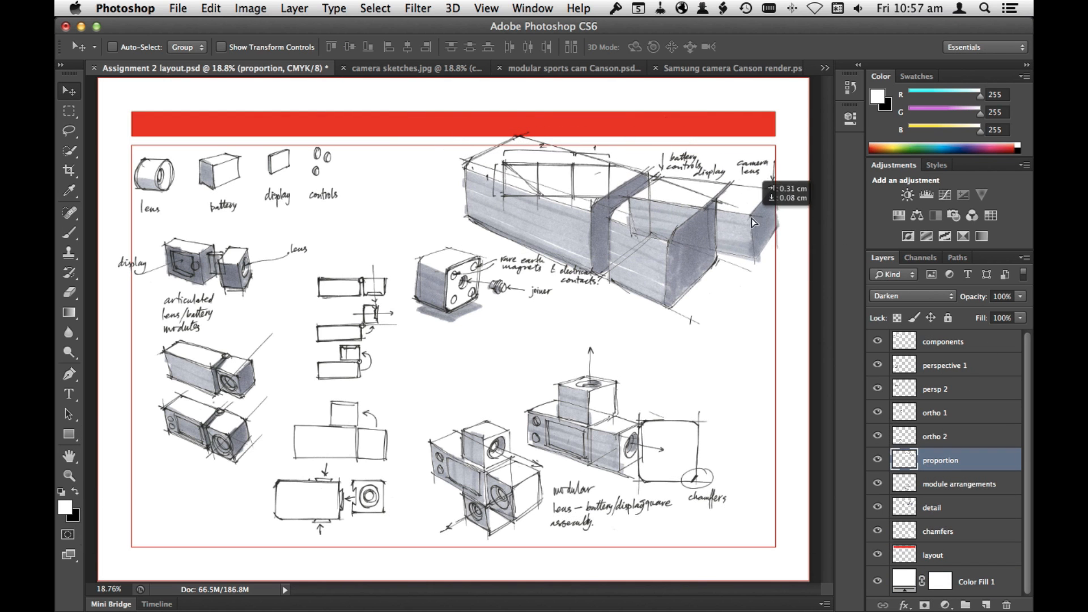
pyautogui.click(963, 507)
pyautogui.moveTo(699, 275)
pyautogui.mouseDown()
pyautogui.moveTo(753, 348)
pyautogui.moveTo(754, 374)
pyautogui.mouseUp()
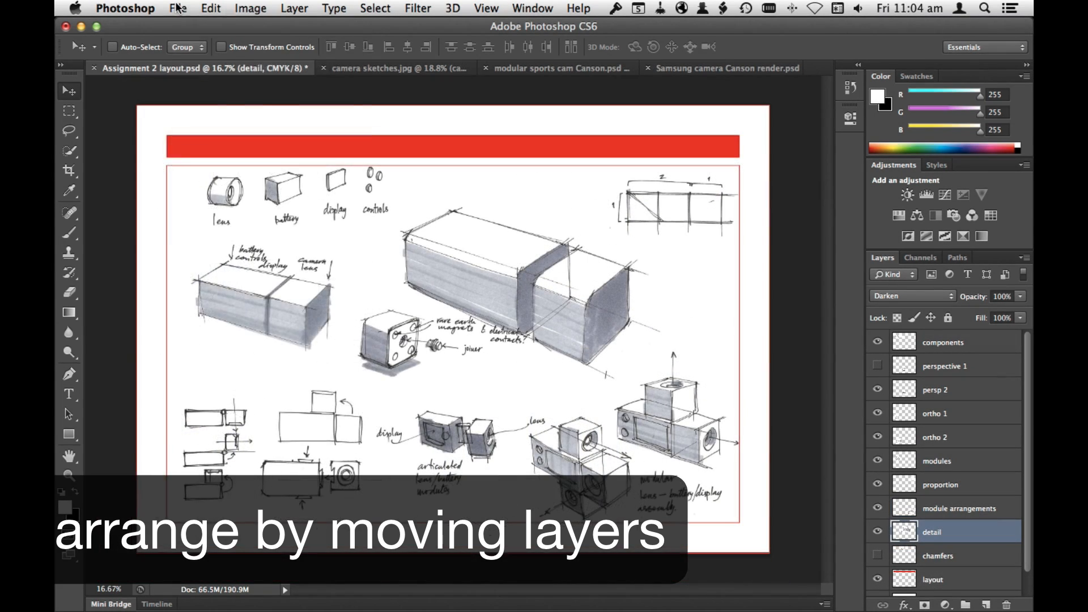
# Step: Save the document as a separate Photoshop file named Assignment 2 layout panel 1.psd with layers kept
pyautogui.click(178, 8)
pyautogui.click(202, 186)
pyautogui.press('Right')
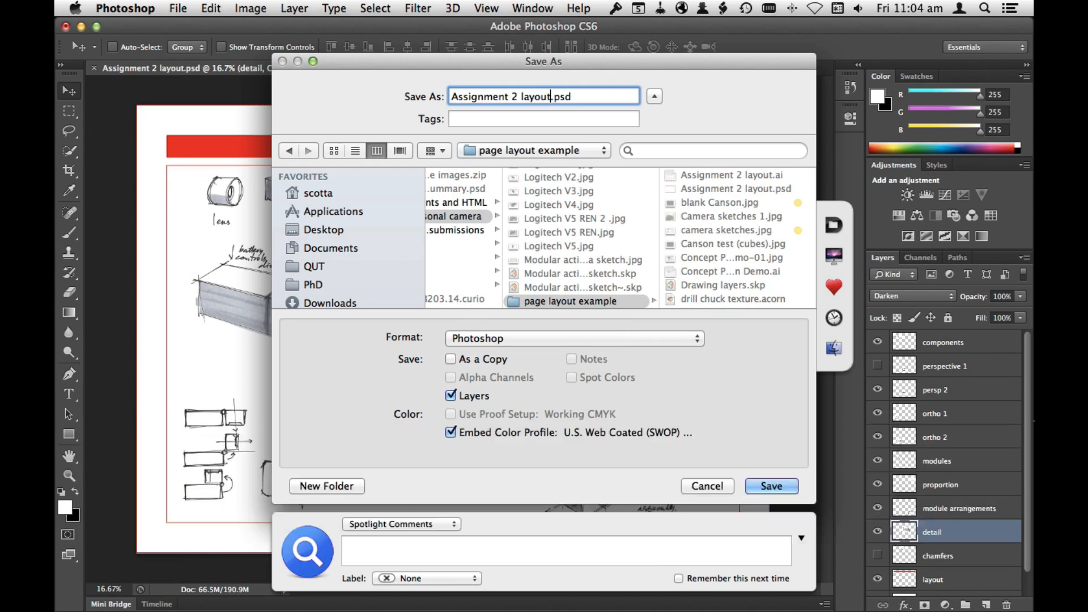
pyautogui.write('panel 1')
pyautogui.click(772, 487)
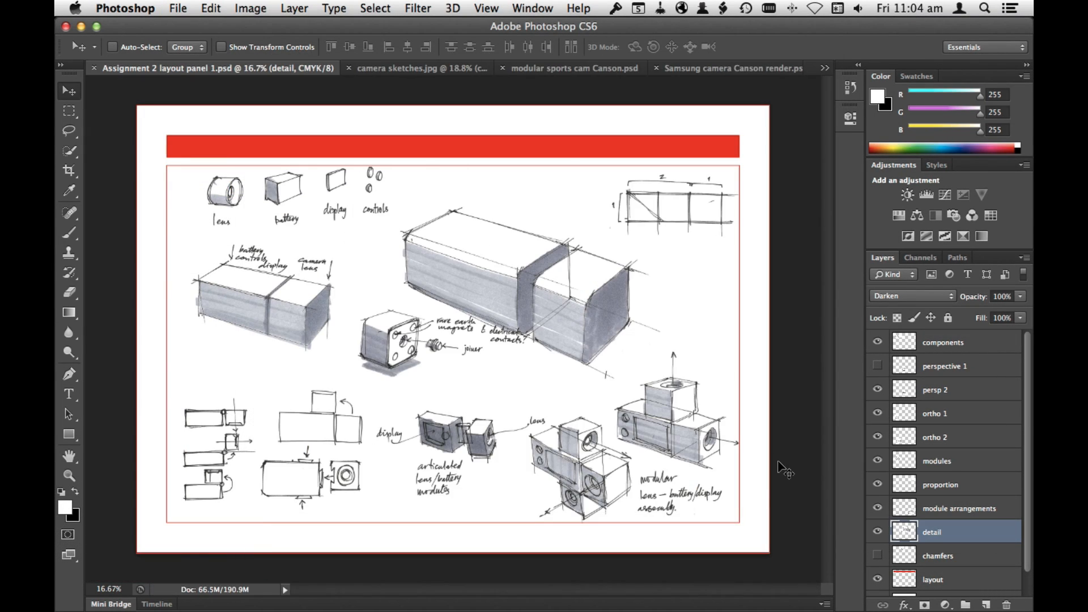
pyautogui.moveTo(1026, 476); pyautogui.dragTo(1022, 513)
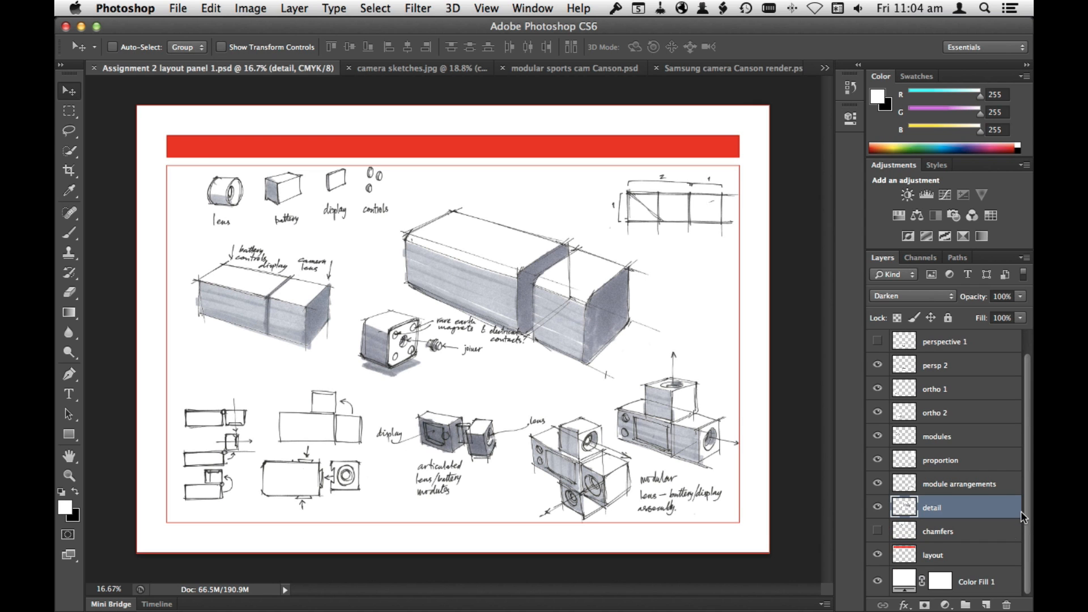
# Step: Hide the Color Fill 1 and layout layers so only the sketches sit on transparency, and save the document
pyautogui.click(878, 579)
pyautogui.click(878, 556)
pyautogui.press('super+s')
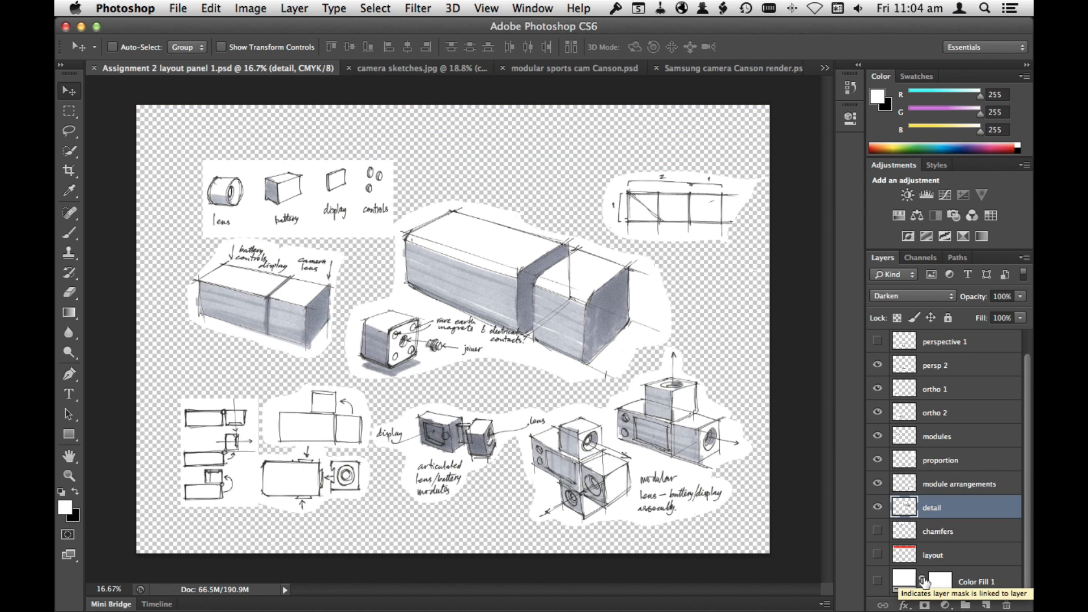
# Step: Switch to the Assignment 2 layout.ai document in Illustrator and rename Layer 1 as Titles
pyautogui.press('super+Tab')
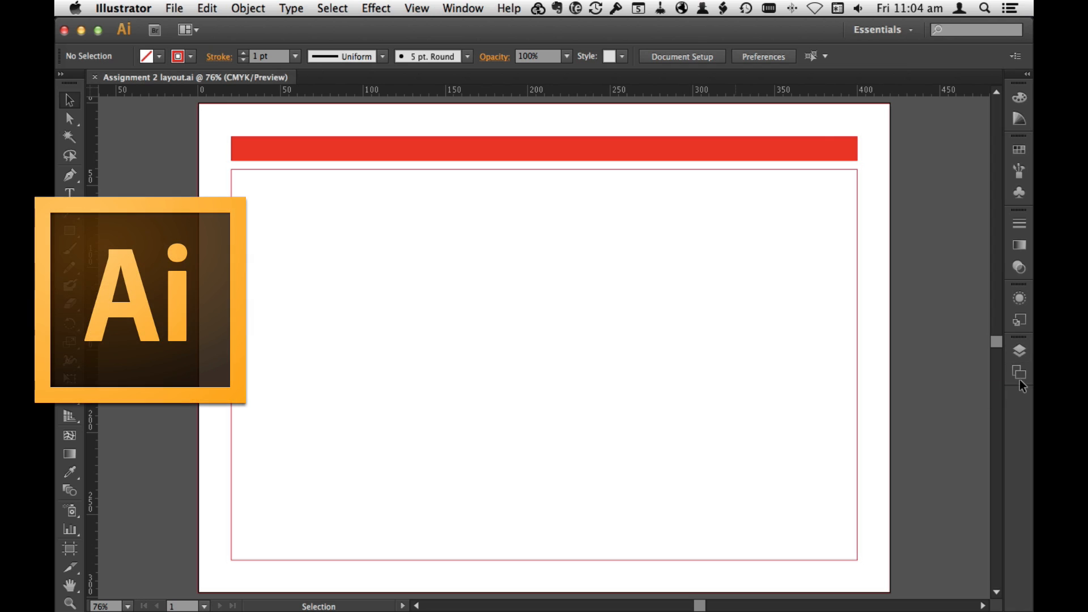
pyautogui.click(1018, 351)
pyautogui.doubleClick(934, 139)
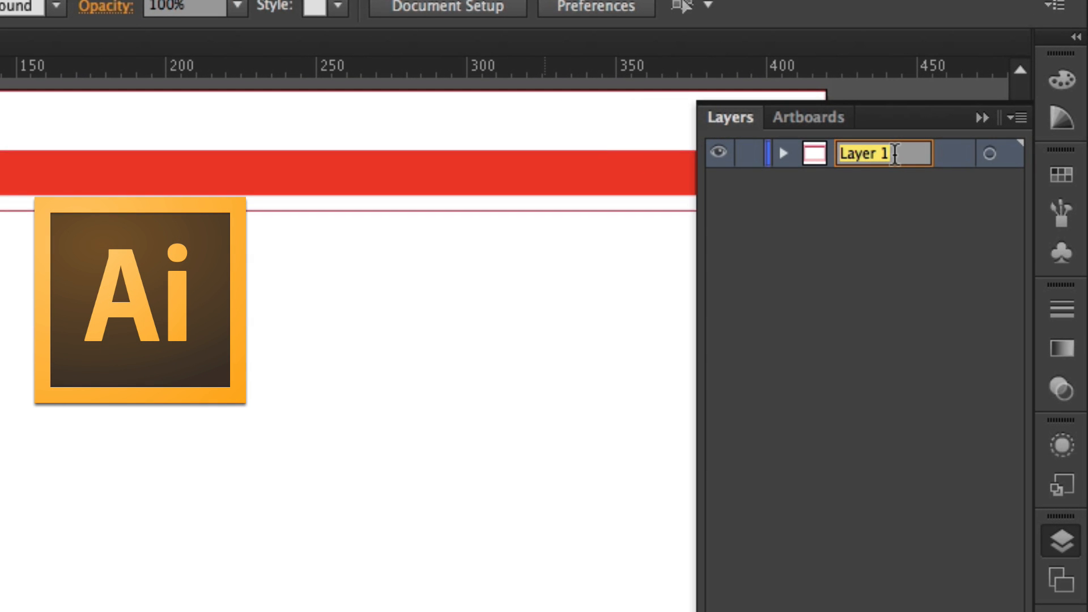
pyautogui.write('Titles')
pyautogui.press('Return')
# Step: Add layers named images and notation, stacking them beneath Titles with notation above images
pyautogui.press('super+l')
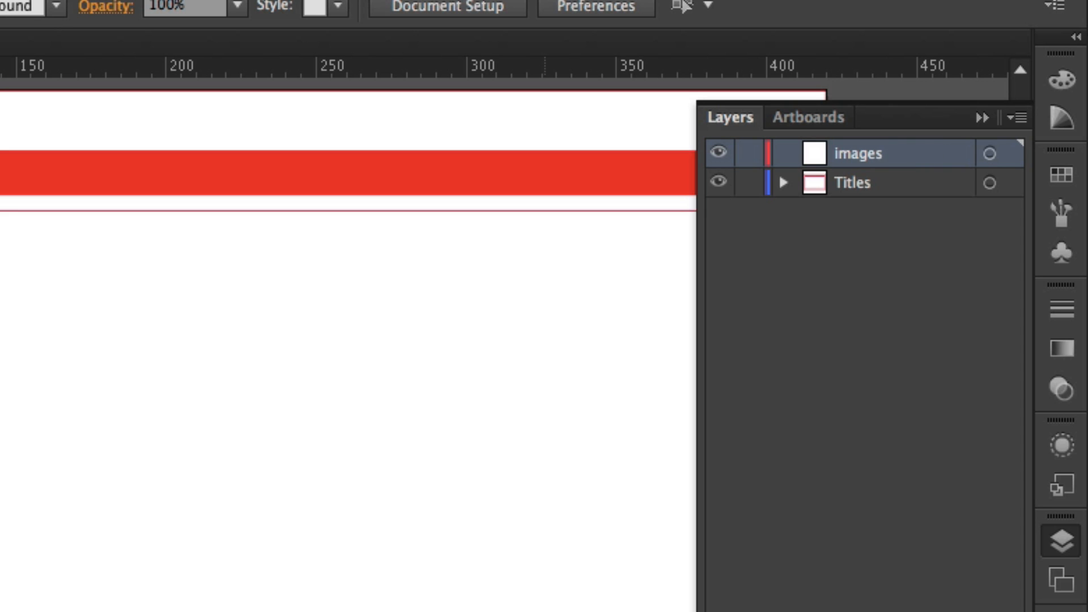
pyautogui.moveTo(858, 153); pyautogui.dragTo(912, 195)
pyautogui.press('super+l')
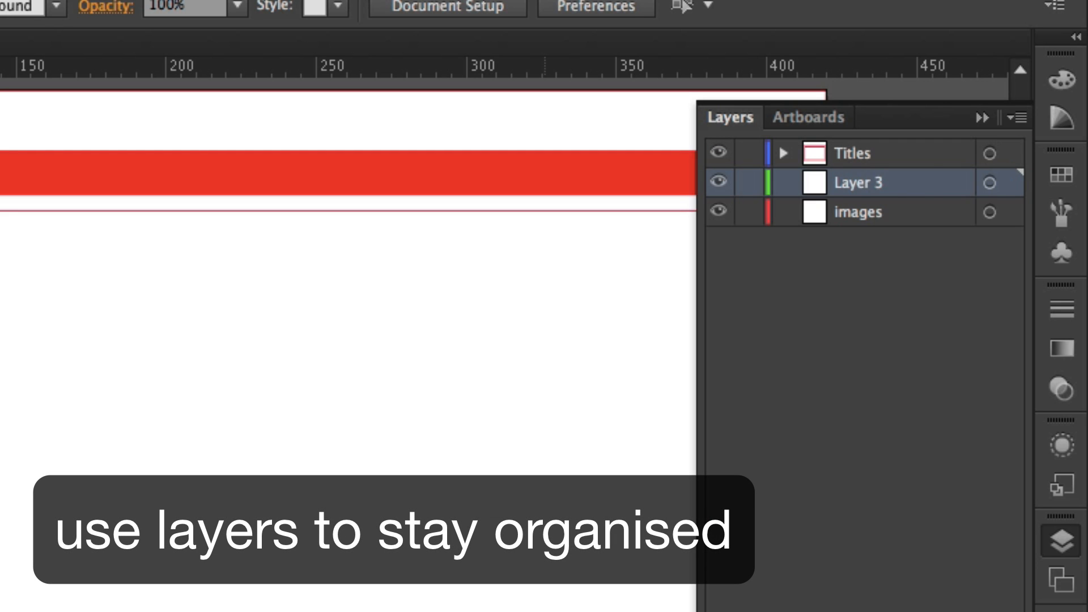
pyautogui.press('Return')
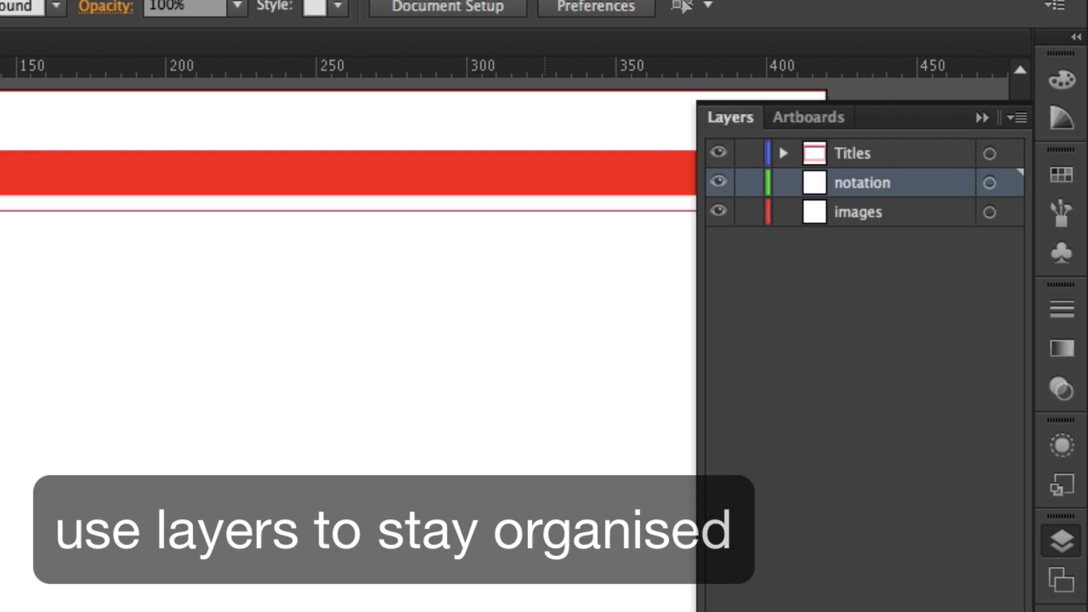
# Step: Place the Assignment 2 layout panel 1 file as a linked image on the images layer
pyautogui.click(901, 212)
pyautogui.click(174, 8)
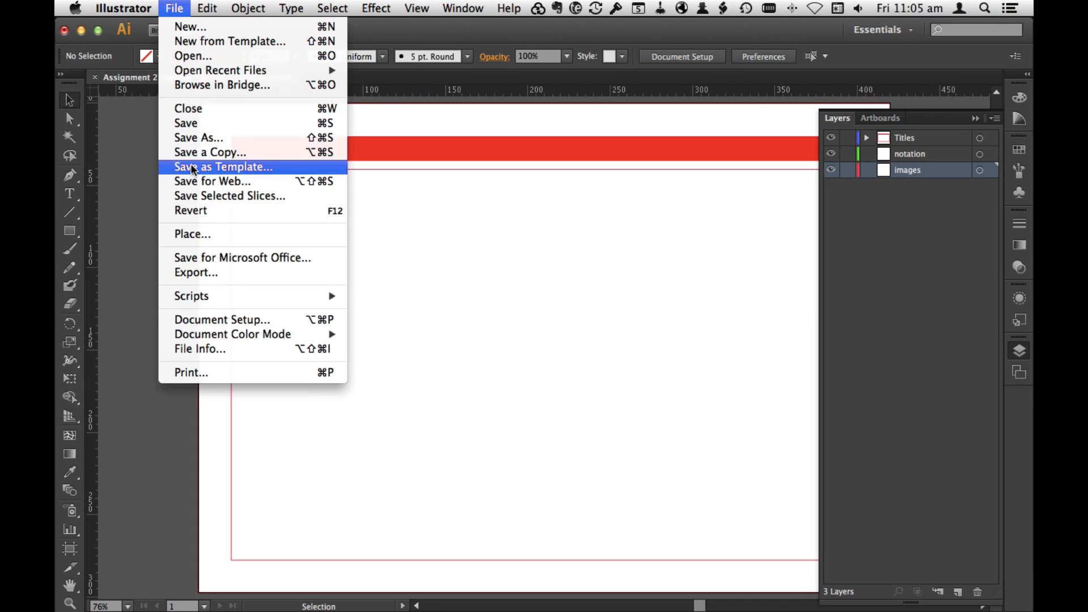
pyautogui.click(216, 229)
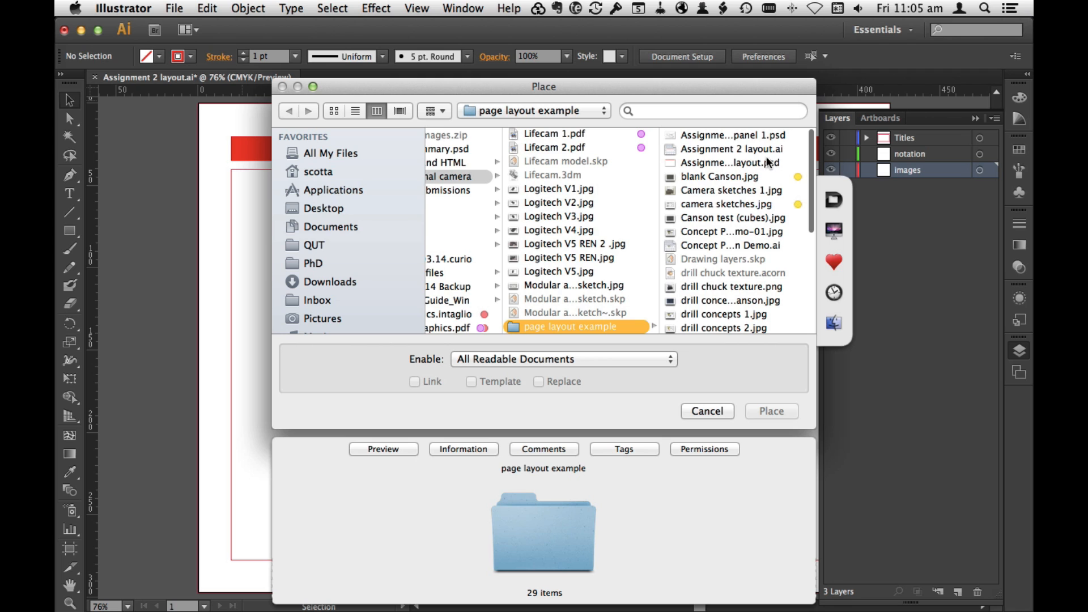
pyautogui.click(754, 134)
pyautogui.click(772, 411)
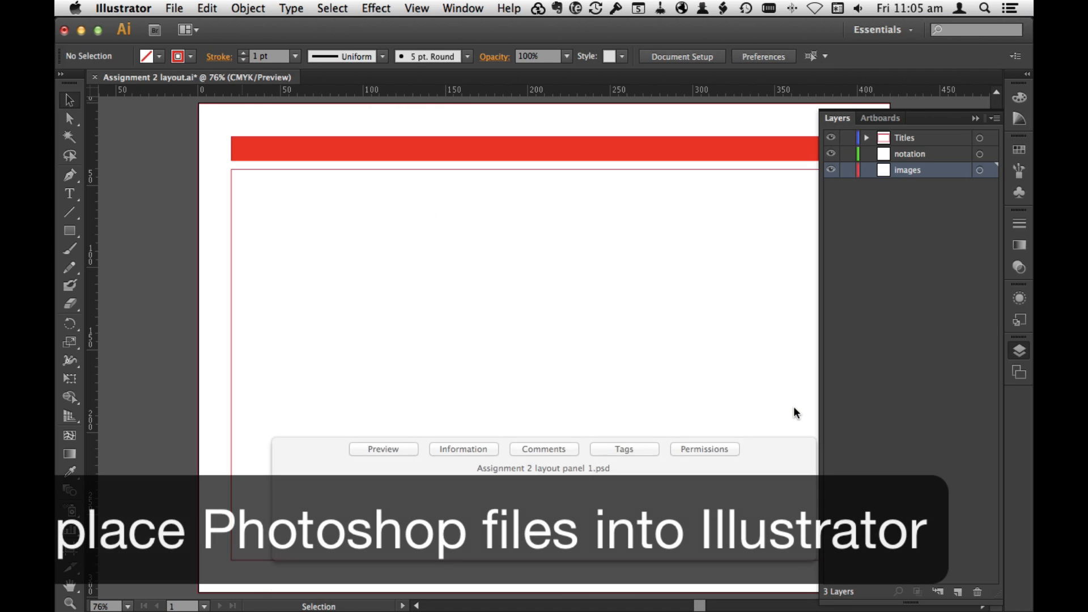
pyautogui.click(1020, 355)
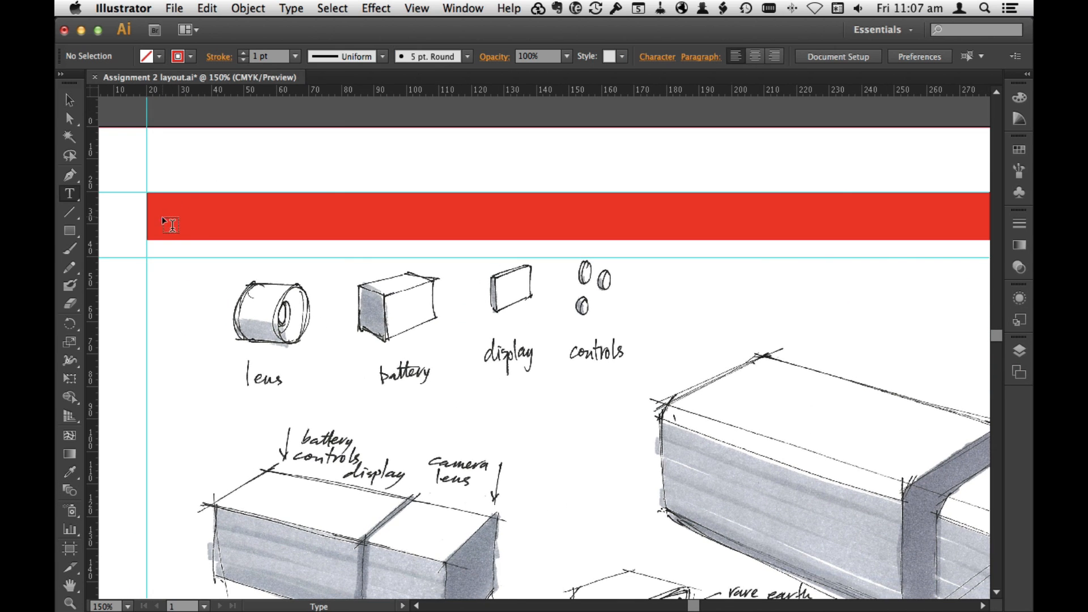
# Step: Start a text line at the beginning of the red banner, using Titillium in a Semibold style at 18 pt
pyautogui.click(172, 225)
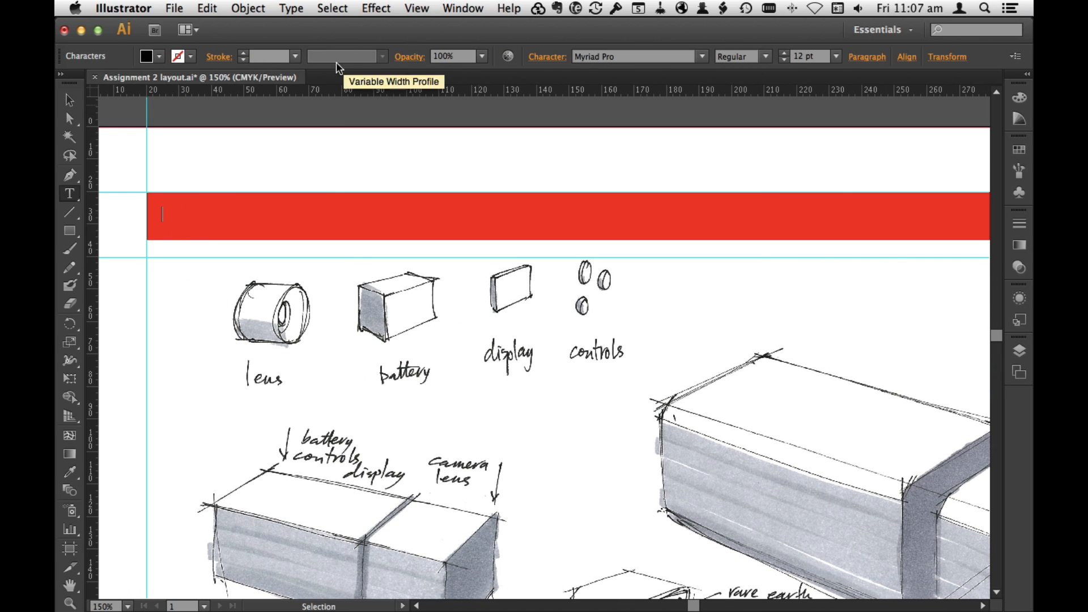
pyautogui.click(702, 56)
pyautogui.moveTo(730, 274); pyautogui.dragTo(730, 327)
pyautogui.click(704, 360)
pyautogui.click(765, 56)
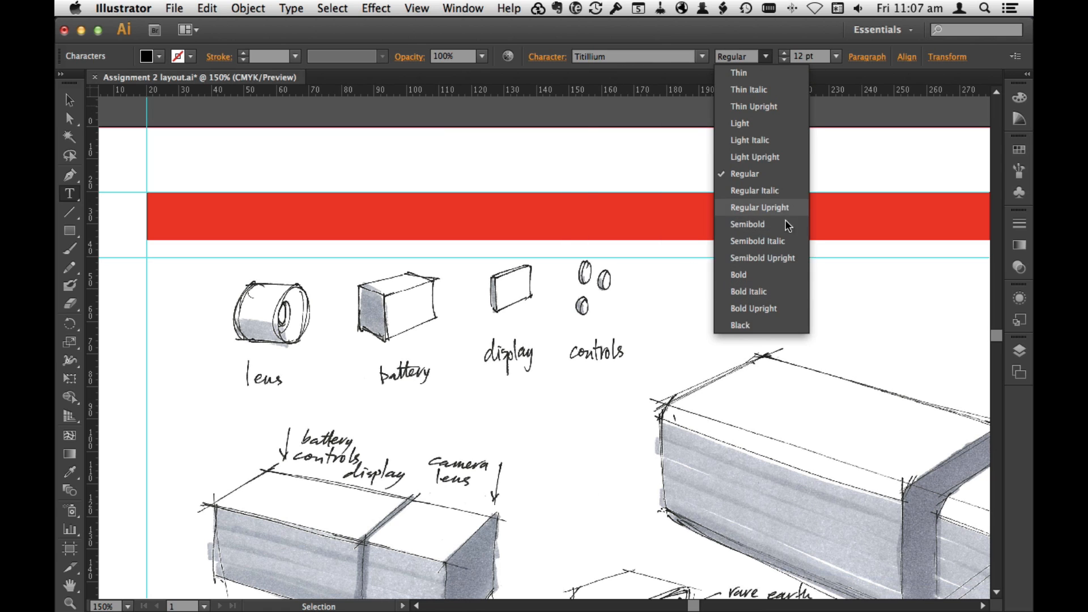
pyautogui.click(783, 224)
pyautogui.click(837, 56)
pyautogui.click(861, 233)
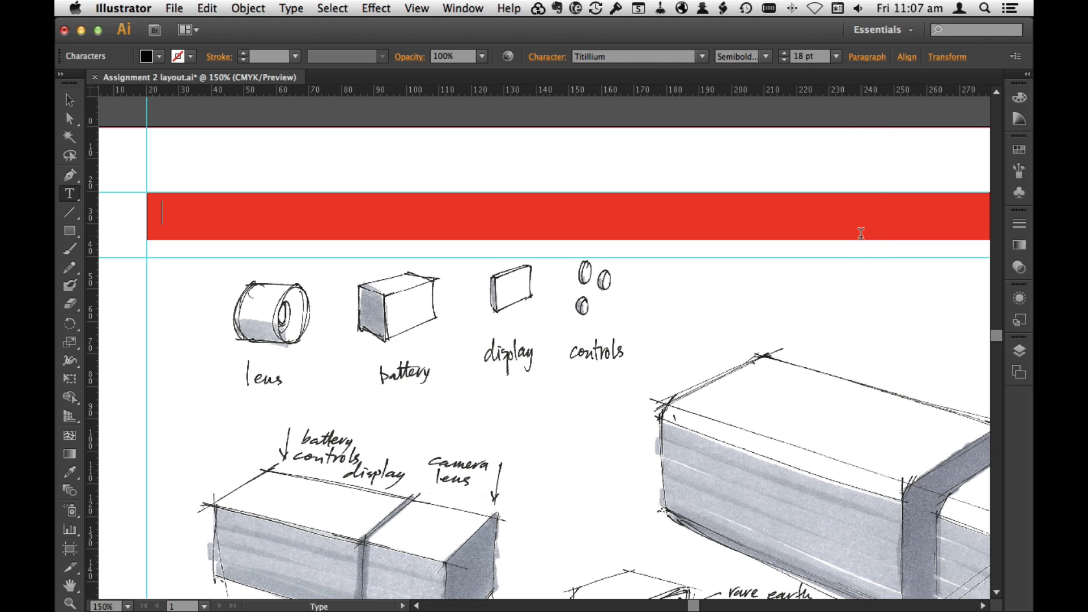
# Step: Enter the banner title "Personal Camera: Design Summary" and correct its spelling
pyautogui.write('Personal Camera: ')
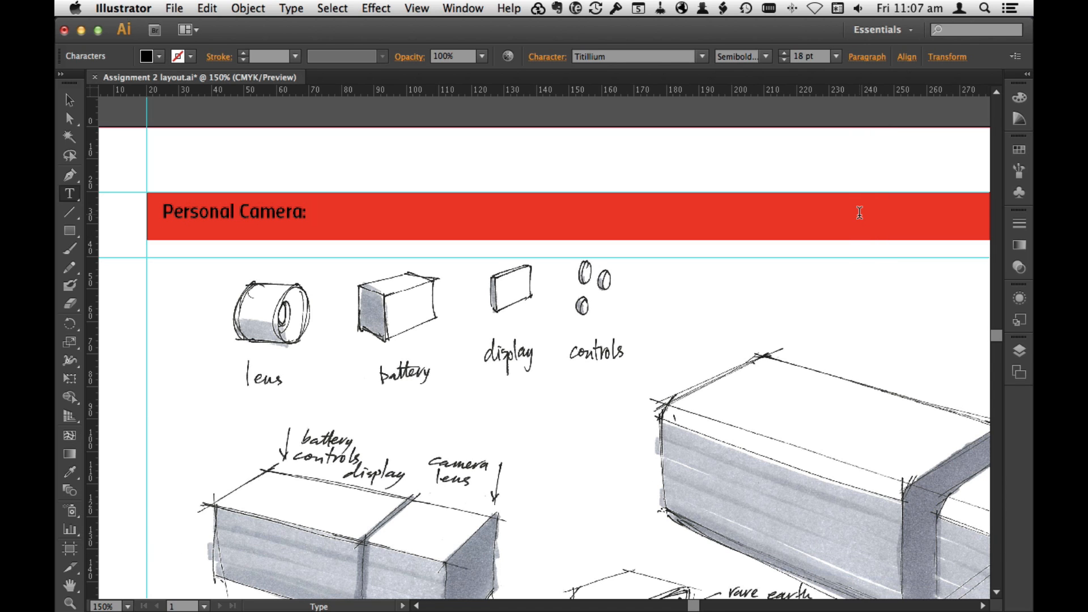
pyautogui.write('Desgin Summary')
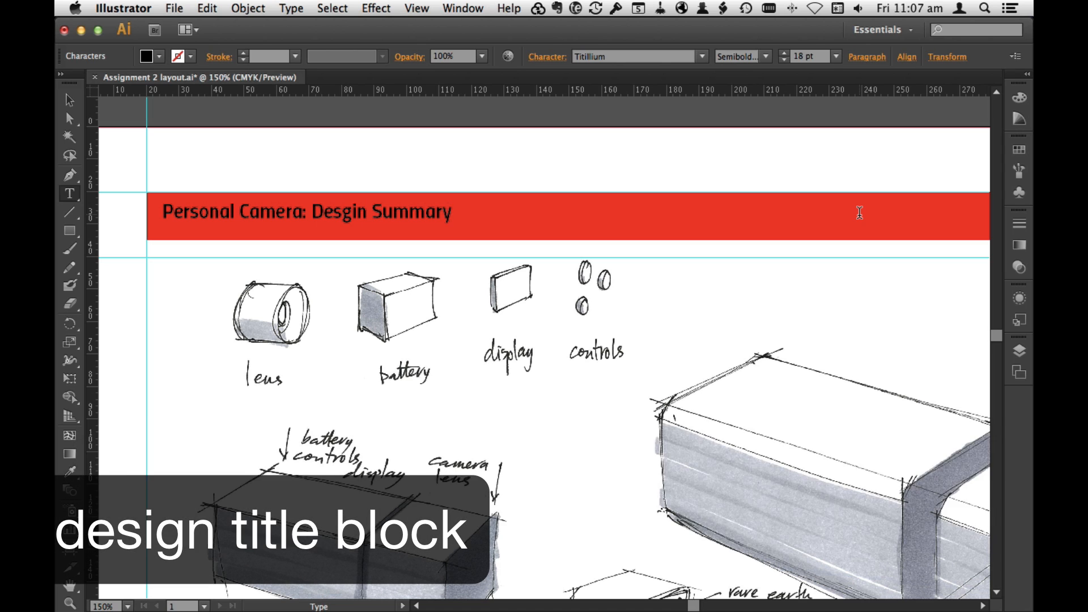
pyautogui.press('Left')
pyautogui.press('Left')
pyautogui.press('Left')
pyautogui.press('Left')
pyautogui.press('Left')
pyautogui.press('Left')
pyautogui.press('Left')
pyautogui.press('Left')
pyautogui.press('Left')
pyautogui.press('Left')
pyautogui.press('BackSpace')
pyautogui.press('Right')
pyautogui.write('g')
# Step: Set "Design Summary" to Light Upright and open the font style choices for "Personal Camera:"
pyautogui.moveTo(313, 212); pyautogui.dragTo(449, 212)
pyautogui.click(766, 56)
pyautogui.click(771, 158)
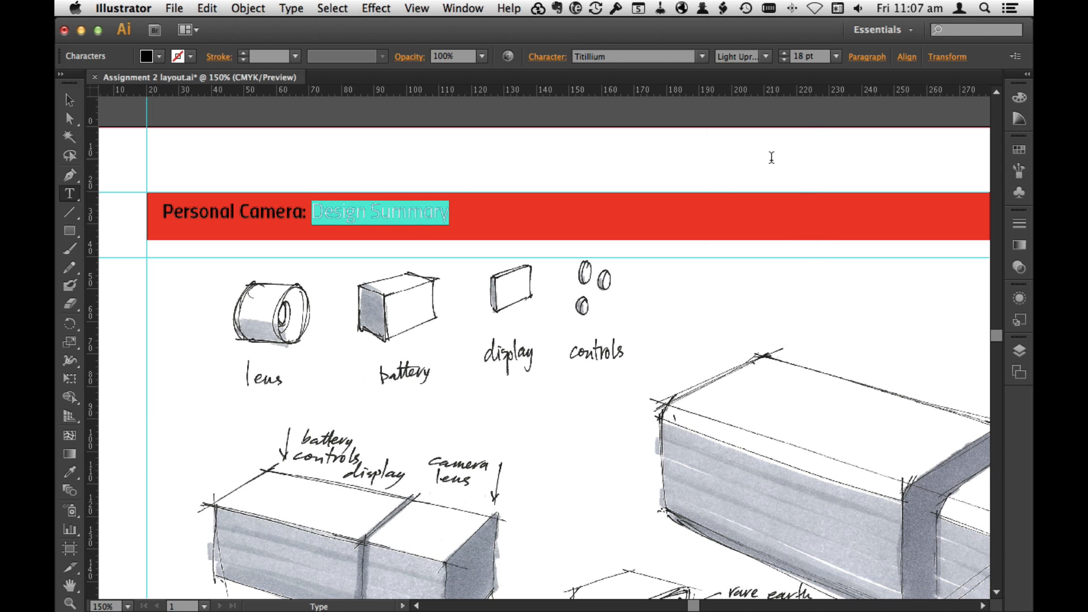
pyautogui.click(255, 227)
pyautogui.moveTo(307, 210); pyautogui.dragTo(163, 210)
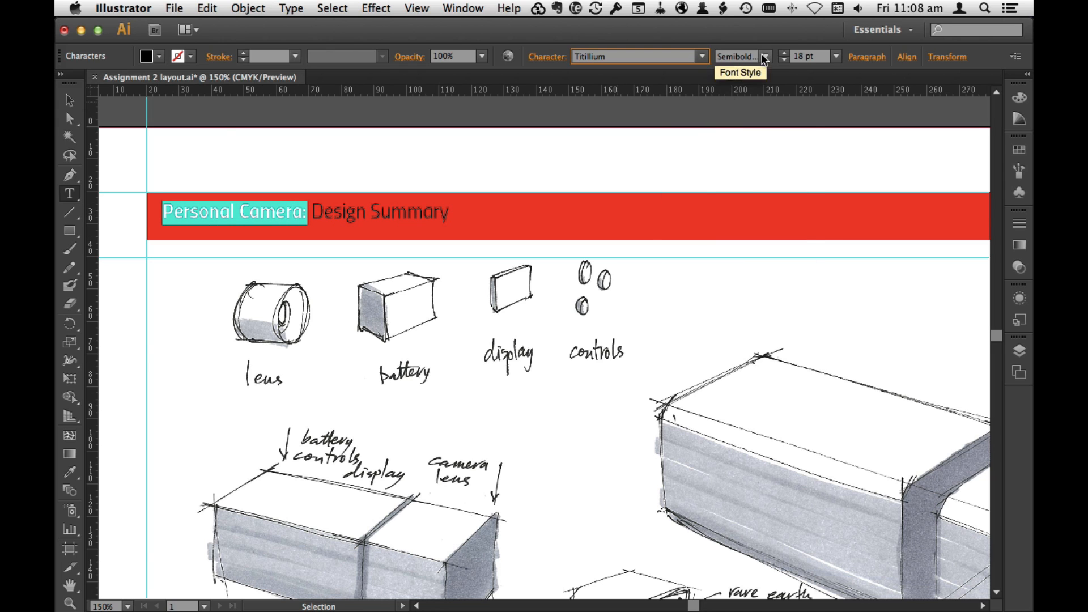
pyautogui.click(766, 56)
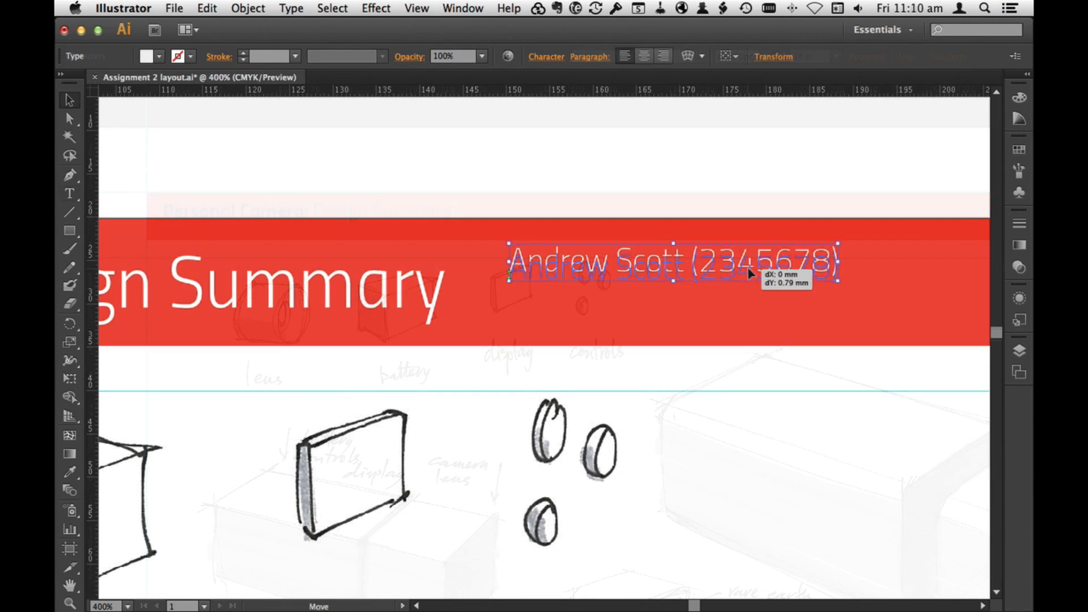
# Step: Move the student name and number text down about 0.79 mm in the banner and set its size to 10 pt
pyautogui.moveTo(790, 260); pyautogui.dragTo(791, 260)
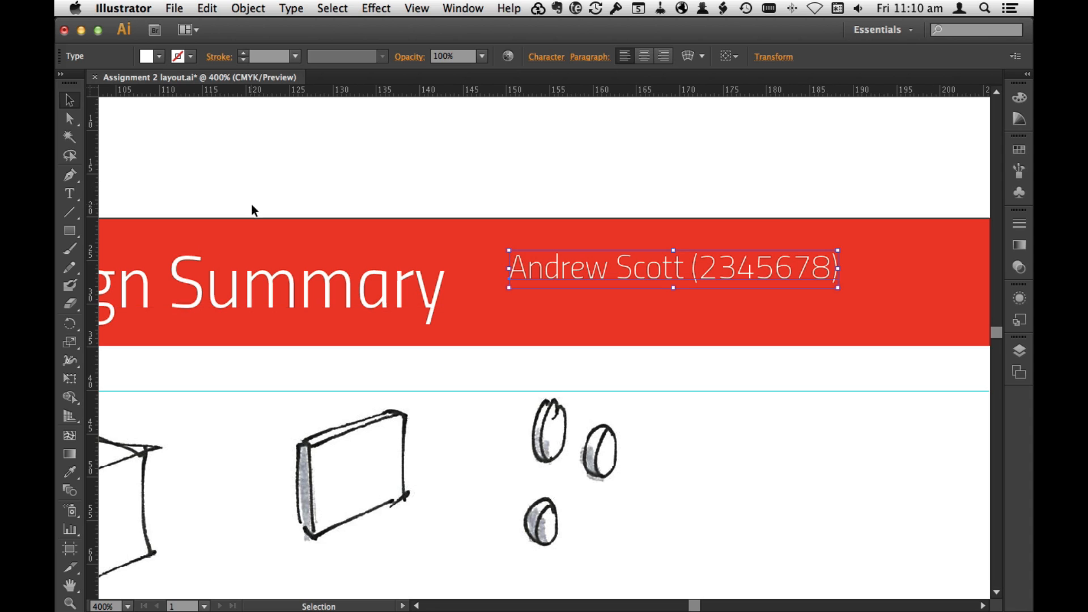
pyautogui.click(777, 271)
pyautogui.moveTo(510, 271); pyautogui.dragTo(842, 269)
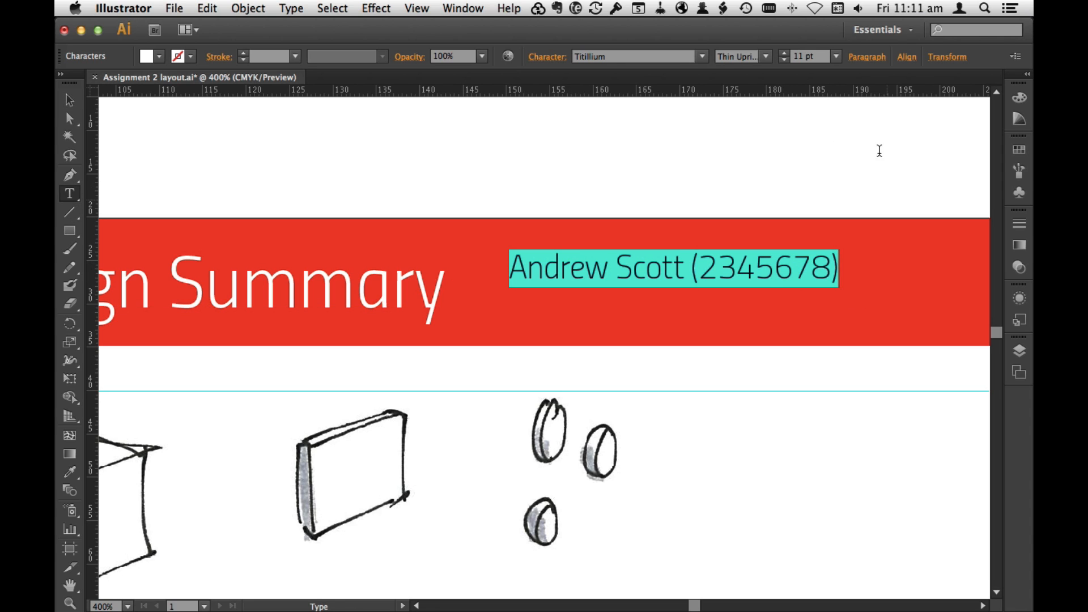
pyautogui.click(836, 56)
pyautogui.click(860, 159)
# Step: Add a second line reading "DNB203 Product Visualisation 2 2015" below the student name and number
pyautogui.click(823, 265)
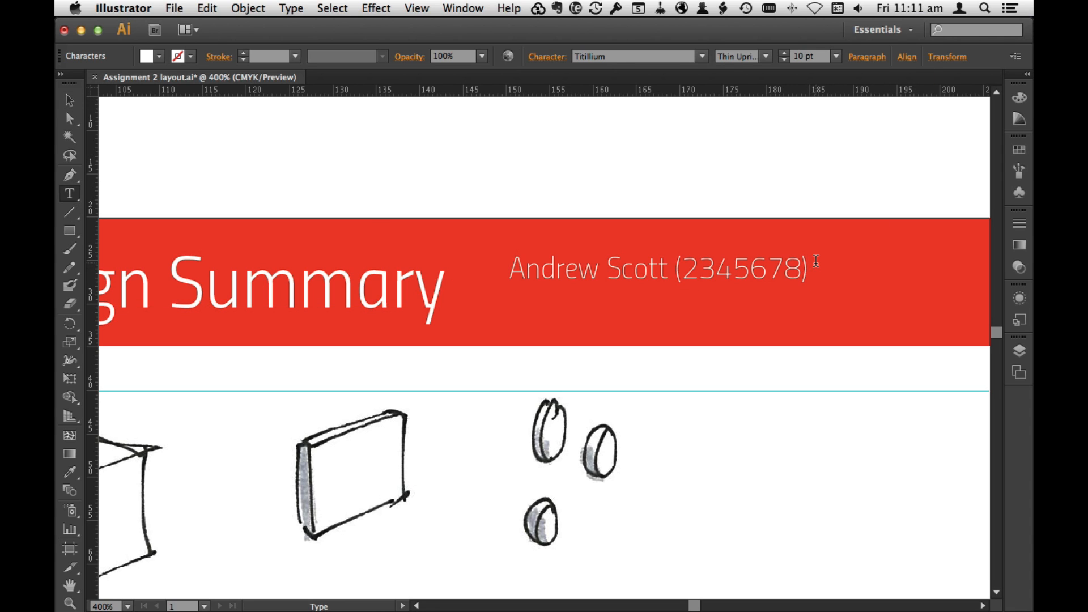
pyautogui.press('Return')
pyautogui.write('DNB2-3')
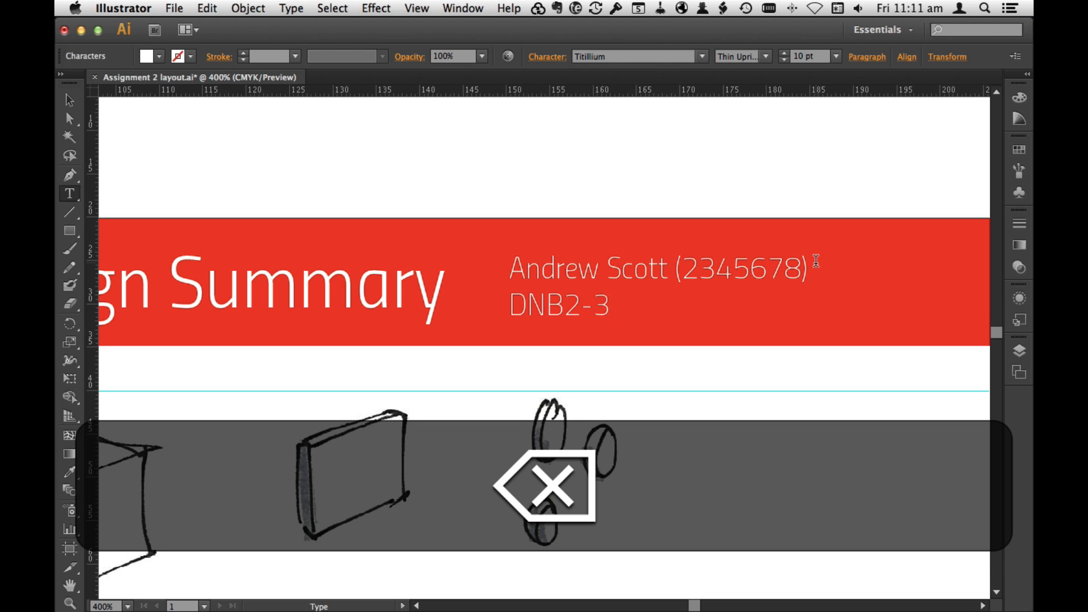
pyautogui.press('BackSpace')
pyautogui.press('BackSpace')
pyautogui.write('03 Product Visual')
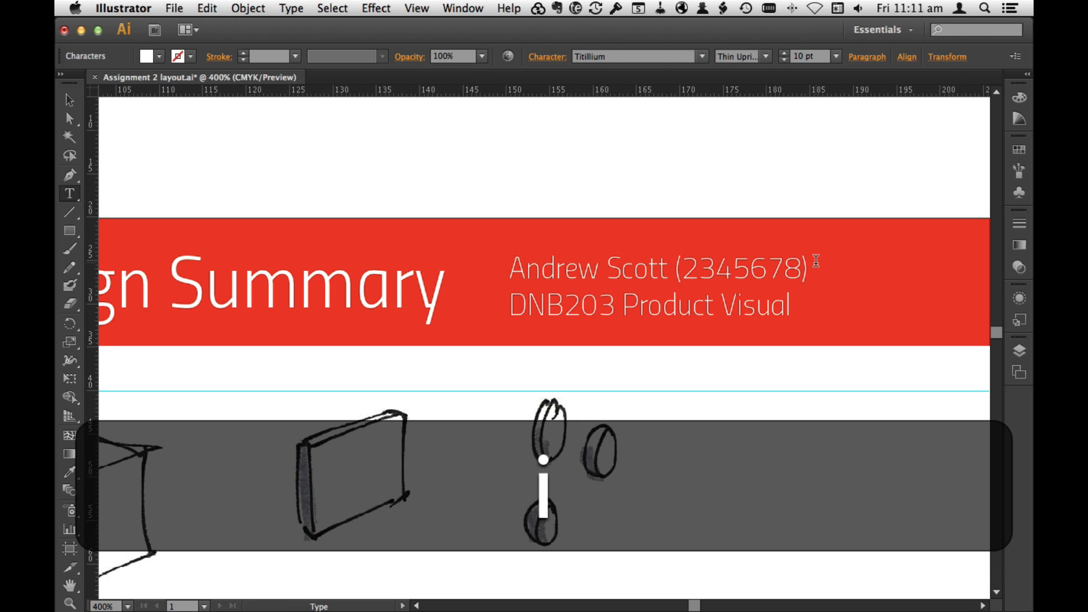
pyautogui.write('isation 2')
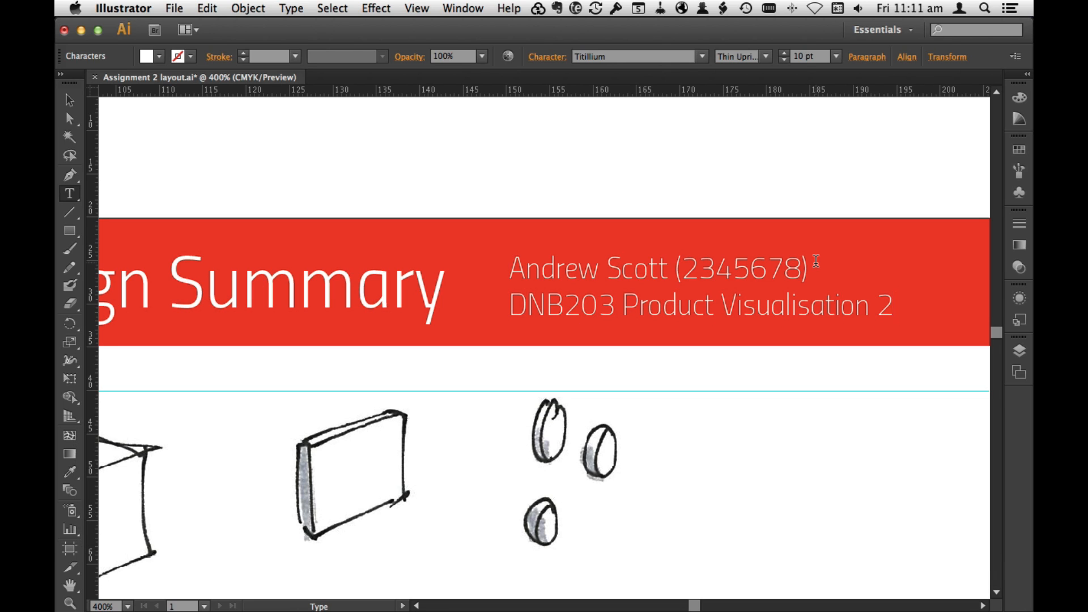
pyautogui.write(' 2015')
# Step: Set "Product Visualisation 2" in the second line to Regular Upright
pyautogui.moveTo(888, 303); pyautogui.dragTo(621, 301)
pyautogui.click(766, 56)
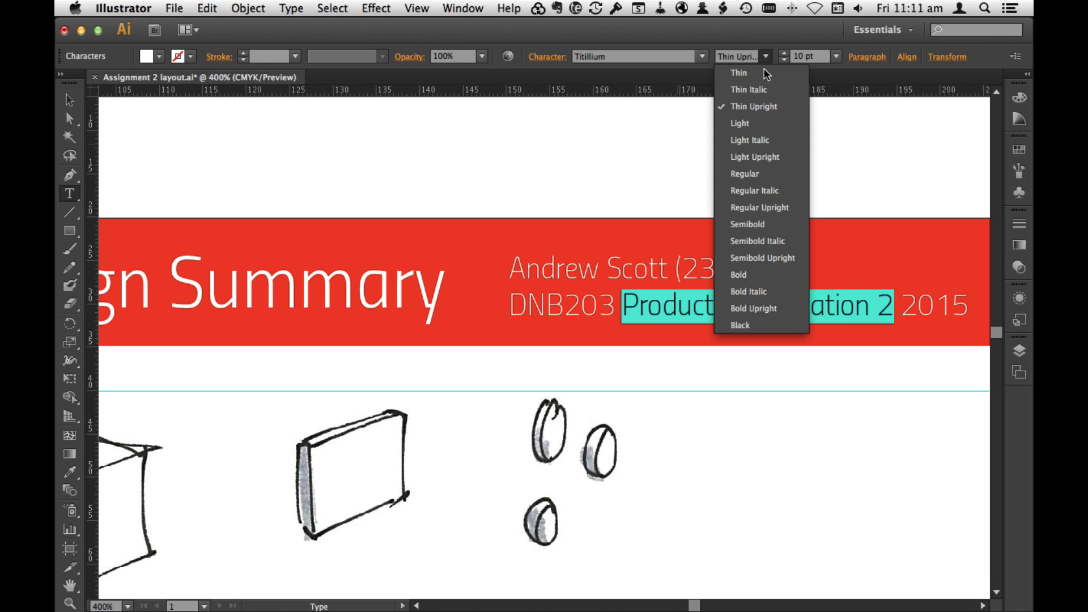
pyautogui.click(748, 210)
pyautogui.click(577, 300)
# Step: Set the student's name in the banner to the Regular style and deselect the text
pyautogui.moveTo(512, 269); pyautogui.dragTo(669, 268)
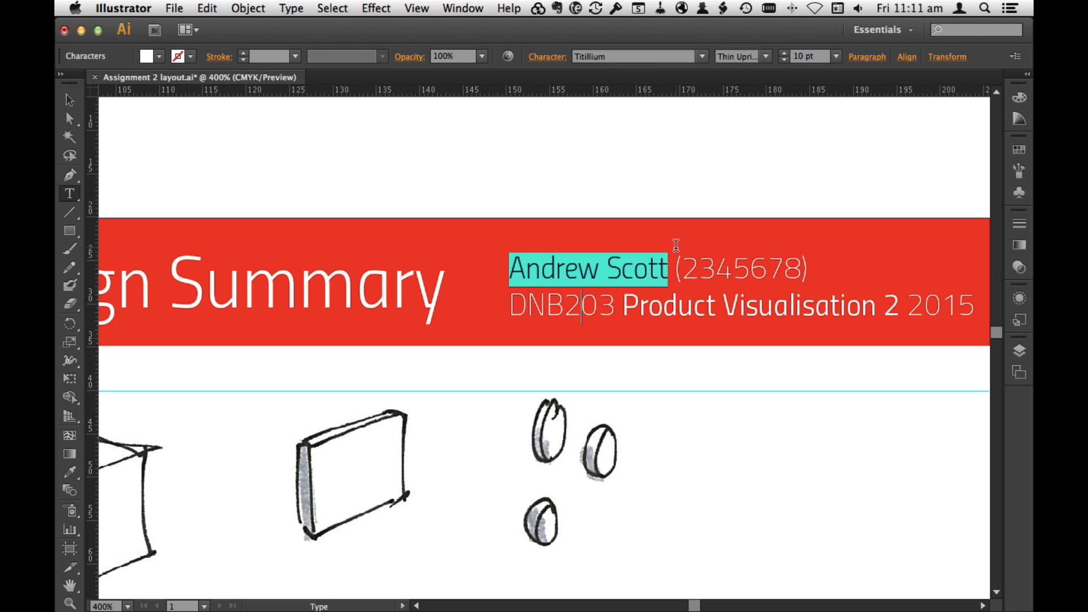
pyautogui.click(765, 56)
pyautogui.click(759, 173)
pyautogui.click(69, 102)
pyautogui.click(825, 197)
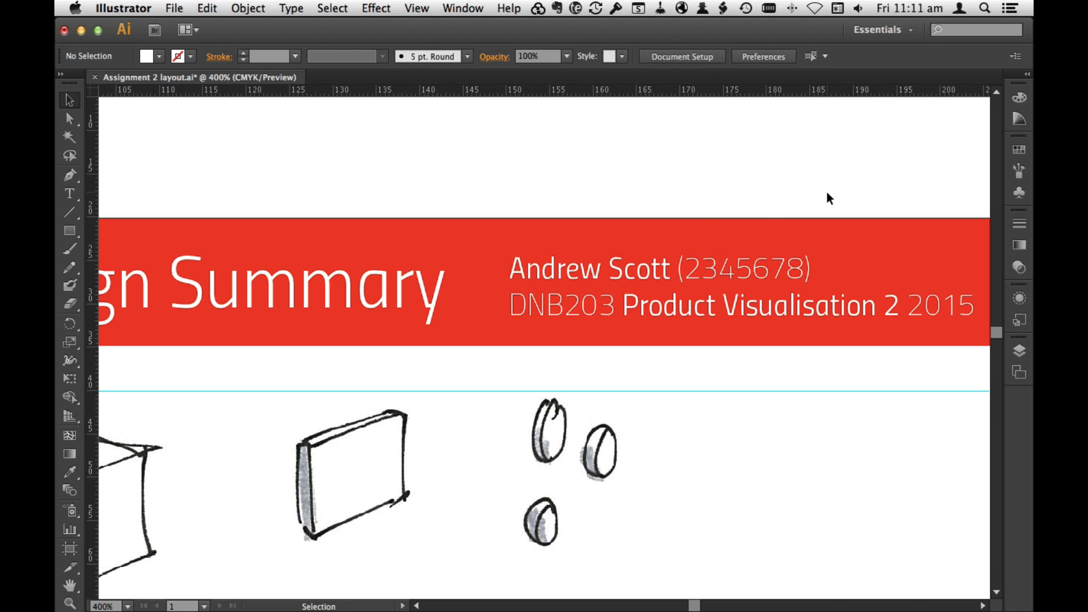
# Step: Enlarge the "Personal Camera: Design Summary" title to 28 pt and nudge it down slightly within the banner
pyautogui.press('super+minus')
pyautogui.press('super+minus')
pyautogui.press('super+minus')
pyautogui.press('space')
pyautogui.moveTo(624, 403); pyautogui.dragTo(716, 362)
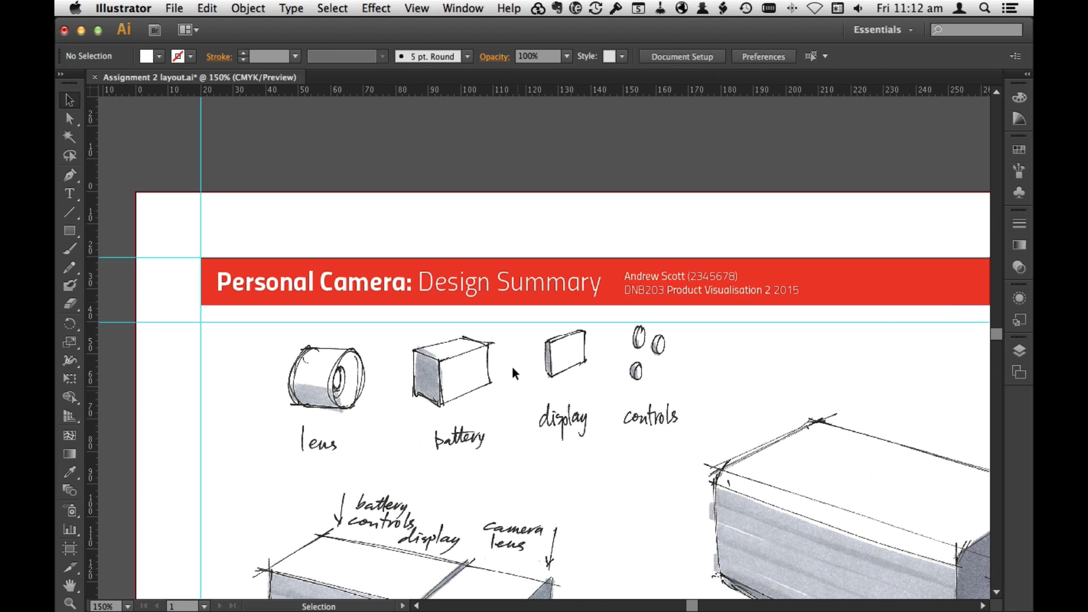
pyautogui.tripleClick(528, 291)
pyautogui.click(836, 56)
pyautogui.click(860, 276)
pyautogui.write('28')
pyautogui.press('Return')
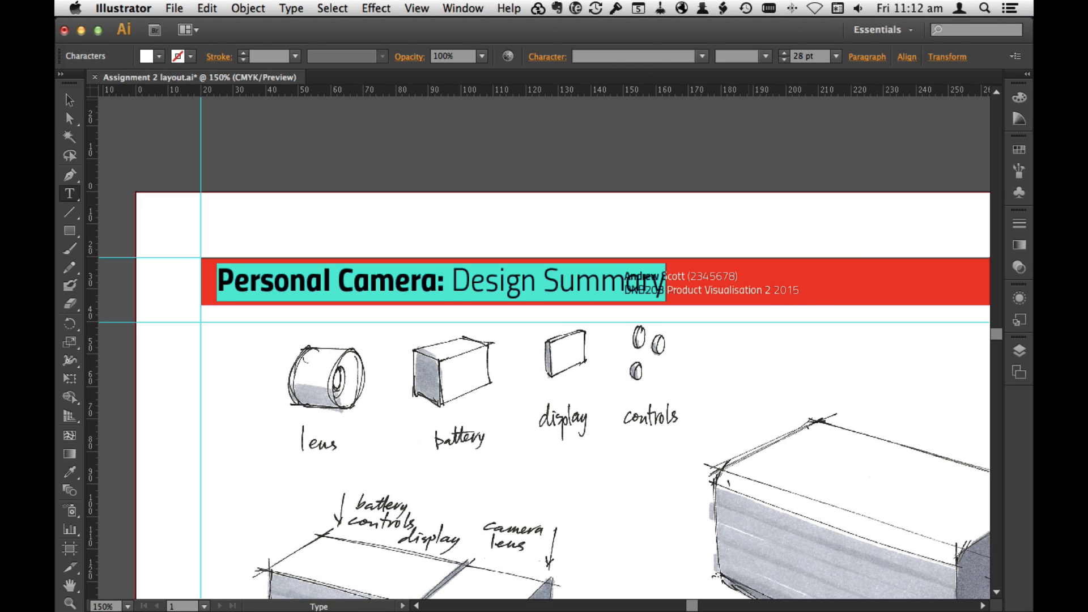
pyautogui.press('Escape')
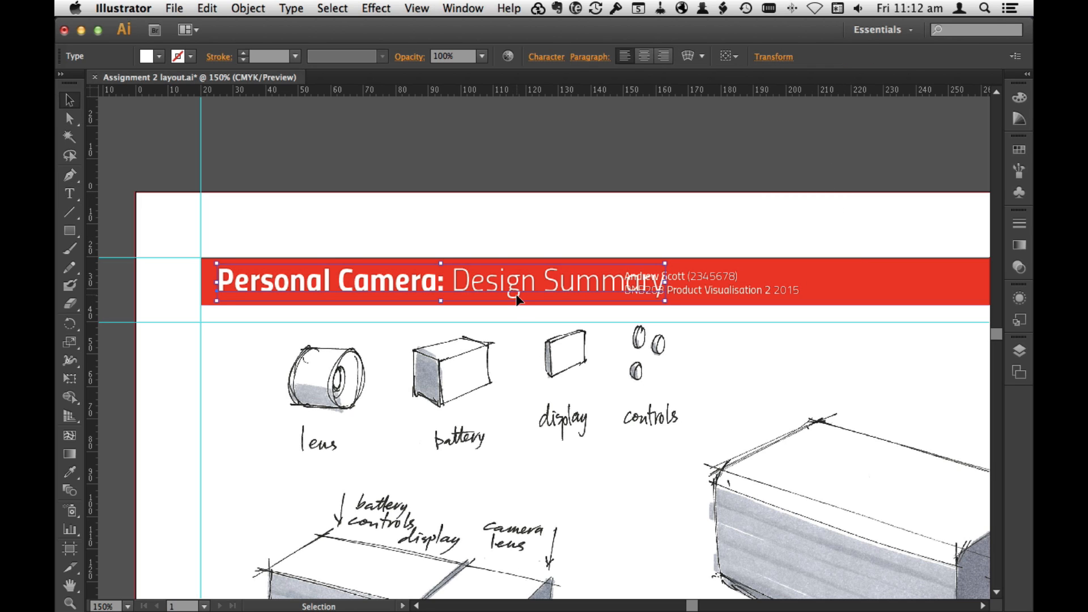
pyautogui.press('Down')
pyautogui.press('Down')
# Step: Move the two-line student and course text horizontally along the banner, away from the title and towards the page number
pyautogui.moveTo(739, 289); pyautogui.dragTo(848, 290)
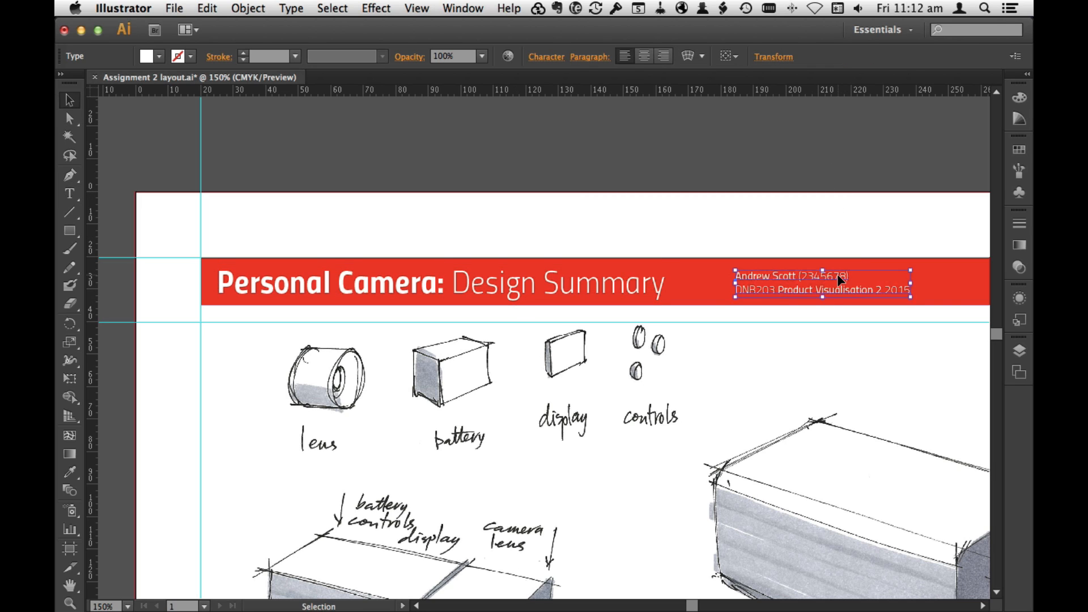
pyautogui.press('space')
pyautogui.moveTo(813, 397); pyautogui.dragTo(267, 410)
pyautogui.moveTo(649, 296); pyautogui.dragTo(720, 296)
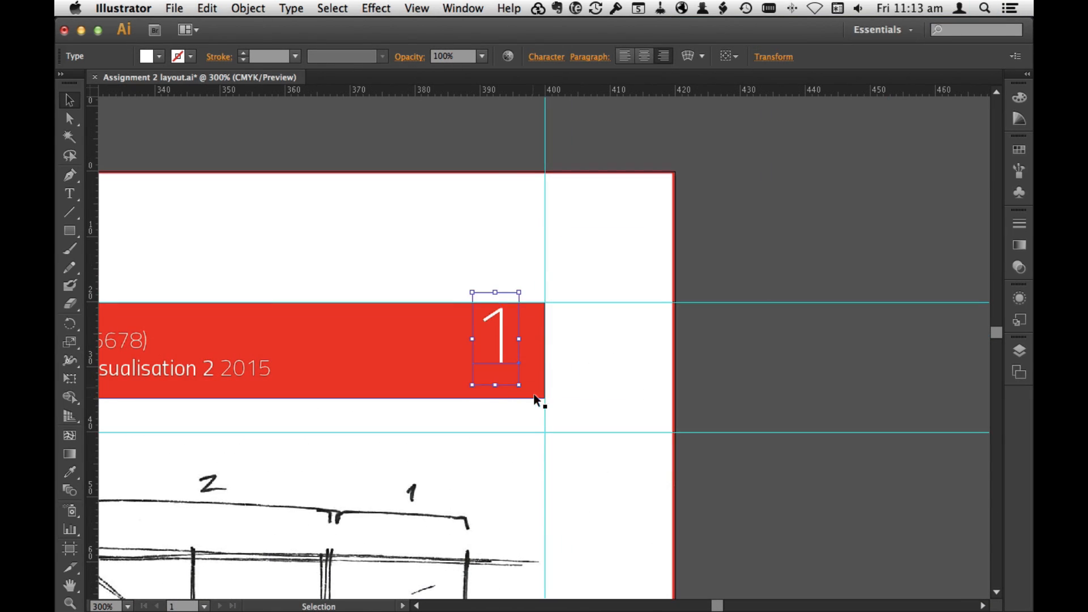
# Step: Scale up the page number at the right end of the banner slightly from its lower-left corner
pyautogui.moveTo(472, 385); pyautogui.dragTo(372, 448)
pyautogui.moveTo(488, 384); pyautogui.dragTo(525, 359)
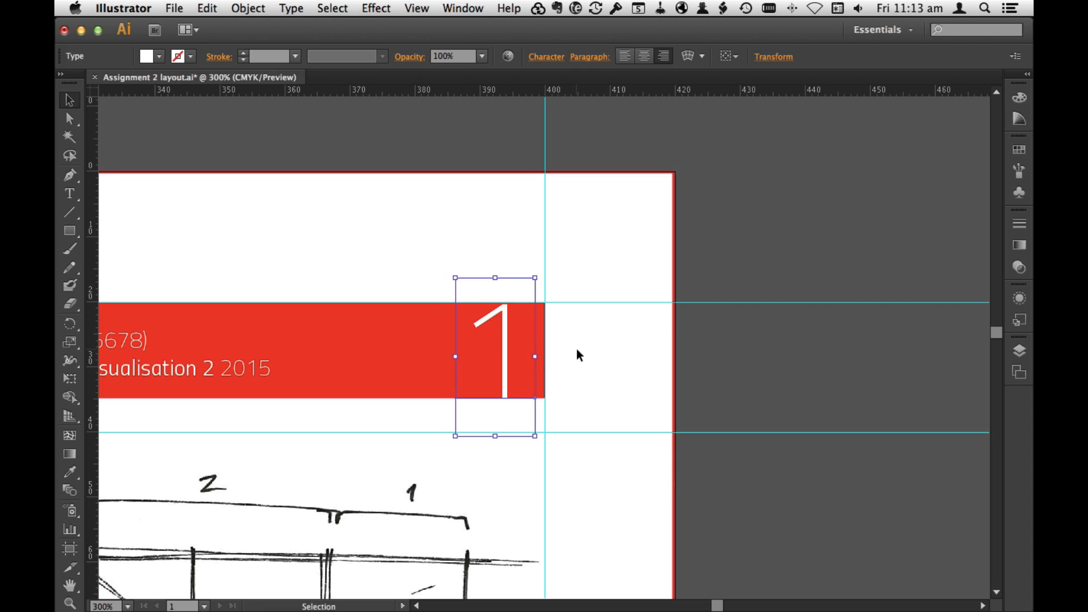
pyautogui.moveTo(455, 435); pyautogui.dragTo(450, 438)
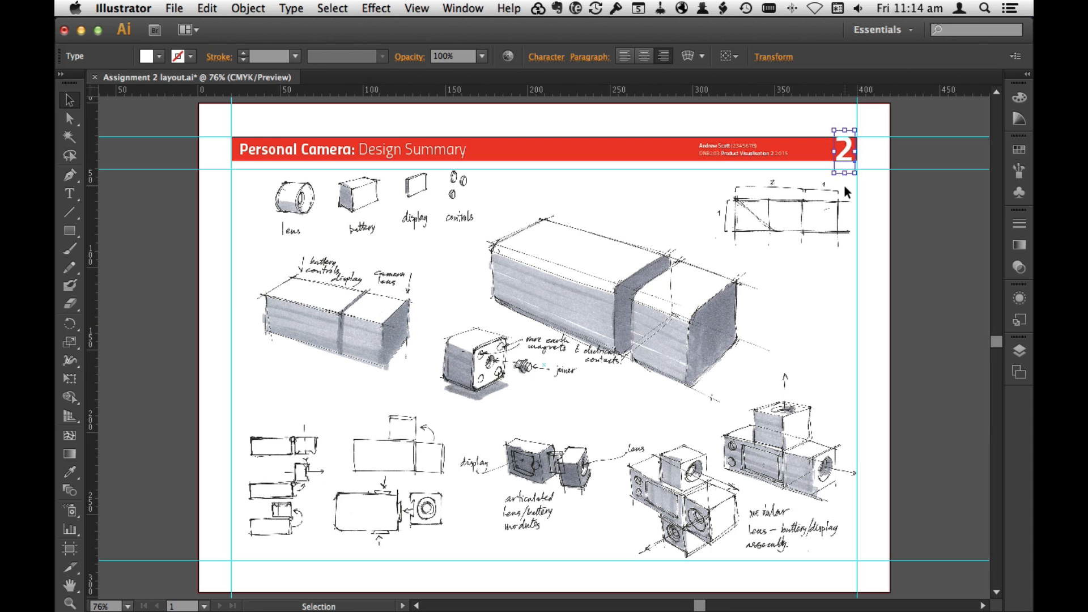
# Step: Change the banner's page number to 1 and deselect it
pyautogui.doubleClick(841, 151)
pyautogui.write('1')
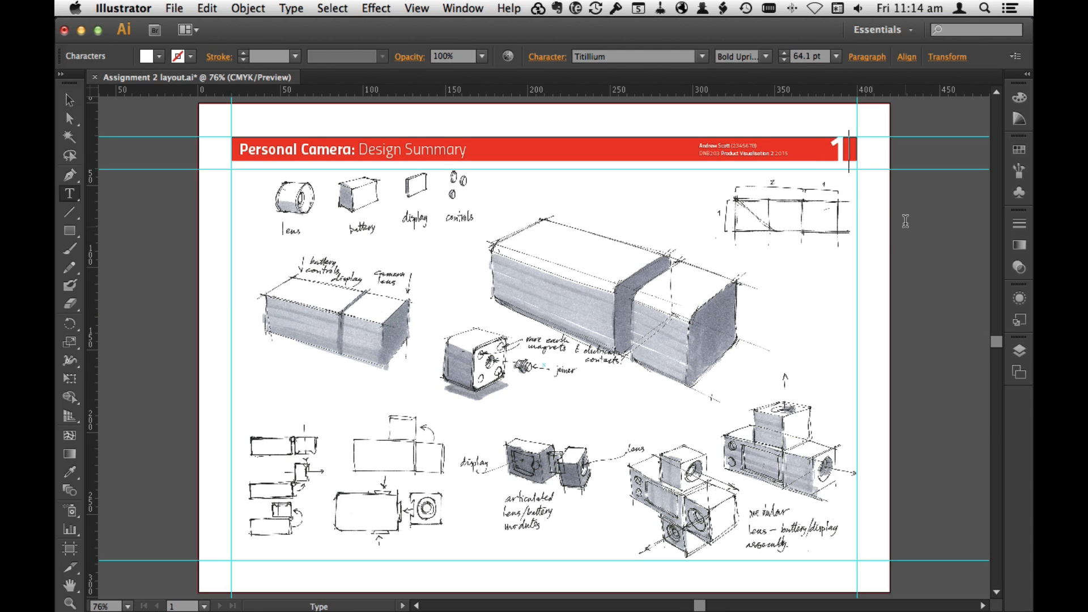
pyautogui.press('Escape')
pyautogui.click(878, 241)
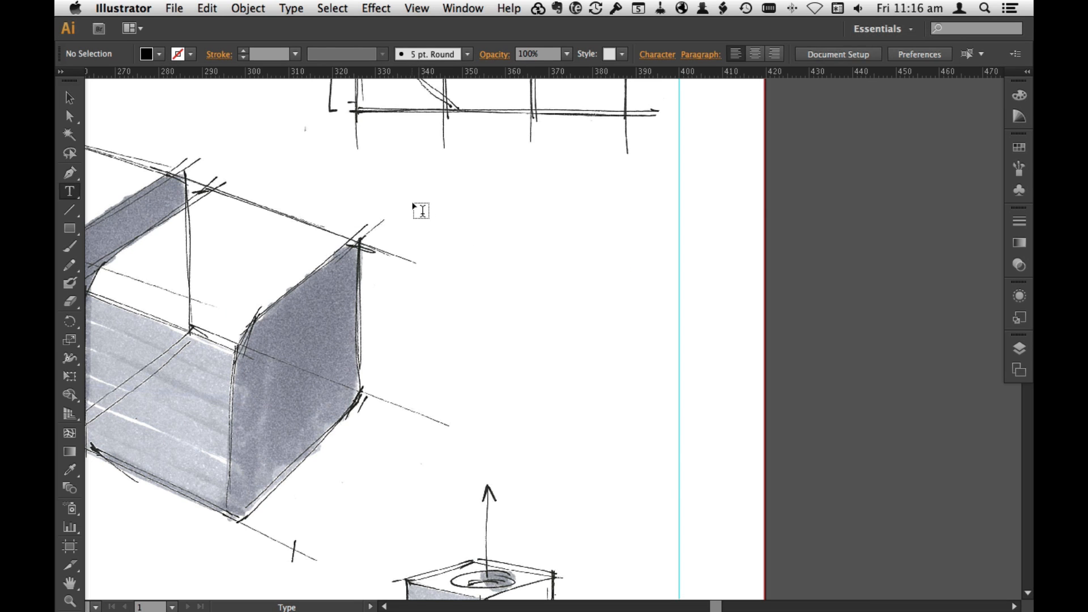
# Step: Add a "Modular sports/action camera" text block with description and challenges beside the large camera sketch, with 2 pt space after each paragraph
pyautogui.moveTo(408, 198); pyautogui.dragTo(679, 470)
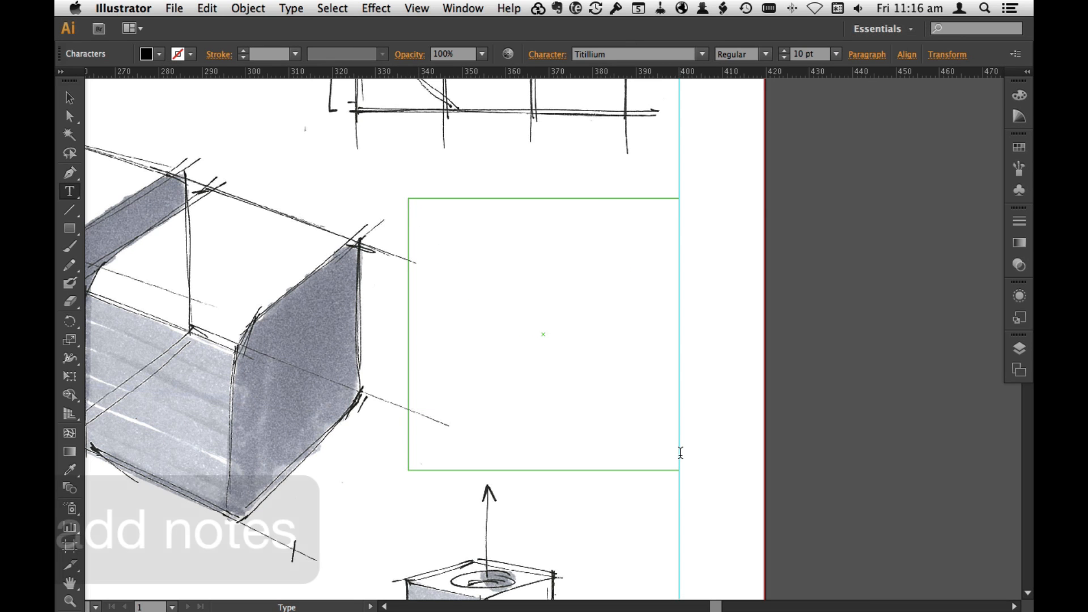
pyautogui.write('Modular sports')
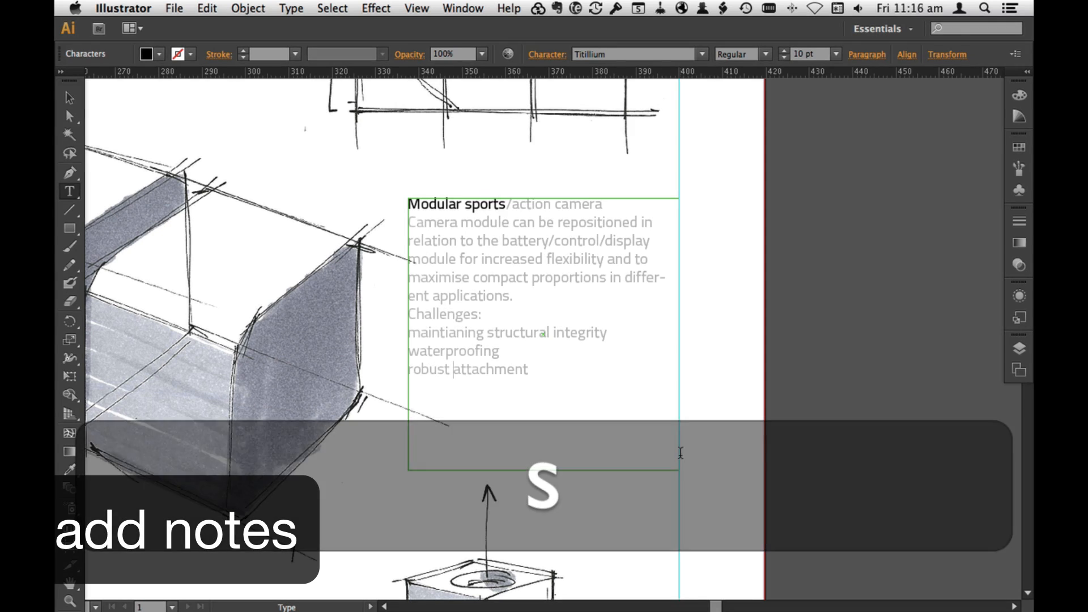
pyautogui.moveTo(528, 368); pyautogui.dragTo(402, 202)
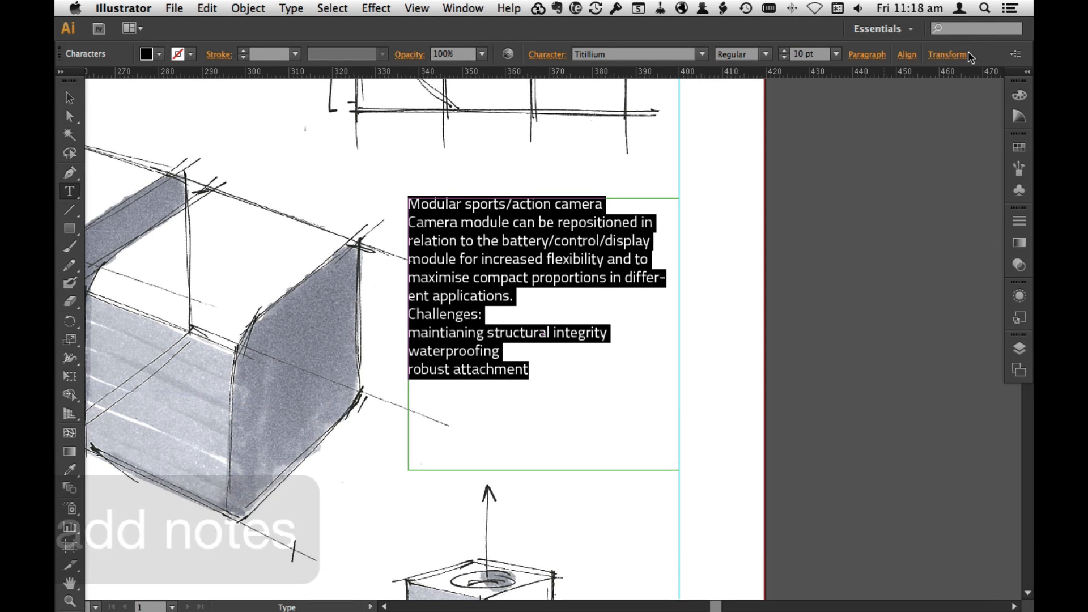
pyautogui.click(867, 54)
pyautogui.click(819, 152)
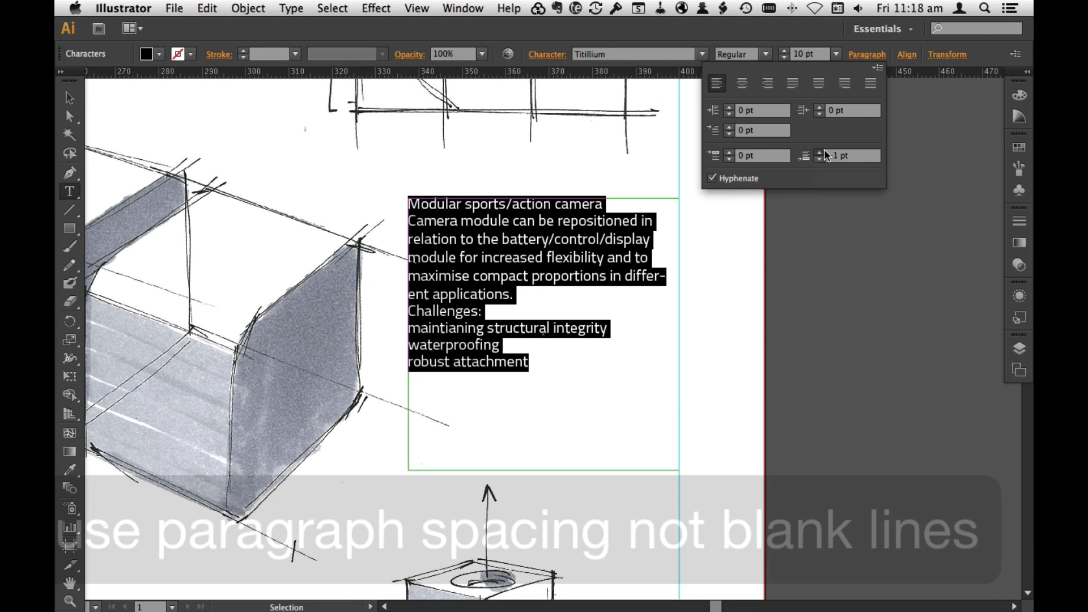
pyautogui.click(819, 152)
pyautogui.click(819, 152)
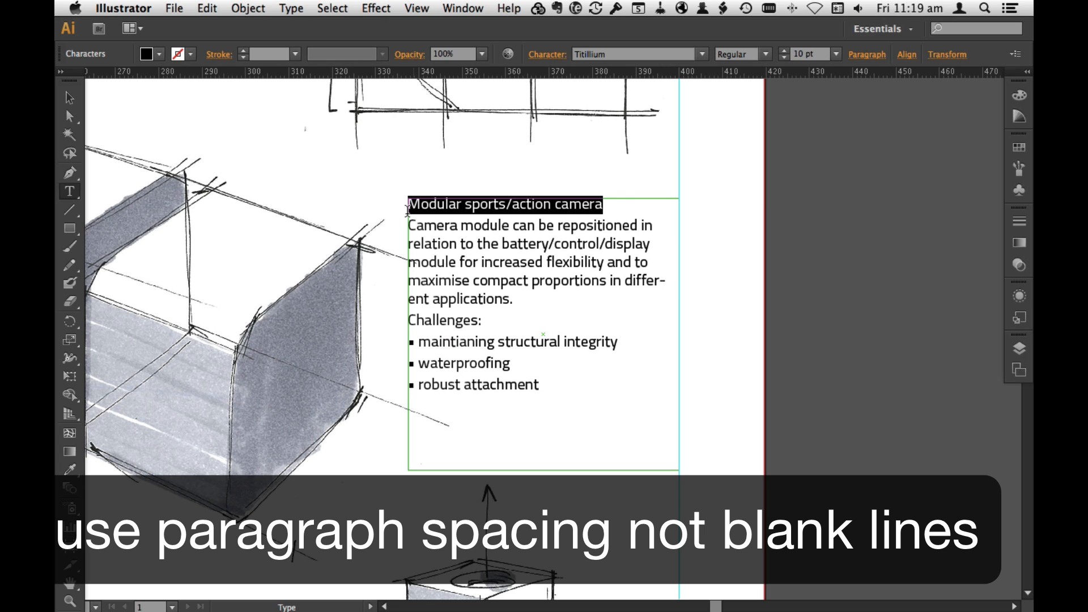
# Step: Format the "Modular sports/action camera" heading as 12 pt Semibold and deselect the text
pyautogui.click(836, 54)
pyautogui.click(850, 178)
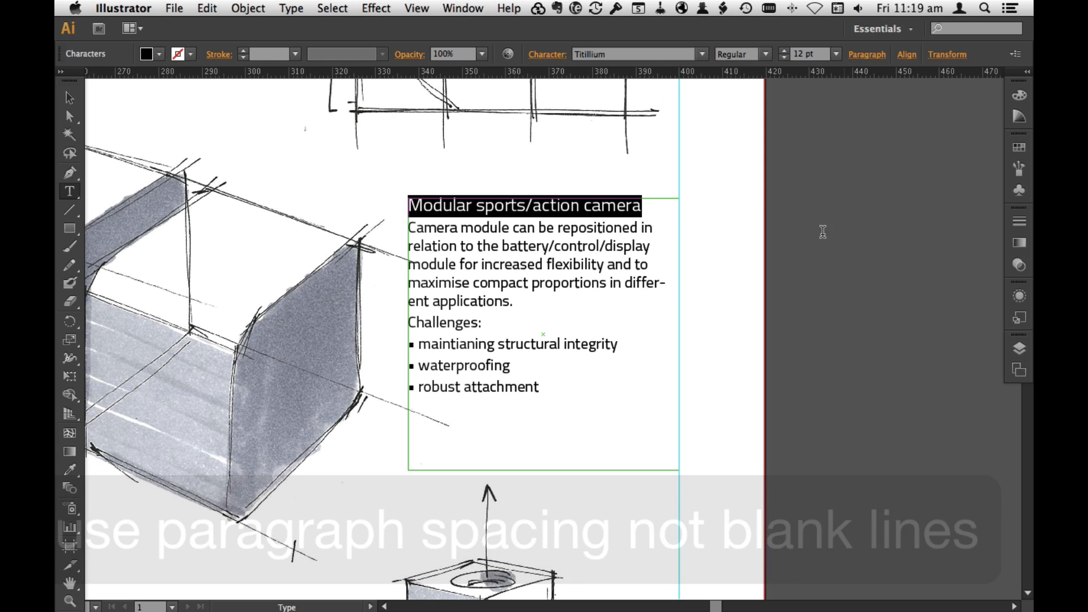
pyautogui.click(765, 54)
pyautogui.click(784, 255)
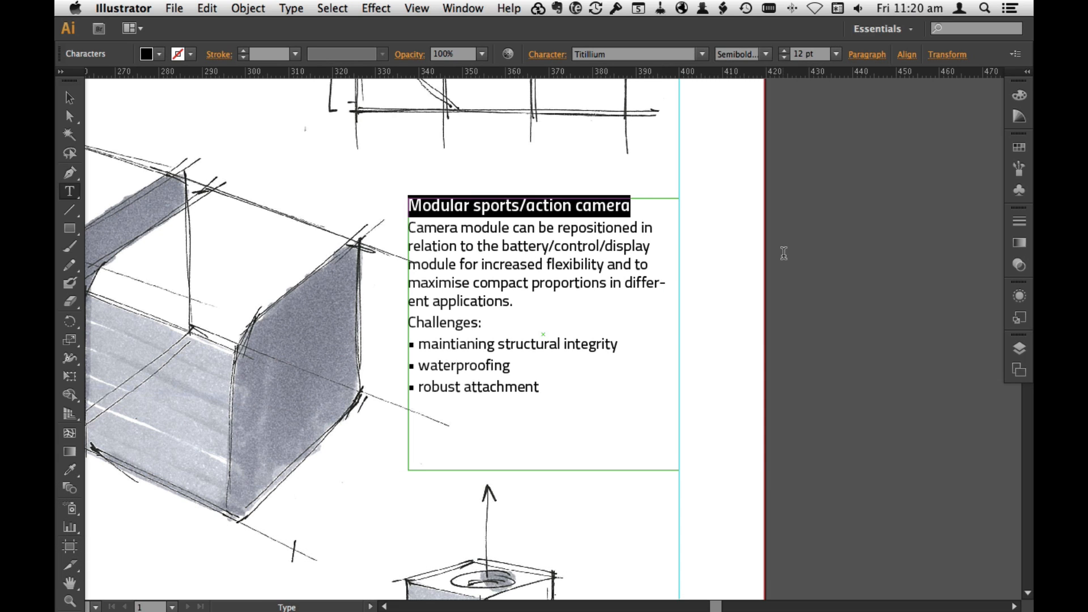
pyautogui.press('Escape')
pyautogui.click(749, 209)
pyautogui.press('super+0')
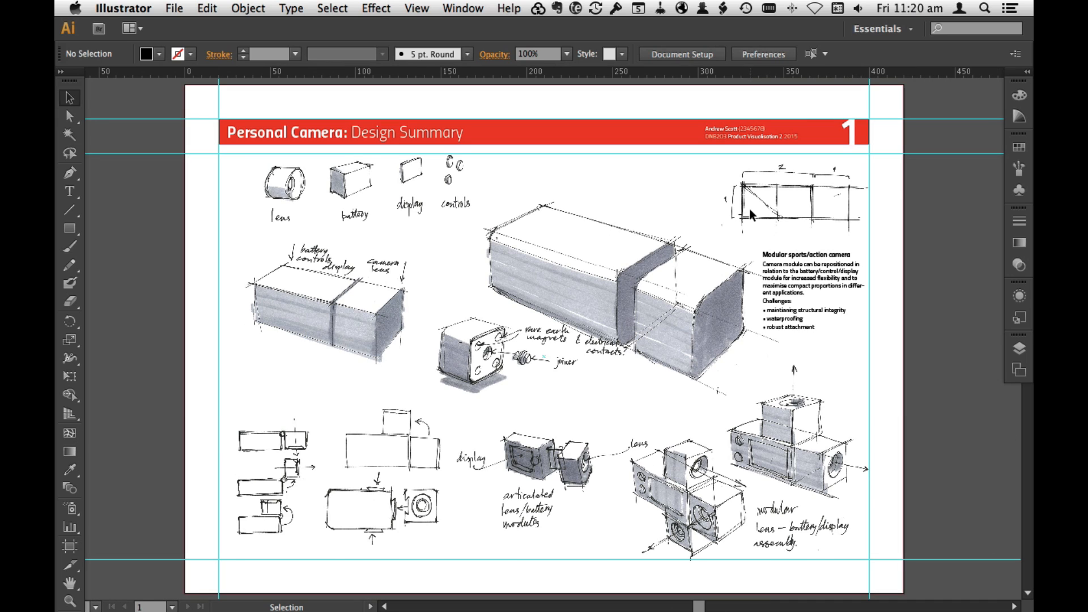
# Step: Turn off hyphenation for all the text in the modular camera note
pyautogui.doubleClick(823, 279)
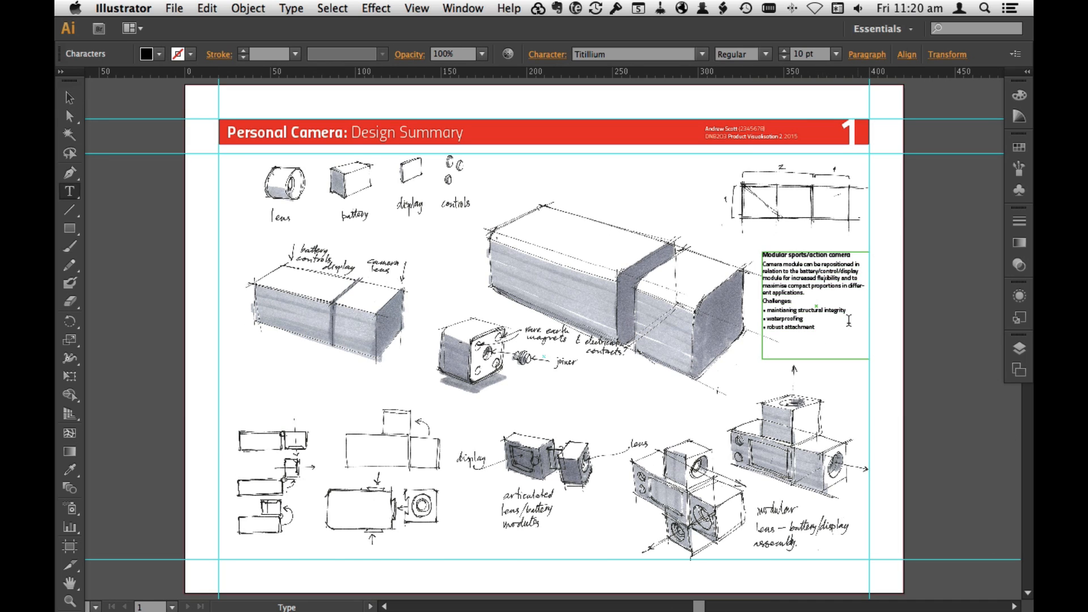
pyautogui.press('super+a')
pyautogui.click(879, 56)
pyautogui.click(874, 55)
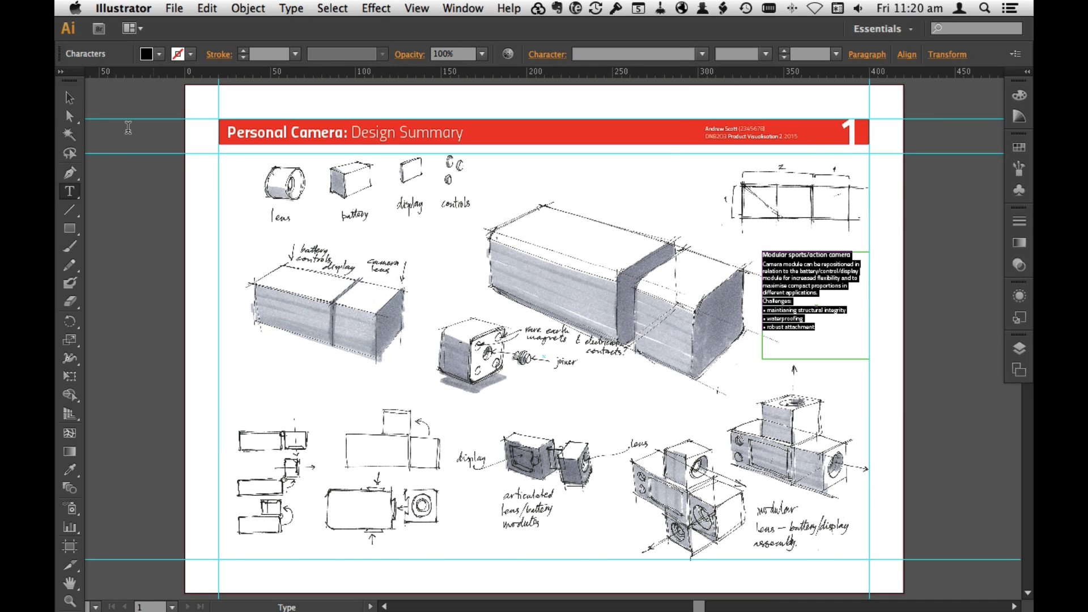
# Step: Narrow the modular camera note's text box and shift it down, keeping it against the page's outer margin guide
pyautogui.click(70, 97)
pyautogui.moveTo(816, 289); pyautogui.dragTo(820, 281)
pyautogui.click(893, 331)
pyautogui.click(839, 303)
pyautogui.moveTo(873, 352)
pyautogui.mouseDown()
pyautogui.moveTo(867, 388)
pyautogui.moveTo(865, 361)
pyautogui.mouseUp()
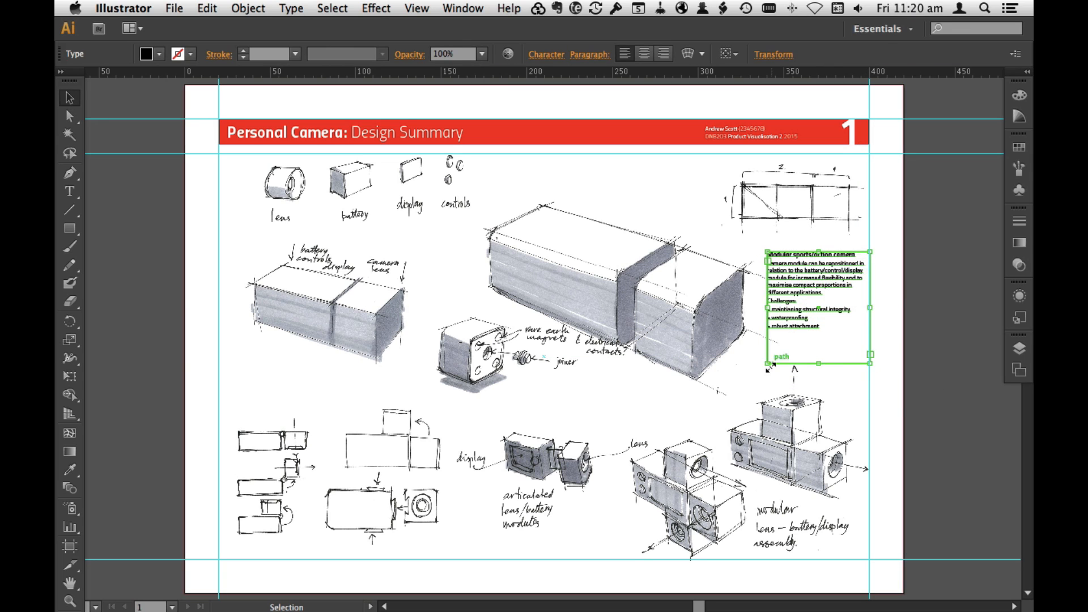
pyautogui.moveTo(768, 363); pyautogui.dragTo(781, 368)
pyautogui.click(993, 341)
pyautogui.click(824, 291)
pyautogui.moveTo(824, 291); pyautogui.dragTo(824, 310)
pyautogui.click(902, 313)
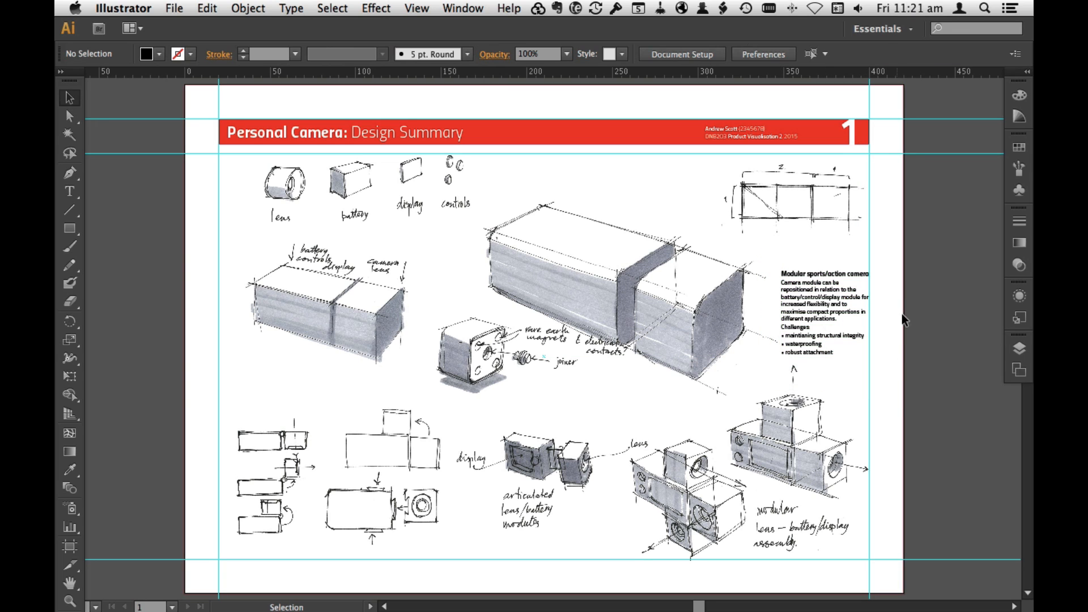
# Step: Duplicate the Panel 1 artboard and rename the copy Panel 2
pyautogui.click(1019, 370)
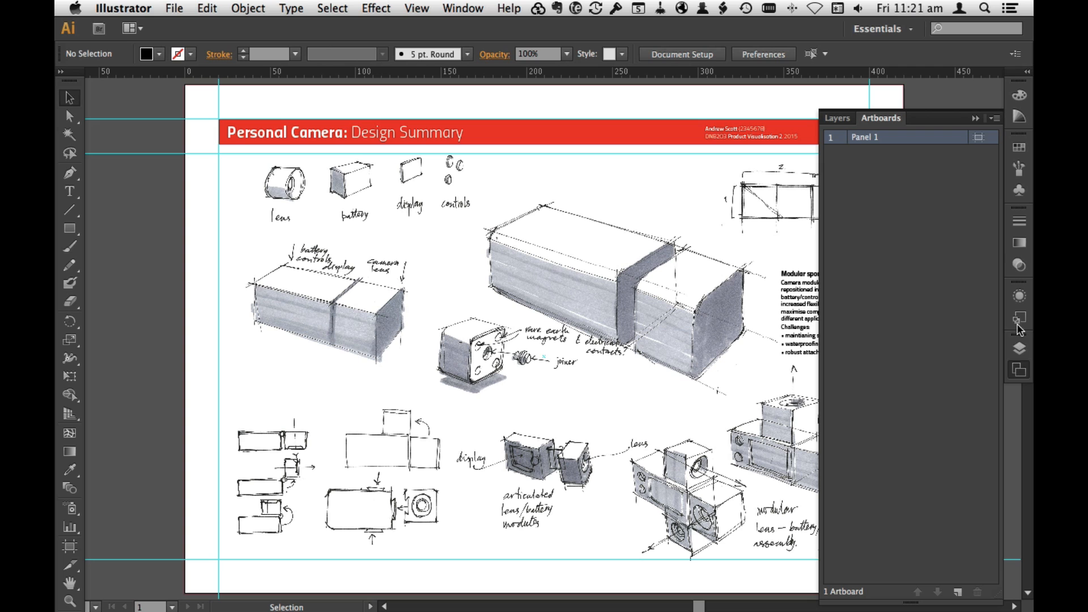
pyautogui.click(994, 118)
pyautogui.click(980, 129)
pyautogui.doubleClick(904, 151)
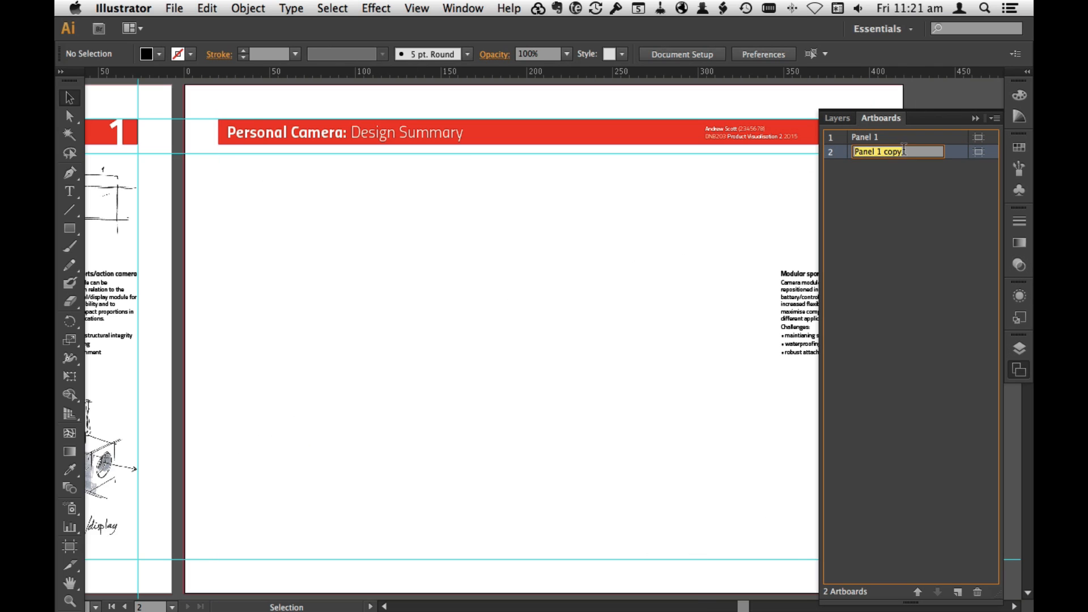
pyautogui.press('Right')
pyautogui.press('BackSpace')
pyautogui.press('BackSpace')
pyautogui.press('BackSpace')
pyautogui.press('BackSpace')
pyautogui.press('BackSpace')
pyautogui.press('BackSpace')
pyautogui.write('2')
pyautogui.press('Return')
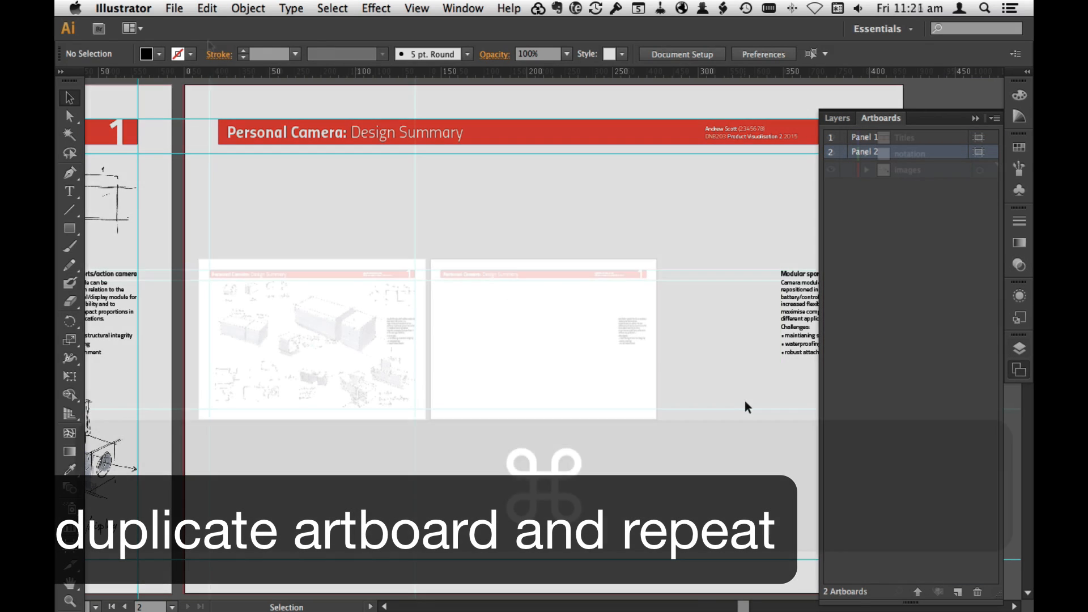
# Step: Place Assignment 2 panel 2.psd as a linked image on the Panel 2 artboard and deselect it
pyautogui.click(174, 8)
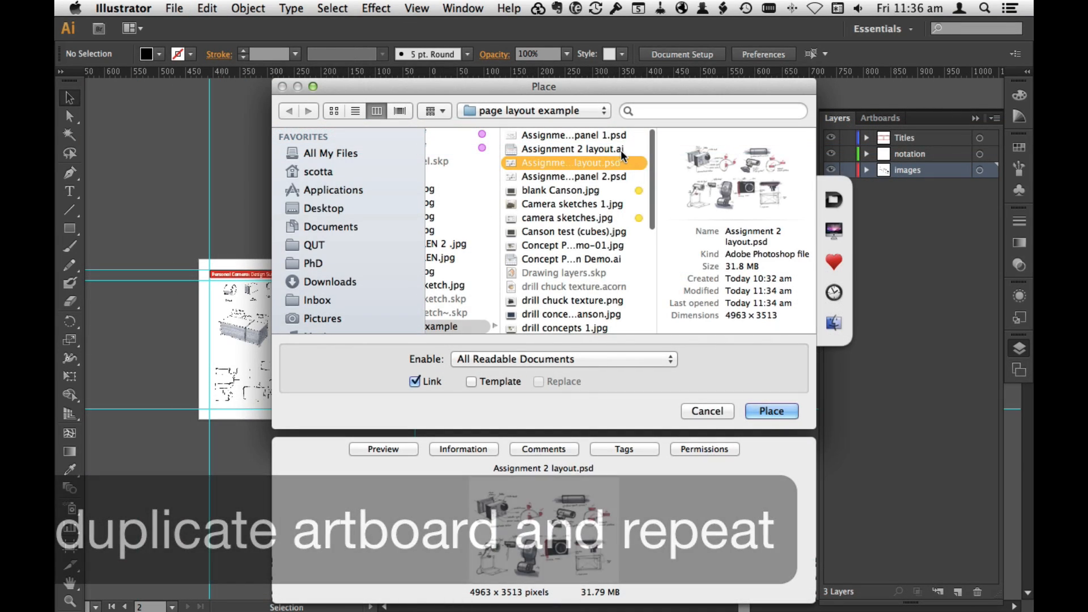
pyautogui.click(570, 176)
pyautogui.click(775, 411)
pyautogui.click(635, 337)
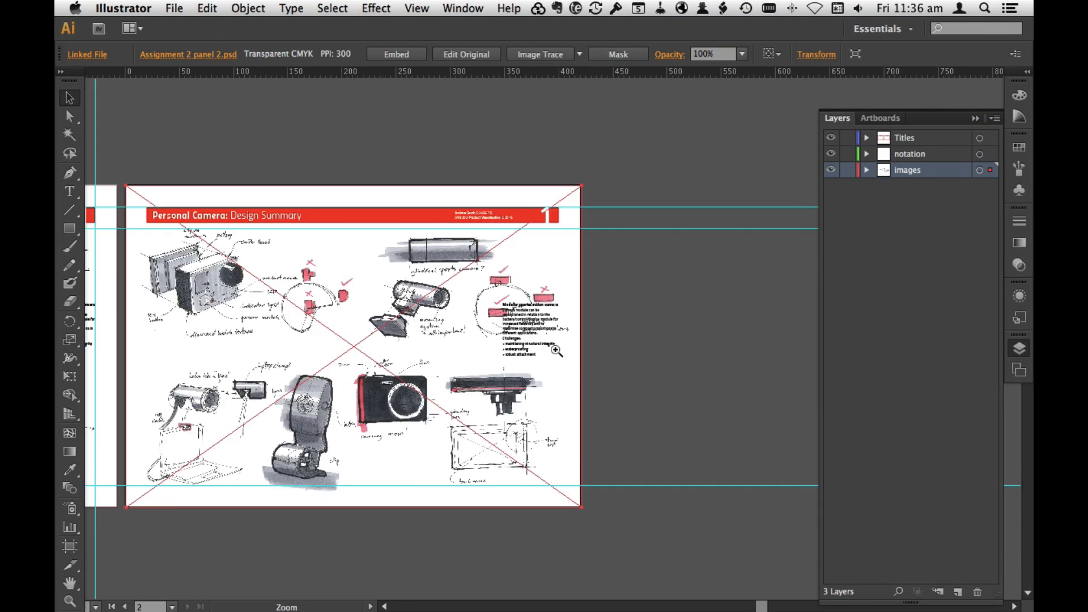
pyautogui.keyDown('super'); pyautogui.click(556, 350); pyautogui.keyUp('super')
pyautogui.moveTo(643, 368); pyautogui.dragTo(780, 385)
pyautogui.click(755, 121)
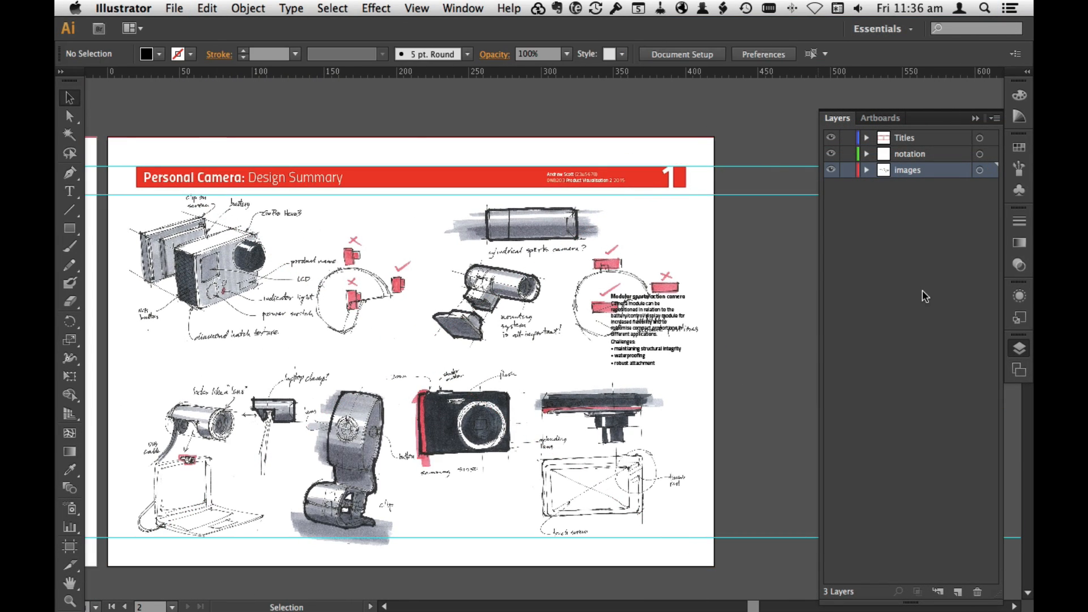
# Step: Start a caption reading "Samsung" below the black camera sketch and set its style to Regular
pyautogui.click(702, 150)
pyautogui.click(757, 336)
pyautogui.write('Sa')
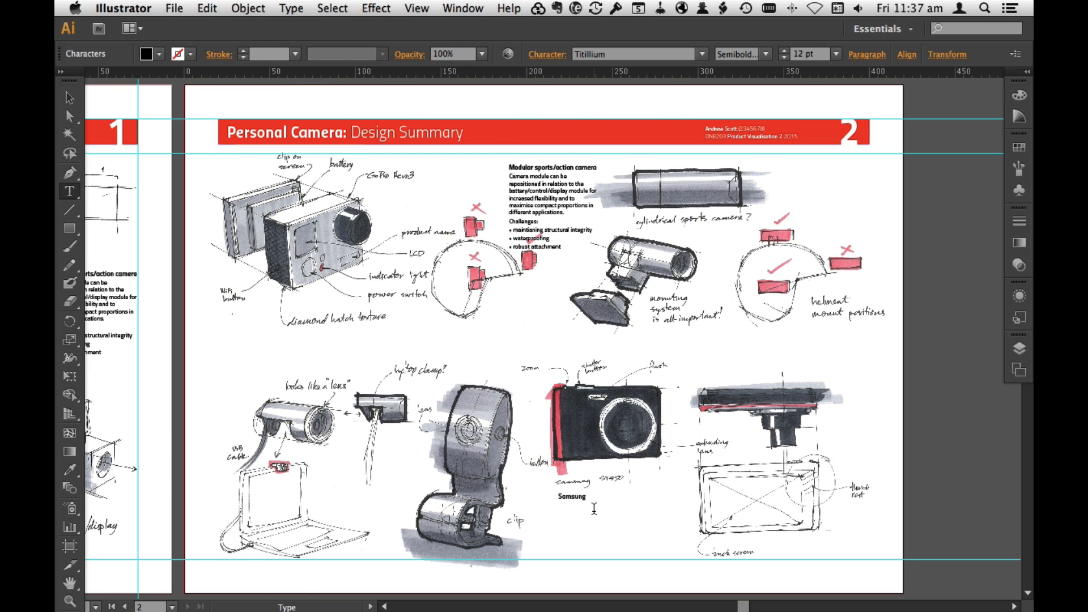
pyautogui.press('super+equal')
pyautogui.press('super+equal')
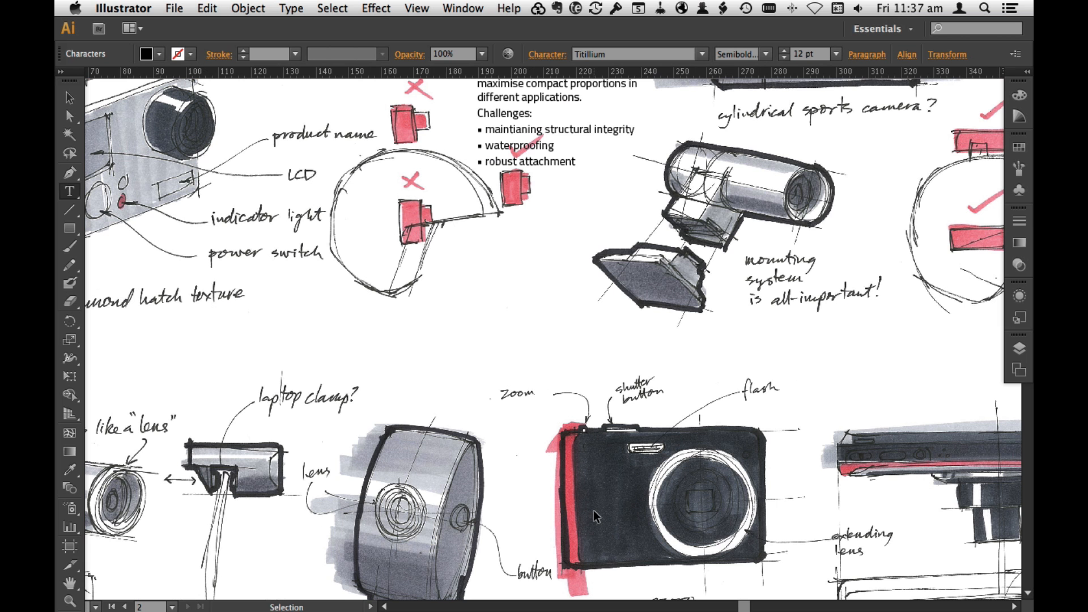
pyautogui.scroll(-4, 636, 505)
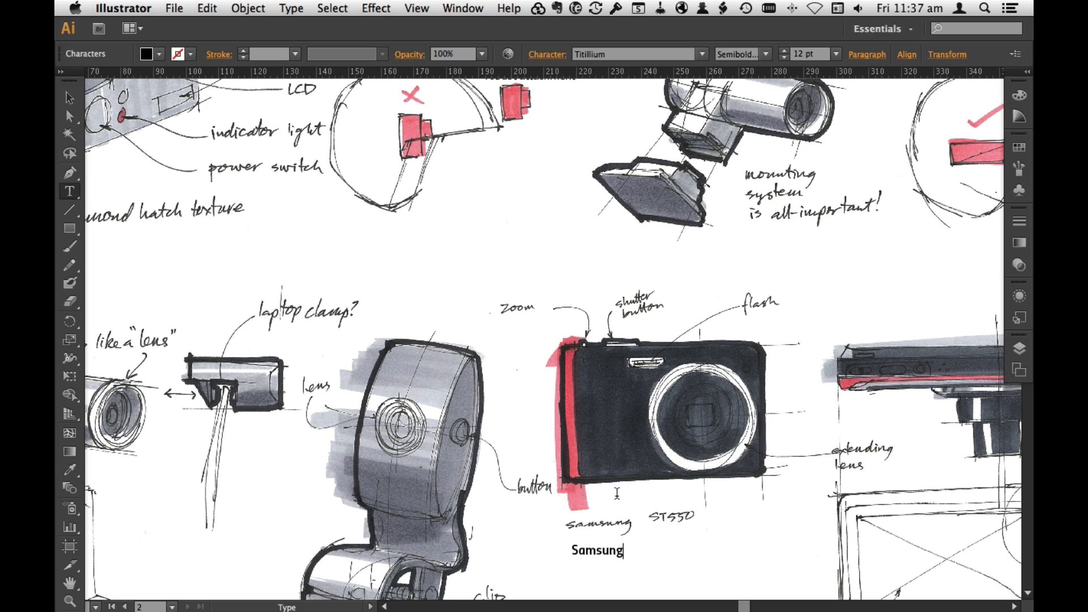
pyautogui.click(766, 54)
pyautogui.click(774, 171)
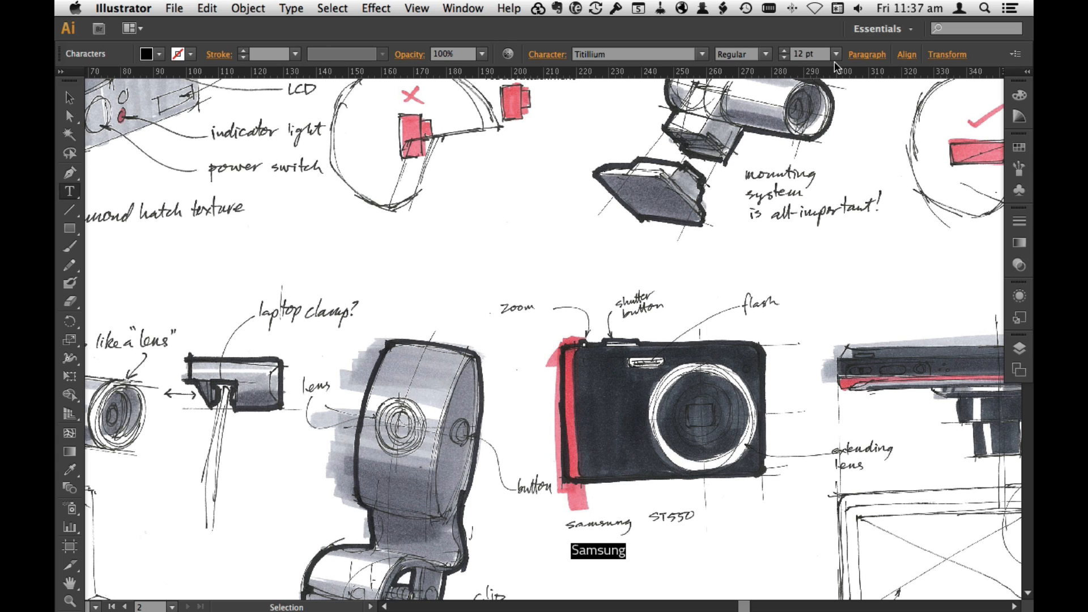
# Step: Extend the Samsung caption to read "Samsung ST550" with "point and shoot camera" on a second line
pyautogui.click(622, 551)
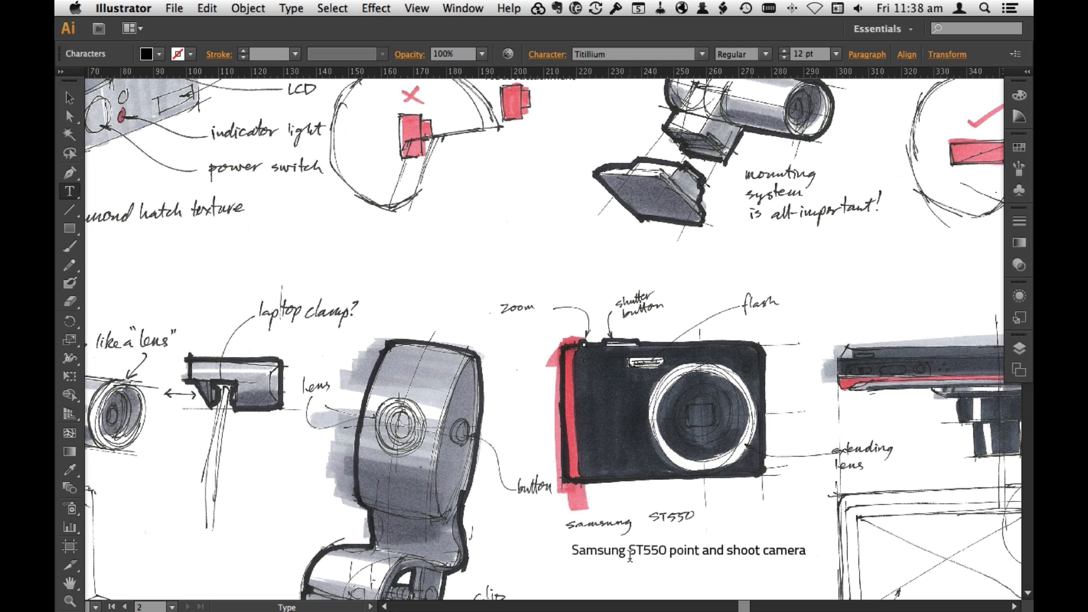
pyautogui.press('Return')
pyautogui.press('Escape')
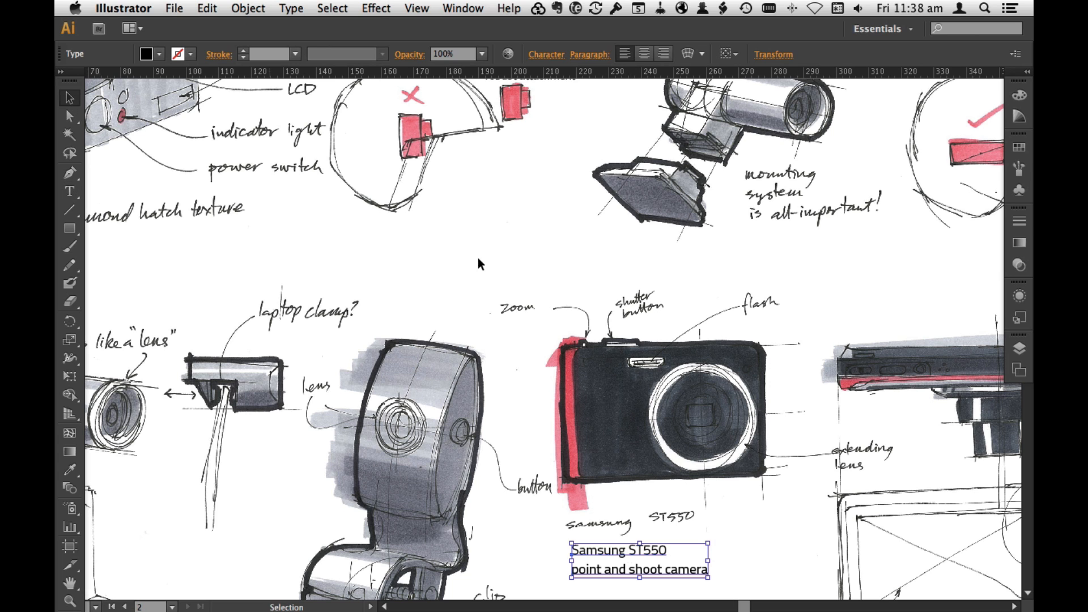
# Step: Add the caption "webcam attached to laptop screen" beside the laptop sketch
pyautogui.moveTo(492, 337); pyautogui.dragTo(792, 216)
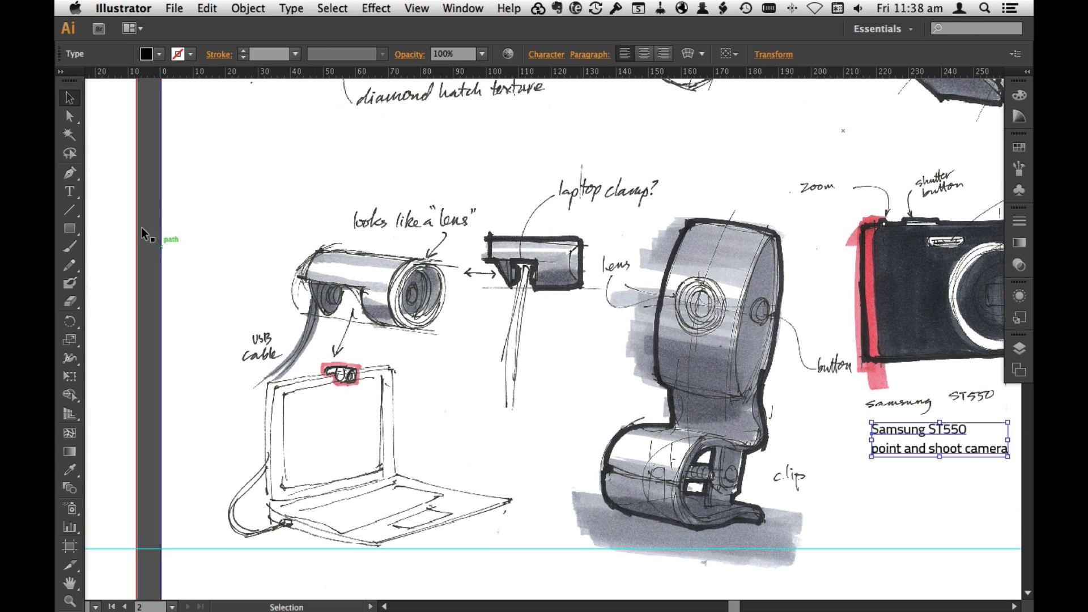
pyautogui.click(70, 191)
pyautogui.click(417, 364)
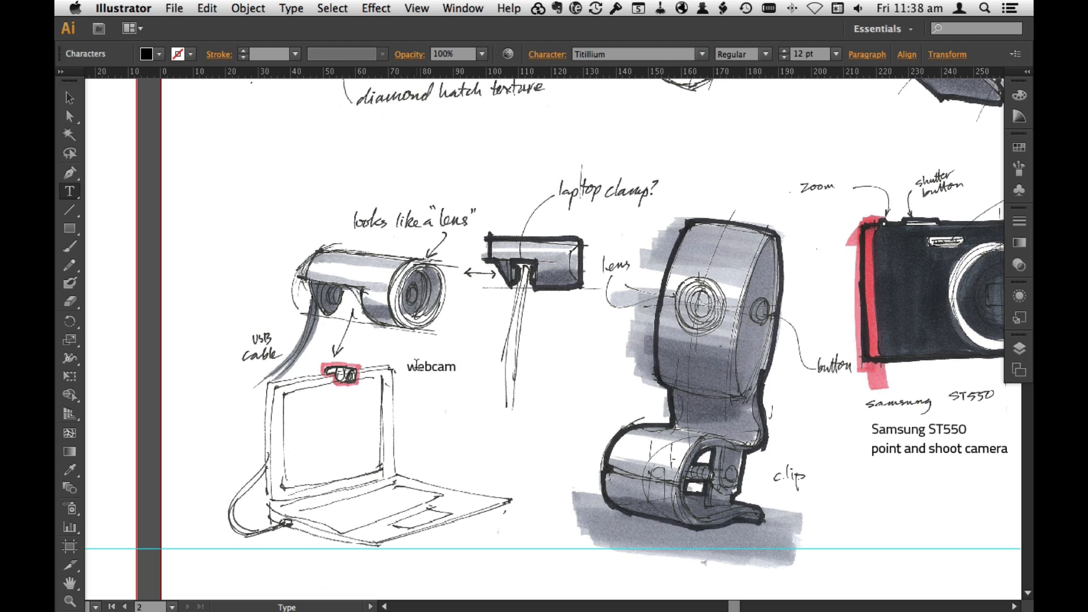
pyautogui.write('webcam attached to la')
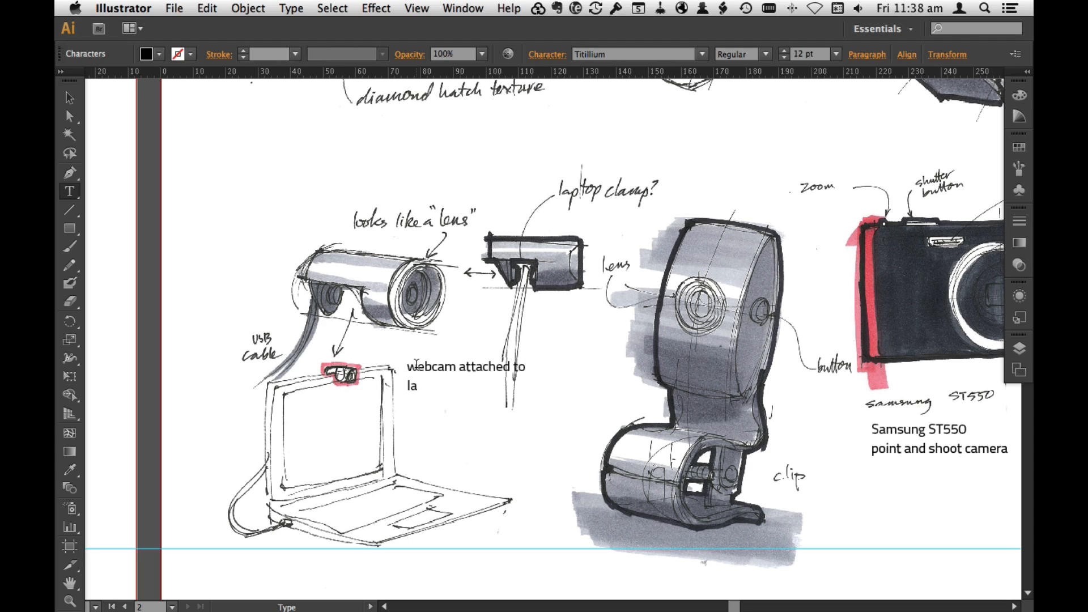
pyautogui.write('ptop c')
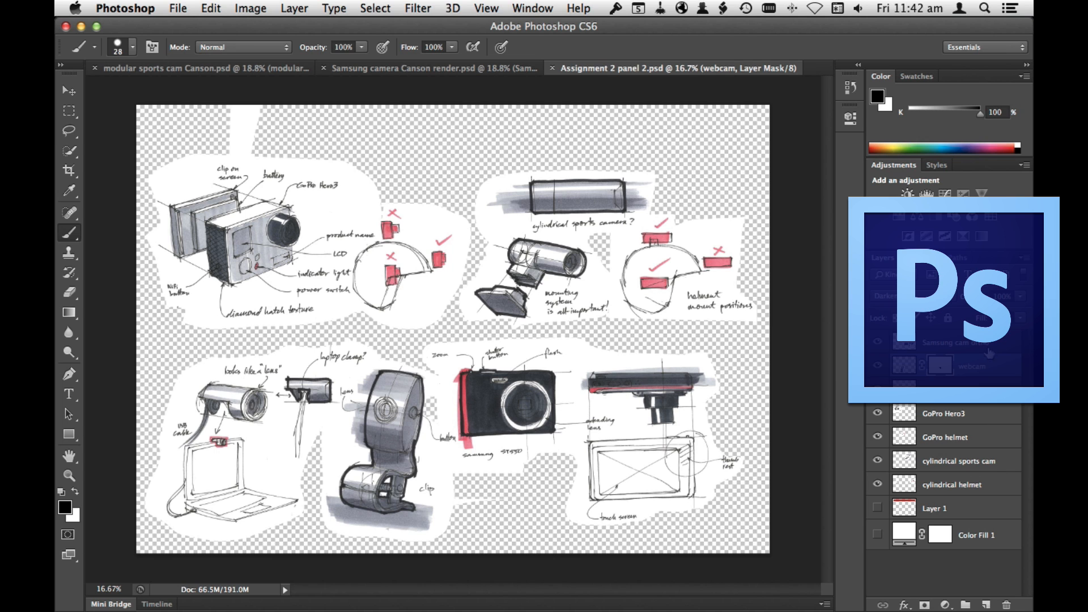
# Step: In Photoshop, add a reveal-all mask to the Samsung cam ortho layer and mask out the handwritten Samsung ST550 label
pyautogui.click(988, 349)
pyautogui.click(300, 9)
pyautogui.moveTo(340, 201)
pyautogui.click(499, 201)
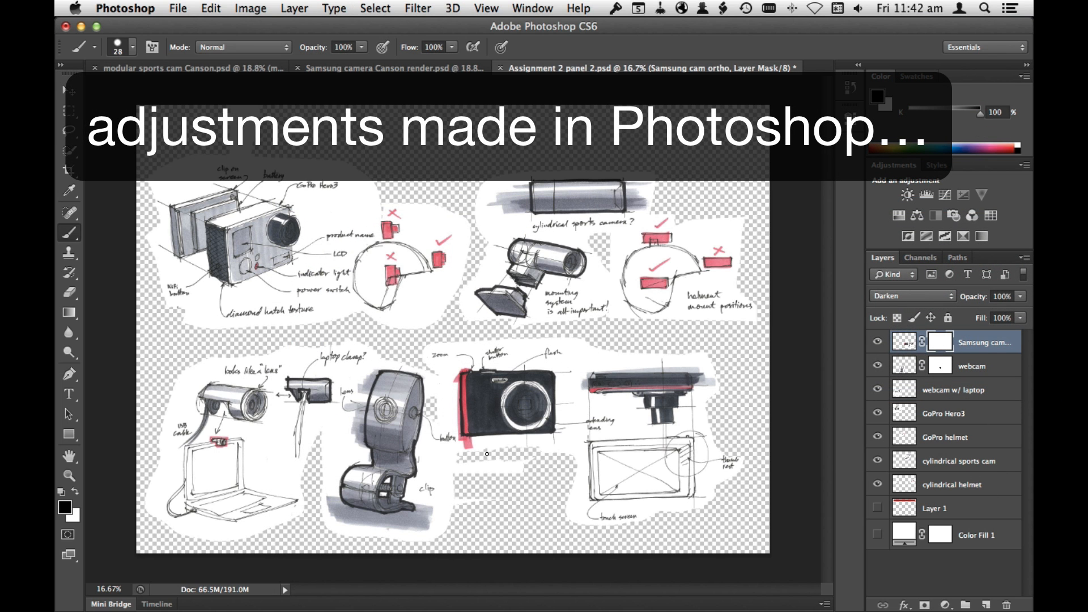
# Step: Save Assignment 2 panel 2.psd, switch back to Illustrator and update the modified linked image
pyautogui.click(70, 92)
pyautogui.keyDown('super'); pyautogui.click(515, 457); pyautogui.keyUp('super')
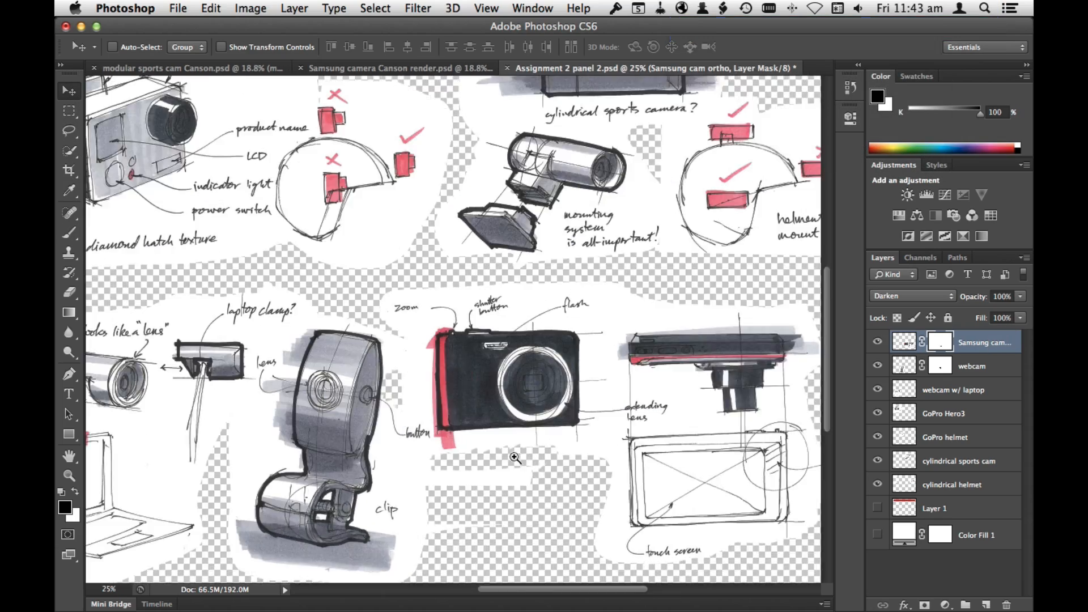
pyautogui.keyDown('super'); pyautogui.click(516, 455); pyautogui.keyUp('super')
pyautogui.keyDown('super'); pyautogui.click(527, 438); pyautogui.keyUp('super')
pyautogui.moveTo(455, 477); pyautogui.dragTo(576, 332)
pyautogui.press('super+s')
pyautogui.press('super+Tab')
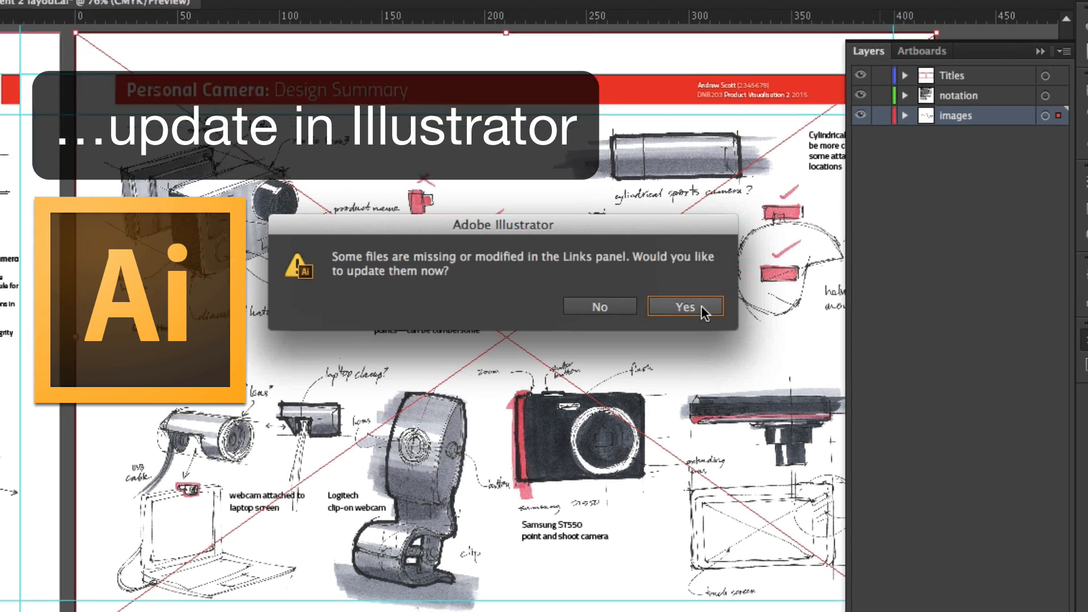
pyautogui.click(701, 304)
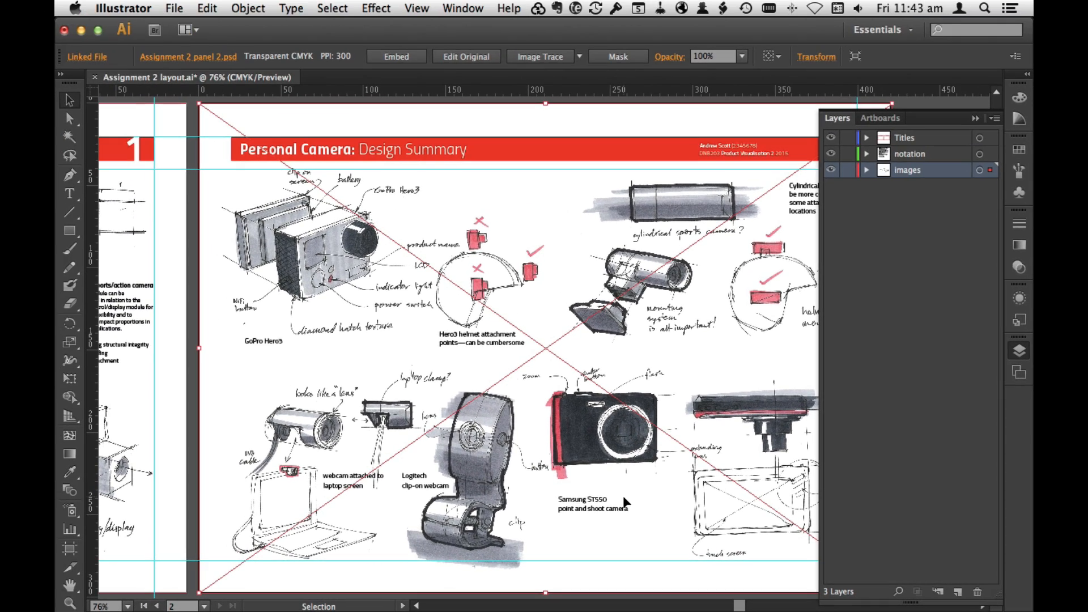
pyautogui.click(1018, 351)
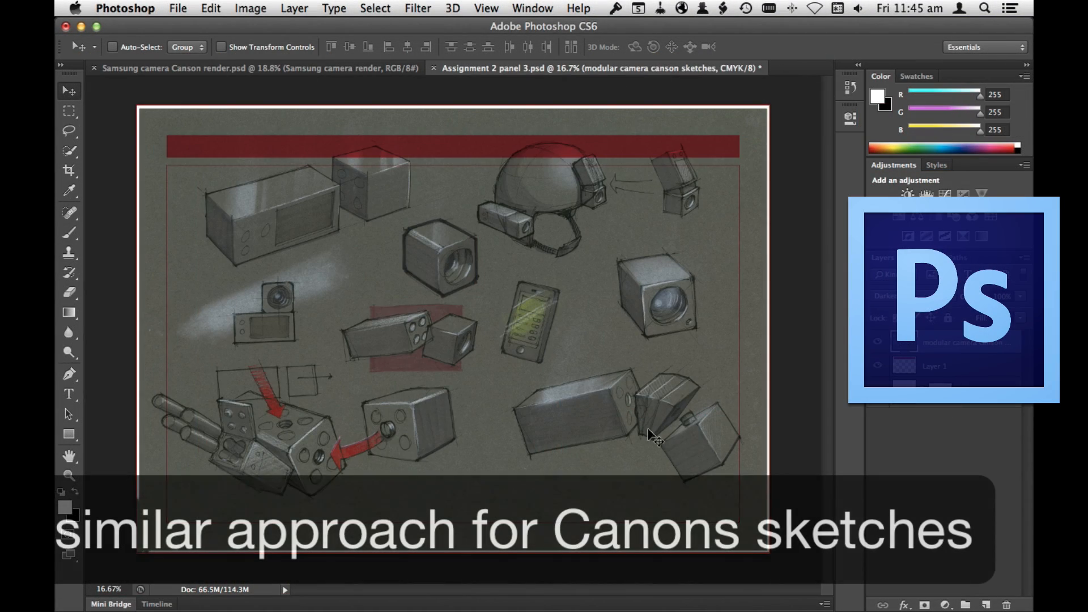
# Step: In Photoshop, shift the modular camera Canson sketches slightly down on the panel 3 page, and open blank Canson.jpg
pyautogui.moveTo(651, 436); pyautogui.dragTo(643, 450)
pyautogui.click(178, 8)
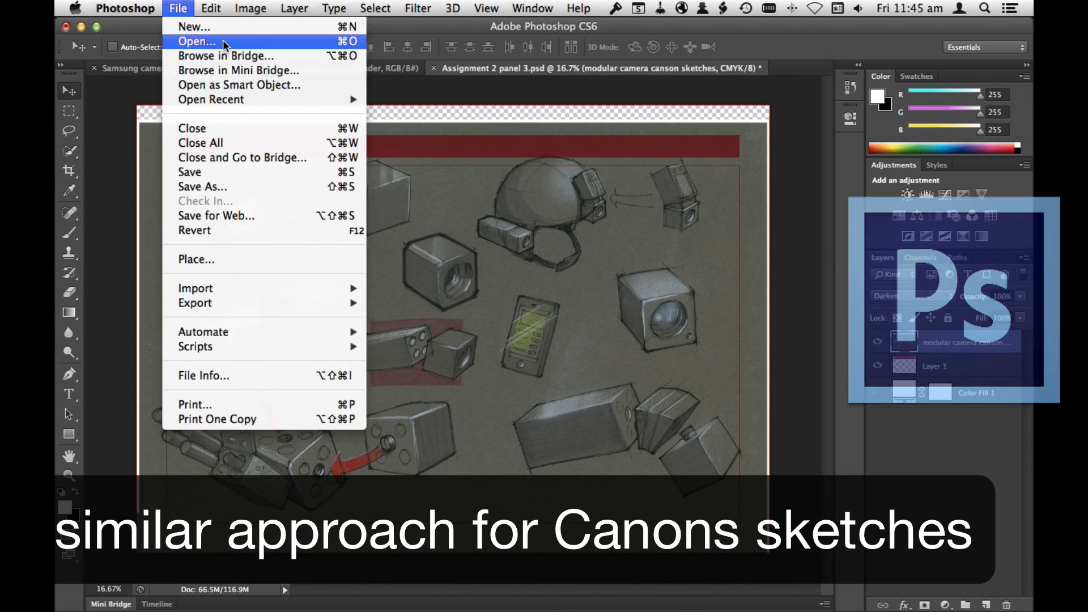
pyautogui.click(187, 41)
pyautogui.click(605, 214)
pyautogui.click(774, 434)
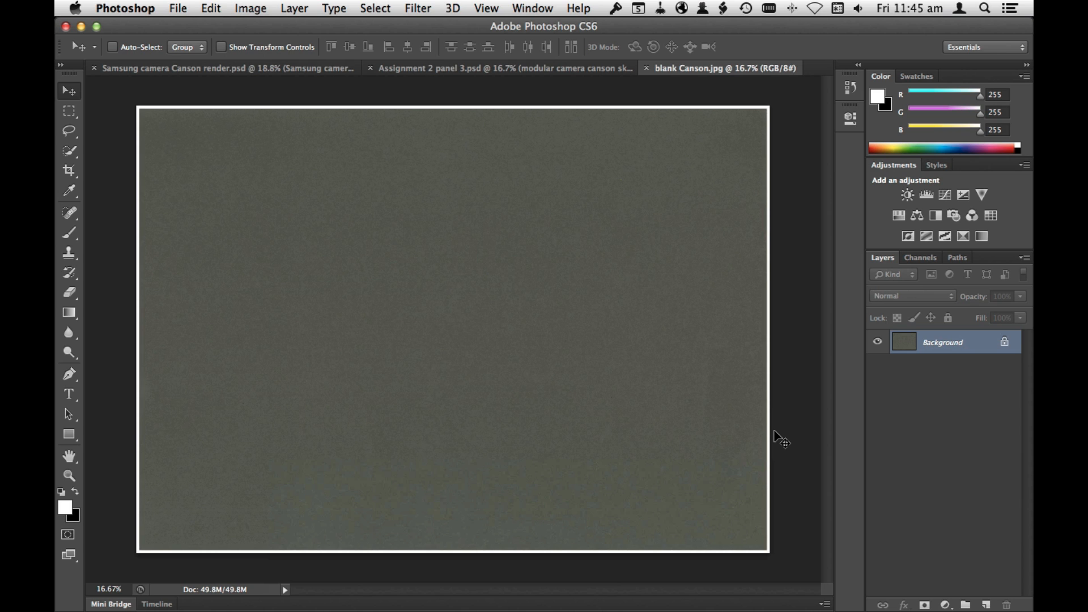
# Step: Convert the blank Canson scan's locked background into a layer named Blank Canson
pyautogui.doubleClick(958, 351)
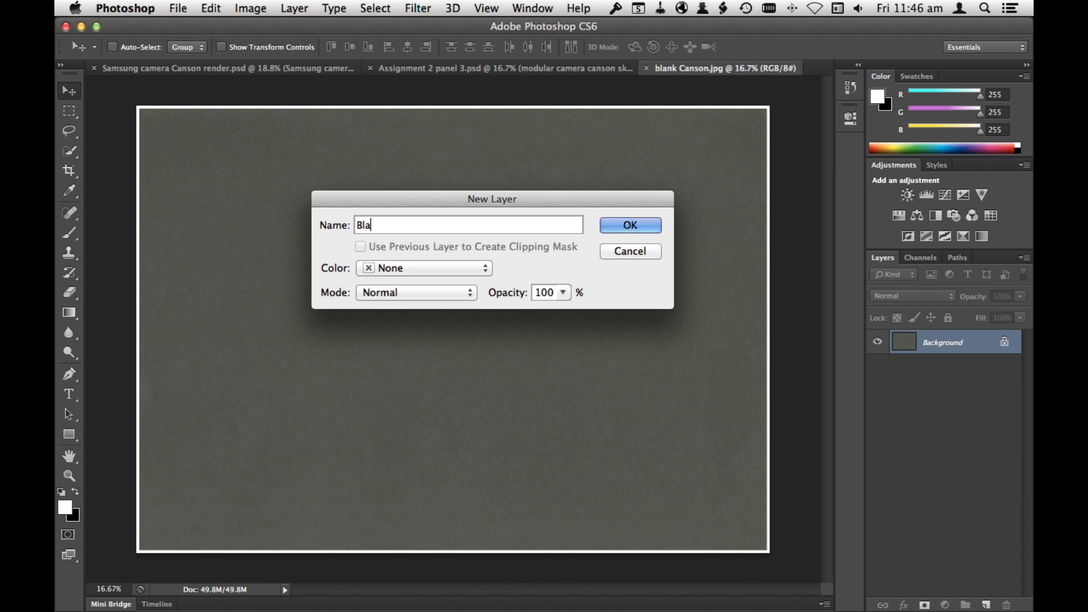
pyautogui.click(638, 227)
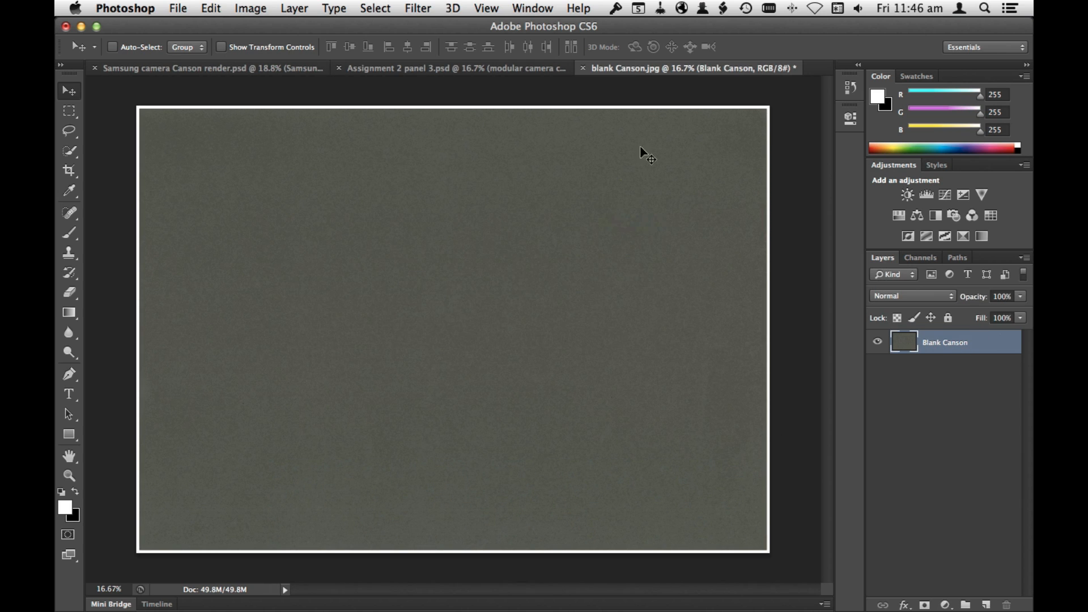
# Step: Copy the Blank Canson layer into Assignment 2 panel 3.psd, stack it below Layer 1 and position it over the page
pyautogui.moveTo(632, 68); pyautogui.dragTo(444, 272)
pyautogui.moveTo(910, 337); pyautogui.dragTo(682, 198)
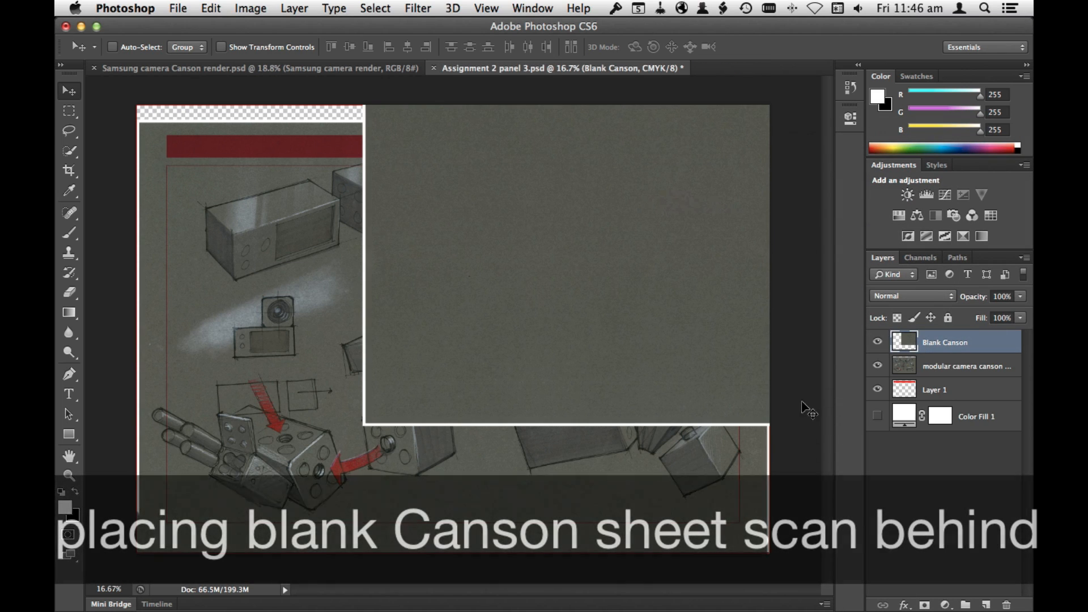
pyautogui.moveTo(960, 347)
pyautogui.mouseDown()
pyautogui.moveTo(963, 388)
pyautogui.moveTo(1005, 397)
pyautogui.mouseUp()
pyautogui.moveTo(697, 414); pyautogui.dragTo(534, 317)
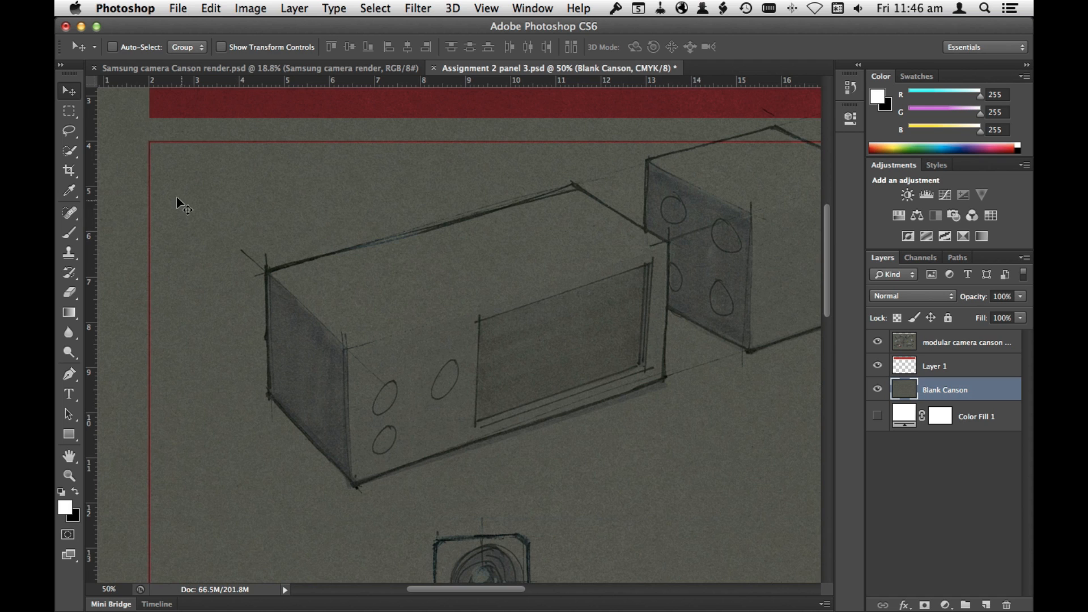
# Step: Place guides along all four sides of the thin red margin frame on the panel 3 page
pyautogui.moveTo(91, 179); pyautogui.dragTo(149, 153)
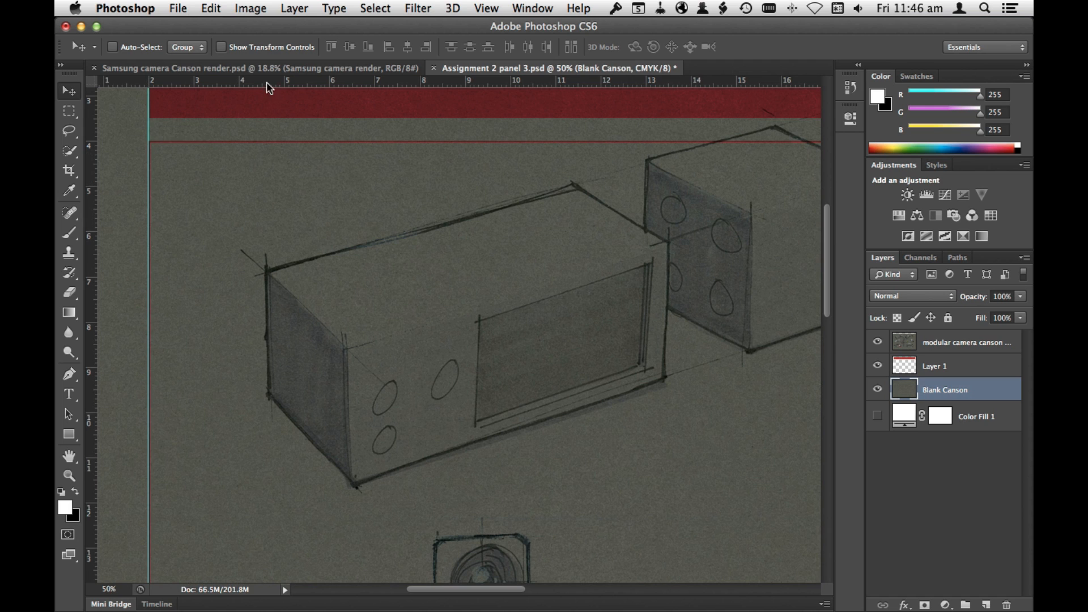
pyautogui.moveTo(265, 82); pyautogui.dragTo(227, 142)
pyautogui.moveTo(719, 315); pyautogui.dragTo(389, 94)
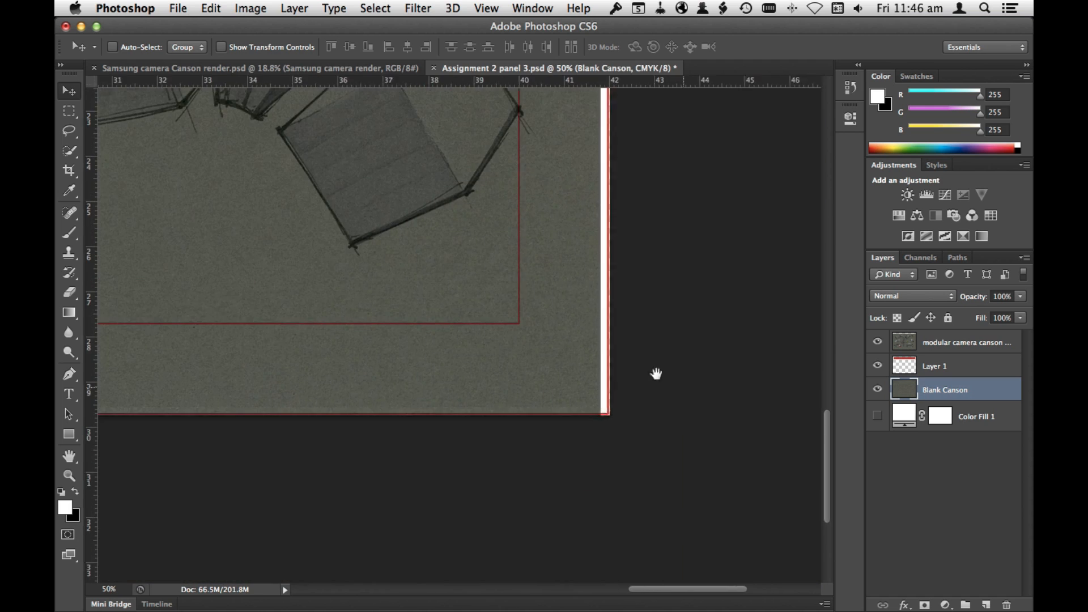
pyautogui.moveTo(92, 334); pyautogui.dragTo(521, 312)
pyautogui.moveTo(529, 82); pyautogui.dragTo(534, 330)
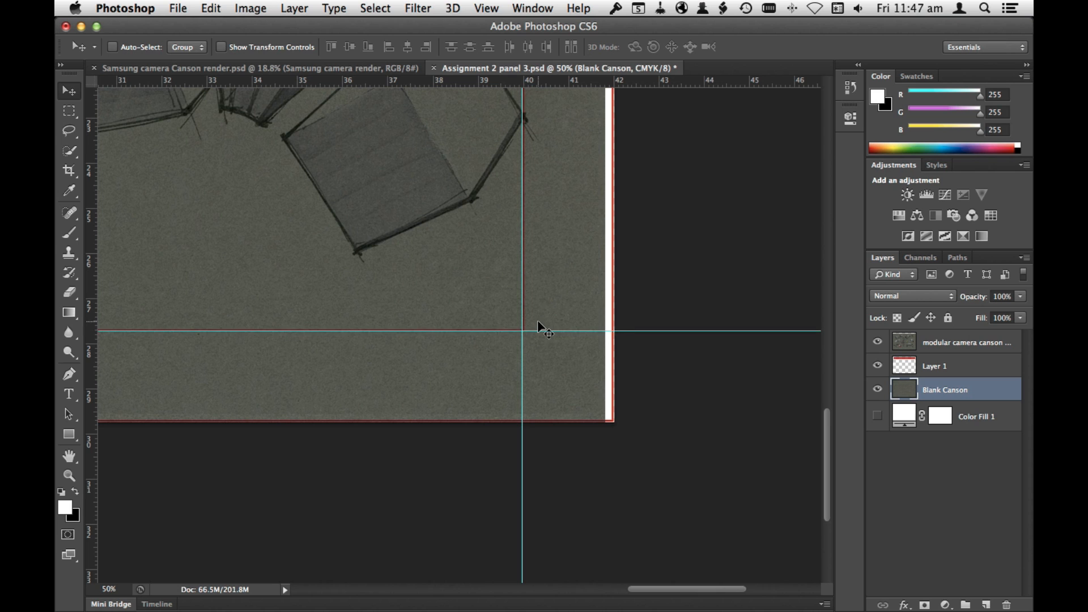
pyautogui.press('super+minus')
pyautogui.press('super+minus')
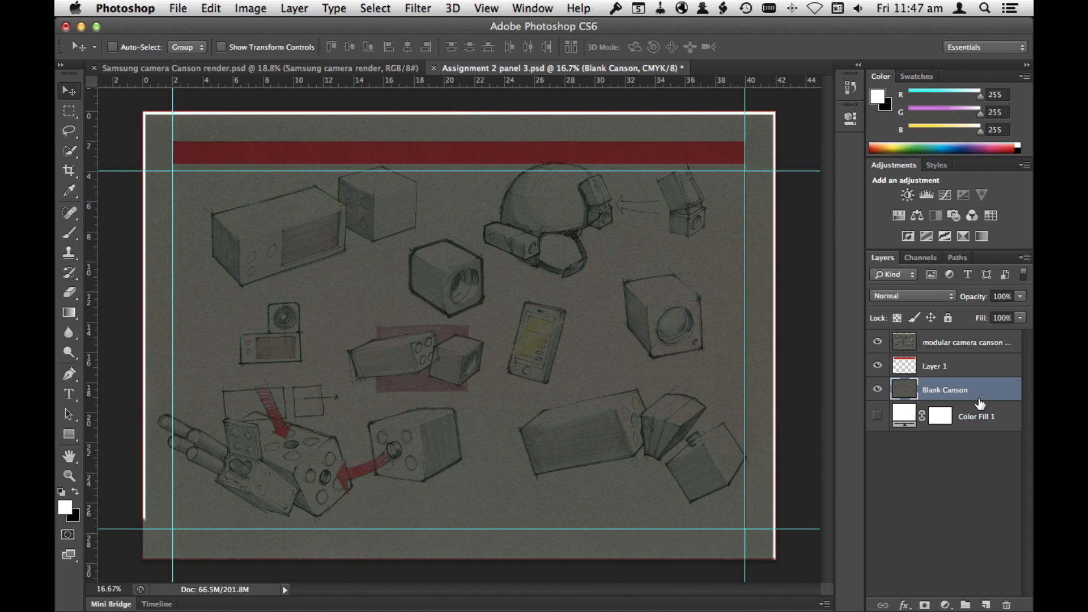
# Step: Add a layer mask to Blank Canson that hides the scan's white border, and check it with the sketches layer hidden and shown
pyautogui.press('m')
pyautogui.click(294, 8)
pyautogui.click(564, 224)
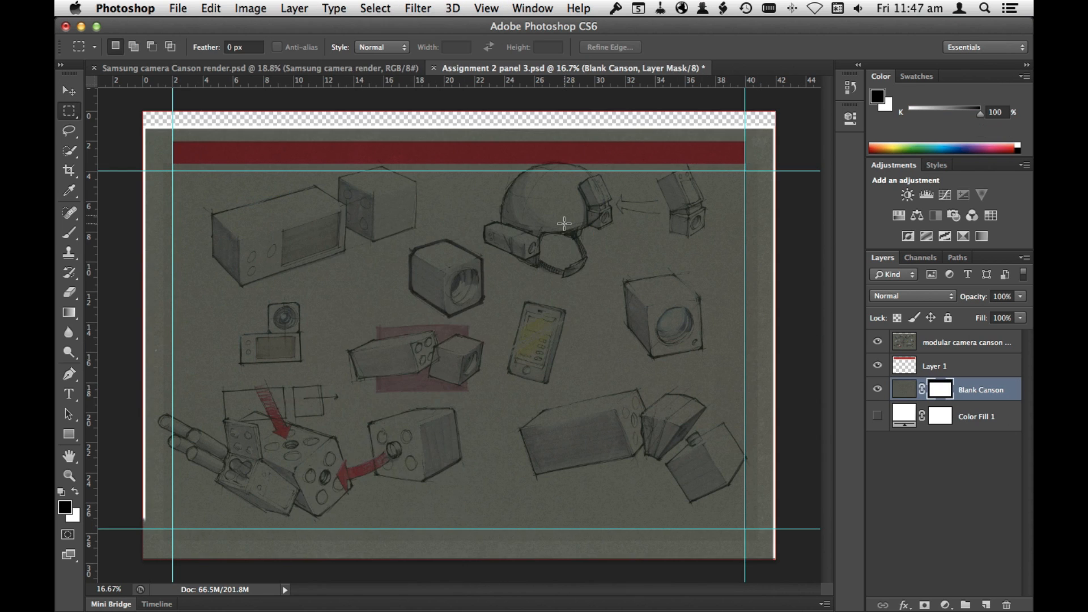
pyautogui.click(877, 342)
pyautogui.click(878, 343)
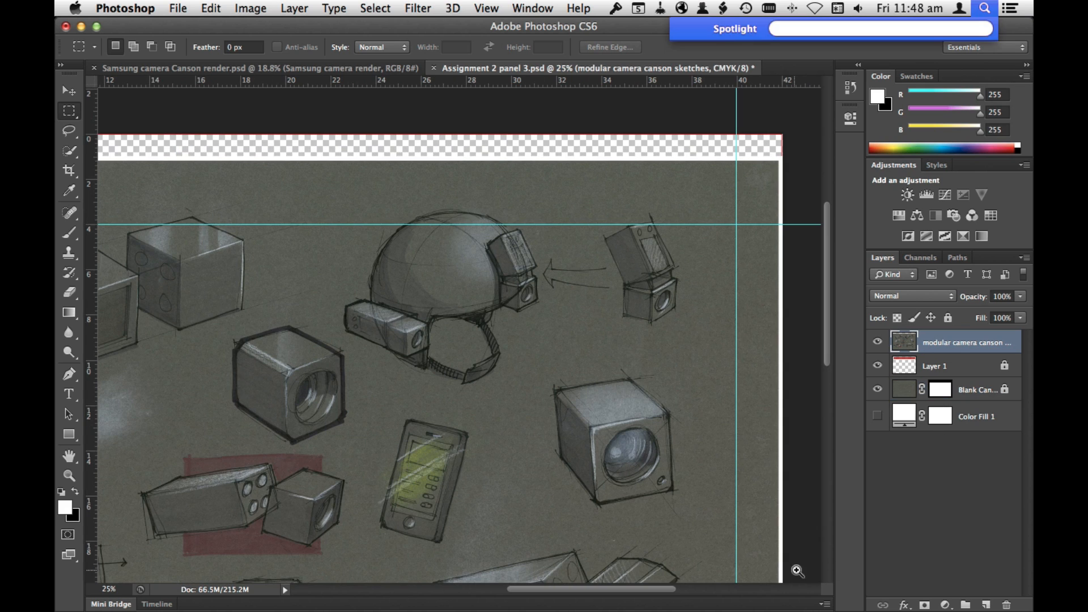
# Step: Lasso the lens camera cube, cut it from the modular camera sketches and paste it onto its own layer named camera module 1
pyautogui.press('super+space')
pyautogui.keyDown('super'); pyautogui.click(744, 521); pyautogui.keyUp('super')
pyautogui.keyDown('super'); pyautogui.click(744, 522); pyautogui.keyUp('super')
pyautogui.moveTo(647, 319); pyautogui.dragTo(657, 364)
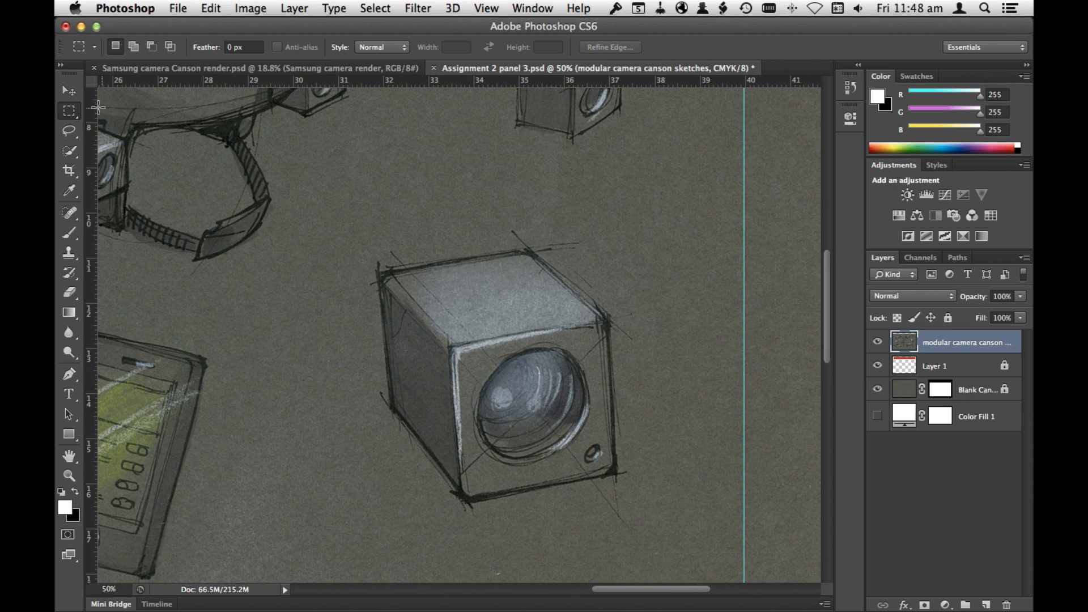
pyautogui.click(76, 133)
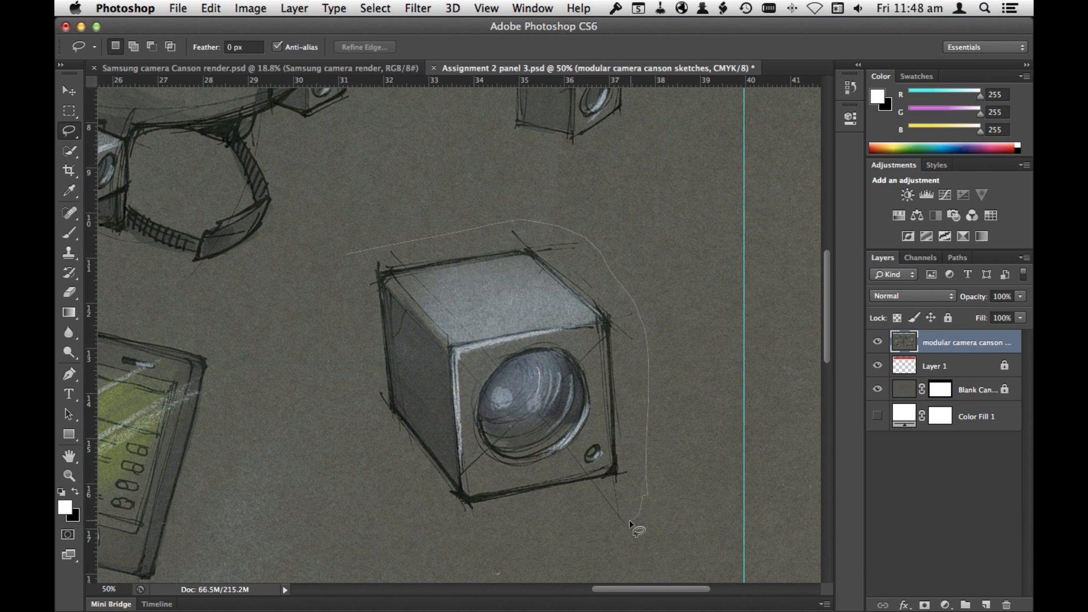
pyautogui.moveTo(346, 272); pyautogui.dragTo(345, 262)
pyautogui.press('super+x')
pyautogui.press('super+v')
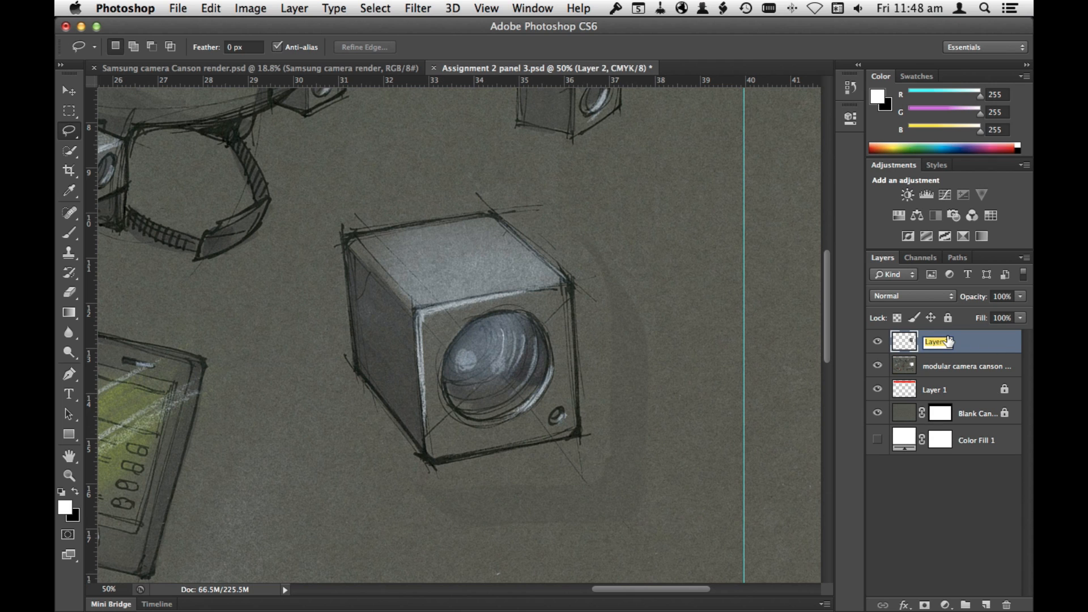
pyautogui.press('Return')
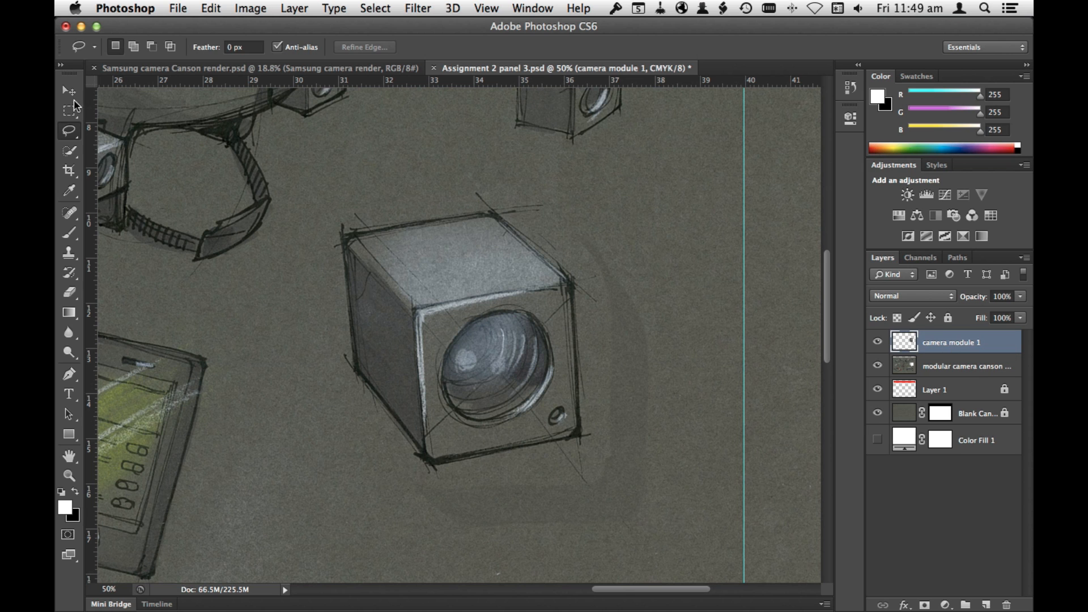
# Step: Move the camera module 1 sketch out to the right edge of the page
pyautogui.click(70, 93)
pyautogui.moveTo(458, 401); pyautogui.dragTo(606, 436)
pyautogui.press('super+minus')
pyautogui.press('super+minus')
pyautogui.moveTo(416, 396); pyautogui.dragTo(685, 386)
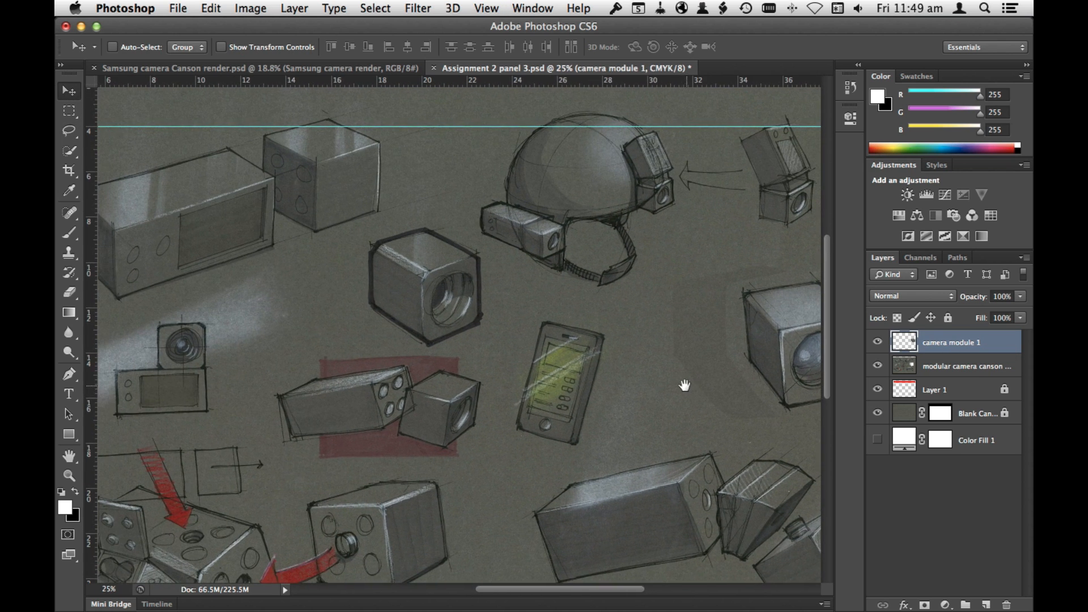
pyautogui.press('super+minus')
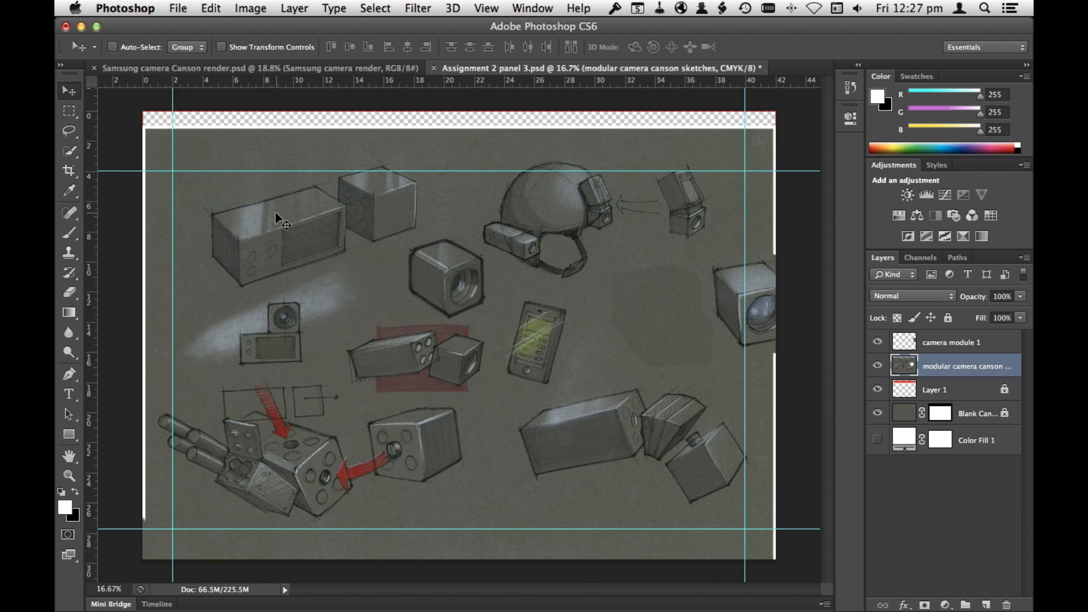
# Step: Lasso the two-box perspective sketch in the modular camera sketches layer, then cut and paste it onto a new layer
pyautogui.press('l')
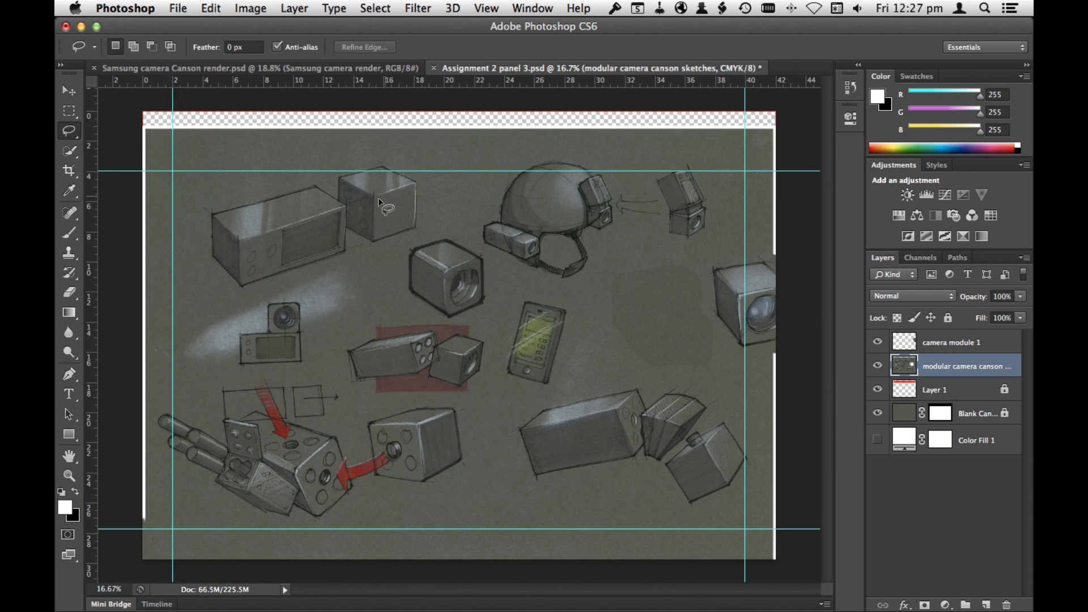
pyautogui.moveTo(202, 214); pyautogui.dragTo(209, 202)
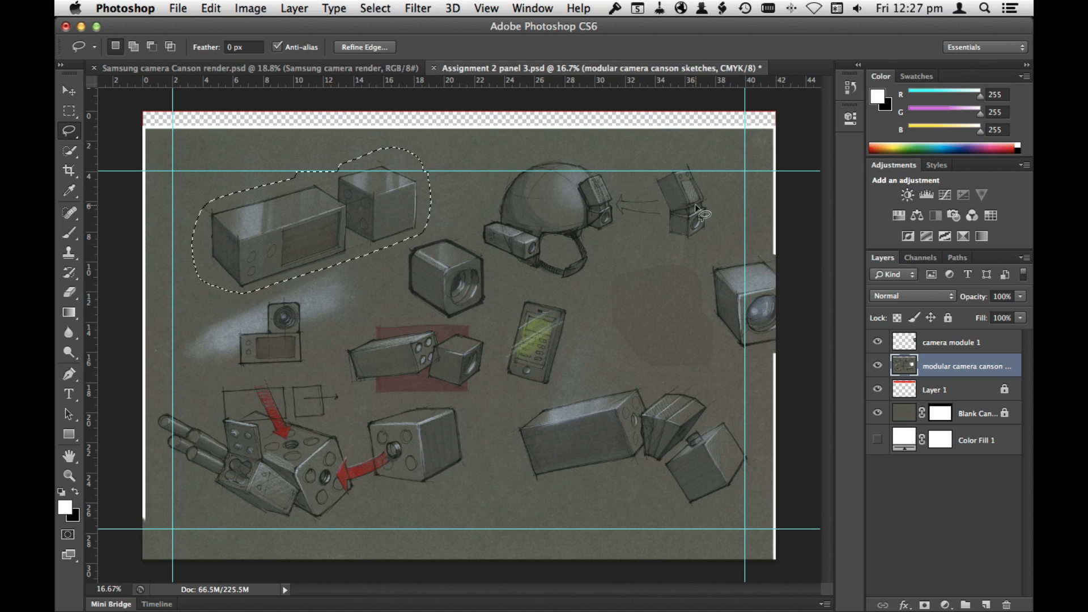
pyautogui.press('super+x')
pyautogui.press('super+v')
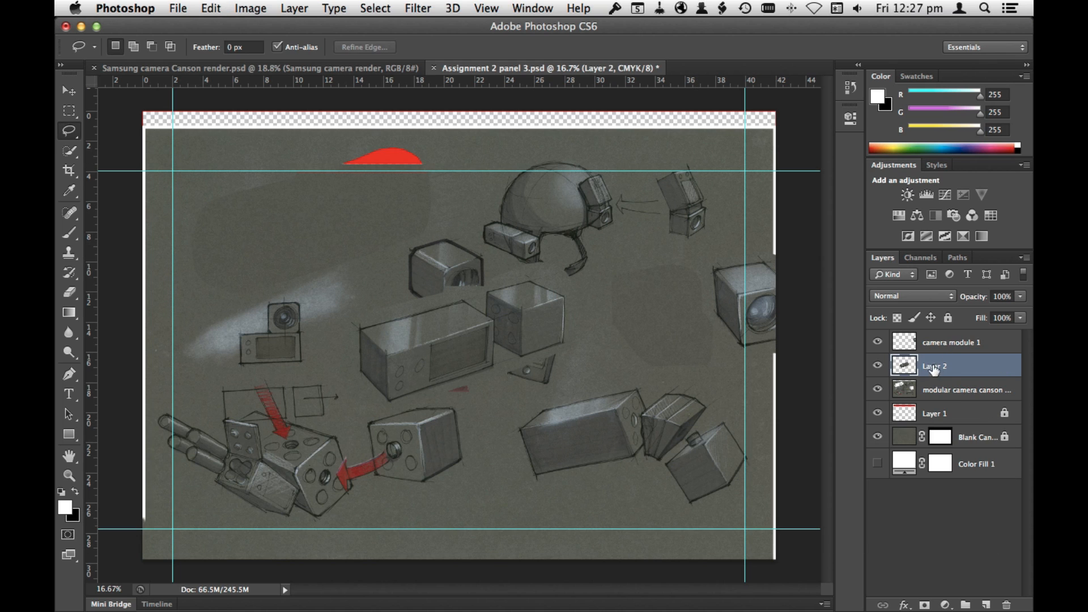
# Step: Position the pasted two-box sketch in the page's upper-left area, keeping its layer in Normal blend mode
pyautogui.press('v')
pyautogui.moveTo(458, 354)
pyautogui.mouseDown()
pyautogui.moveTo(290, 243)
pyautogui.moveTo(273, 243)
pyautogui.mouseUp()
pyautogui.click(913, 296)
pyautogui.click(911, 325)
pyautogui.click(910, 297)
pyautogui.click(909, 268)
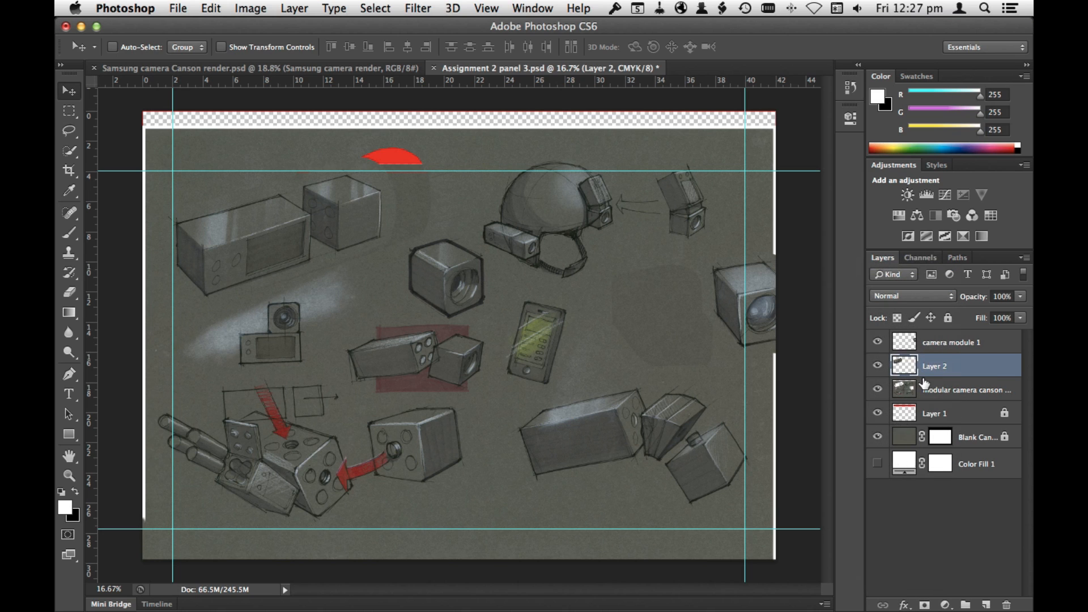
pyautogui.moveTo(343, 233); pyautogui.dragTo(347, 222)
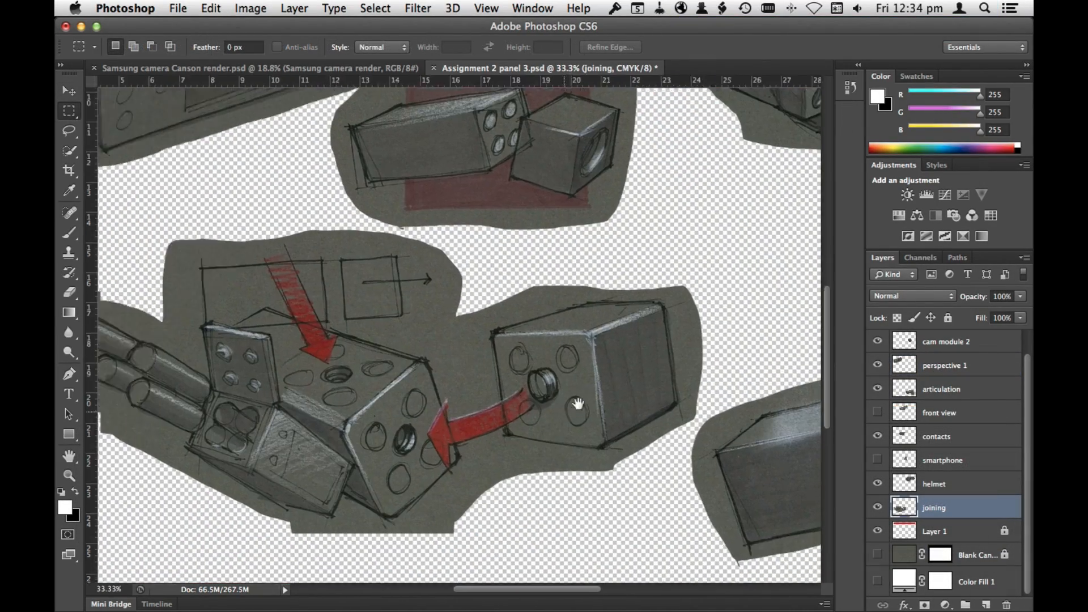
# Step: Clone paper texture over the pencil squares and arrow above the camera parts on the joining layer
pyautogui.moveTo(578, 403); pyautogui.dragTo(674, 384)
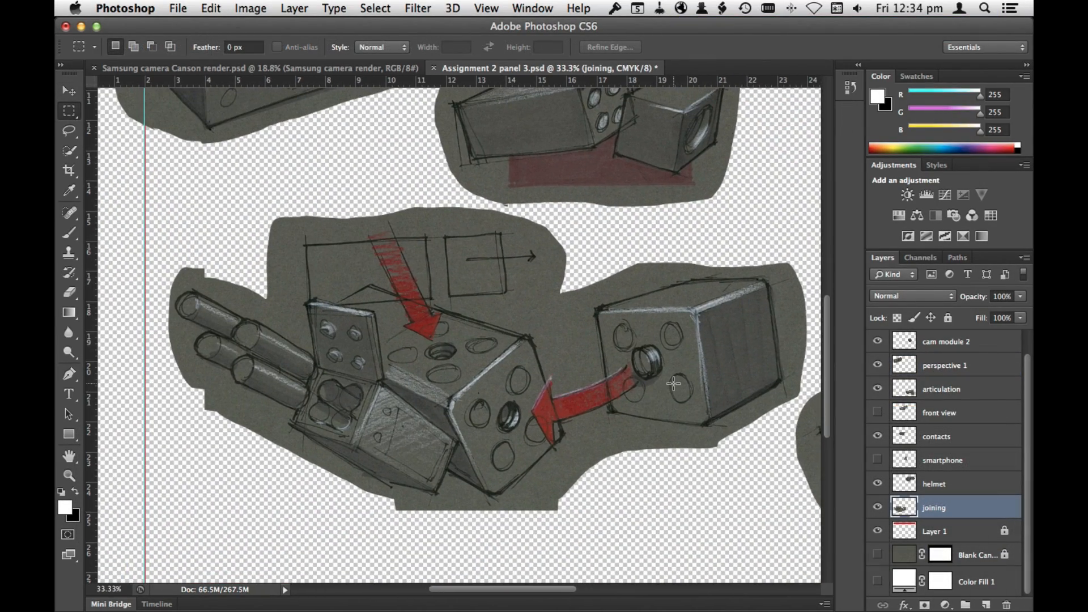
pyautogui.press('super+space')
pyautogui.moveTo(482, 325); pyautogui.dragTo(573, 371)
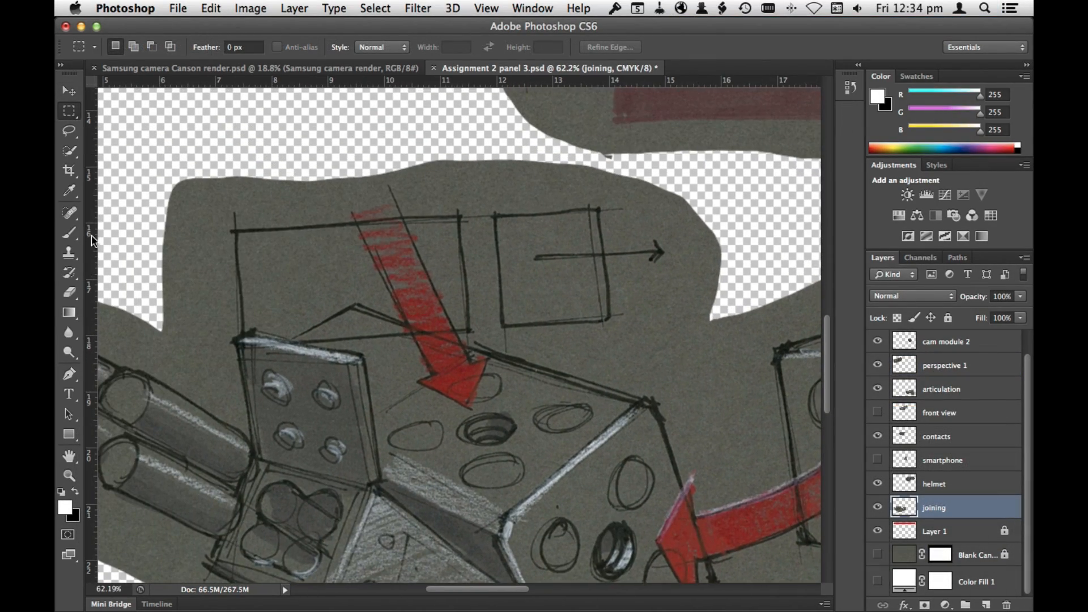
pyautogui.click(69, 253)
pyautogui.keyDown('alt'); pyautogui.click(663, 333); pyautogui.keyUp('alt')
pyautogui.moveTo(607, 315)
pyautogui.mouseDown()
pyautogui.moveTo(688, 248)
pyautogui.moveTo(599, 257)
pyautogui.mouseUp()
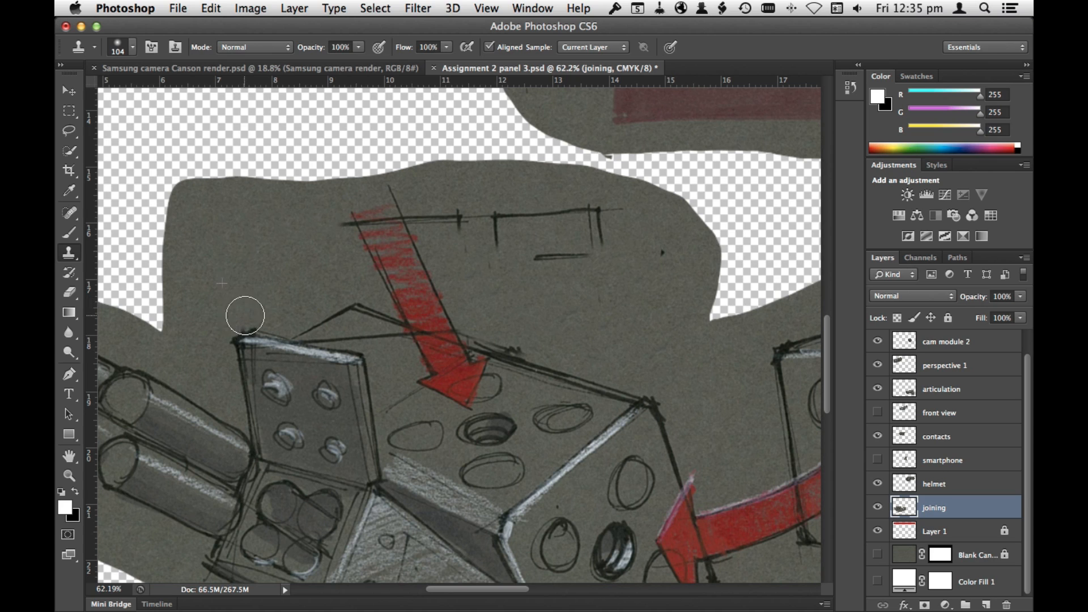
# Step: Reduce the Clone Stamp brush to 49 px, increase its hardness and retouch the remaining pencil lines around the upper red arrow
pyautogui.rightClick(311, 274)
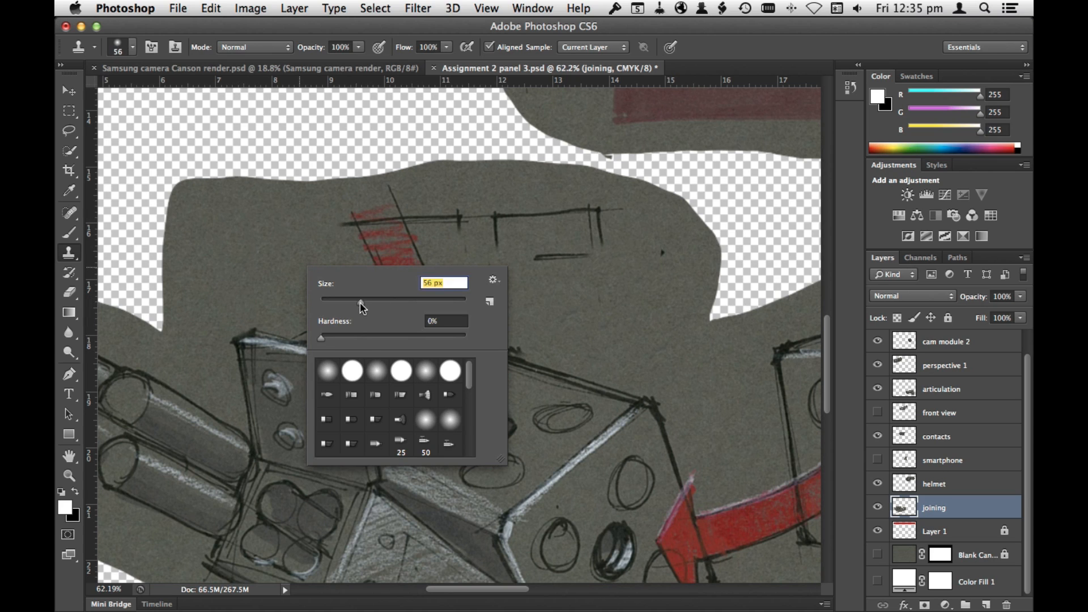
pyautogui.moveTo(363, 307); pyautogui.dragTo(357, 303)
pyautogui.moveTo(321, 336); pyautogui.dragTo(371, 340)
pyautogui.click(304, 305)
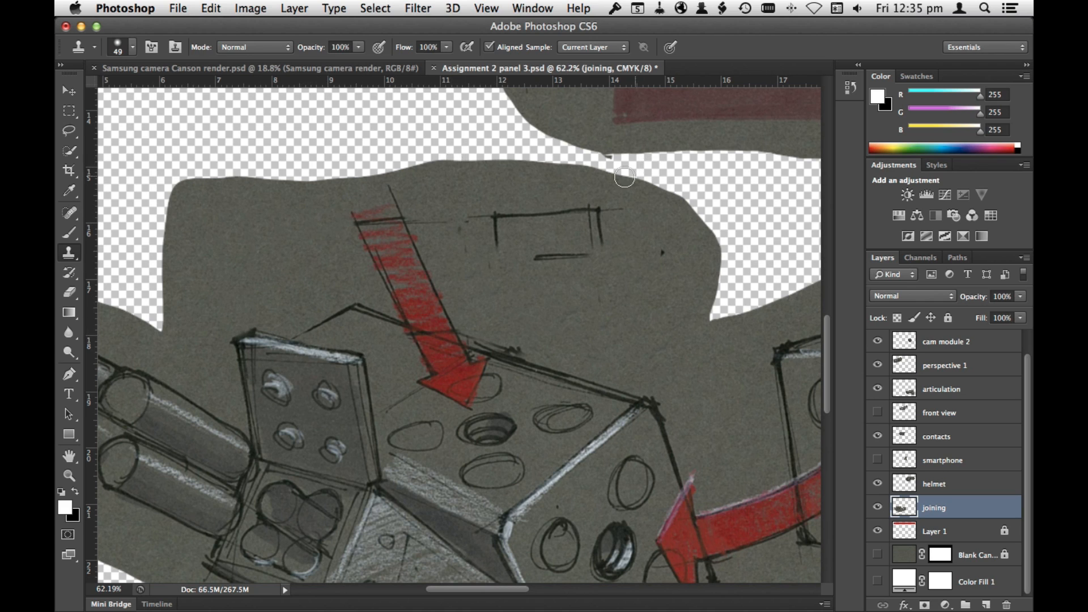
pyautogui.rightClick(395, 218)
pyautogui.moveTo(475, 289); pyautogui.dragTo(492, 261)
pyautogui.click(288, 228)
# Step: Lasso and trim away the excess paper around the upper part of the joining sketch
pyautogui.press('l')
pyautogui.scroll(-3, 674, 431)
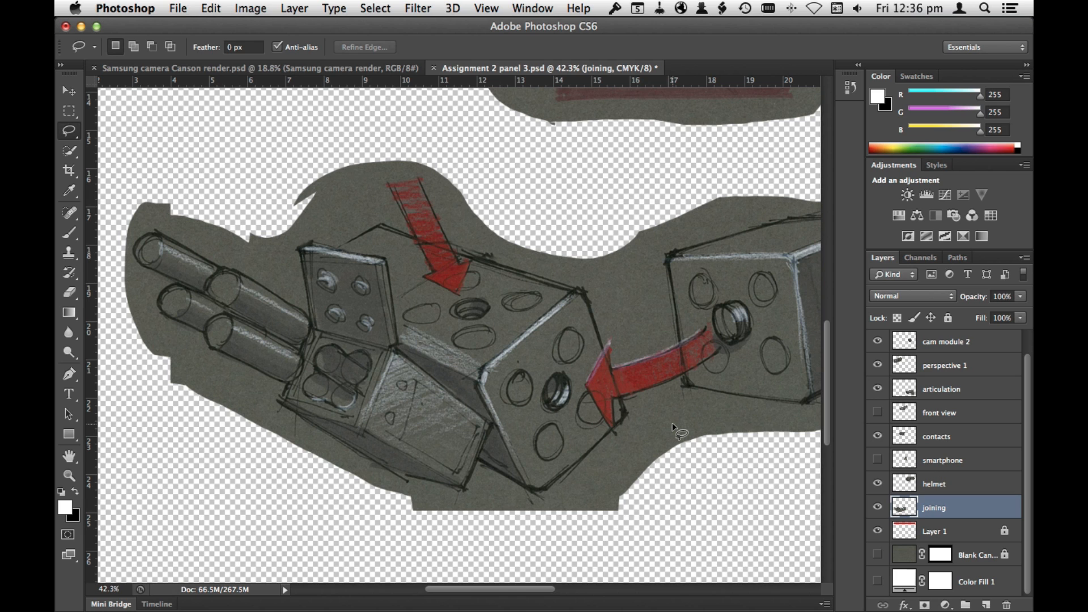
pyautogui.press('super+0')
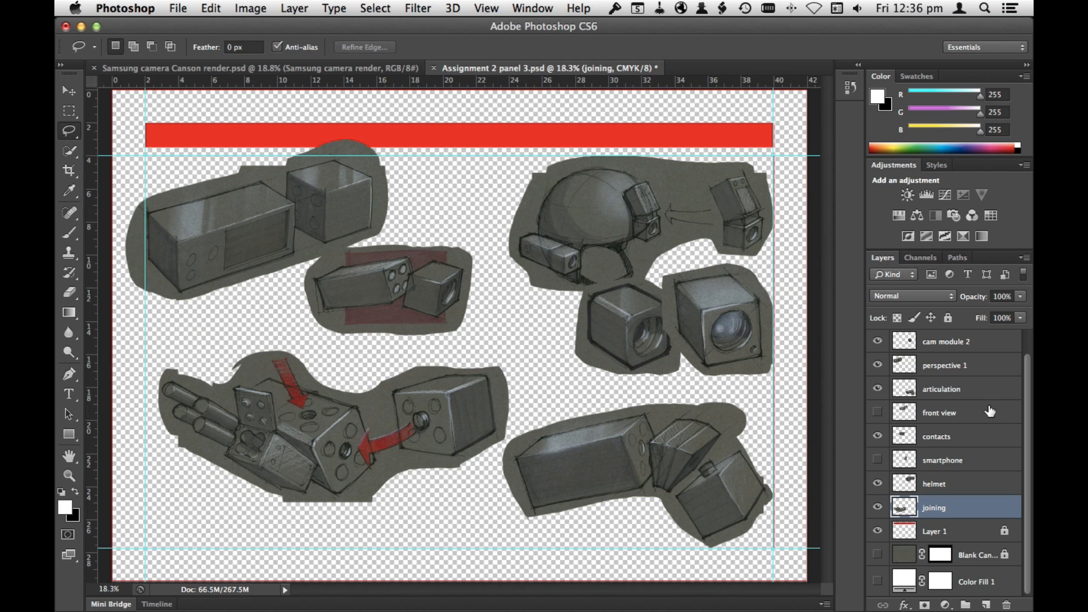
# Step: Shift the joining sketch slightly down, restack the contacts layer directly above joining and move the contacts sketch down beside it
pyautogui.press('v')
pyautogui.moveTo(414, 427)
pyautogui.mouseDown()
pyautogui.moveTo(399, 451)
pyautogui.moveTo(421, 465)
pyautogui.mouseUp()
pyautogui.moveTo(958, 440); pyautogui.dragTo(957, 494)
pyautogui.moveTo(425, 293); pyautogui.dragTo(379, 370)
# Step: Add a reveal-all layer mask to the contacts layer
pyautogui.press('super+space')
pyautogui.click(385, 372)
pyautogui.moveTo(611, 346); pyautogui.dragTo(441, 233)
pyautogui.click(337, 8)
pyautogui.moveTo(302, 8)
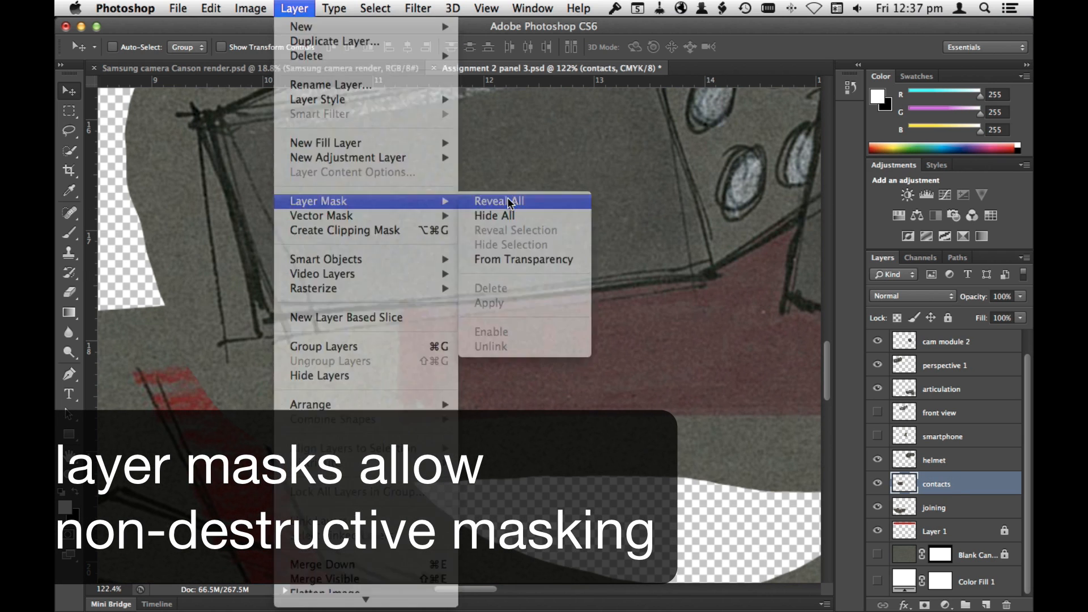
pyautogui.click(507, 201)
# Step: With a 28 px brush, mask out the paper along the contacts sketch's left and lower edges, restoring overpainted areas in white
pyautogui.press('b')
pyautogui.moveTo(158, 258)
pyautogui.mouseDown()
pyautogui.moveTo(187, 308)
pyautogui.moveTo(139, 138)
pyautogui.mouseUp()
pyautogui.moveTo(218, 366); pyautogui.dragTo(369, 455)
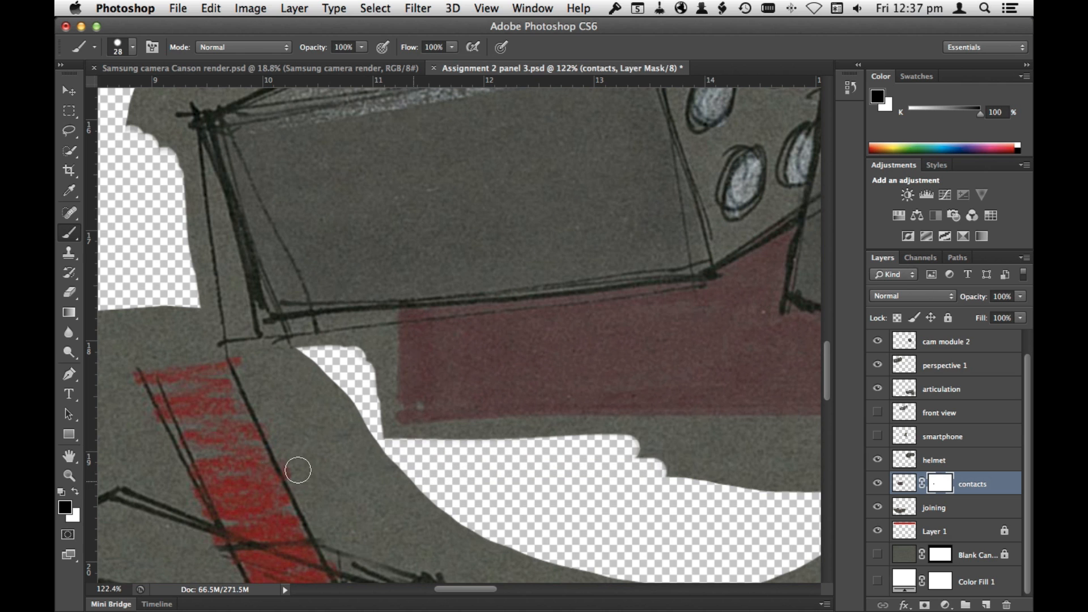
pyautogui.moveTo(303, 343)
pyautogui.mouseDown()
pyautogui.moveTo(366, 347)
pyautogui.moveTo(417, 418)
pyautogui.moveTo(469, 439)
pyautogui.moveTo(695, 490)
pyautogui.mouseUp()
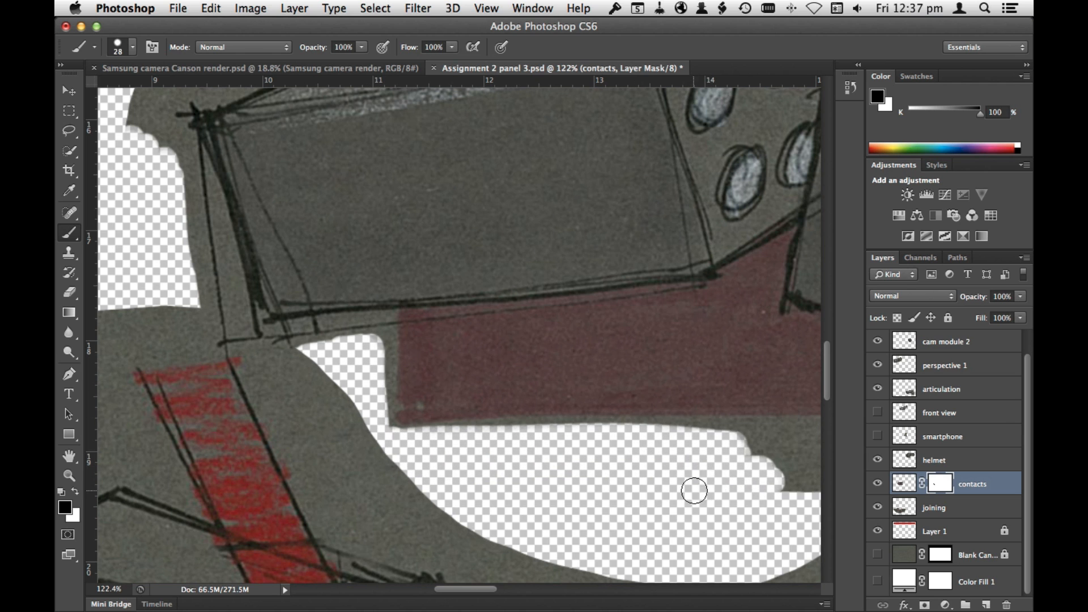
pyautogui.press('x')
pyautogui.moveTo(739, 444)
pyautogui.mouseDown()
pyautogui.moveTo(409, 433)
pyautogui.moveTo(379, 347)
pyautogui.mouseUp()
pyautogui.press('x')
pyautogui.moveTo(368, 393)
pyautogui.mouseDown()
pyautogui.moveTo(582, 447)
pyautogui.moveTo(790, 479)
pyautogui.mouseUp()
# Step: Mask out the remaining paper below the red backing and around the small lens cube of the contacts sketch
pyautogui.press('space')
pyautogui.moveTo(790, 473)
pyautogui.mouseDown()
pyautogui.moveTo(462, 493)
pyautogui.moveTo(326, 409)
pyautogui.moveTo(622, 384)
pyautogui.mouseUp()
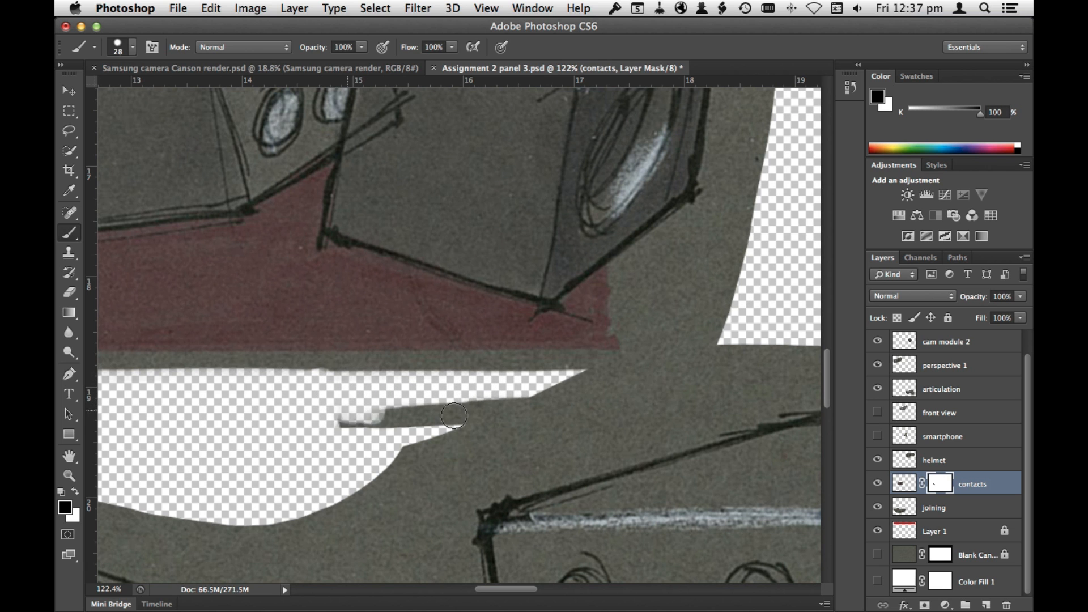
pyautogui.moveTo(703, 346)
pyautogui.mouseDown()
pyautogui.moveTo(736, 328)
pyautogui.moveTo(640, 250)
pyautogui.moveTo(680, 349)
pyautogui.mouseUp()
pyautogui.press('super+minus')
pyautogui.press('super+minus')
pyautogui.press('super+minus')
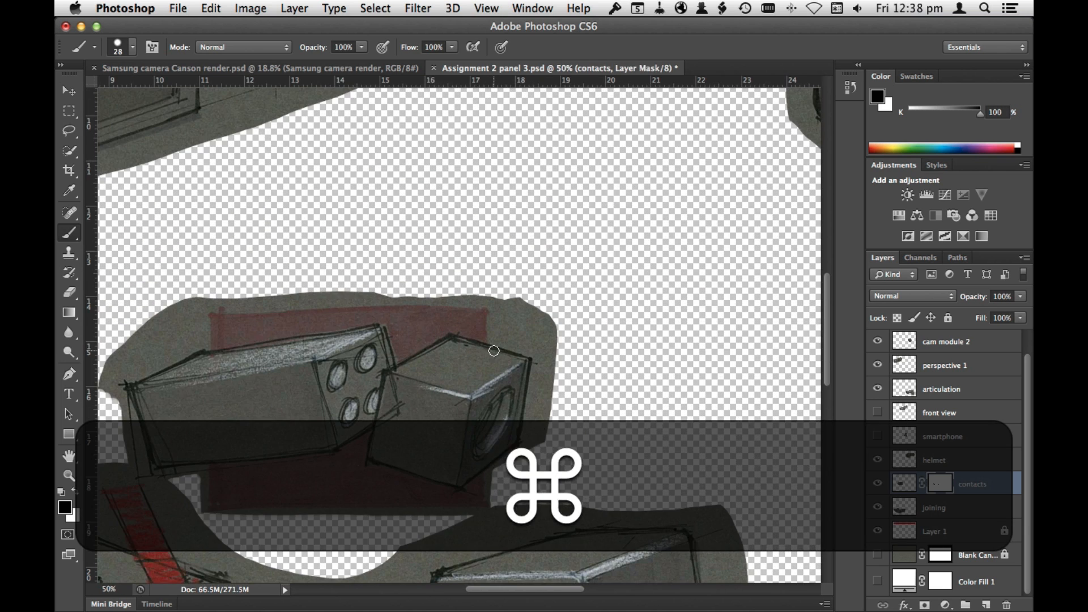
# Step: Select the contacts layer's image instead of its mask and nudge the sketch into position on the page
pyautogui.click(904, 484)
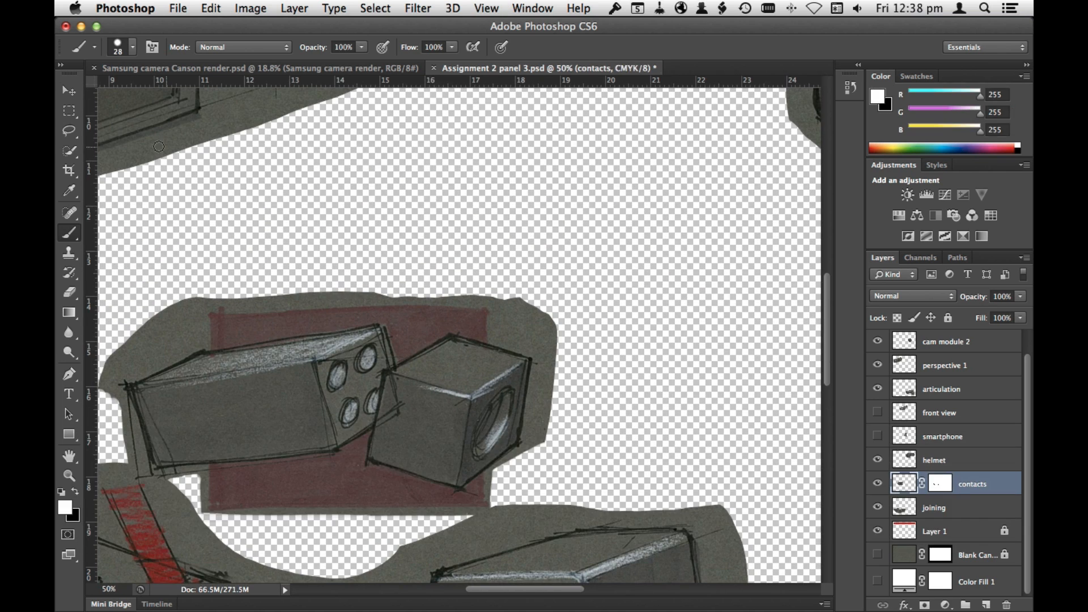
pyautogui.press('v')
pyautogui.press('space')
pyautogui.moveTo(490, 403); pyautogui.dragTo(571, 237)
pyautogui.press('super+0')
pyautogui.moveTo(374, 356); pyautogui.dragTo(386, 365)
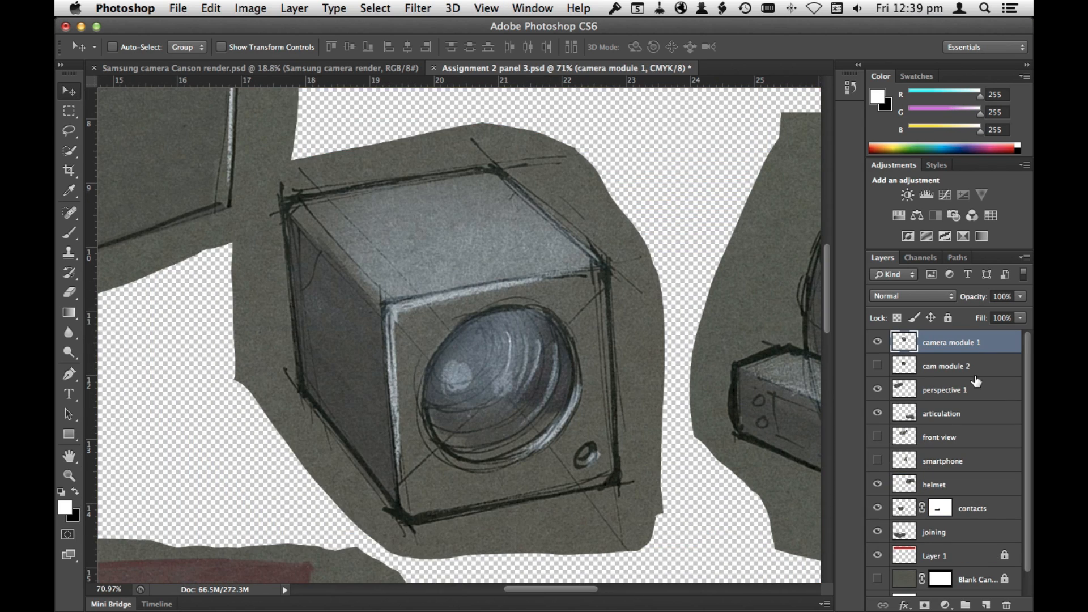
# Step: Add a reveal-all layer mask to the camera module 1 layer
pyautogui.click(294, 8)
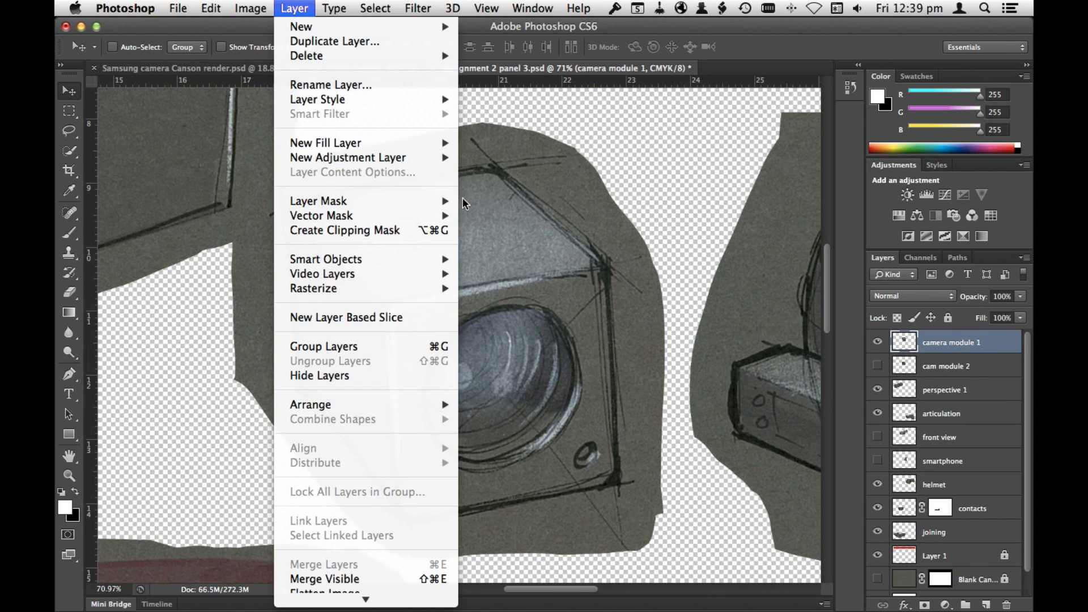
pyautogui.moveTo(463, 202)
pyautogui.click(502, 200)
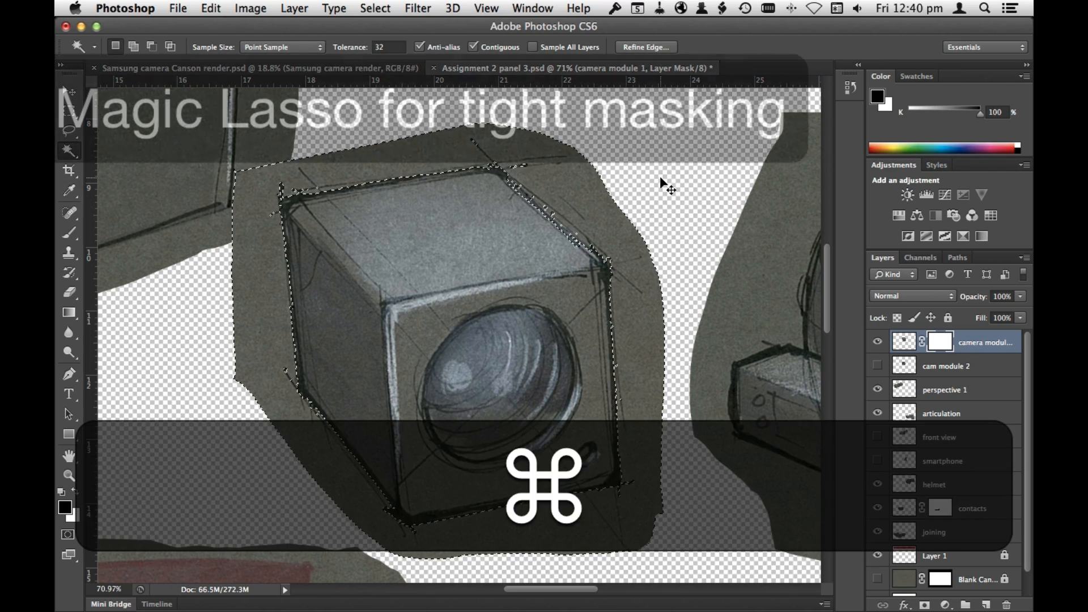
# Step: Clear the current selection and sample the paper beside the camera cube with the Magic Wand at tolerance 5
pyautogui.press('super+d')
pyautogui.doubleClick(383, 46)
pyautogui.write('5')
pyautogui.press('Return')
pyautogui.click(574, 182)
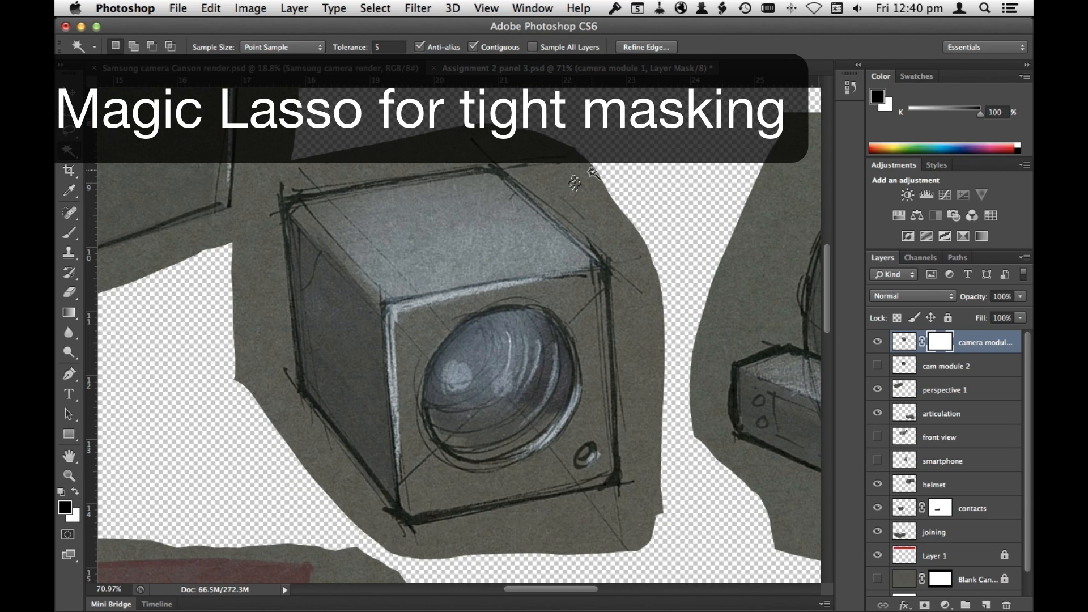
pyautogui.keyDown('shift'); pyautogui.click(588, 190); pyautogui.keyUp('shift')
pyautogui.keyDown('shift'); pyautogui.click(609, 215); pyautogui.keyUp('shift')
pyautogui.keyDown('shift'); pyautogui.click(638, 244); pyautogui.keyUp('shift')
# Step: Set the Magic Wand tolerance to 10 and add the paper surrounding the camera cube to the selection
pyautogui.doubleClick(394, 47)
pyautogui.write('10')
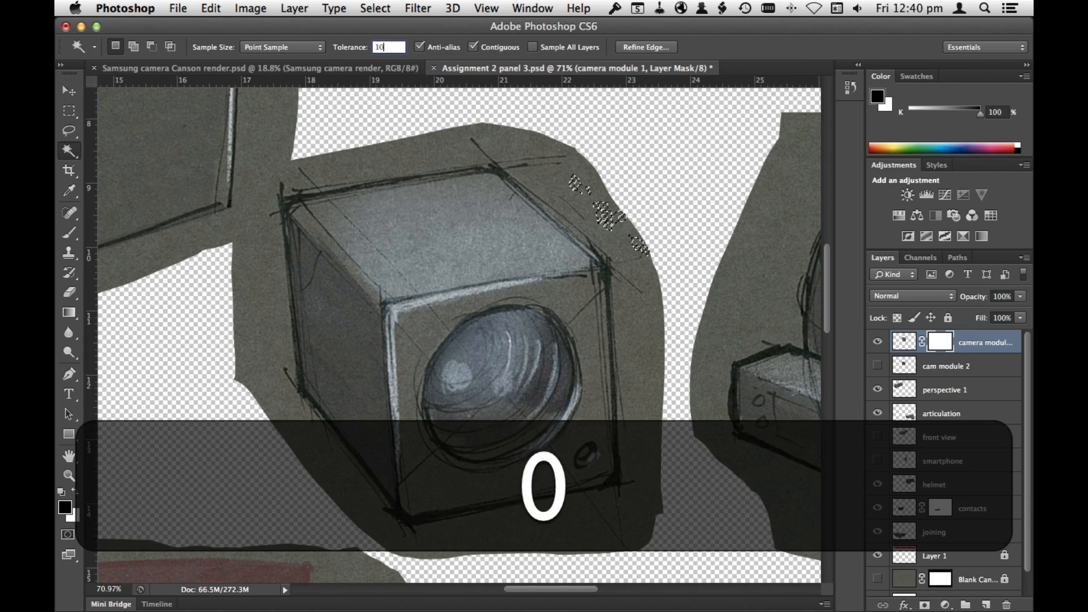
pyautogui.press('Return')
pyautogui.keyDown('shift'); pyautogui.click(613, 205); pyautogui.keyUp('shift')
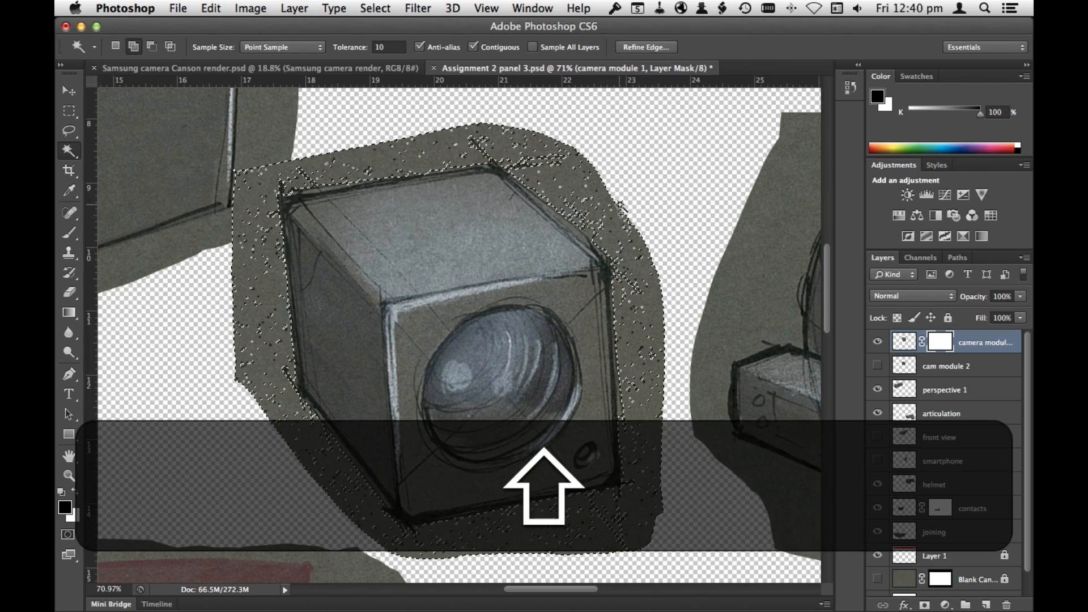
pyautogui.keyDown('shift'); pyautogui.click(620, 222); pyautogui.keyUp('shift')
pyautogui.keyDown('shift'); pyautogui.click(630, 241); pyautogui.keyUp('shift')
pyautogui.keyDown('shift'); pyautogui.click(253, 289); pyautogui.keyUp('shift')
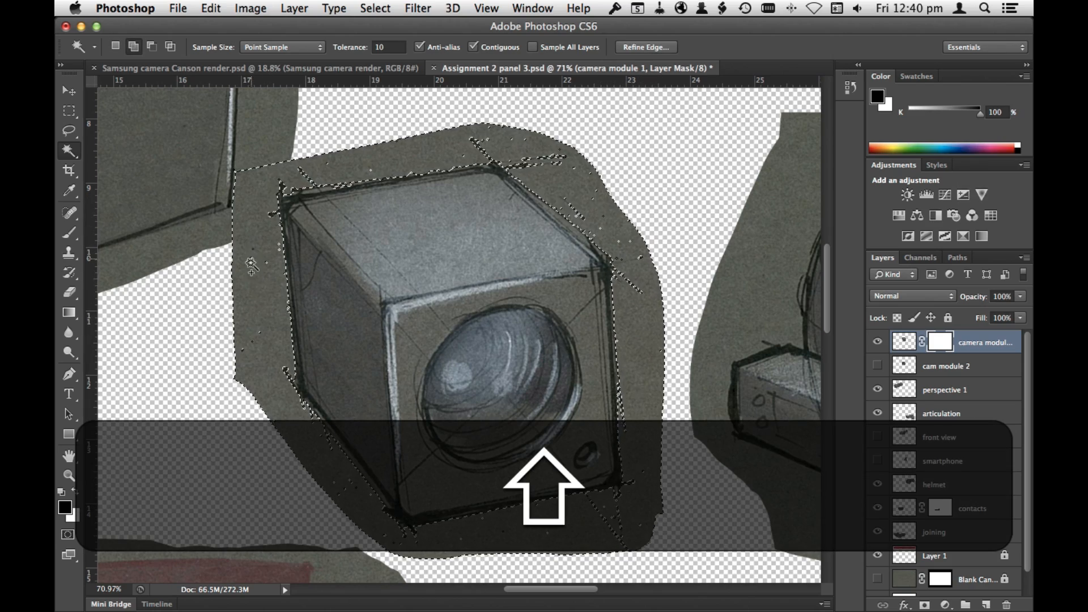
# Step: In Quick Mask mode, paint white around the outer edge of the paper to extend the selection beyond it
pyautogui.click(68, 534)
pyautogui.click(77, 239)
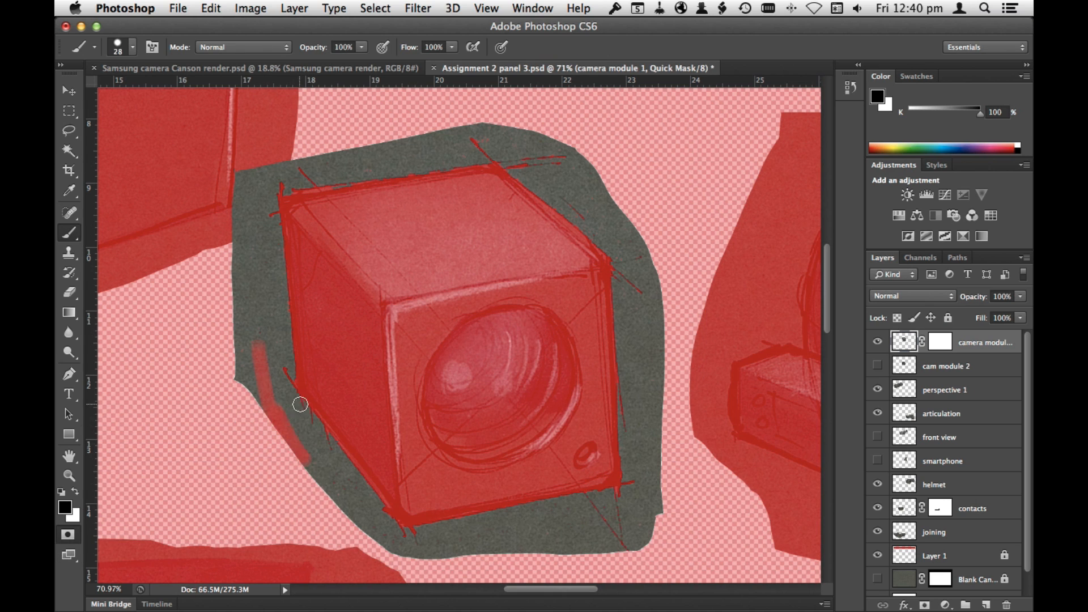
pyautogui.press('x')
pyautogui.moveTo(258, 399); pyautogui.dragTo(303, 473)
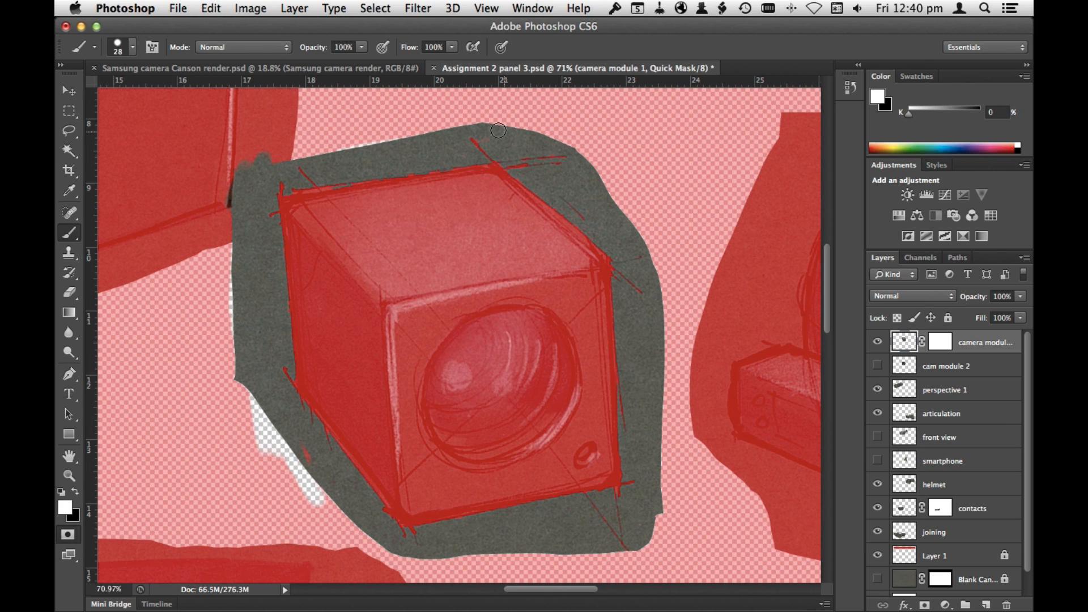
pyautogui.moveTo(672, 289); pyautogui.dragTo(651, 333)
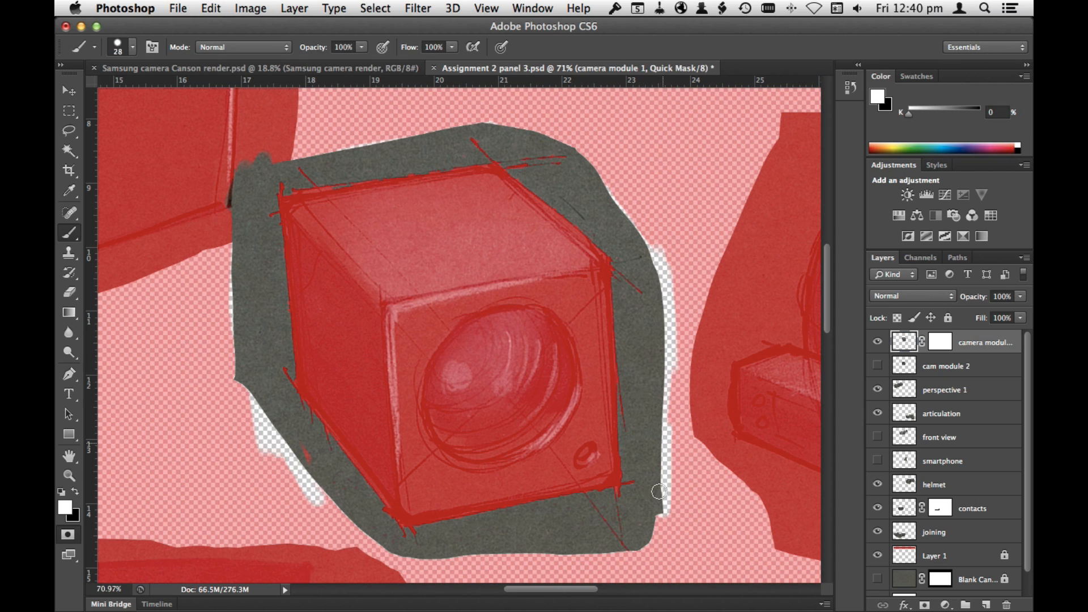
pyautogui.moveTo(474, 550)
pyautogui.mouseDown()
pyautogui.moveTo(332, 491)
pyautogui.moveTo(224, 244)
pyautogui.moveTo(499, 116)
pyautogui.moveTo(592, 156)
pyautogui.moveTo(646, 242)
pyautogui.mouseUp()
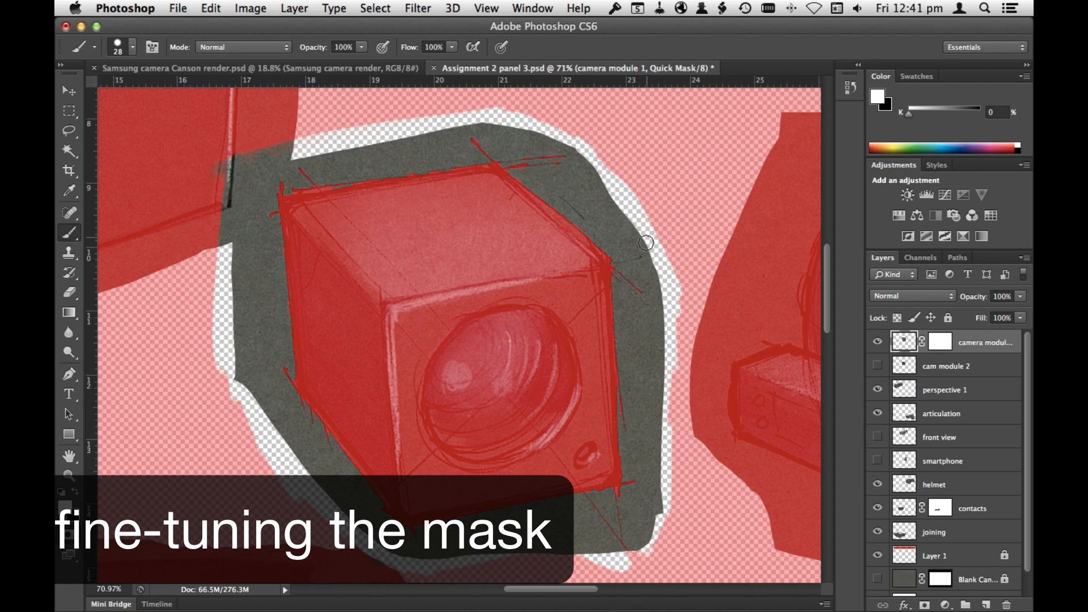
# Step: Check the quick mask against the selection outline, touch up its lower edge in white, and return to the selection
pyautogui.press('q')
pyautogui.press('q')
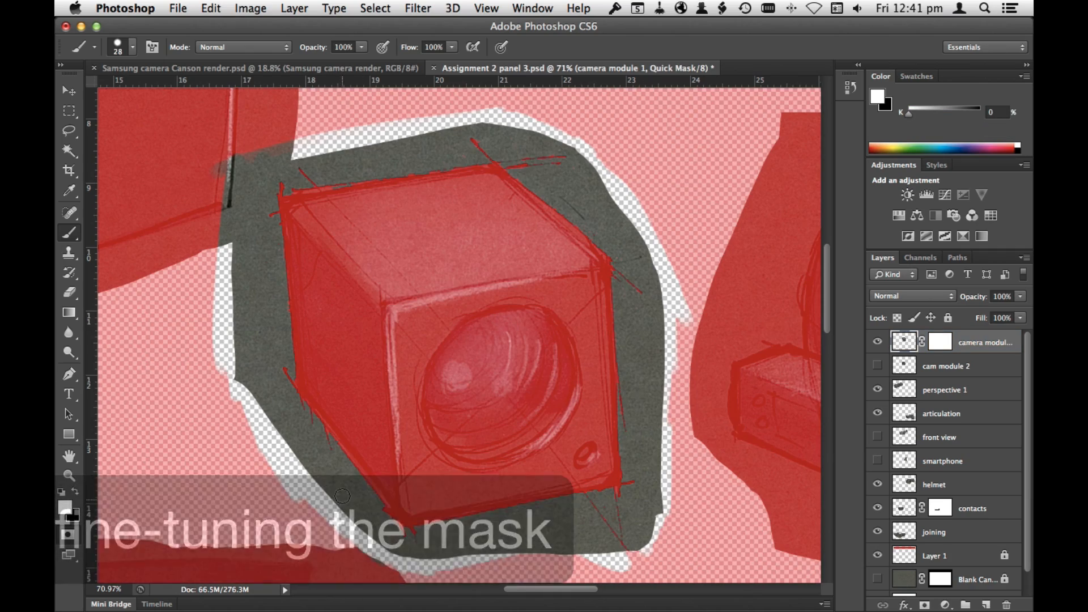
pyautogui.press('q')
pyautogui.press('q')
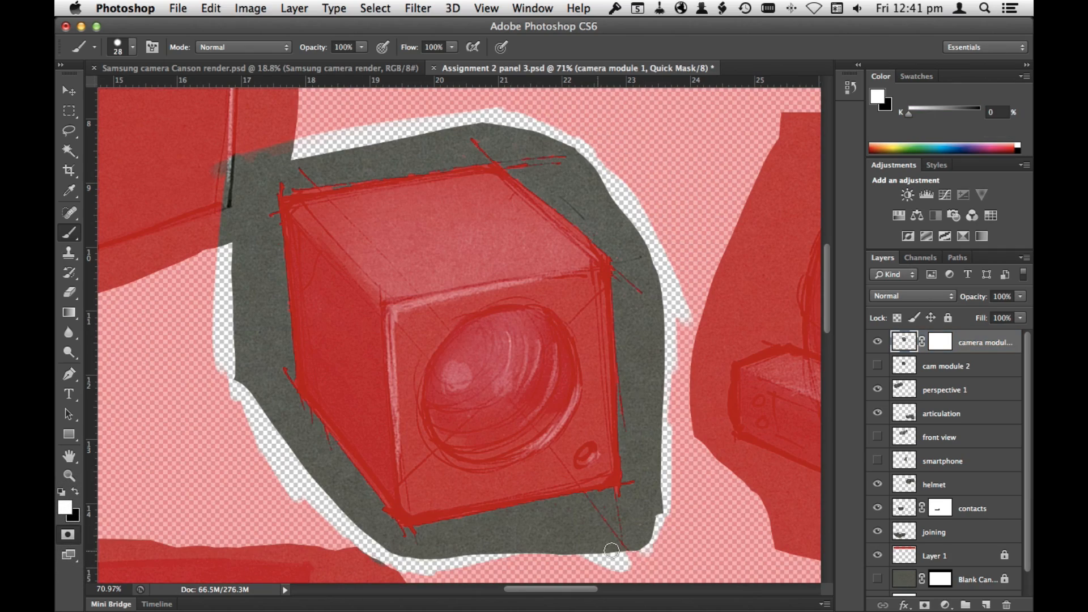
pyautogui.moveTo(640, 558)
pyautogui.mouseDown()
pyautogui.moveTo(669, 494)
pyautogui.moveTo(577, 564)
pyautogui.mouseUp()
pyautogui.click(68, 536)
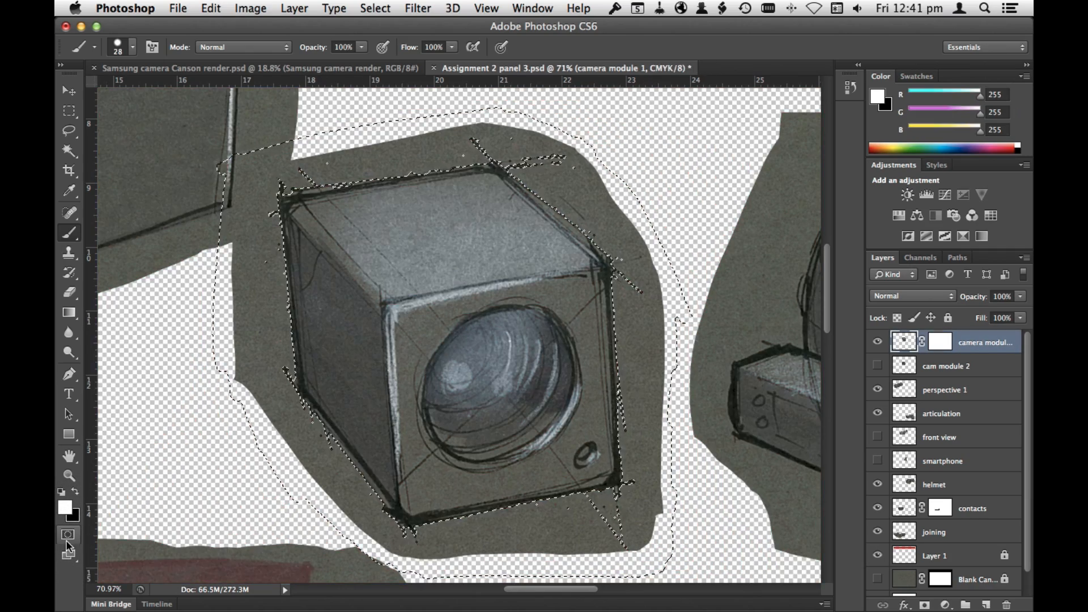
pyautogui.click(69, 536)
pyautogui.click(68, 535)
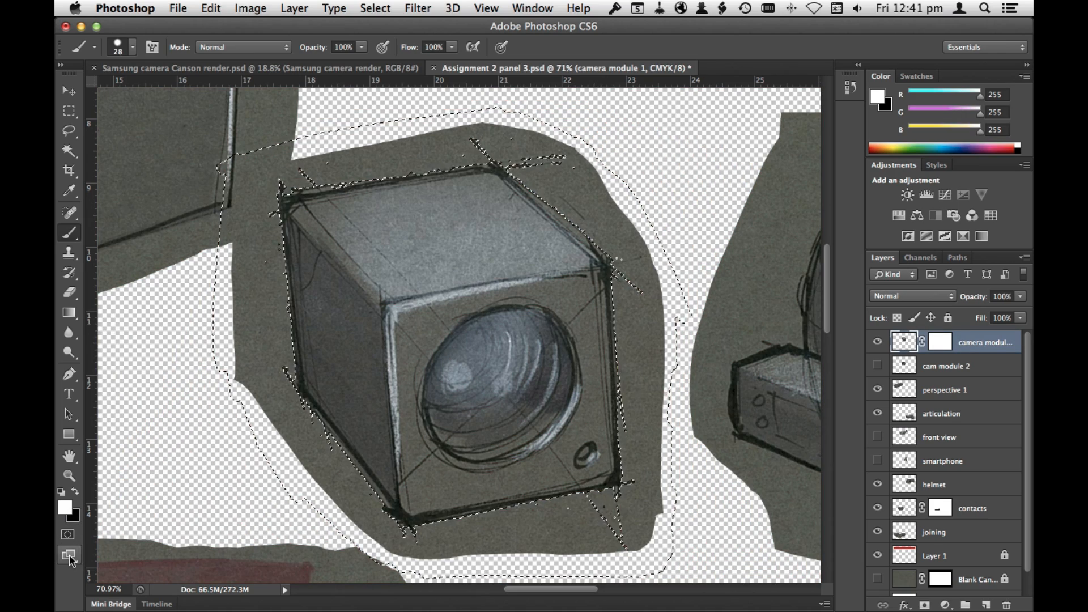
# Step: Delete the camera module 1 layer's blank mask and replace it with a layer mask that hides the selection
pyautogui.click(295, 8)
pyautogui.moveTo(340, 201)
pyautogui.click(491, 288)
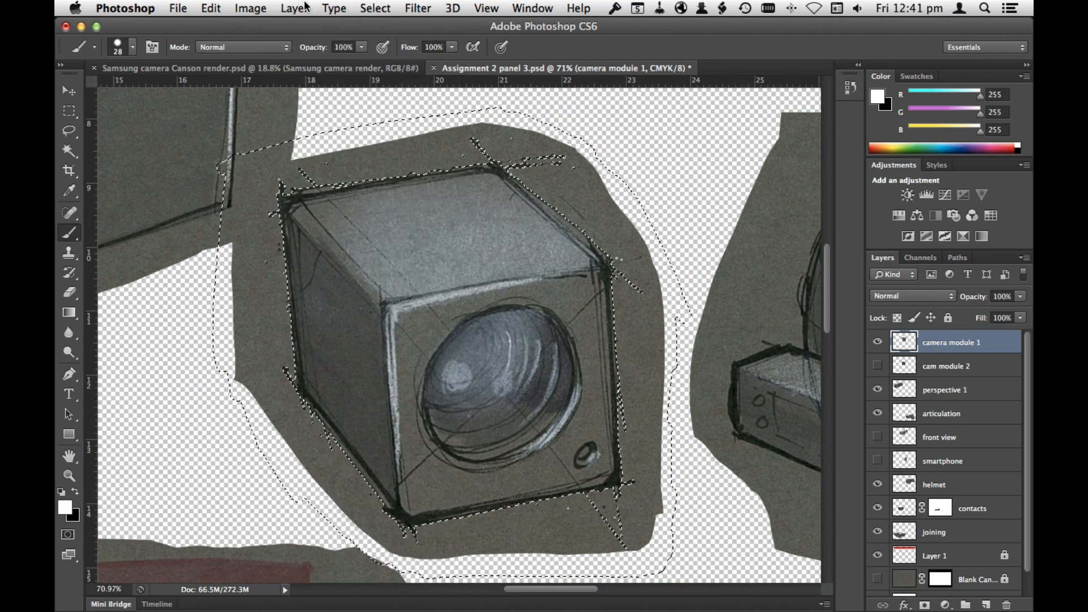
pyautogui.click(295, 8)
pyautogui.click(546, 244)
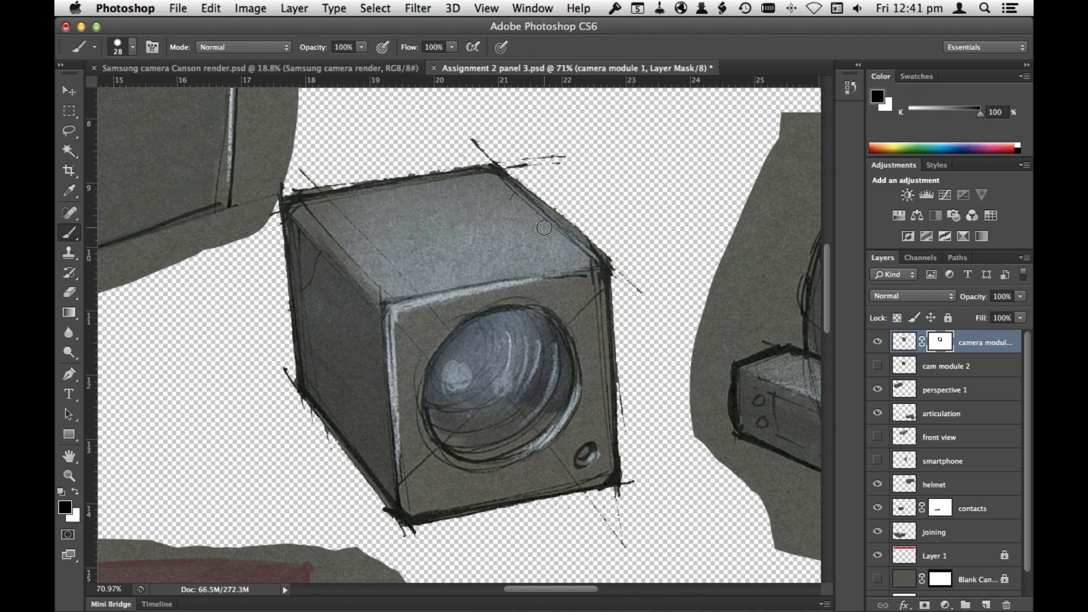
# Step: Target the camera module 1 image instead of its mask and reposition the cube sketch on the page
pyautogui.click(904, 346)
pyautogui.press('v')
pyautogui.moveTo(551, 392); pyautogui.dragTo(458, 375)
pyautogui.press('super+minus')
pyautogui.press('super+minus')
pyautogui.press('super+minus')
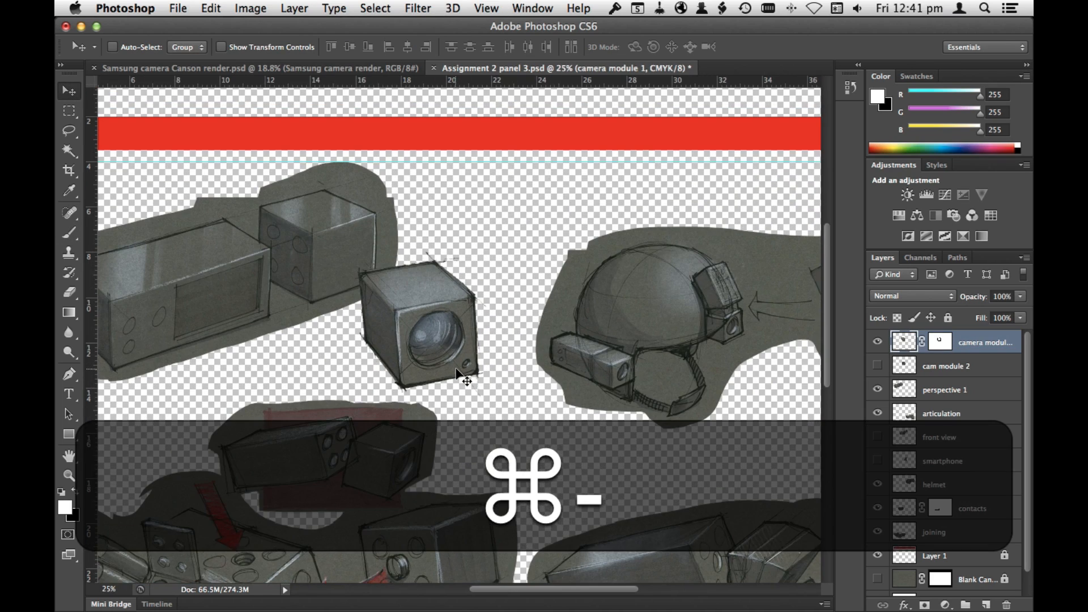
pyautogui.press('super+minus')
pyautogui.press('super+0')
pyautogui.moveTo(450, 295); pyautogui.dragTo(429, 288)
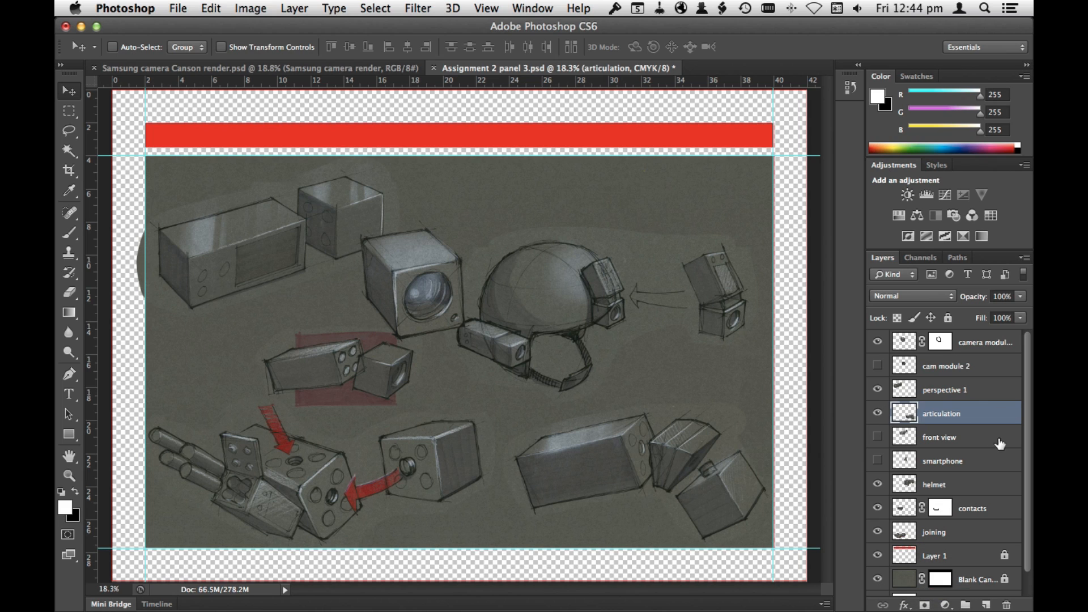
# Step: Shift the perspective 1 sketch slightly towards the camera cube and move the helmet sketch lower on the page
pyautogui.click(963, 390)
pyautogui.moveTo(330, 258); pyautogui.dragTo(343, 267)
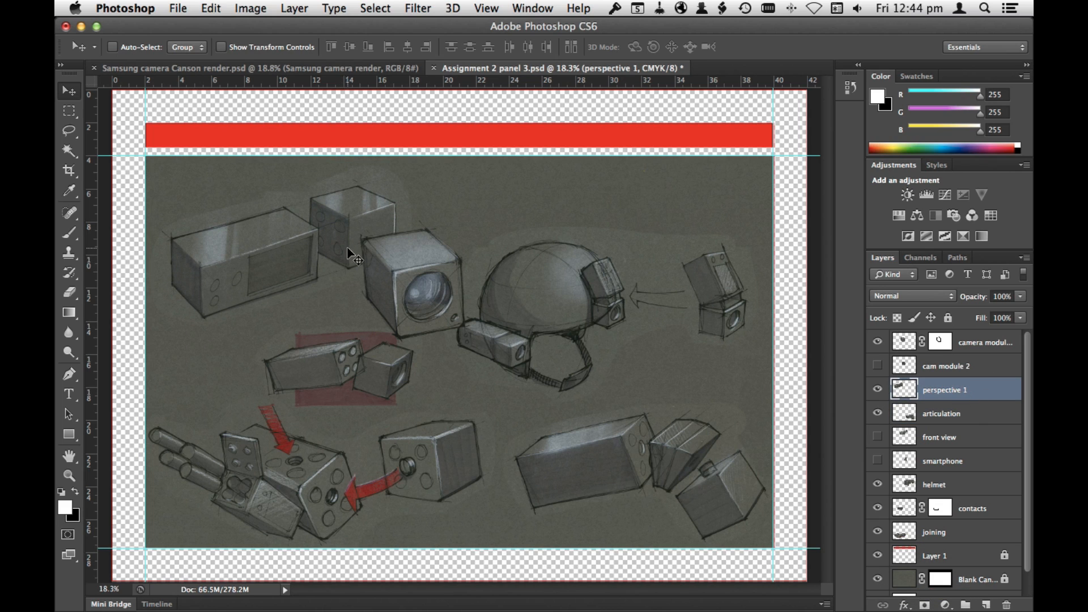
pyautogui.click(970, 487)
pyautogui.moveTo(665, 294); pyautogui.dragTo(729, 318)
# Step: Add a reveal-all layer mask to the articulation layer and get the Brush tool ready for masking
pyautogui.click(963, 419)
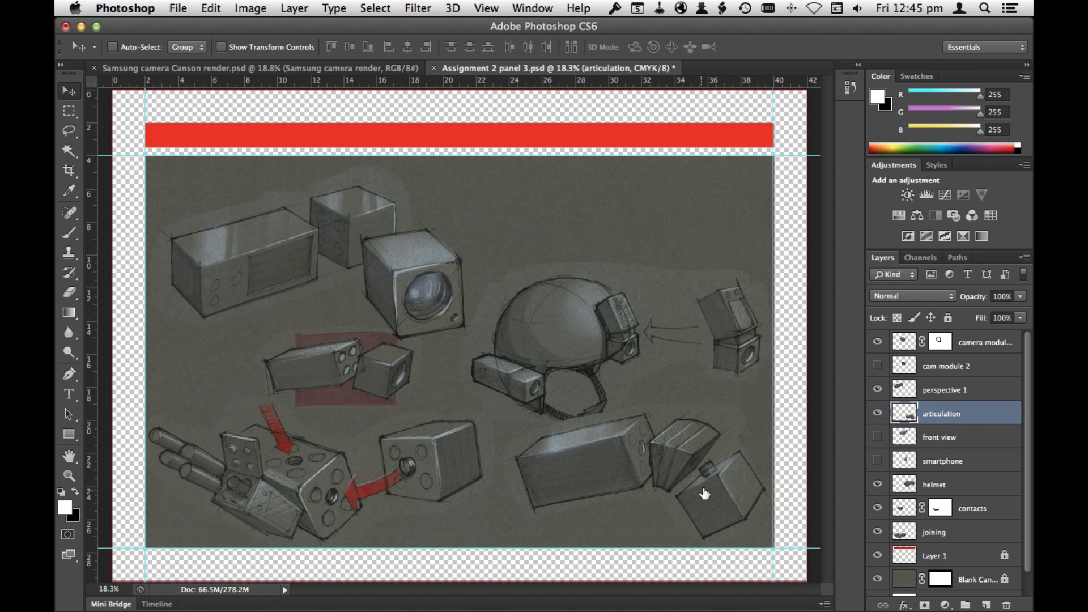
pyautogui.click(294, 8)
pyautogui.moveTo(351, 198)
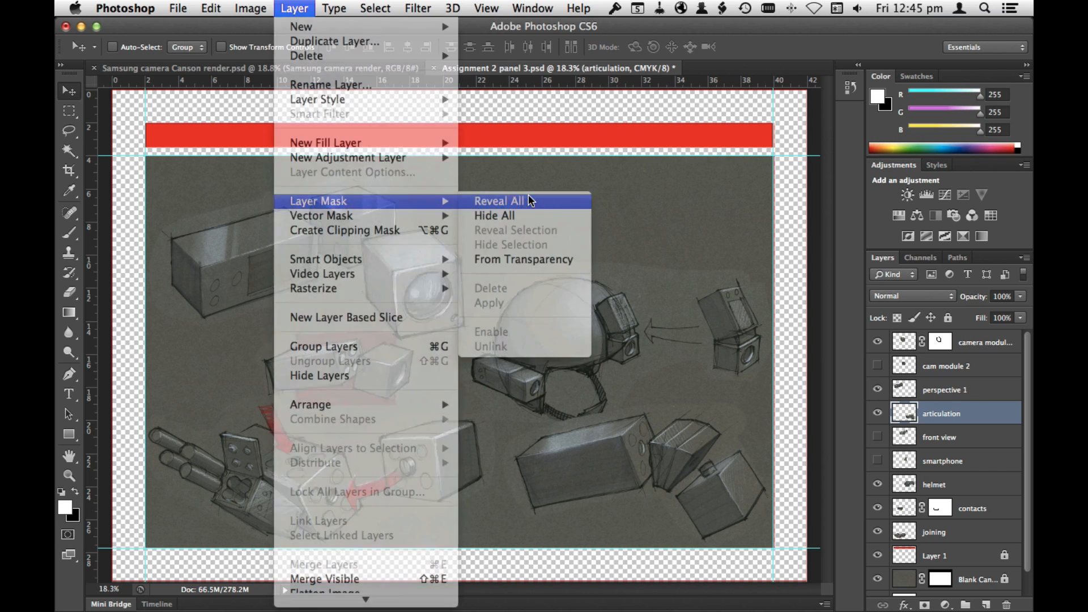
pyautogui.click(486, 199)
pyautogui.press('b')
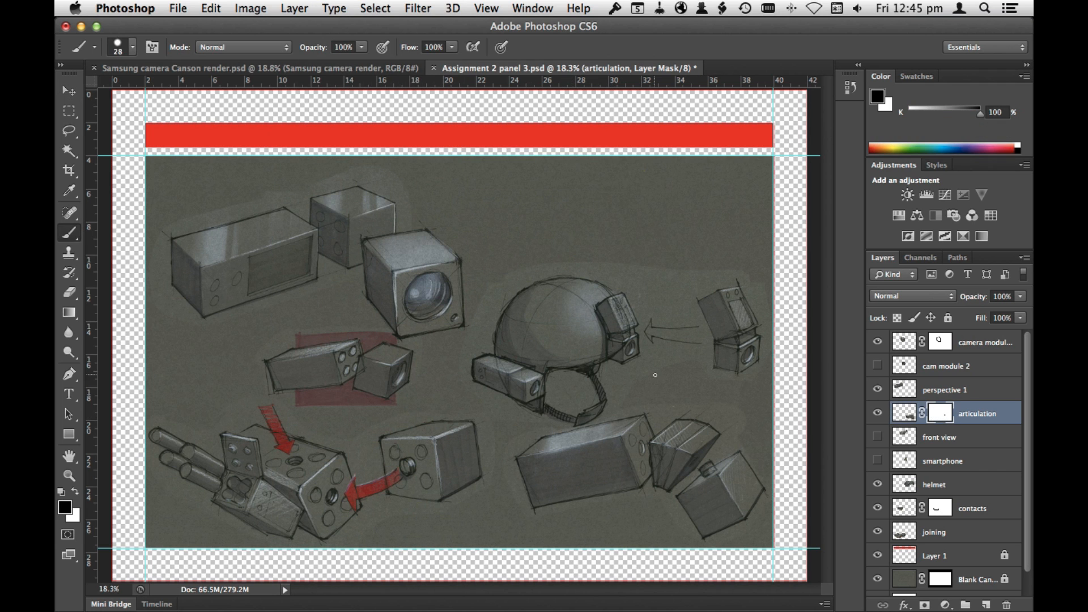
pyautogui.scroll(4, 587, 453)
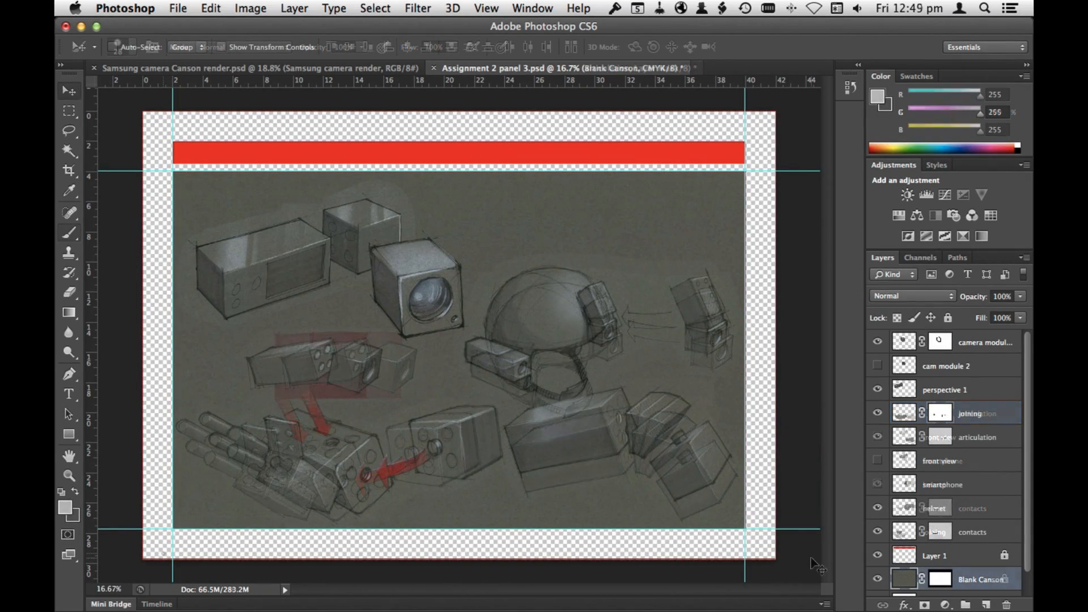
# Step: Zoom in on the paper edges around the perspective sketch and set the Blank Canson layer's Levels white input to 245
pyautogui.press('super+space')
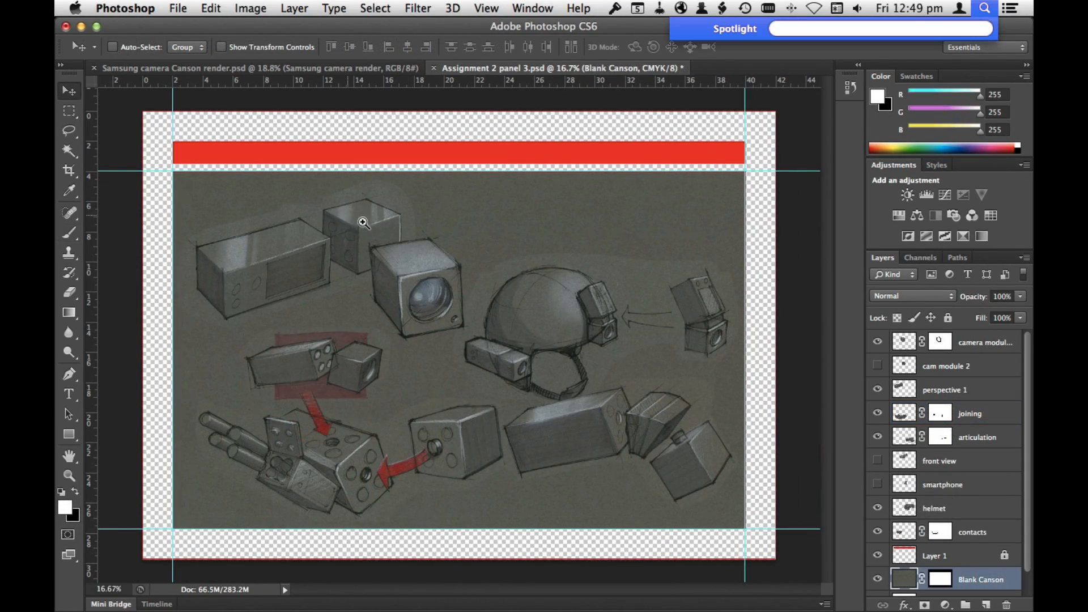
pyautogui.moveTo(362, 223); pyautogui.dragTo(467, 252)
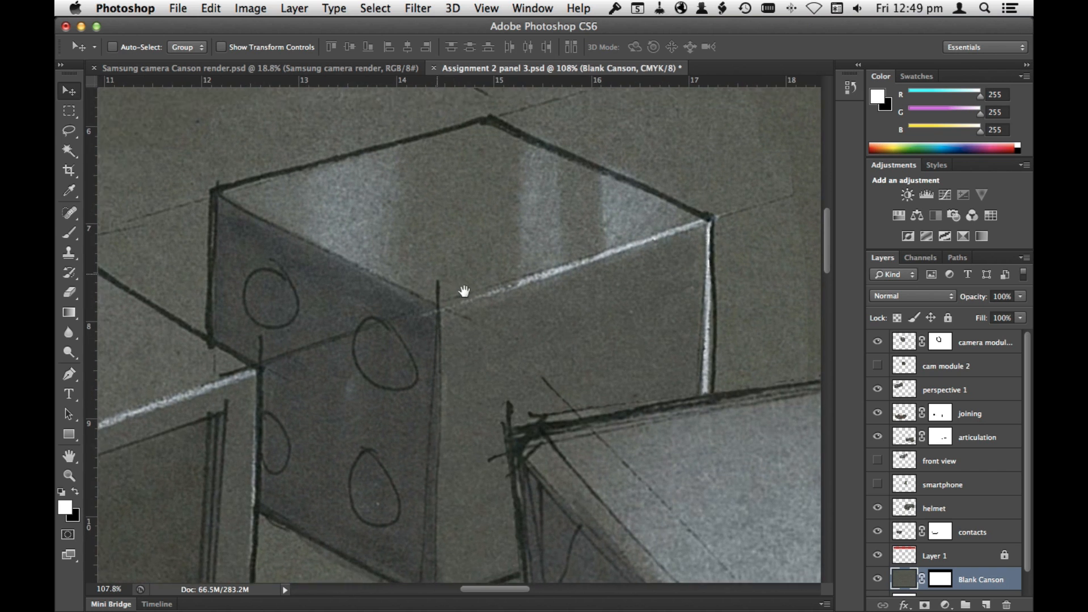
pyautogui.moveTo(464, 292); pyautogui.dragTo(665, 407)
pyautogui.press('super+l')
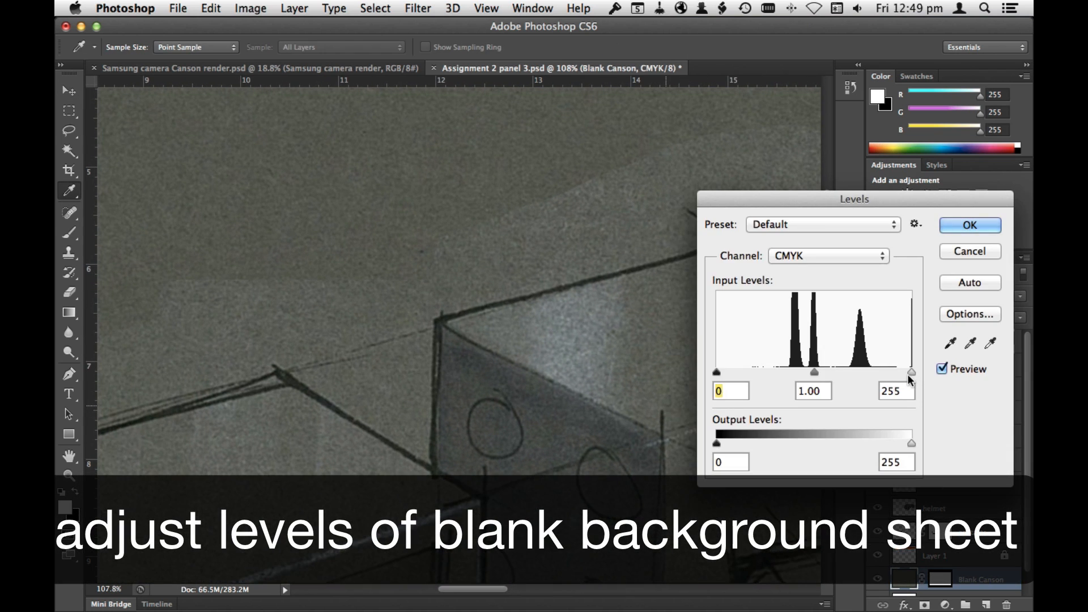
pyautogui.moveTo(907, 374); pyautogui.dragTo(904, 376)
# Step: Examine how the adjusted background blends with the paper around the sketches across the page
pyautogui.press('super+minus')
pyautogui.press('super+minus')
pyautogui.press('super+minus')
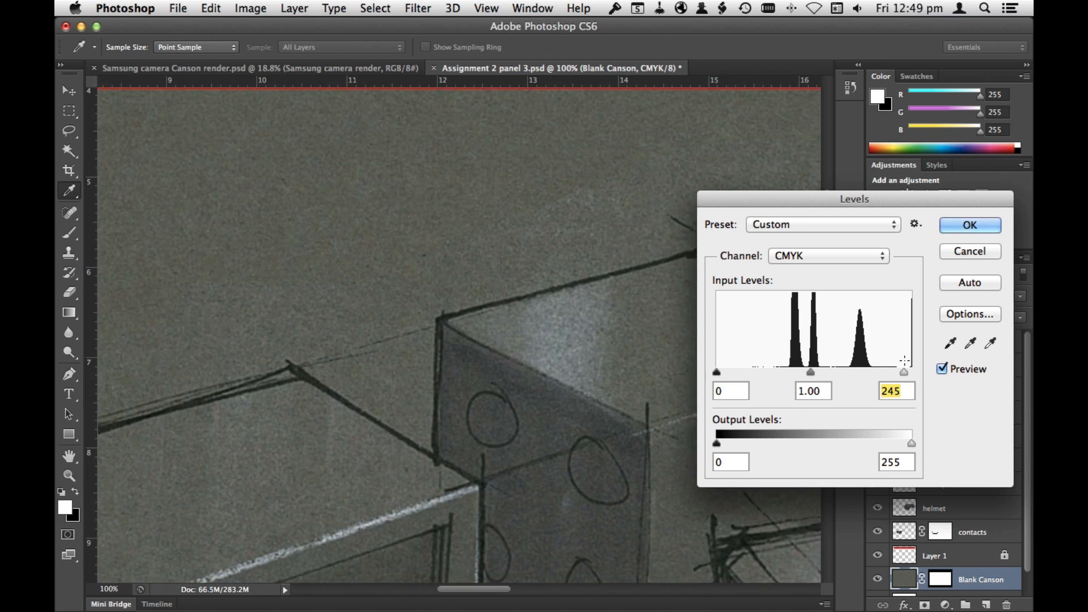
pyautogui.moveTo(456, 488); pyautogui.dragTo(506, 232)
pyautogui.moveTo(481, 447); pyautogui.dragTo(391, 355)
pyautogui.moveTo(542, 432); pyautogui.dragTo(188, 355)
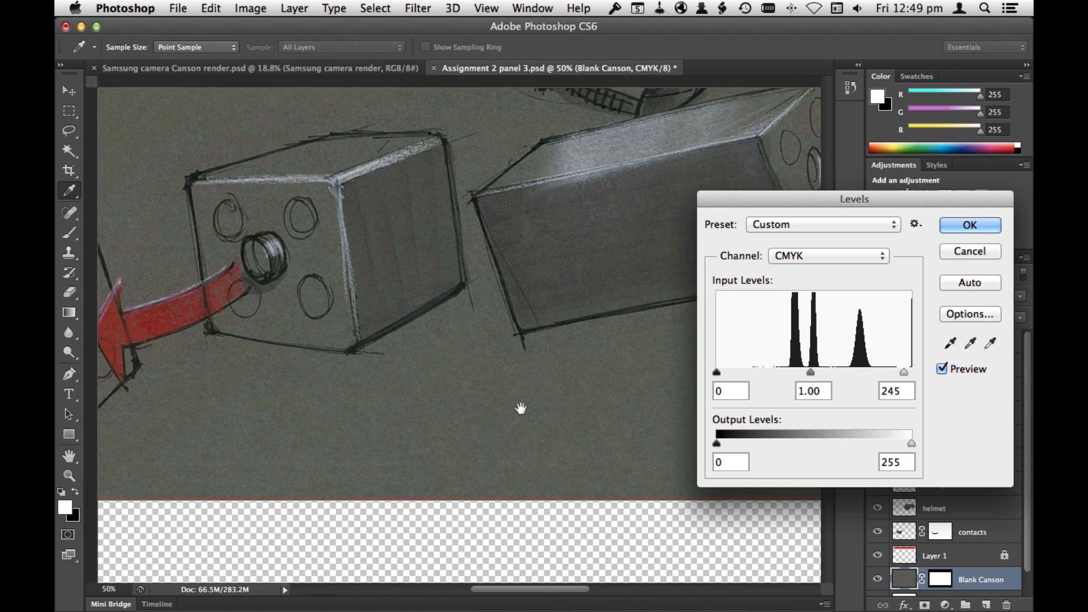
pyautogui.moveTo(503, 398); pyautogui.dragTo(272, 552)
pyautogui.moveTo(532, 367); pyautogui.dragTo(374, 473)
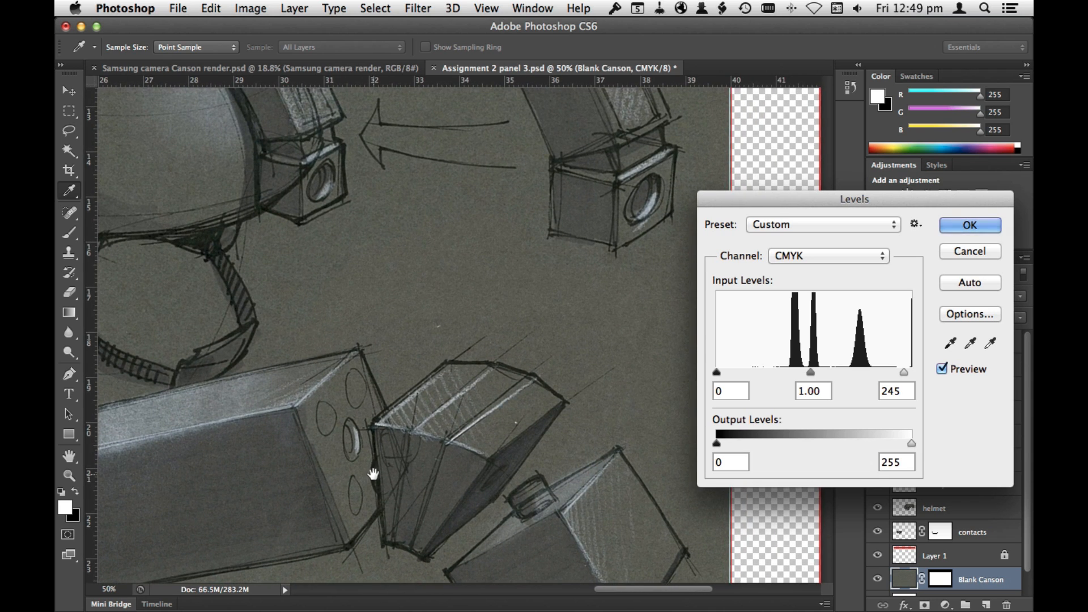
# Step: Compare the background with the Levels preview off and on, and apply the adjustment
pyautogui.click(942, 371)
pyautogui.click(942, 371)
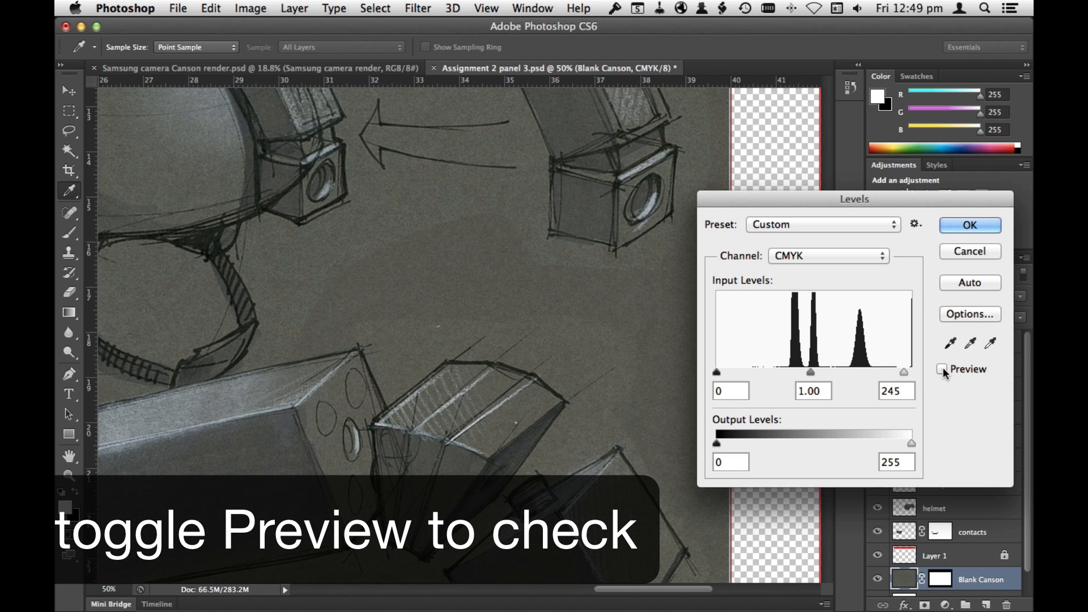
pyautogui.click(942, 370)
pyautogui.moveTo(635, 389); pyautogui.dragTo(610, 403)
pyautogui.press('super+space')
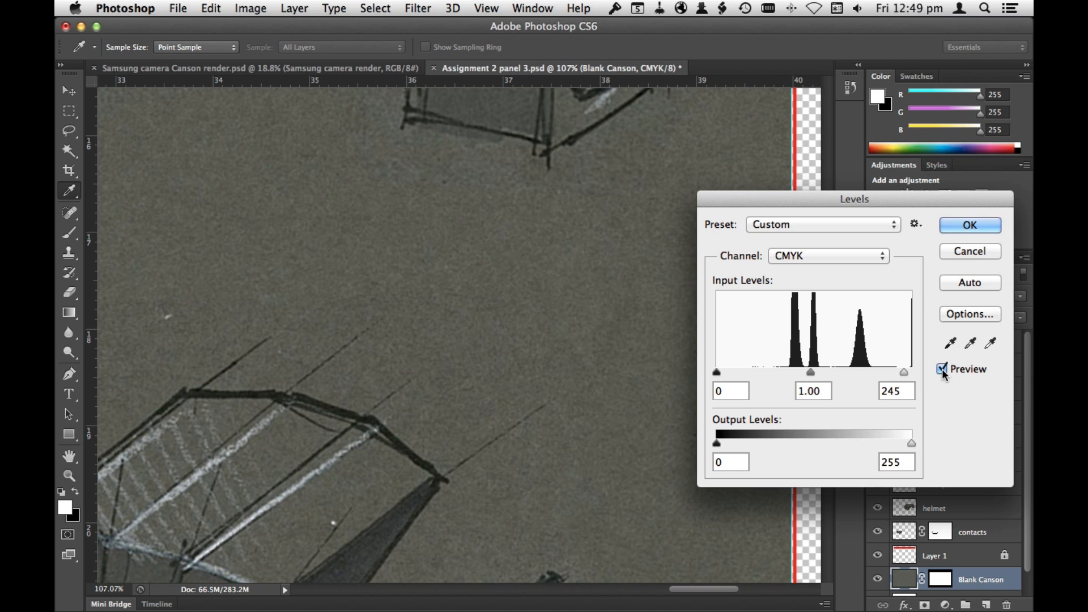
pyautogui.click(981, 232)
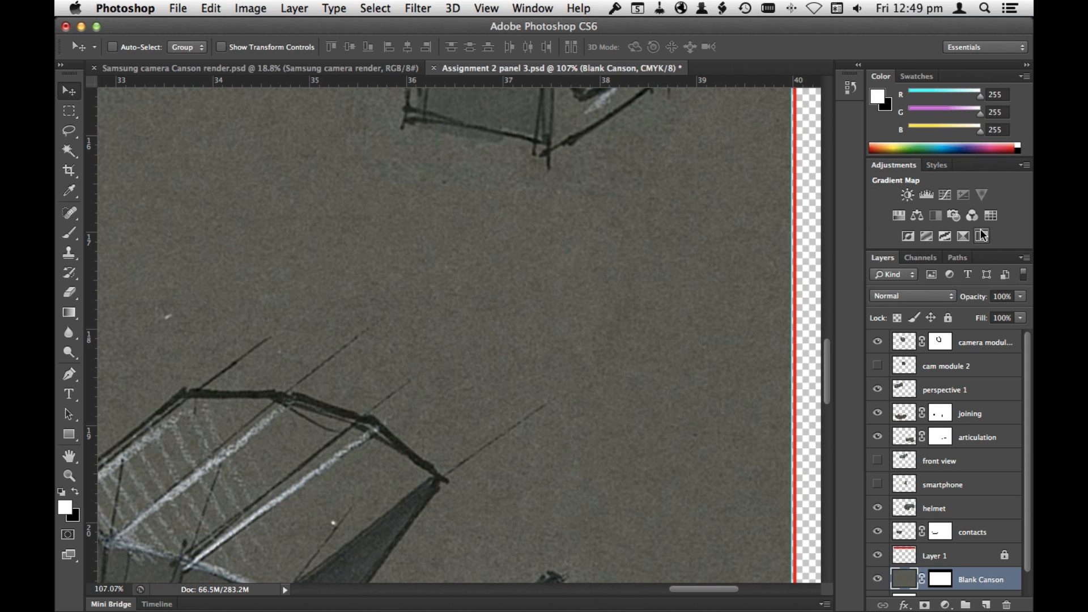
# Step: Disable the Blank Canson layer's mask, hide the red banner on Layer 1, and save the document
pyautogui.press('super+minus')
pyautogui.press('super+minus')
pyautogui.press('super+minus')
pyautogui.press('super+minus')
pyautogui.press('super+minus')
pyautogui.press('super+minus')
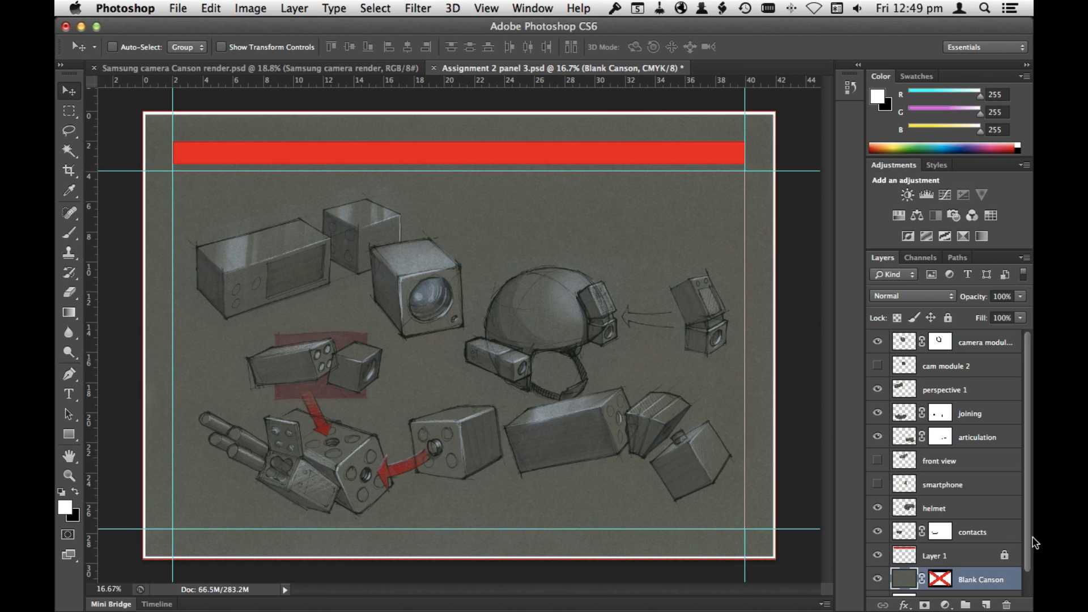
pyautogui.moveTo(1029, 537); pyautogui.dragTo(1027, 566)
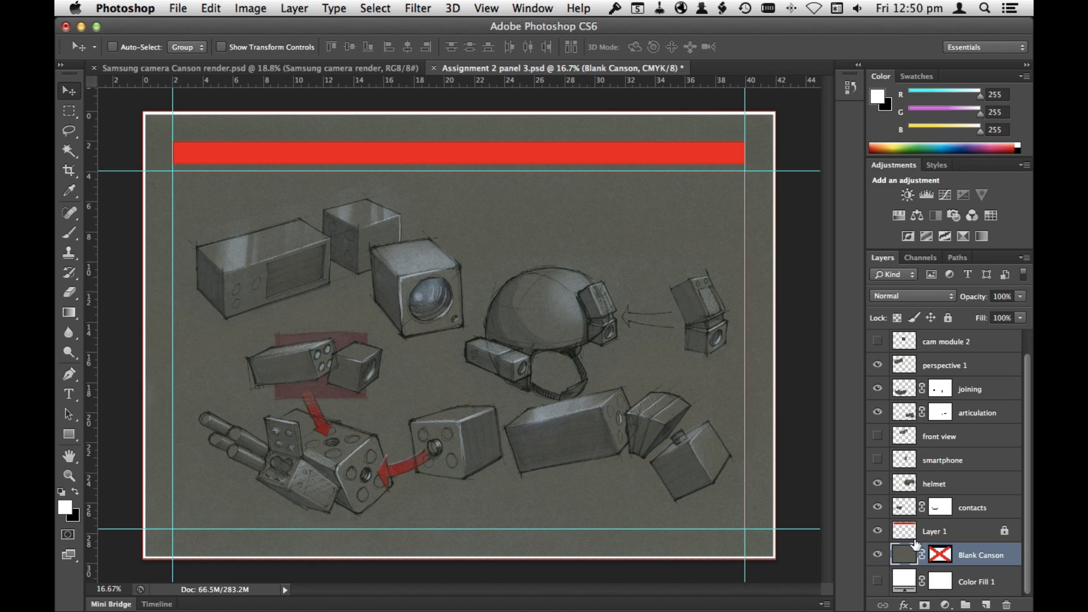
pyautogui.click(877, 531)
pyautogui.press('super+s')
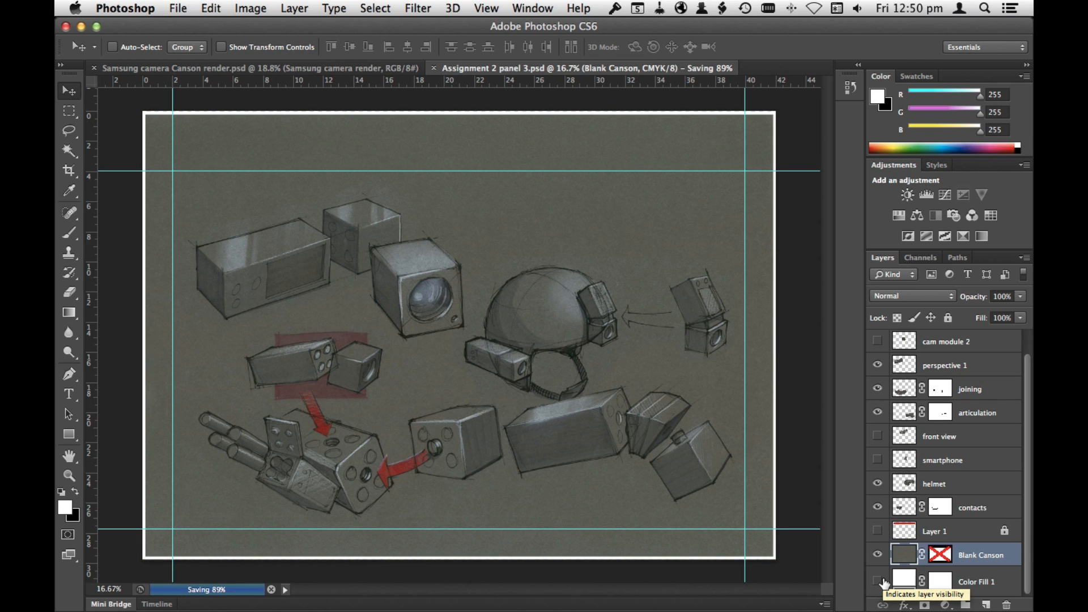
# Step: Switch to Illustrator and place Assignment 2 panel 3.psd as a linked file on page 3
pyautogui.press('super+Tab')
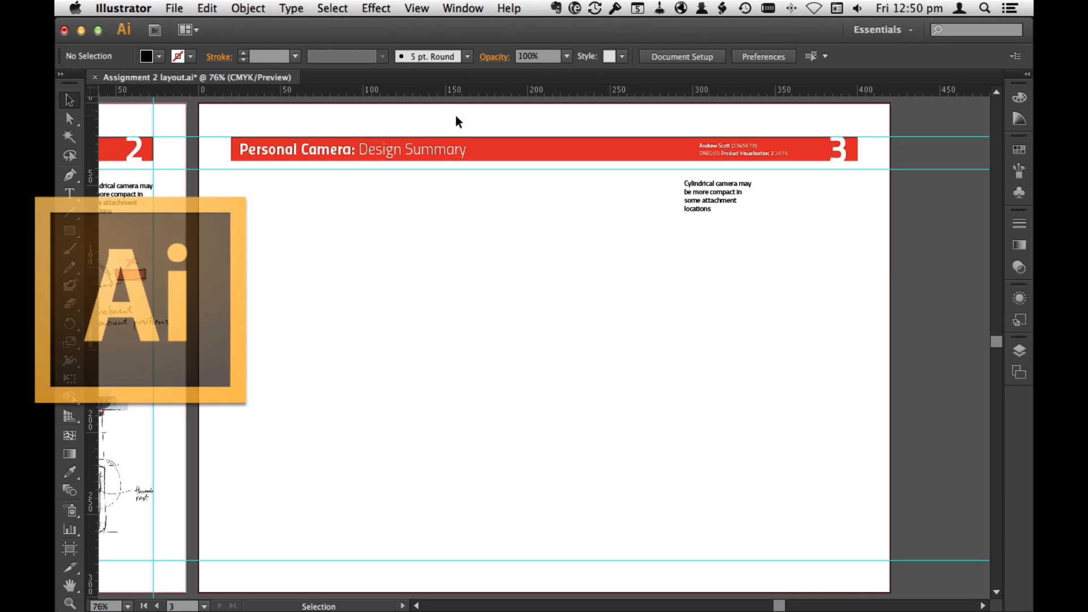
pyautogui.click(173, 8)
pyautogui.click(190, 227)
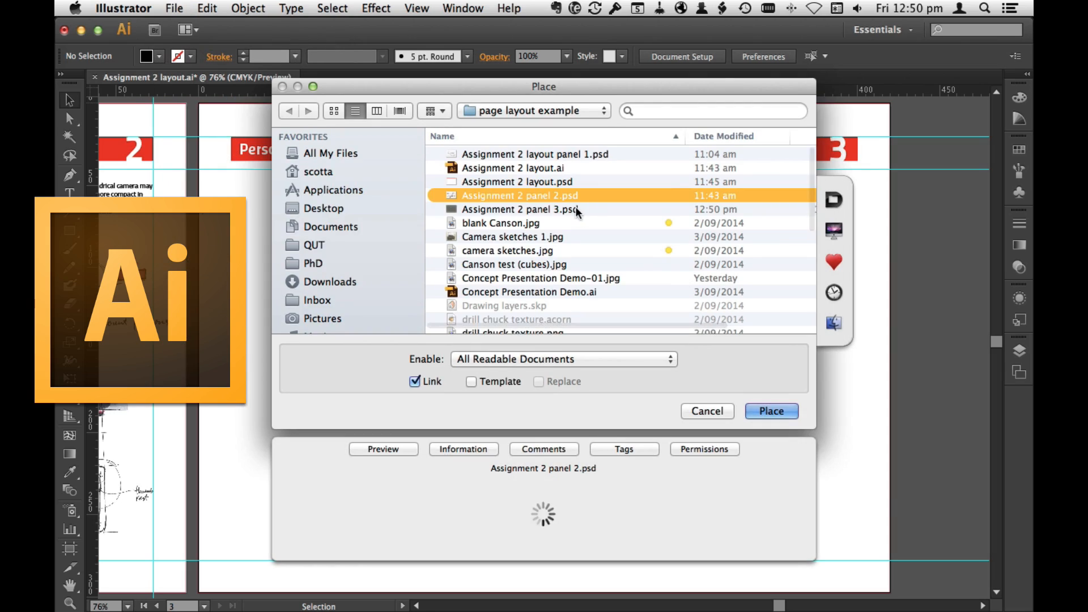
pyautogui.click(775, 408)
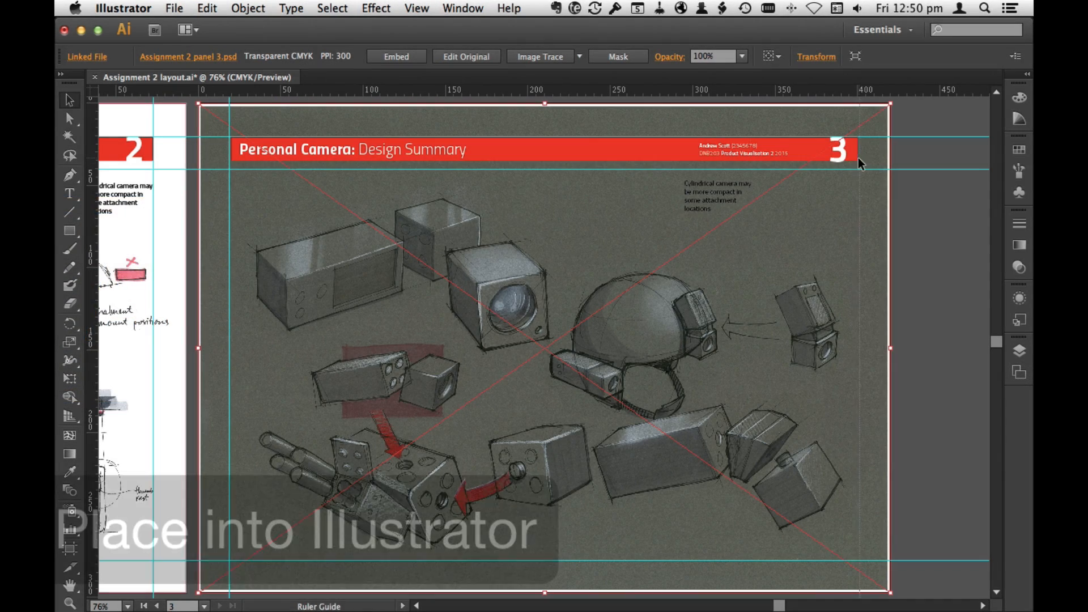
# Step: Set a vertical guide at the title bar's far end and draw a rectangle filling the guide-bounded area below the bar
pyautogui.moveTo(858, 158); pyautogui.dragTo(857, 158)
pyautogui.click(929, 153)
pyautogui.click(70, 231)
pyautogui.moveTo(232, 170)
pyautogui.mouseDown()
pyautogui.moveTo(867, 552)
pyautogui.moveTo(857, 560)
pyautogui.mouseUp()
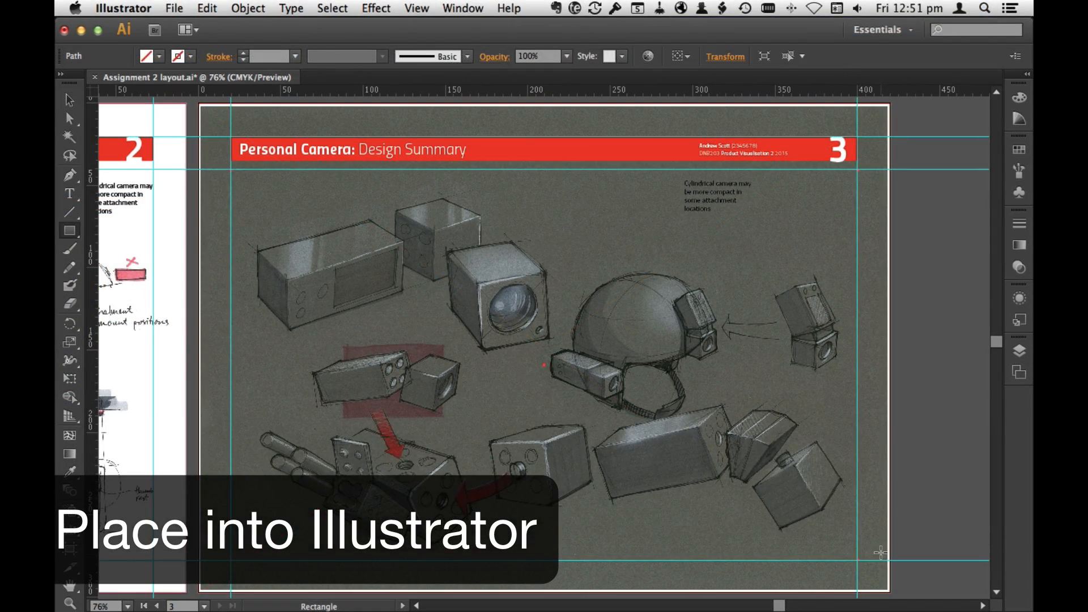
# Step: Make a clipping mask from the rectangle and the placed sketch image on page 3, and deselect it
pyautogui.click(72, 99)
pyautogui.keyDown('shift'); pyautogui.click(881, 225); pyautogui.keyUp('shift')
pyautogui.click(247, 8)
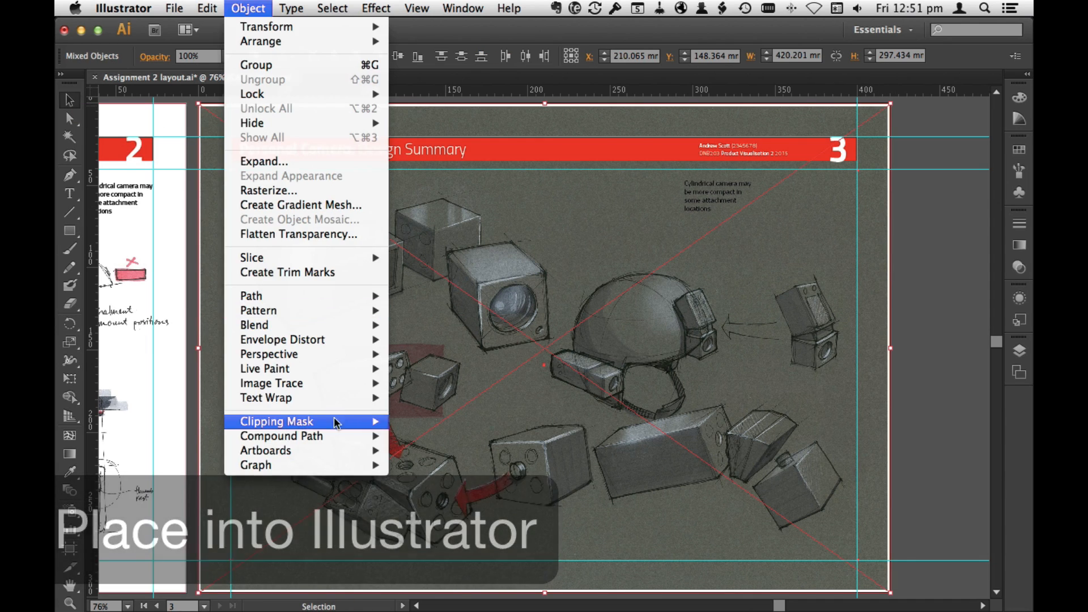
pyautogui.click(453, 420)
pyautogui.click(886, 302)
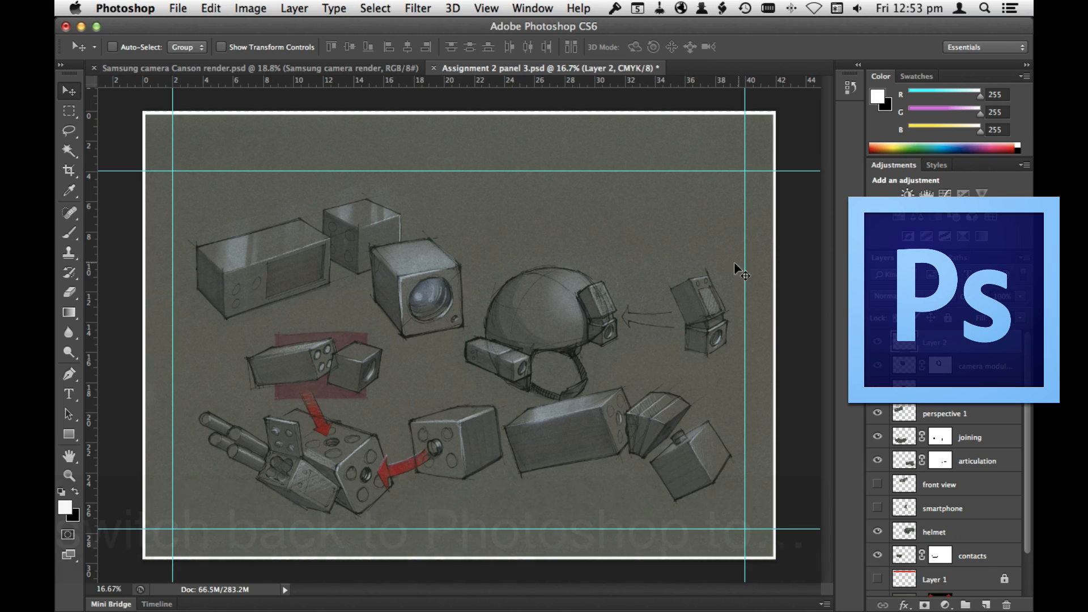
# Step: Switch to Photoshop and brush soft white highlights onto the front camera cube's upper corner and lens on Layer 2, using a 64 px brush
pyautogui.press('b')
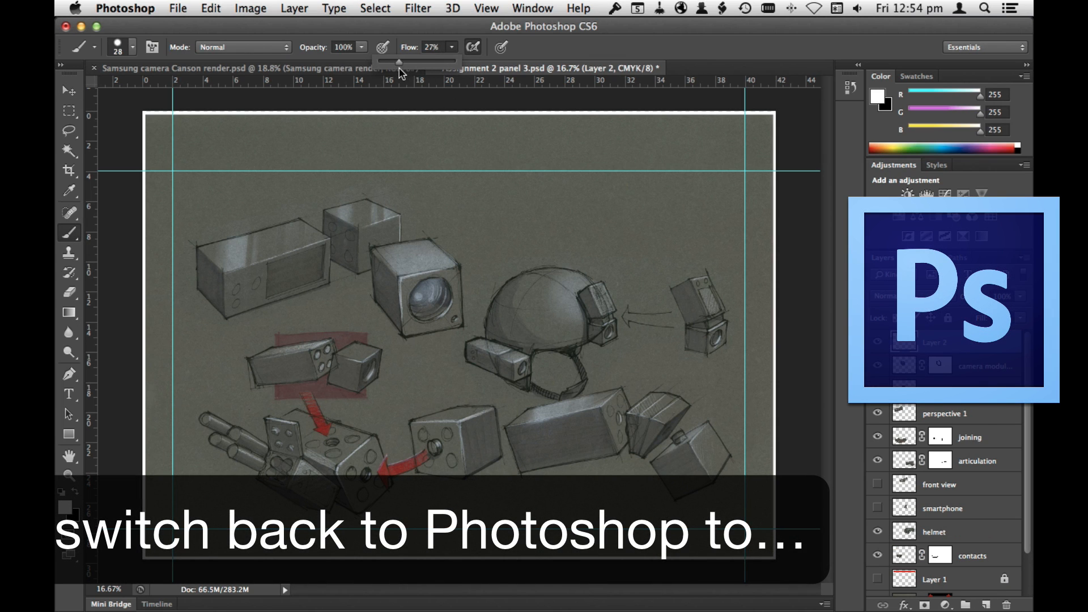
pyautogui.rightClick(514, 237)
pyautogui.click(539, 343)
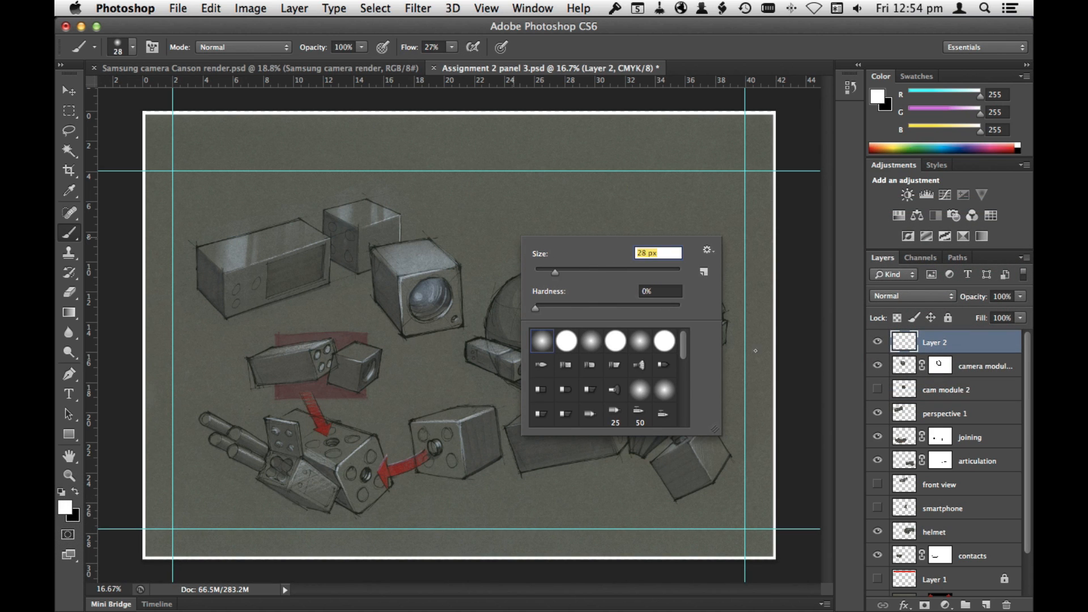
pyautogui.click(731, 197)
pyautogui.press('space')
pyautogui.press('super+space')
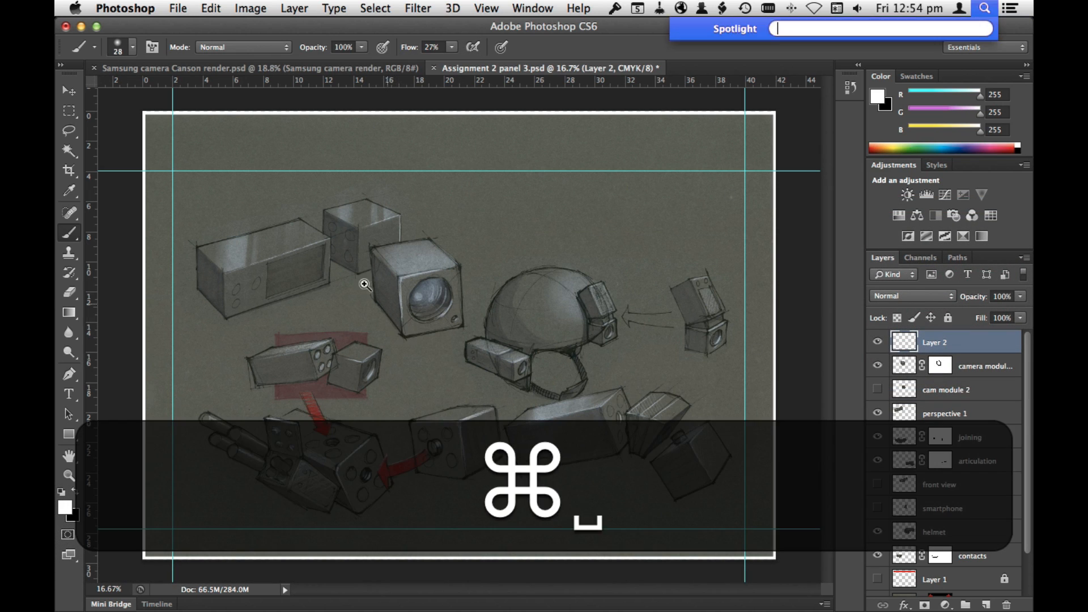
pyautogui.moveTo(322, 280); pyautogui.dragTo(344, 398)
pyautogui.rightClick(652, 369)
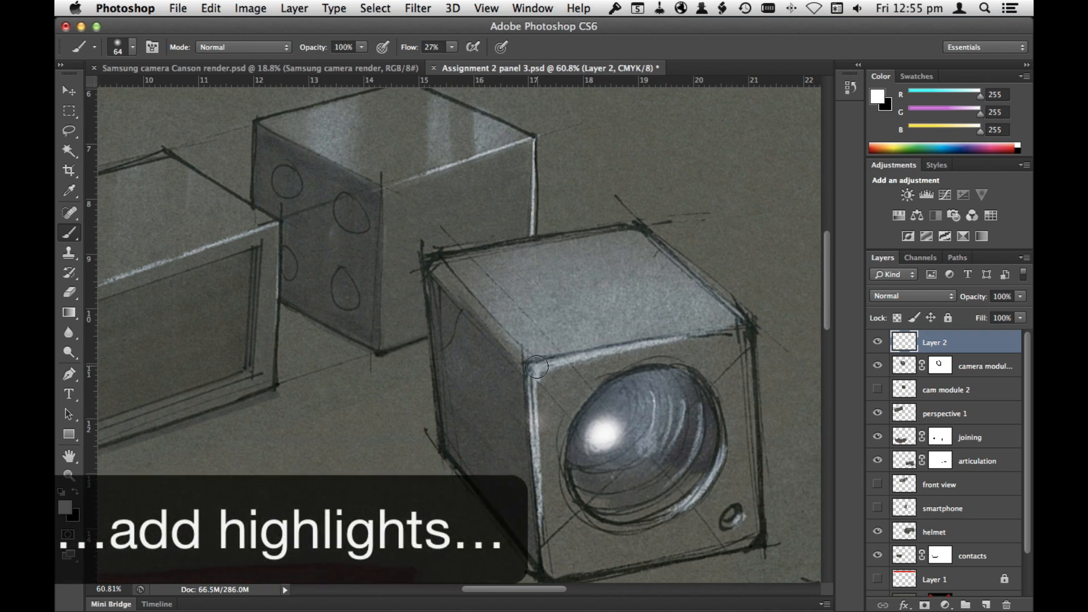
pyautogui.click(532, 368)
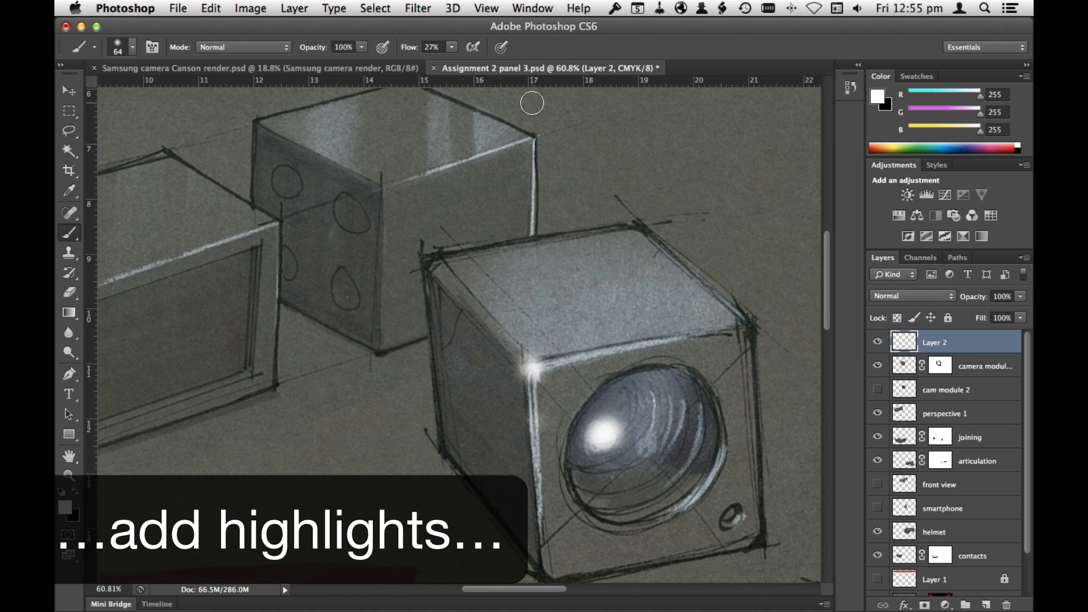
# Step: Add smaller reflection dots inside the camera lens with a 28 px brush, and undo the stray last stroke
pyautogui.rightClick(662, 287)
pyautogui.click(717, 393)
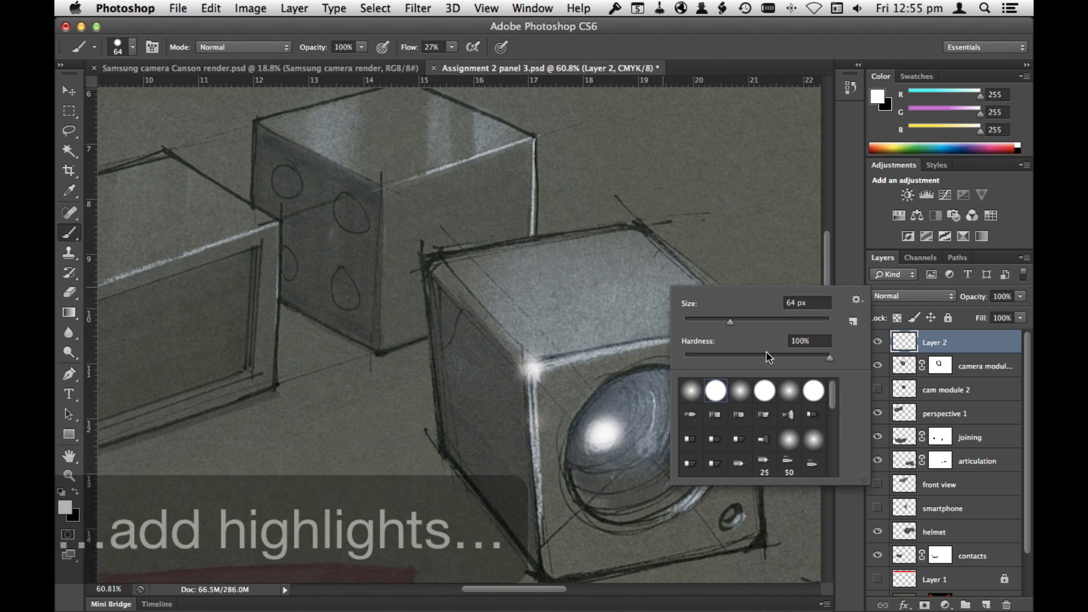
pyautogui.moveTo(730, 323); pyautogui.dragTo(705, 325)
pyautogui.click(647, 442)
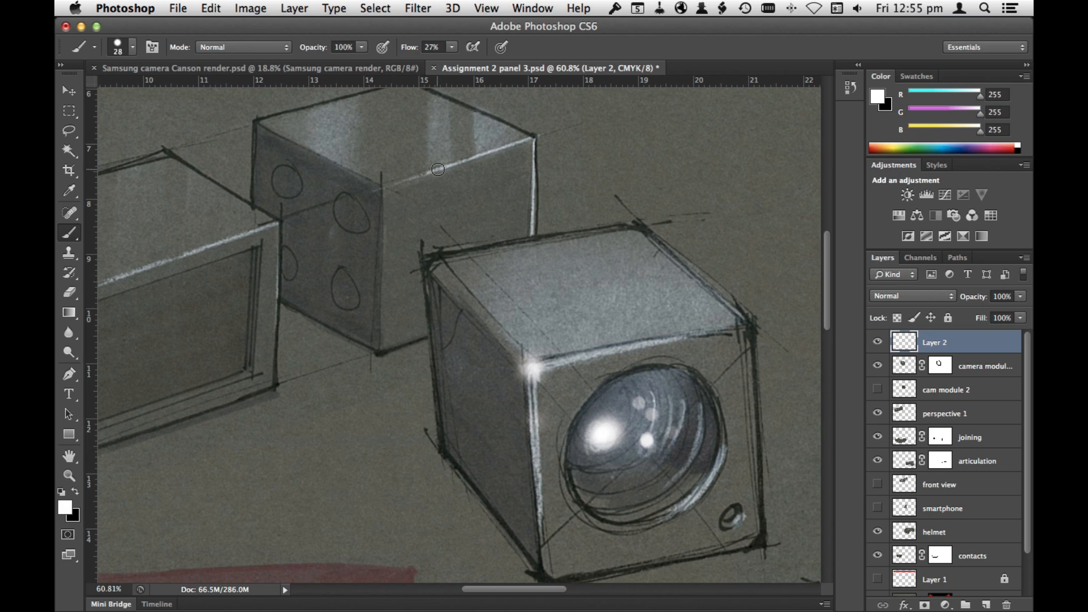
pyautogui.press('super+z')
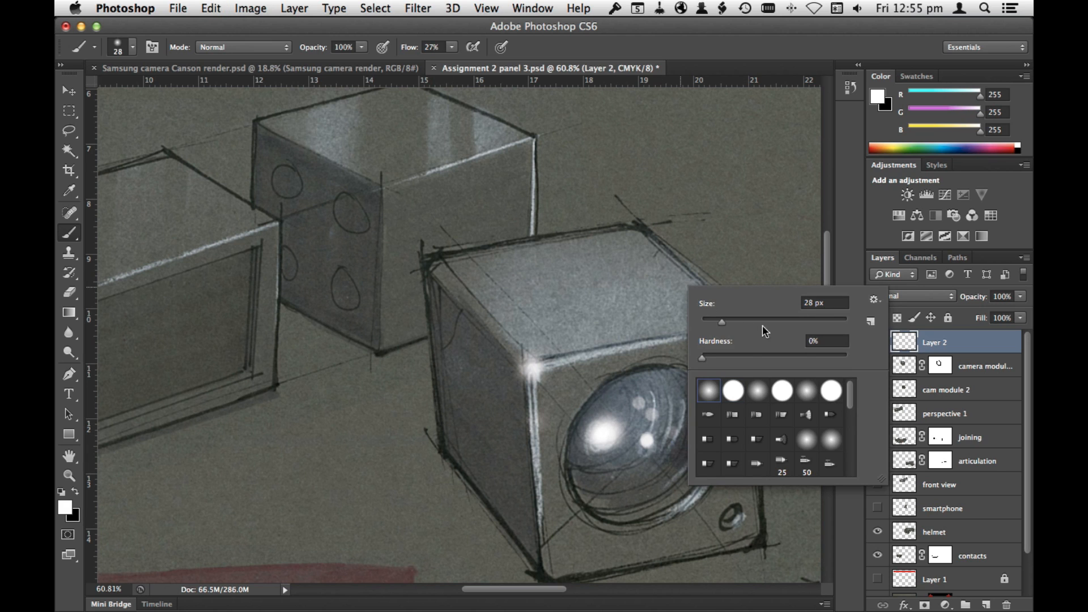
pyautogui.press('Escape')
# Step: Lower the brush flow to 14% and paint highlights along the long box's front top edge and its recessed panel's lower edge
pyautogui.moveTo(392, 388)
pyautogui.mouseDown()
pyautogui.moveTo(485, 369)
pyautogui.moveTo(750, 365)
pyautogui.mouseUp()
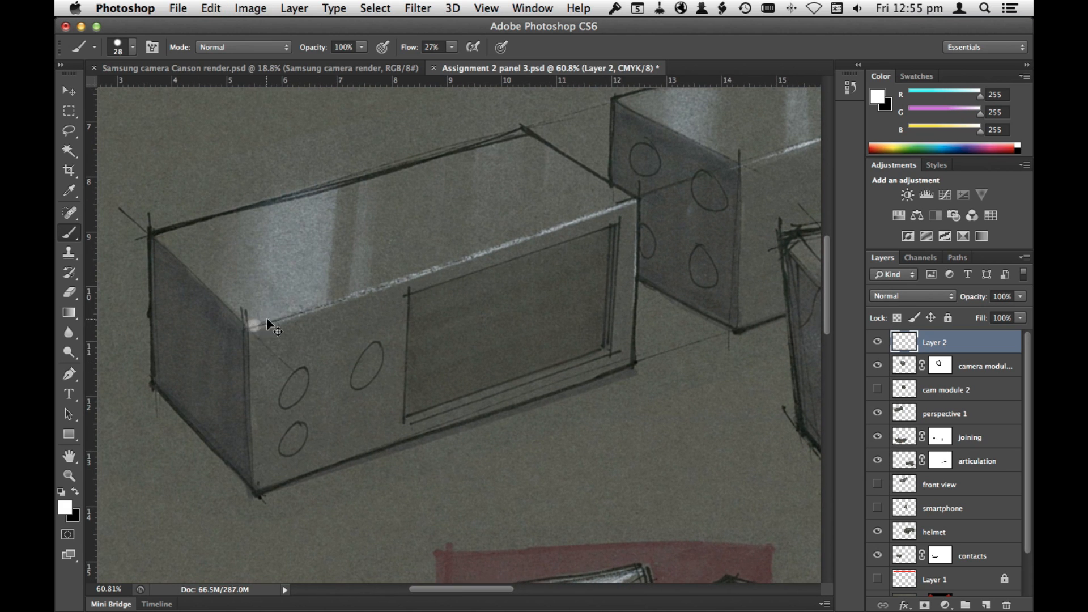
pyautogui.rightClick(582, 360)
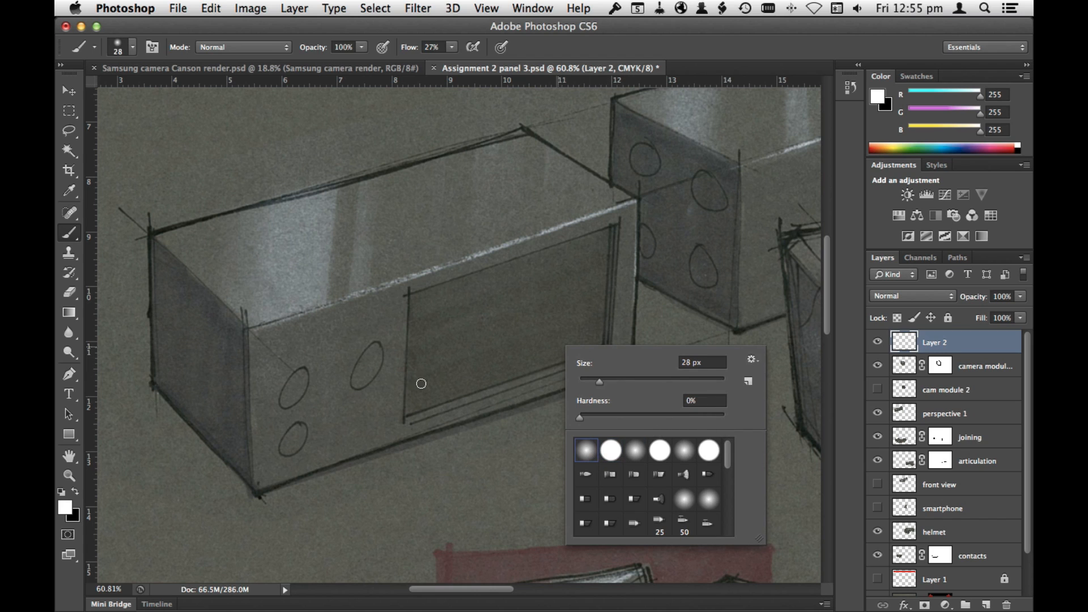
pyautogui.click(860, 536)
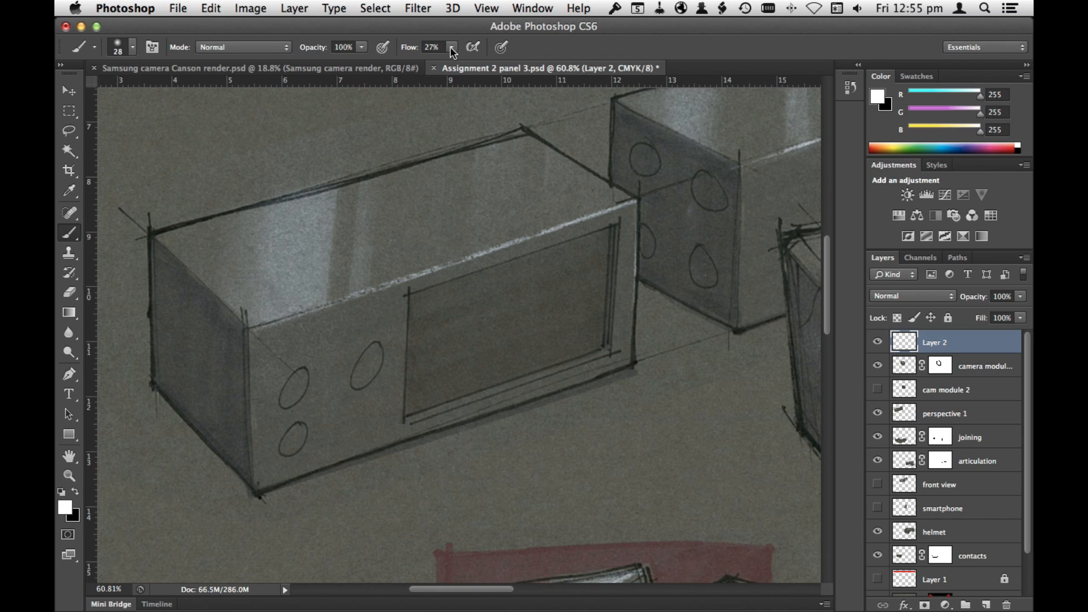
pyautogui.moveTo(452, 47); pyautogui.dragTo(445, 63)
pyautogui.moveTo(247, 327); pyautogui.dragTo(336, 299)
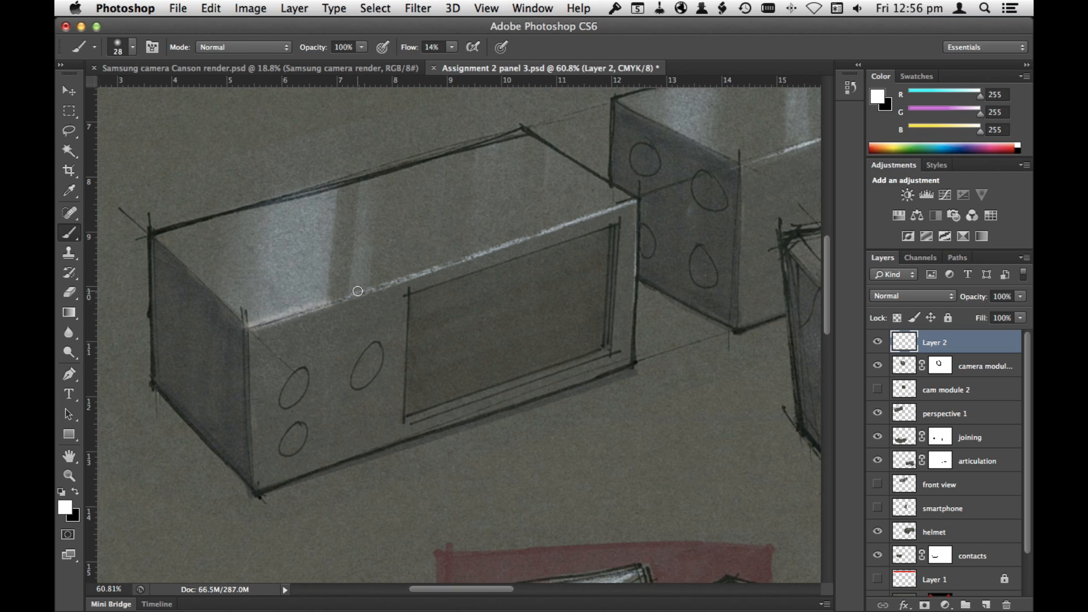
pyautogui.moveTo(525, 383)
pyautogui.mouseDown()
pyautogui.moveTo(599, 355)
pyautogui.moveTo(415, 413)
pyautogui.moveTo(602, 354)
pyautogui.mouseUp()
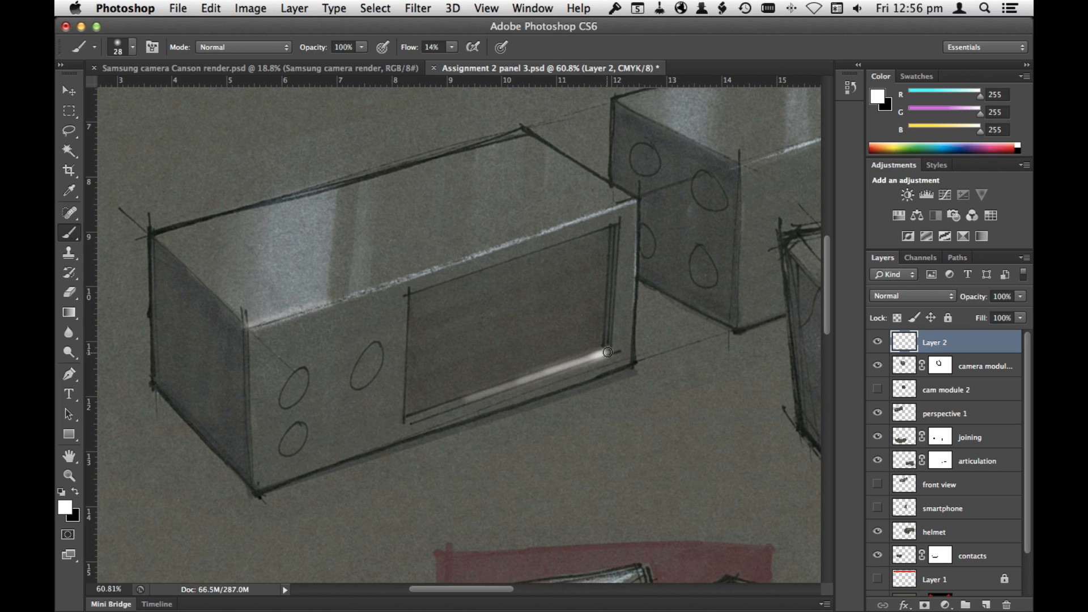
# Step: Paint soft highlights on the edges and sockets of the remaining camera modules
pyautogui.hscroll(6, 704, 316)
pyautogui.scroll(2, 704, 316)
pyautogui.keyDown('alt'); pyautogui.click(568, 218); pyautogui.keyUp('alt')
pyautogui.moveTo(554, 225)
pyautogui.mouseDown()
pyautogui.moveTo(412, 266)
pyautogui.moveTo(565, 223)
pyautogui.mouseUp()
pyautogui.moveTo(736, 360)
pyautogui.mouseDown()
pyautogui.moveTo(522, 311)
pyautogui.moveTo(317, 164)
pyautogui.mouseUp()
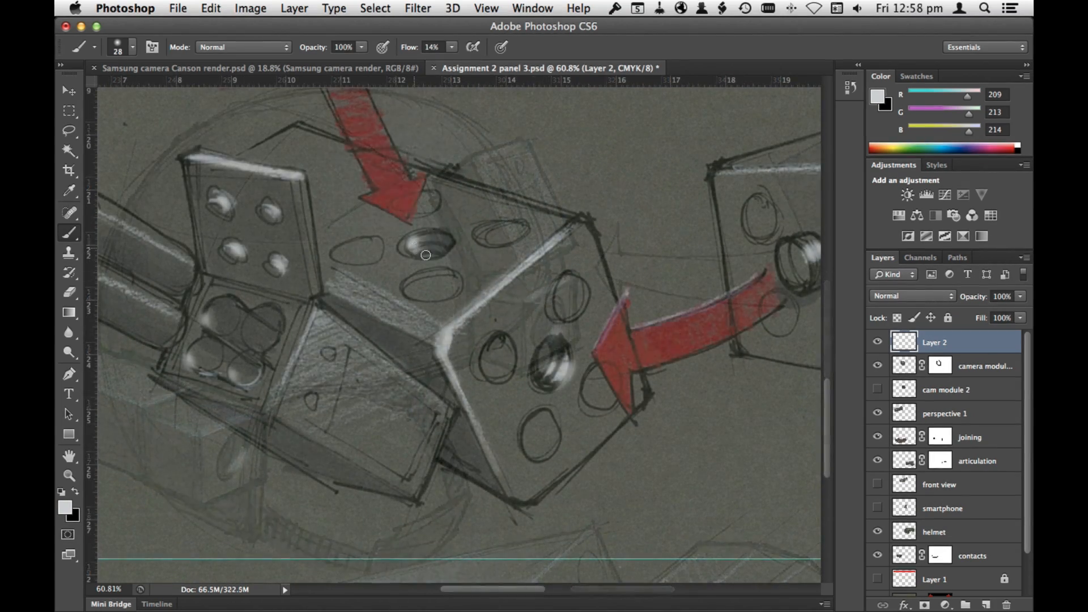
# Step: Brush light grey highlights along the upper sides of the cylinders beside the joining module
pyautogui.moveTo(232, 267); pyautogui.dragTo(487, 309)
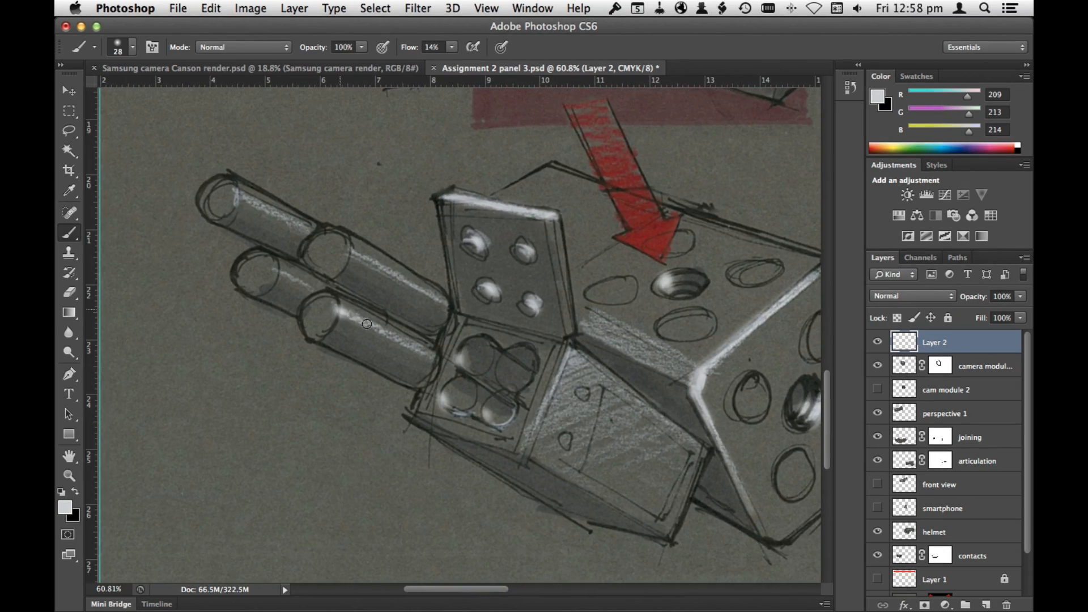
pyautogui.moveTo(381, 267); pyautogui.dragTo(433, 294)
pyautogui.moveTo(238, 194); pyautogui.dragTo(309, 228)
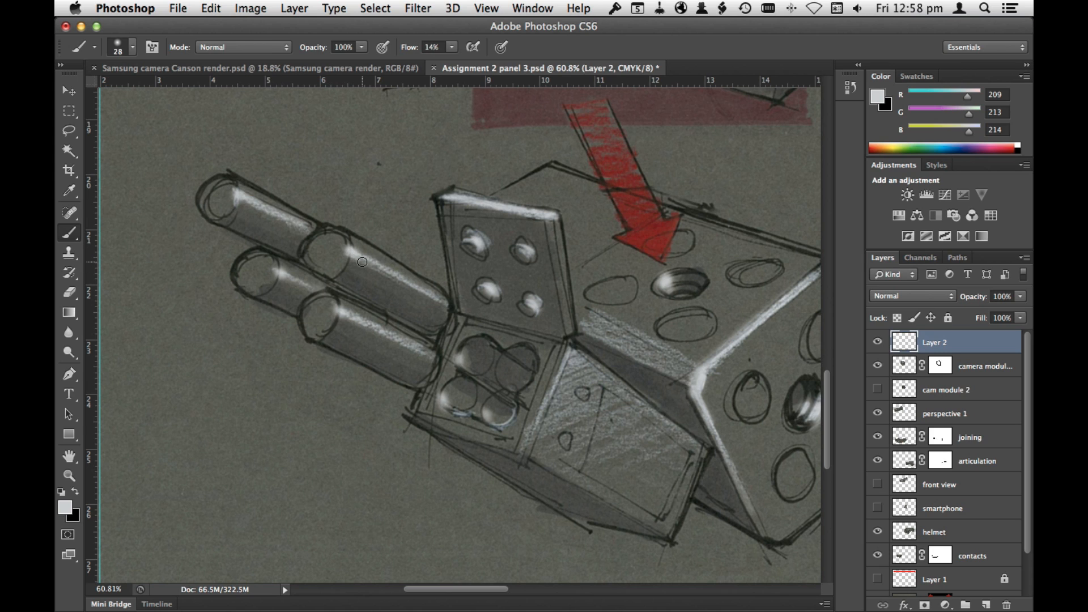
# Step: Add a new layer beneath Layer 2 and paint soft black shade under the articulated modules with a 489 px brush
pyautogui.press('super+0')
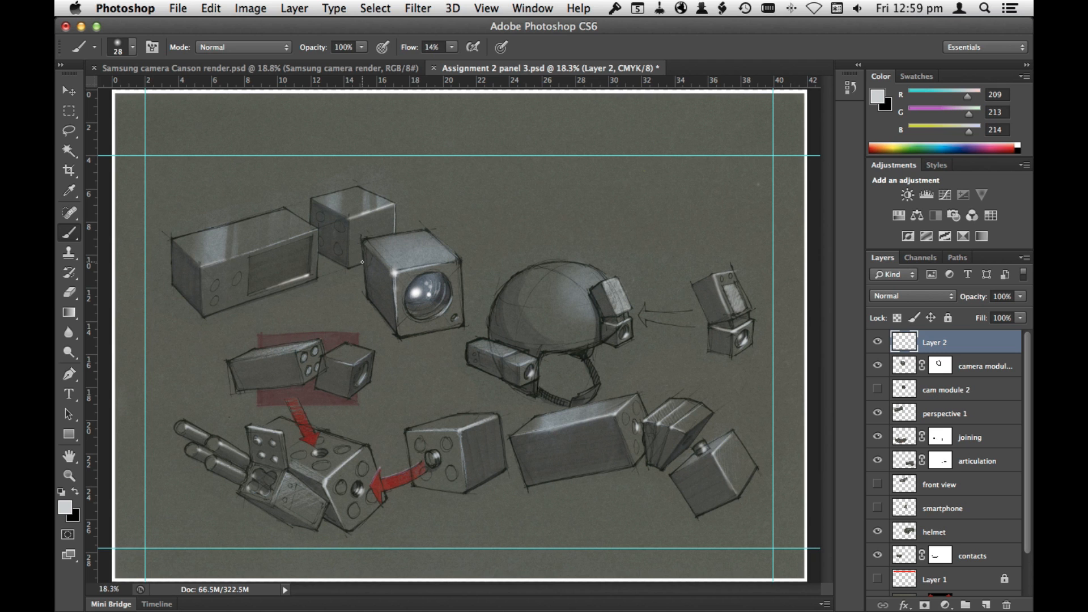
pyautogui.keyDown('super'); pyautogui.click(985, 605); pyautogui.keyUp('super')
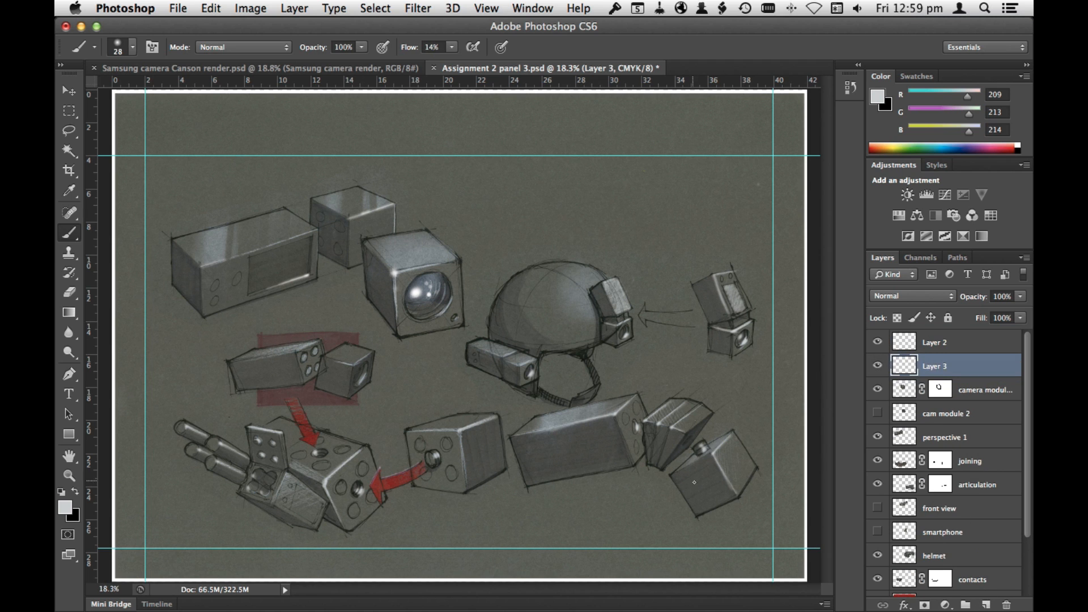
pyautogui.moveTo(633, 451)
pyautogui.mouseDown()
pyautogui.moveTo(716, 437)
pyautogui.moveTo(589, 309)
pyautogui.mouseUp()
pyautogui.rightClick(486, 329)
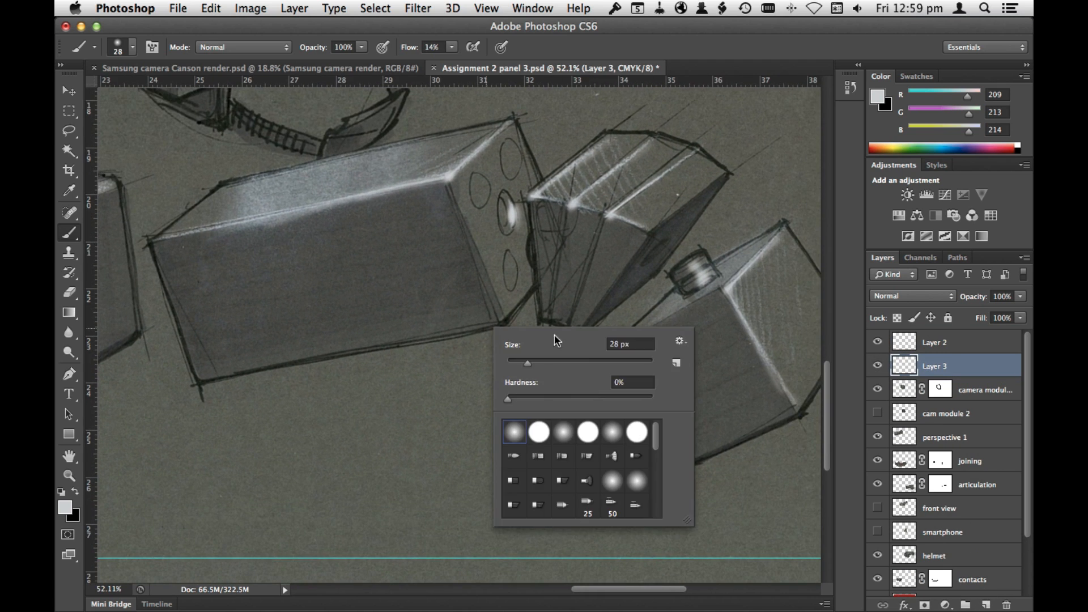
pyautogui.moveTo(558, 364); pyautogui.dragTo(638, 365)
pyautogui.click(76, 491)
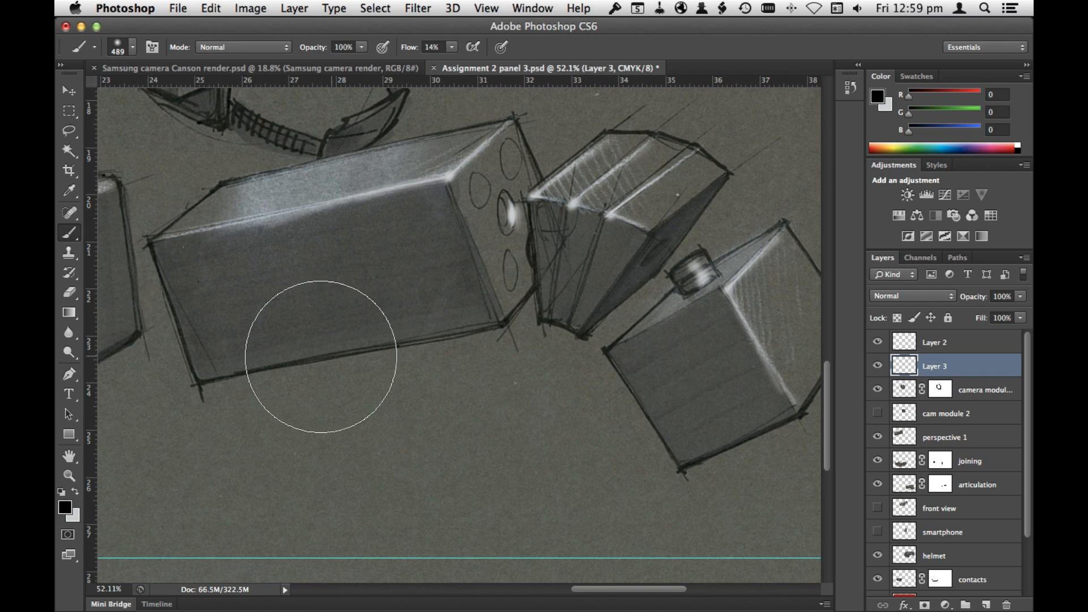
pyautogui.moveTo(320, 357)
pyautogui.mouseDown()
pyautogui.moveTo(552, 311)
pyautogui.moveTo(685, 326)
pyautogui.moveTo(600, 373)
pyautogui.moveTo(306, 358)
pyautogui.moveTo(322, 328)
pyautogui.moveTo(586, 417)
pyautogui.moveTo(421, 244)
pyautogui.mouseUp()
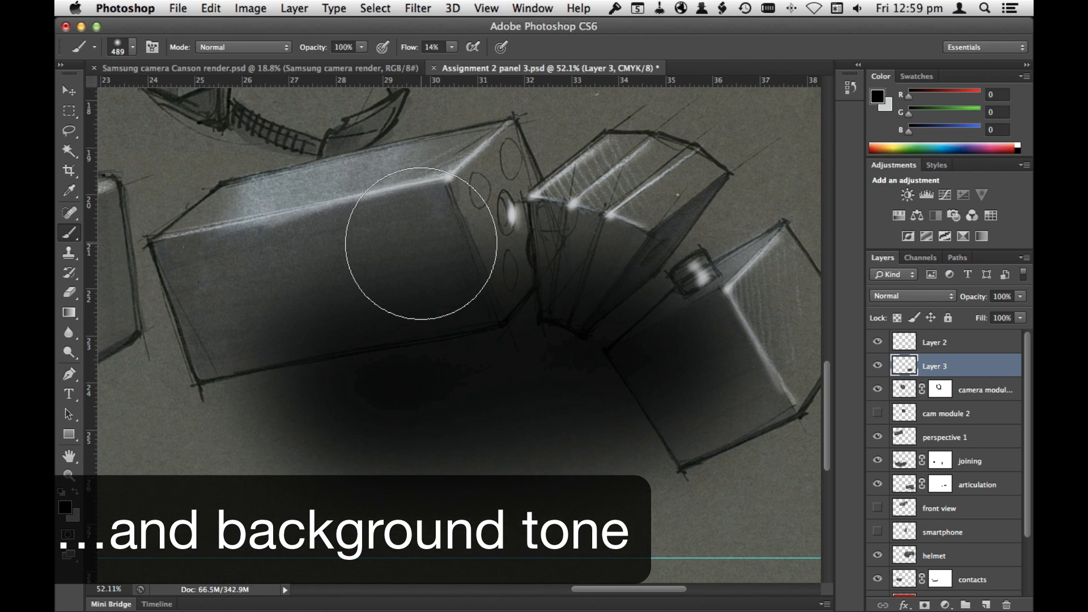
# Step: Erase a few strokes of shade over the articulated box and reduce Layer 3's opacity to 48%
pyautogui.moveTo(272, 302)
pyautogui.mouseDown()
pyautogui.moveTo(460, 278)
pyautogui.moveTo(439, 325)
pyautogui.moveTo(502, 311)
pyautogui.mouseUp()
pyautogui.click(1020, 296)
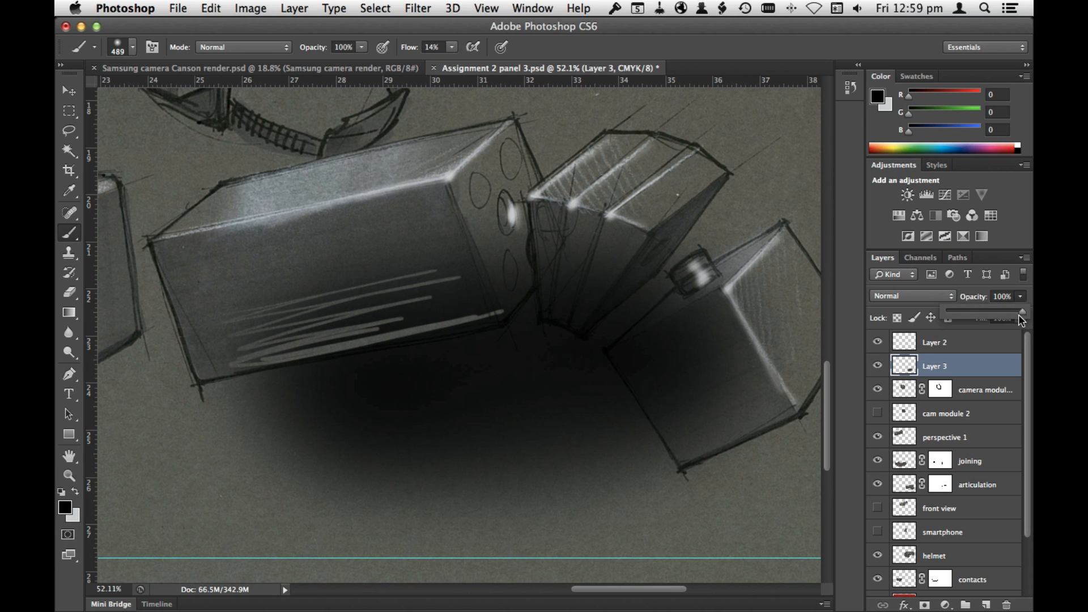
pyautogui.moveTo(1018, 314); pyautogui.dragTo(983, 311)
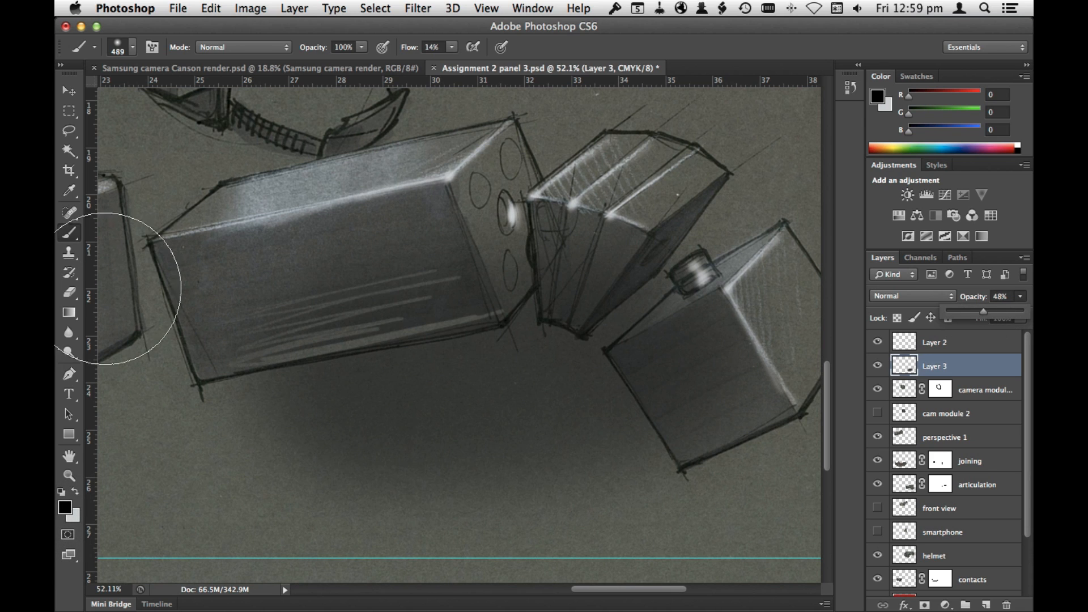
# Step: Erase the shade covering the articulated modules, reducing the eraser to 40 px for the edges
pyautogui.press('e')
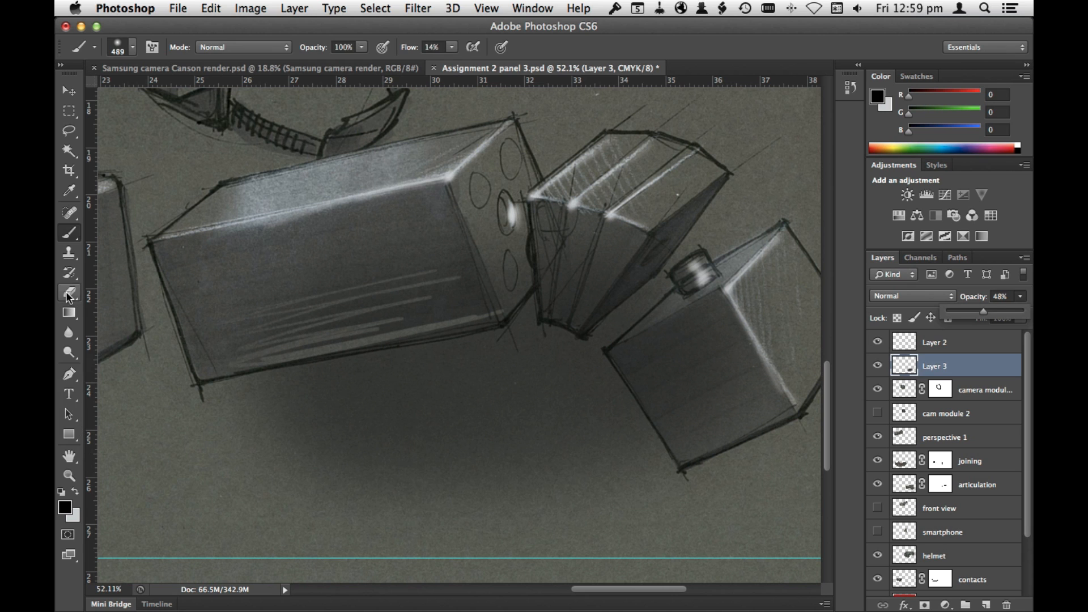
pyautogui.rightClick(449, 333)
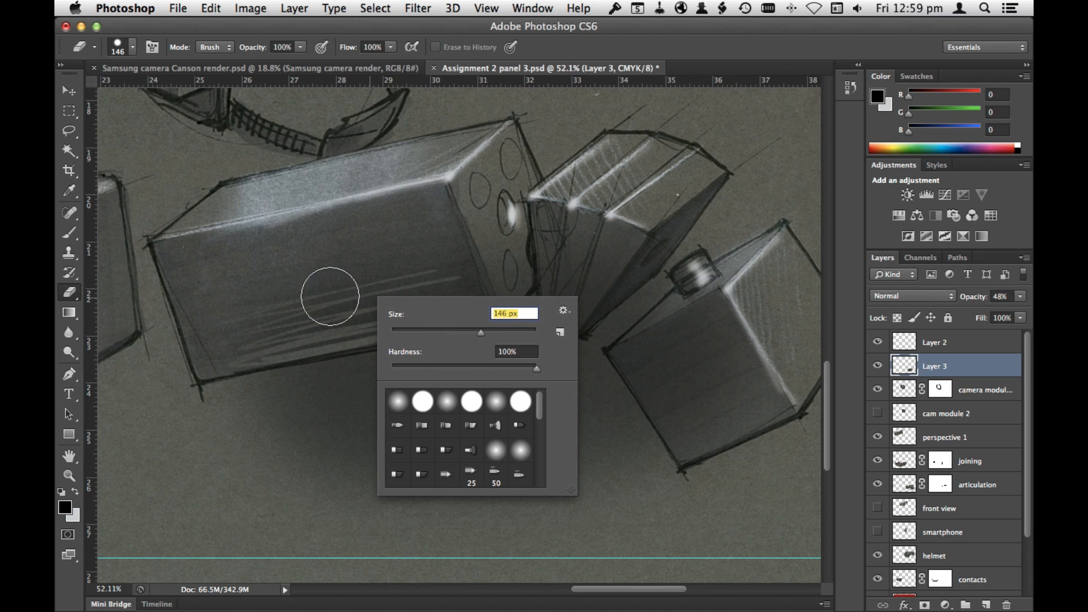
pyautogui.click(590, 244)
pyautogui.moveTo(473, 287)
pyautogui.mouseDown()
pyautogui.moveTo(277, 273)
pyautogui.moveTo(406, 253)
pyautogui.mouseUp()
pyautogui.press('[')
pyautogui.press('[')
pyautogui.press('[')
pyautogui.press('[')
pyautogui.press('[')
pyautogui.press('[')
pyautogui.press('[')
pyautogui.press('[')
# Step: Paint black shade between the two joining modules and erase it where it covers the module face and red arrow
pyautogui.press('super+plus')
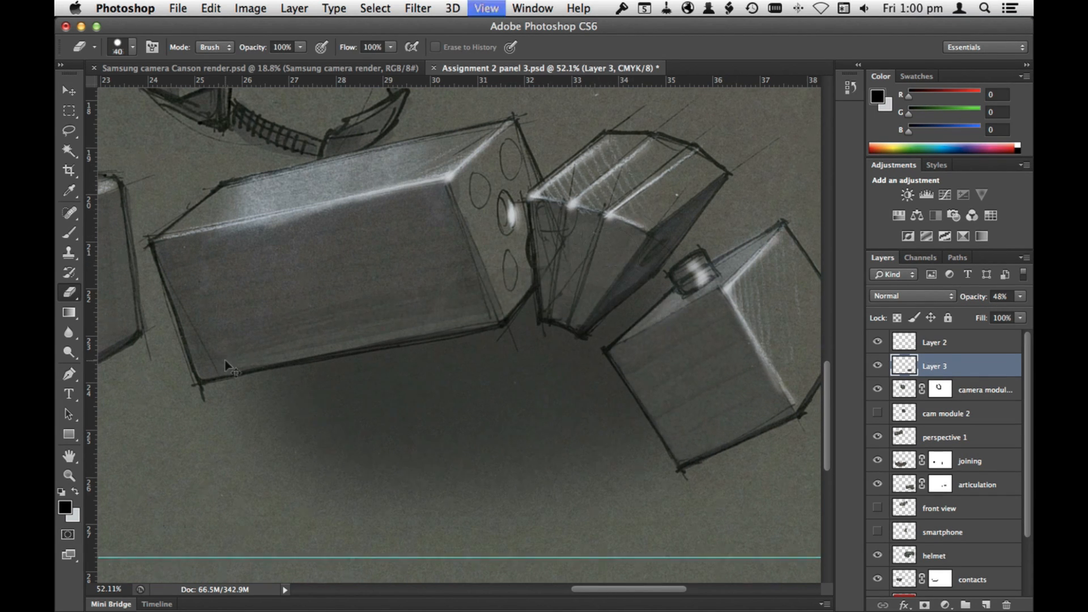
pyautogui.press('super+minus')
pyautogui.press('super+minus')
pyautogui.moveTo(435, 380); pyautogui.dragTo(708, 424)
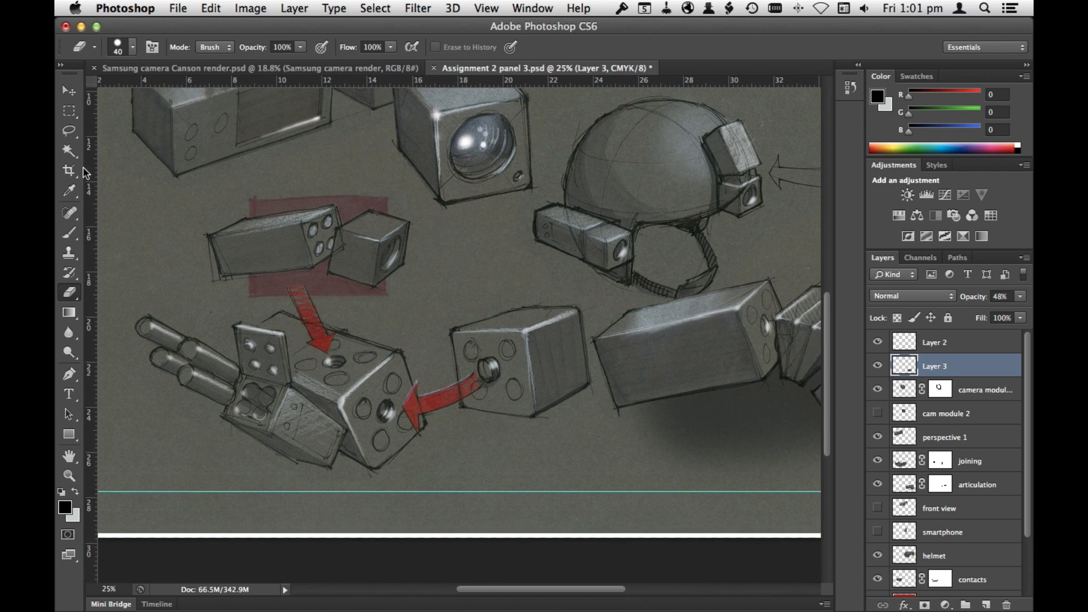
pyautogui.click(69, 232)
pyautogui.moveTo(417, 380)
pyautogui.mouseDown()
pyautogui.moveTo(423, 411)
pyautogui.moveTo(410, 430)
pyautogui.moveTo(410, 387)
pyautogui.moveTo(432, 378)
pyautogui.moveTo(482, 389)
pyautogui.moveTo(469, 403)
pyautogui.moveTo(452, 388)
pyautogui.moveTo(557, 299)
pyautogui.moveTo(559, 329)
pyautogui.moveTo(381, 434)
pyautogui.moveTo(479, 384)
pyautogui.moveTo(388, 430)
pyautogui.moveTo(464, 418)
pyautogui.moveTo(396, 442)
pyautogui.moveTo(509, 375)
pyautogui.moveTo(548, 407)
pyautogui.mouseUp()
pyautogui.click(70, 293)
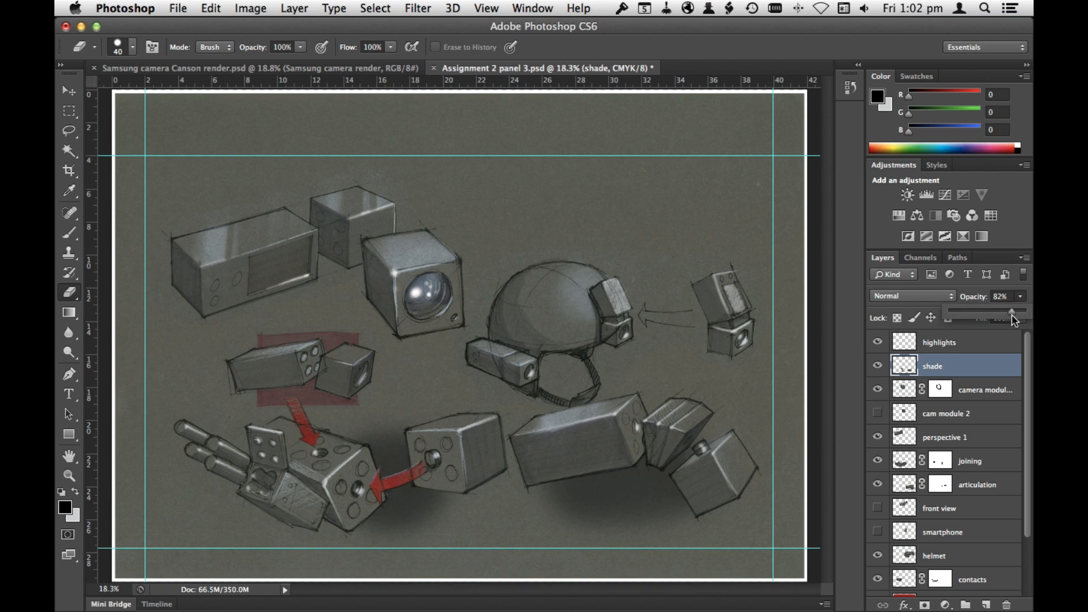
# Step: Set the shade layer's opacity to 80% and save the document
pyautogui.moveTo(1013, 320)
pyautogui.mouseDown()
pyautogui.moveTo(1021, 324)
pyautogui.moveTo(1000, 316)
pyautogui.mouseUp()
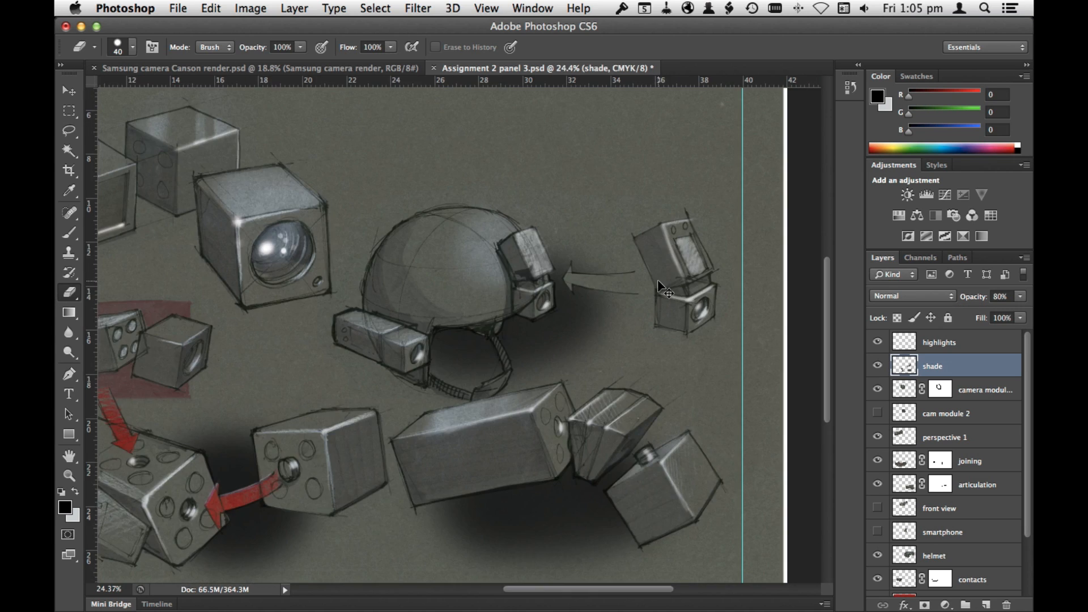
pyautogui.press('super+0')
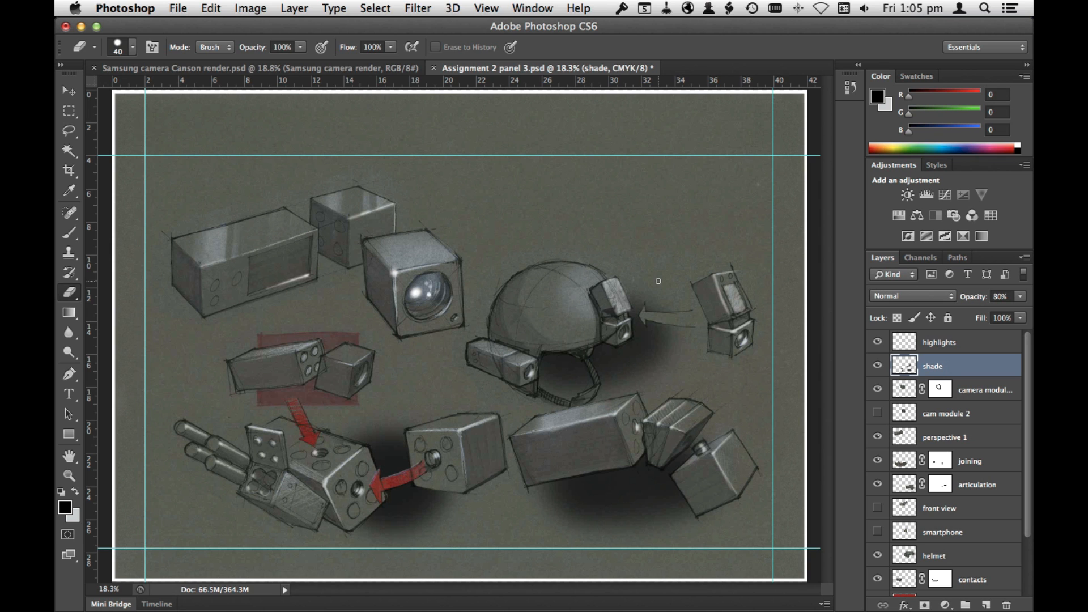
pyautogui.click(178, 8)
pyautogui.click(204, 172)
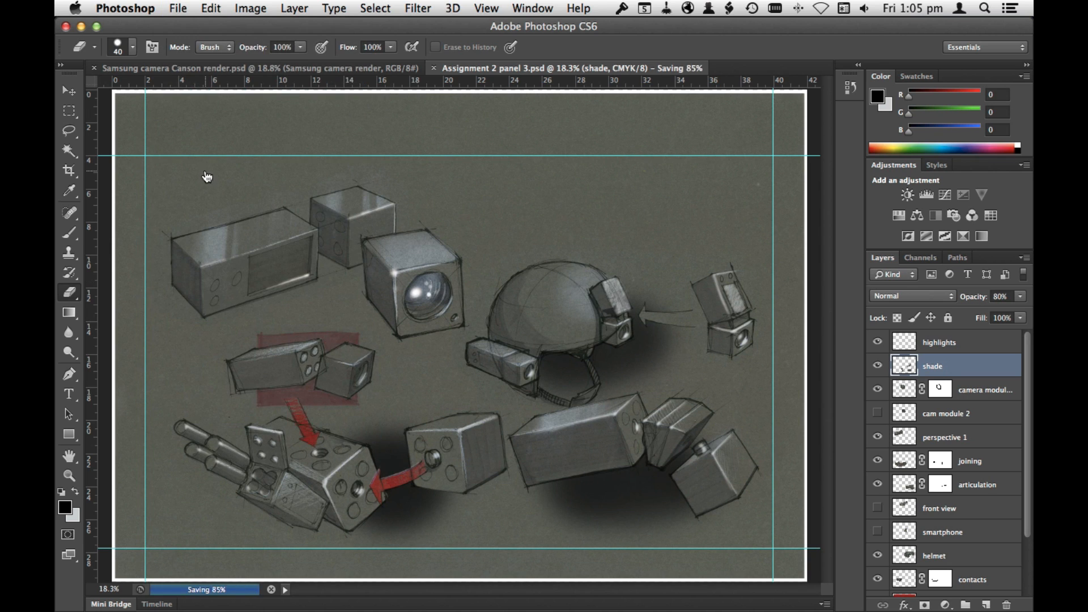
# Step: Switch to Illustrator and update the modified linked image on page 3
pyautogui.press('super+Tab')
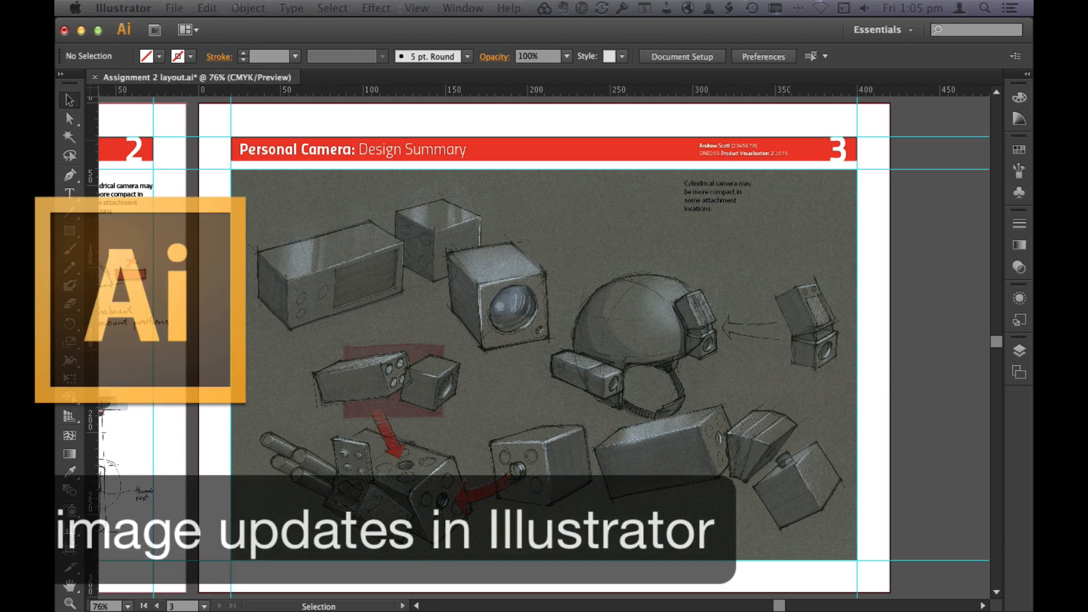
pyautogui.click(747, 294)
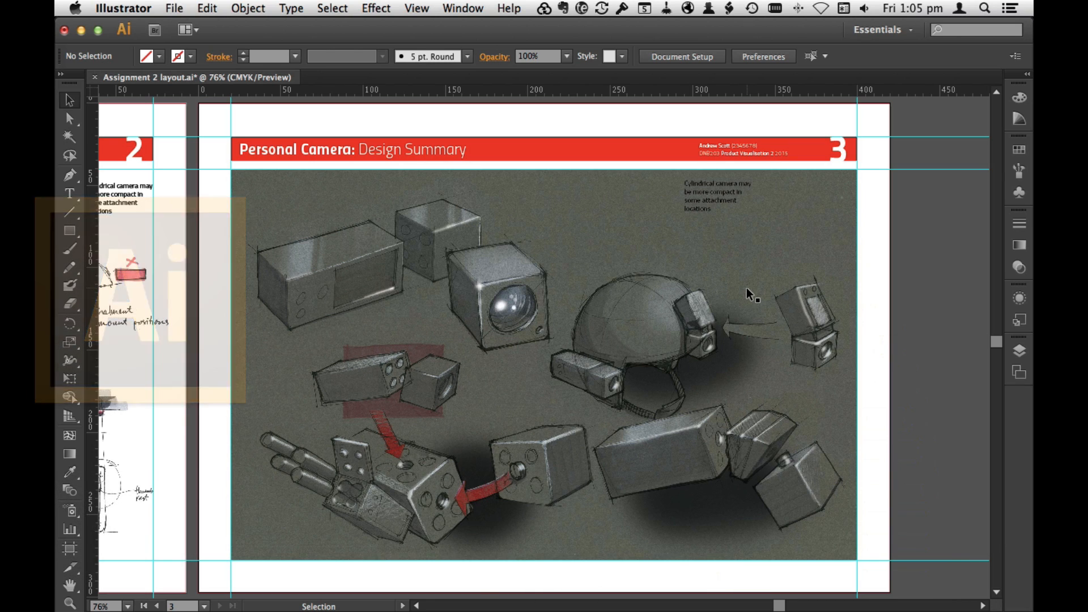
# Step: Duplicate the page 3 artboard to add a fourth page and edit the new artboard's name
pyautogui.click(732, 214)
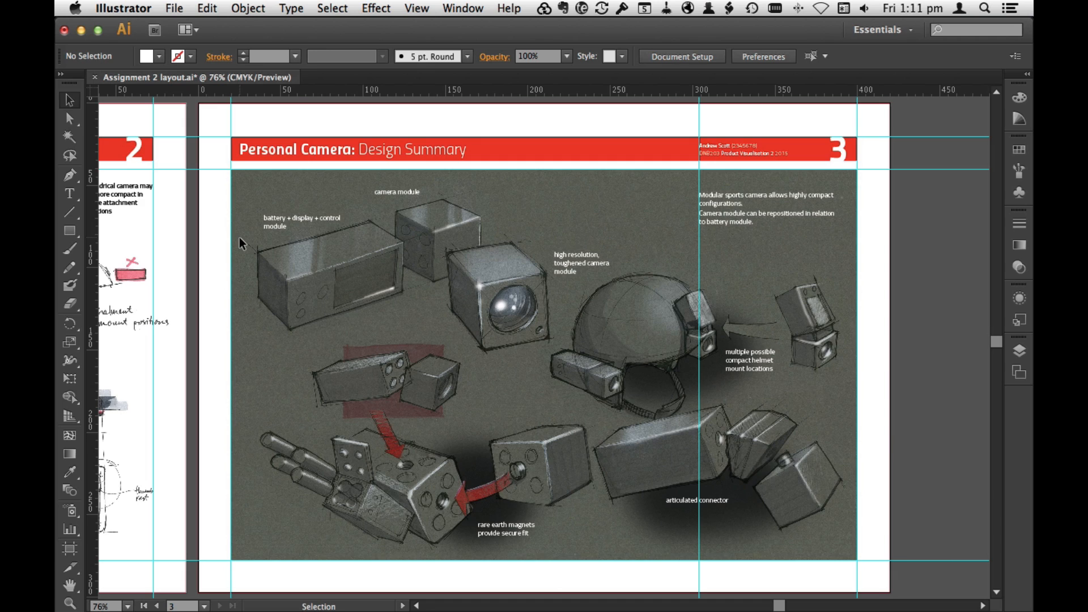
pyautogui.press('super+minus')
pyautogui.press('super+minus')
pyautogui.press('super+minus')
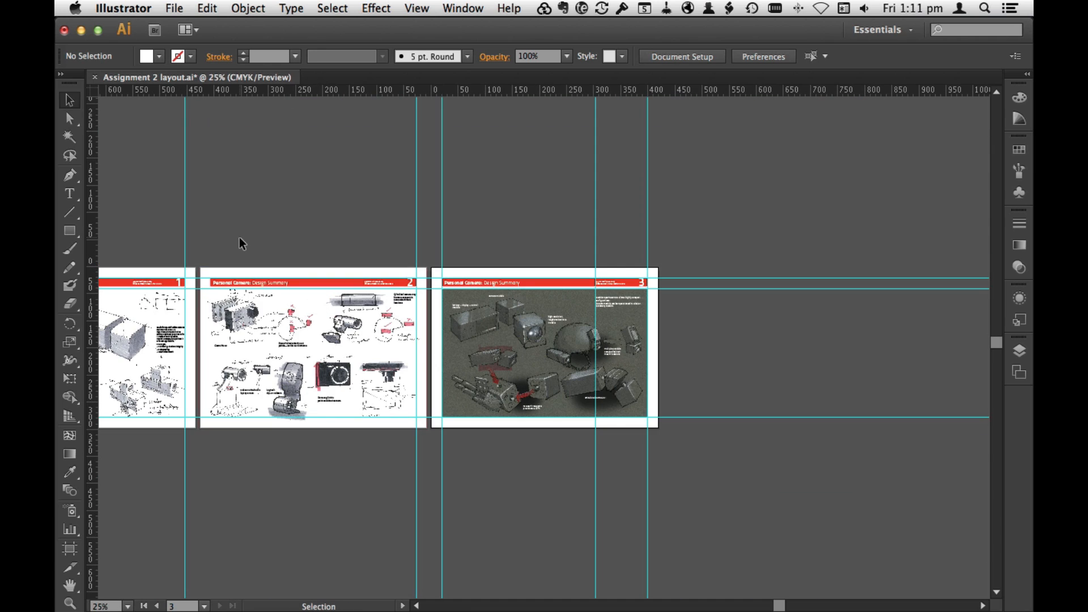
pyautogui.click(1018, 373)
pyautogui.click(994, 118)
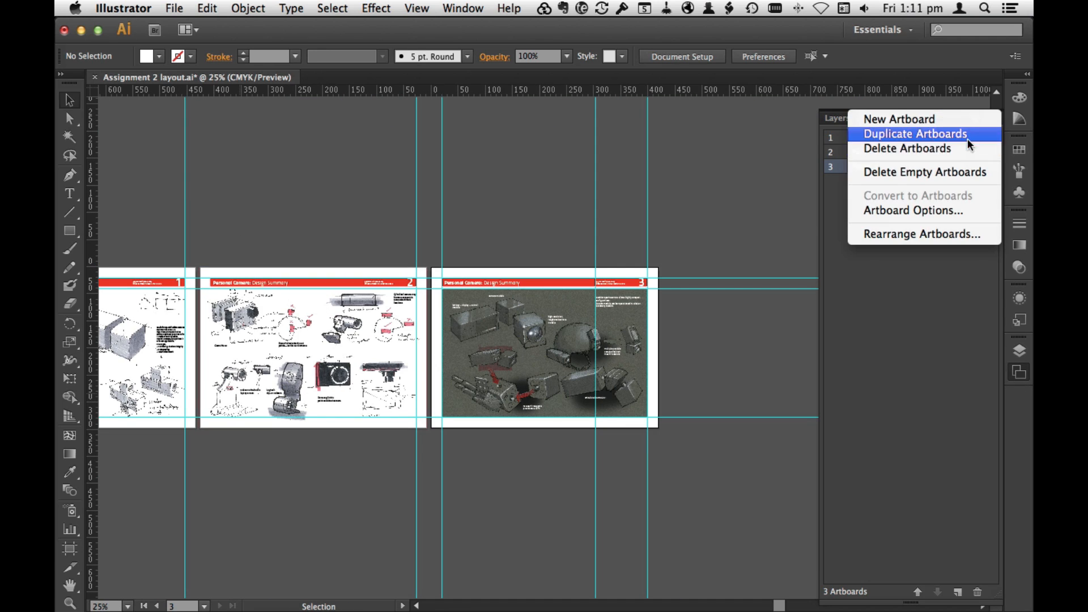
pyautogui.click(963, 134)
pyautogui.doubleClick(926, 179)
pyautogui.press('BackSpace')
pyautogui.press('BackSpace')
pyautogui.press('BackSpace')
pyautogui.press('BackSpace')
pyautogui.press('BackSpace')
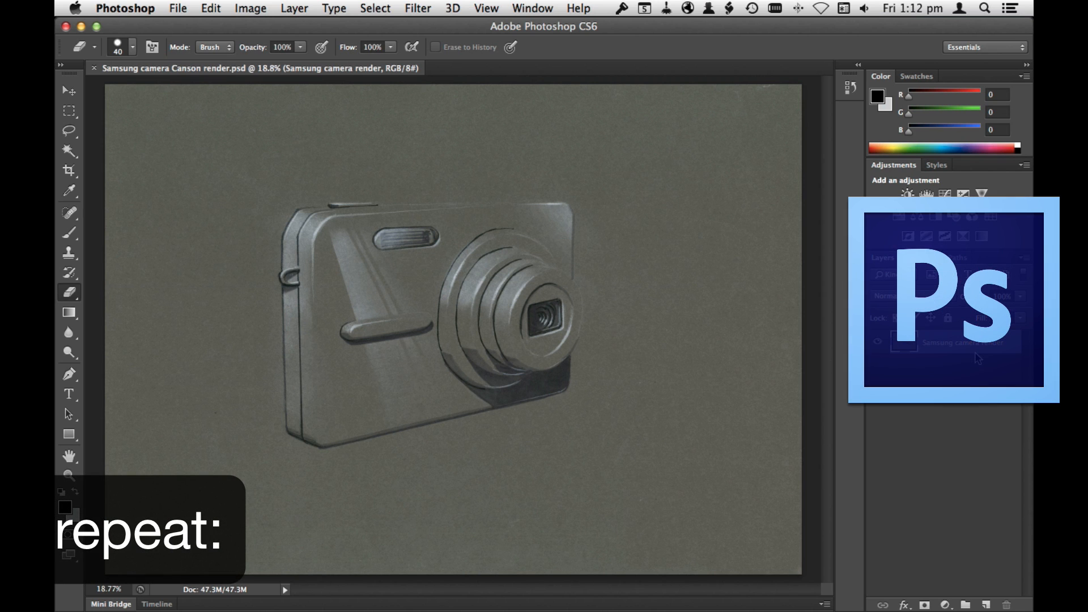
# Step: In Photoshop, add a Levels adjustment layer above the Samsung camera render with input levels 13, 0.87 and 211
pyautogui.click(945, 605)
pyautogui.click(969, 423)
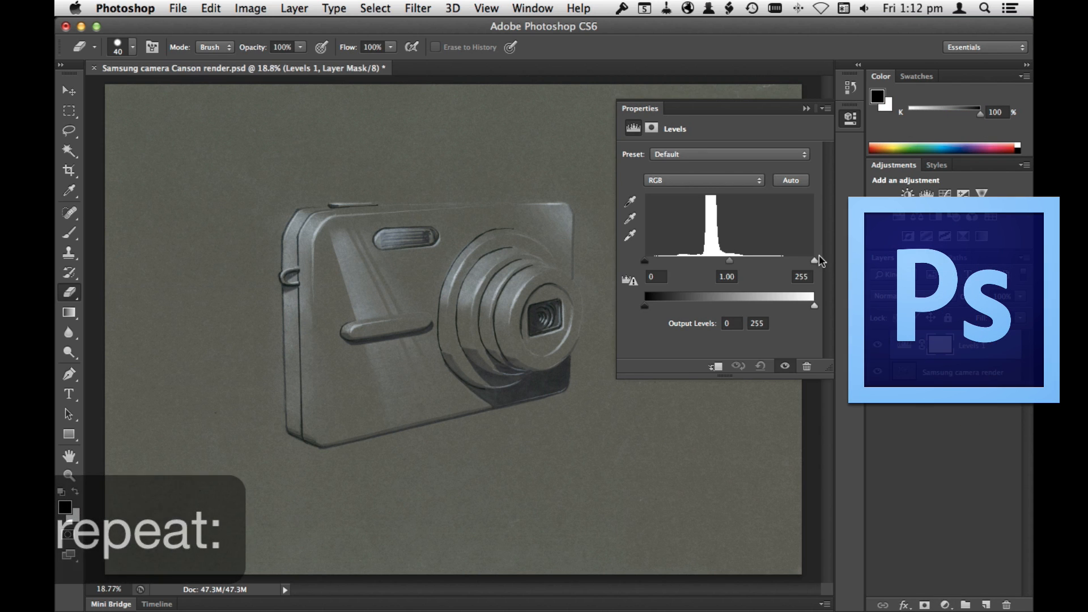
pyautogui.moveTo(814, 260); pyautogui.dragTo(783, 262)
pyautogui.moveTo(645, 262); pyautogui.dragTo(726, 263)
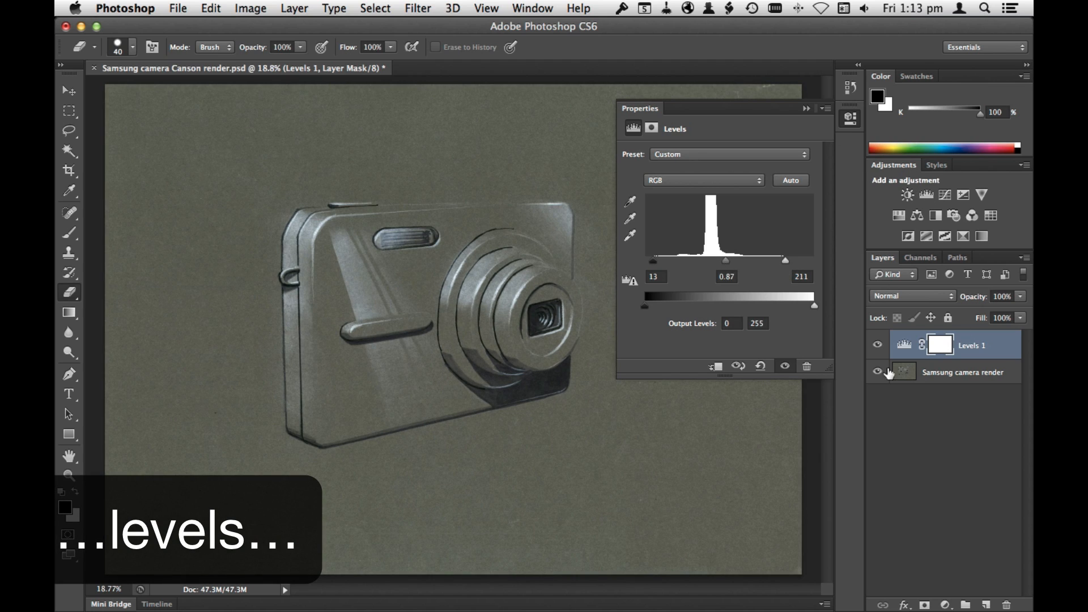
pyautogui.click(912, 447)
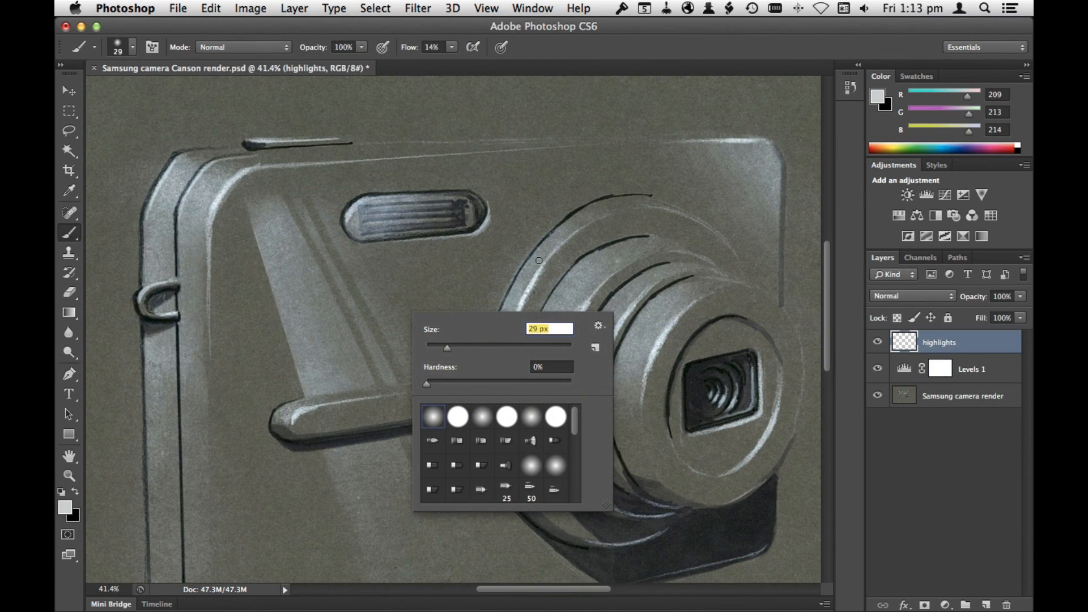
# Step: On the highlights layer, paint light grey highlights on the lens rings with a soft 87 px brush
pyautogui.click(919, 452)
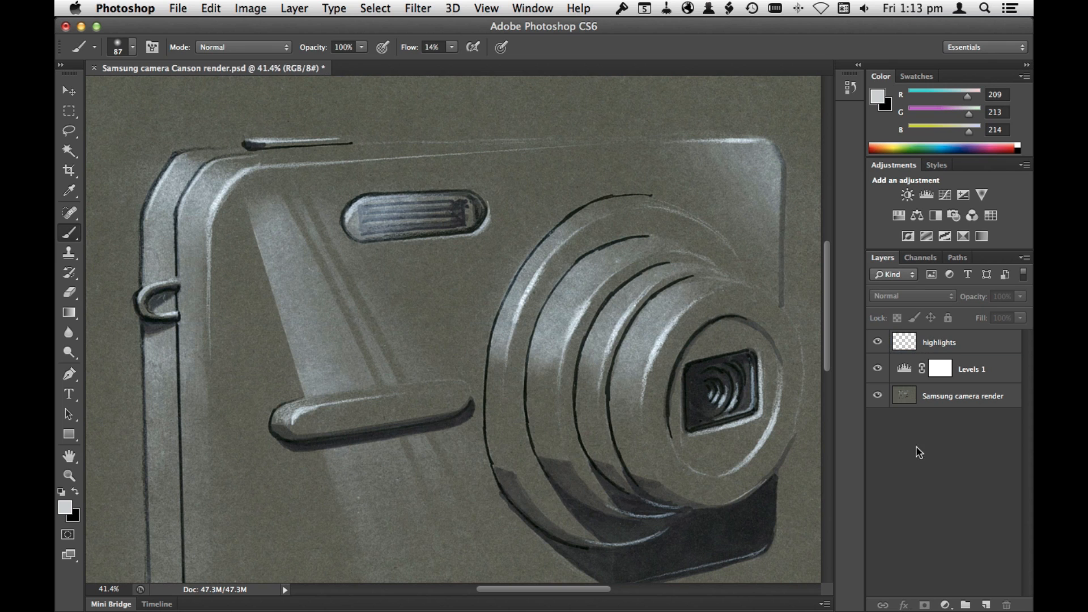
pyautogui.click(957, 342)
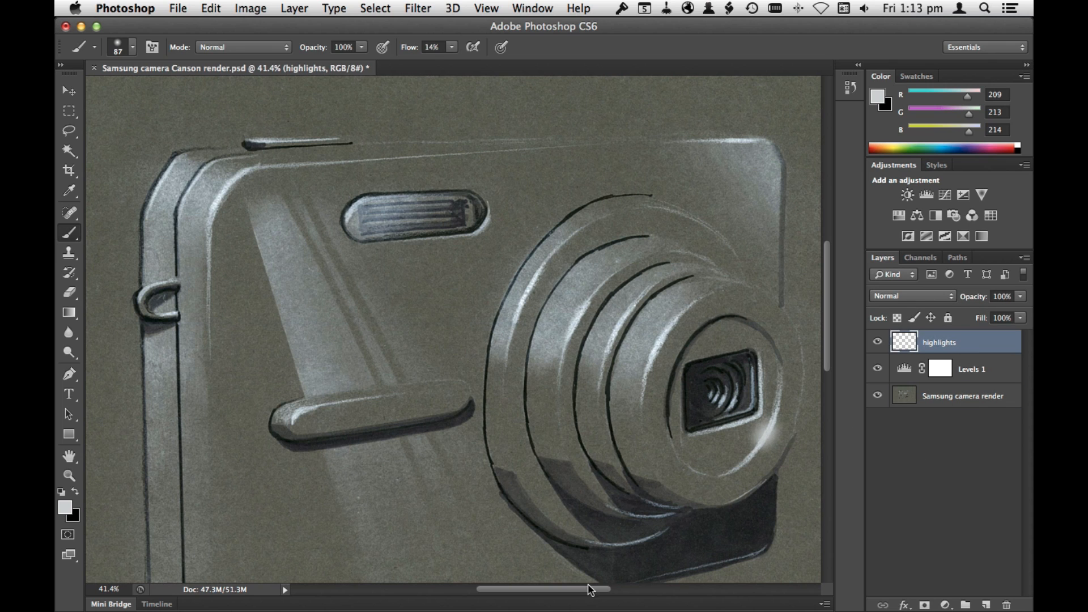
pyautogui.moveTo(661, 336); pyautogui.dragTo(656, 357)
pyautogui.moveTo(581, 319); pyautogui.dragTo(572, 334)
pyautogui.moveTo(529, 289); pyautogui.dragTo(524, 302)
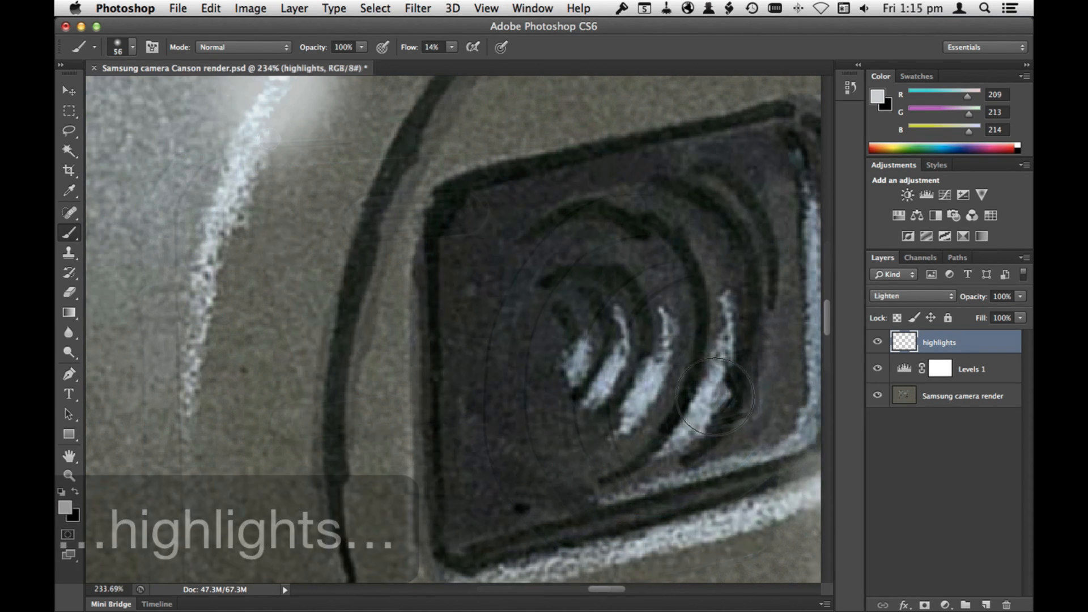
# Step: Reduce the brush to 36 px and brighten the curved white reflections inside the lens glass
pyautogui.rightClick(708, 391)
pyautogui.press('Return')
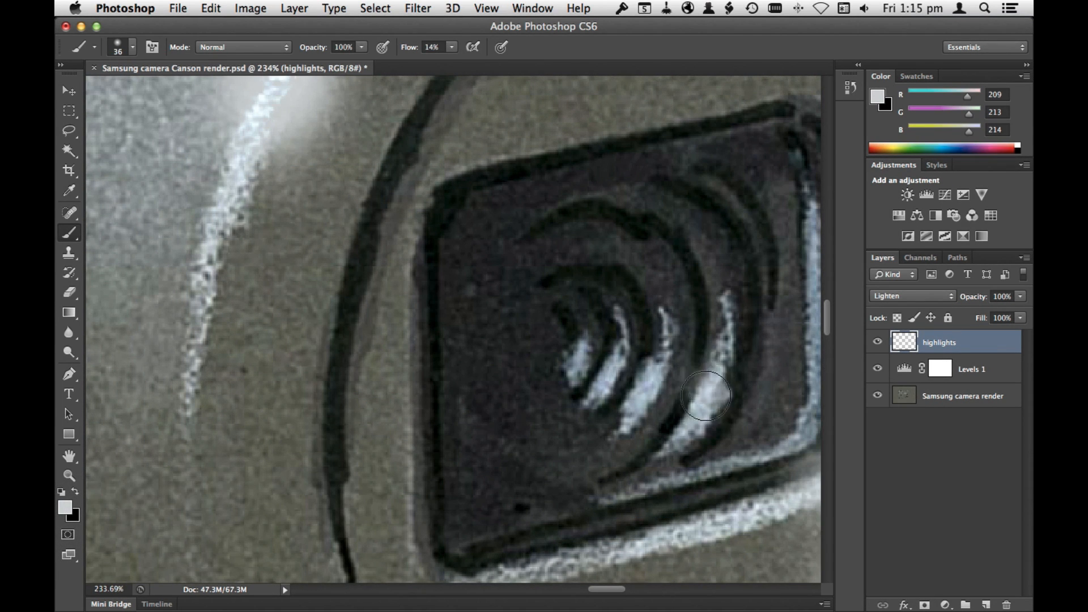
pyautogui.moveTo(705, 396)
pyautogui.mouseDown()
pyautogui.moveTo(698, 362)
pyautogui.moveTo(648, 390)
pyautogui.moveTo(600, 363)
pyautogui.mouseUp()
# Step: Dot small light spots on the lens glass with a hard brush, starting at 16 px
pyautogui.rightClick(654, 377)
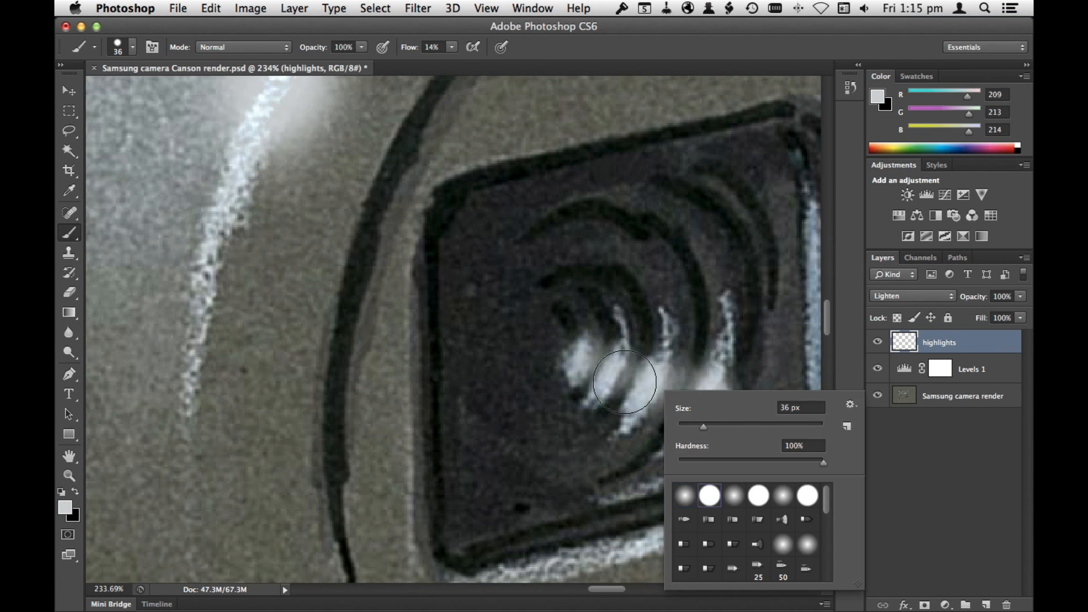
pyautogui.moveTo(703, 426); pyautogui.dragTo(691, 427)
pyautogui.press('Return')
pyautogui.click(587, 271)
pyautogui.click(559, 320)
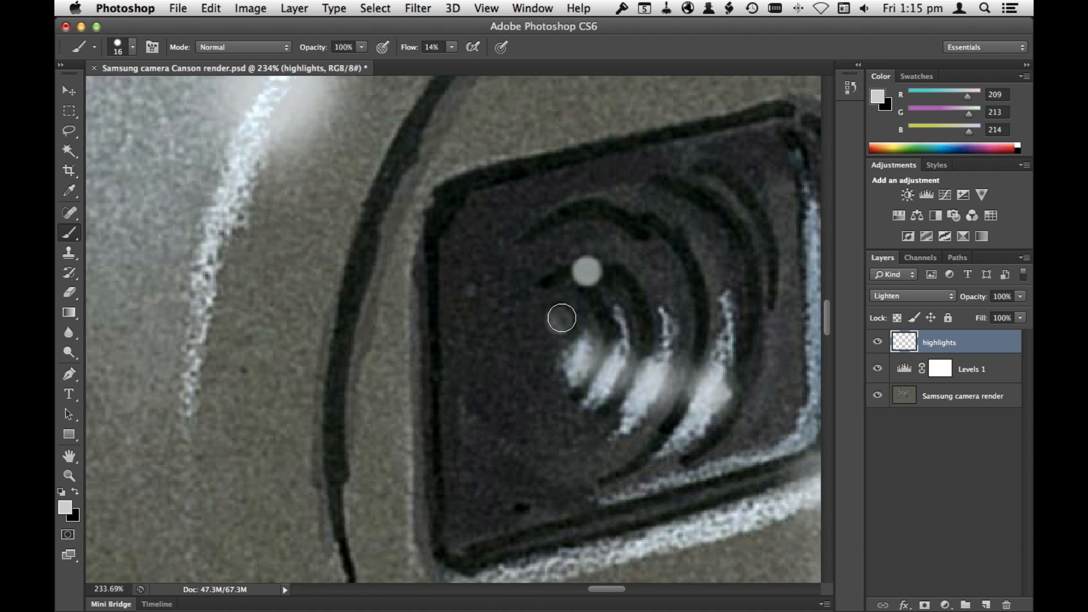
pyautogui.rightClick(722, 399)
pyautogui.press('Return')
# Step: Set the hard brush to 23 px and dot larger, fainter light spots on the lens glass
pyautogui.moveTo(752, 452); pyautogui.dragTo(760, 442)
pyautogui.rightClick(720, 409)
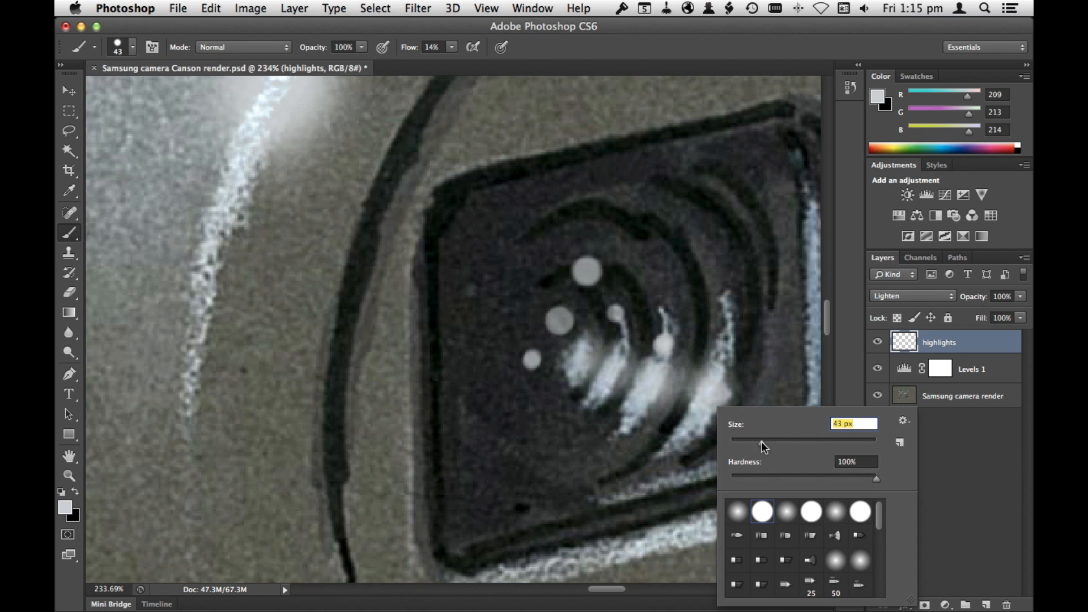
pyautogui.click(675, 264)
pyautogui.click(675, 265)
pyautogui.click(582, 402)
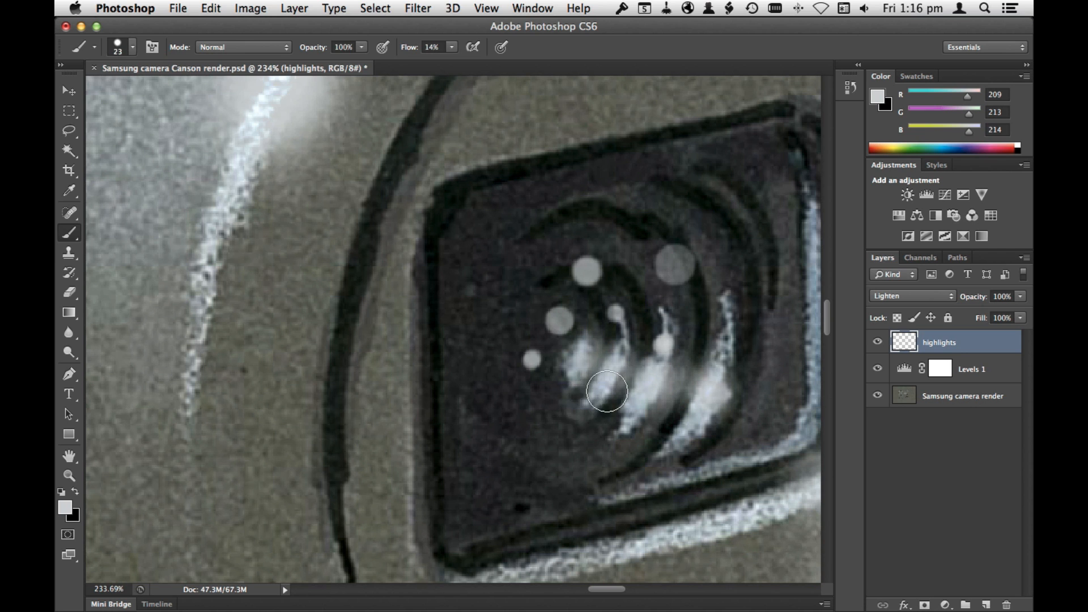
pyautogui.click(585, 401)
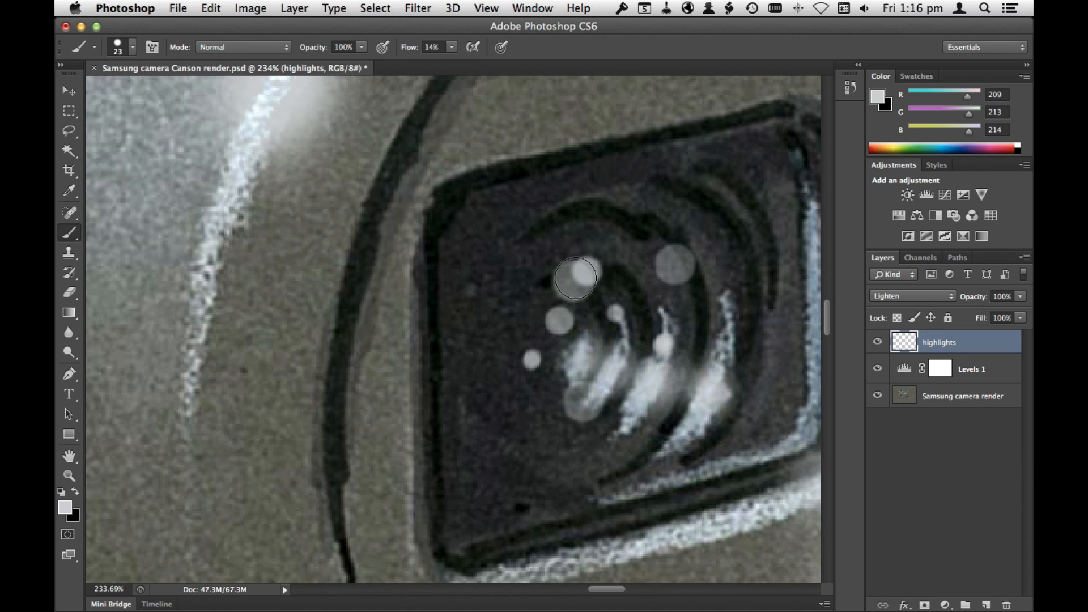
# Step: Add a layer named shade above the highlights layer and make black the foreground colour
pyautogui.press('super+minus')
pyautogui.press('super+minus')
pyautogui.press('super+minus')
pyautogui.press('super+minus')
pyautogui.press('super+minus')
pyautogui.press('super+0')
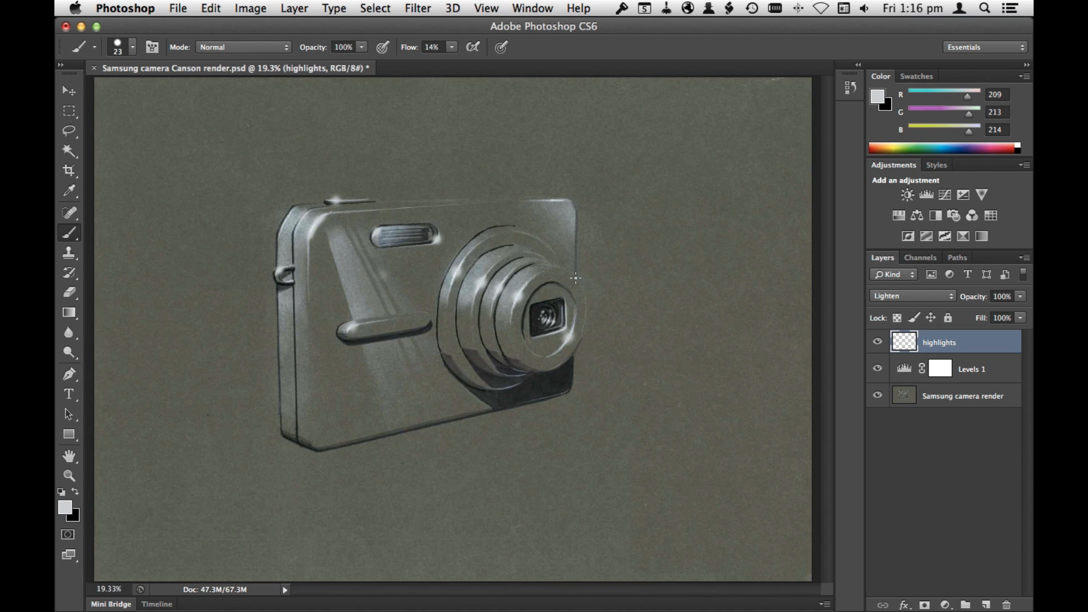
pyautogui.click(986, 605)
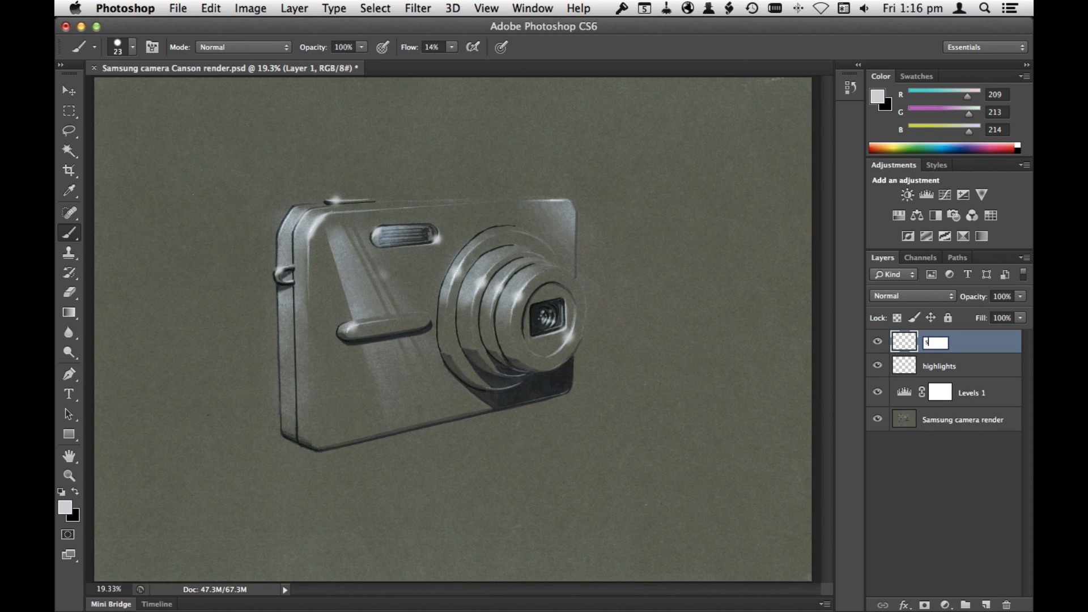
pyautogui.press('Return')
pyautogui.click(74, 492)
# Step: Paint a black shadow behind the lens and below the camera with a 1447 px brush at 0% hardness
pyautogui.rightClick(769, 569)
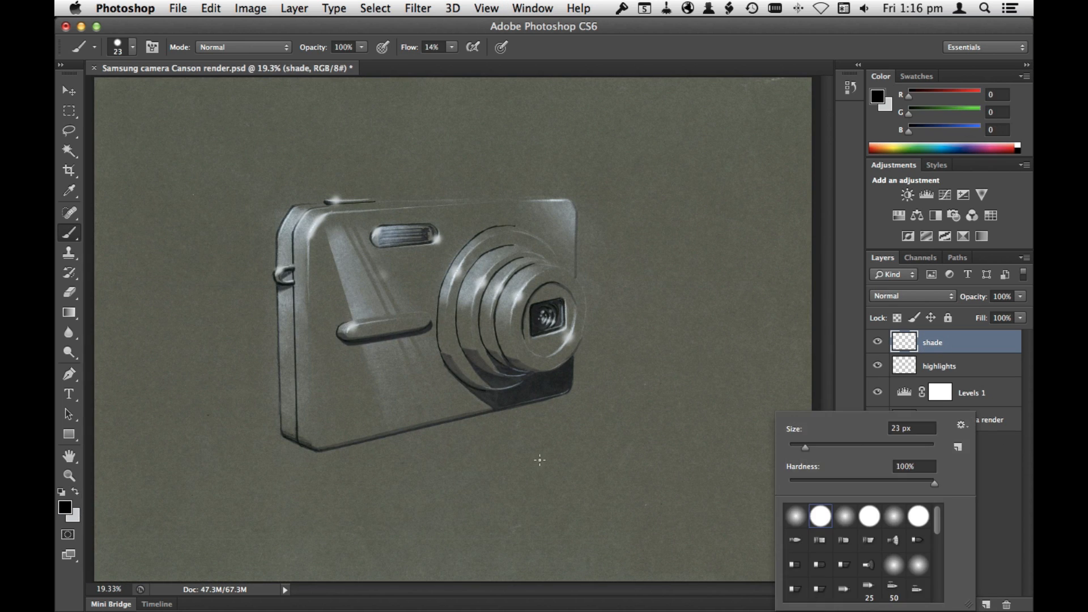
pyautogui.moveTo(806, 447); pyautogui.dragTo(923, 448)
pyautogui.moveTo(935, 483); pyautogui.dragTo(789, 483)
pyautogui.moveTo(585, 355)
pyautogui.mouseDown()
pyautogui.moveTo(419, 469)
pyautogui.moveTo(638, 354)
pyautogui.moveTo(471, 463)
pyautogui.moveTo(636, 350)
pyautogui.mouseUp()
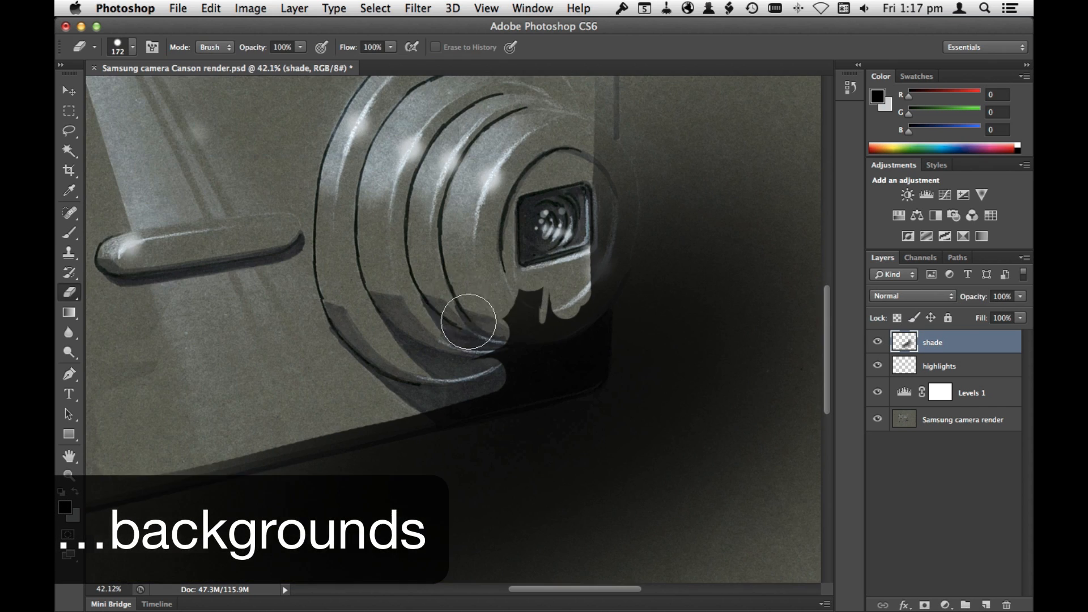
# Step: Erase the shade covering the camera body and lens with a 172 px eraser and set the layer's opacity to 58%
pyautogui.moveTo(468, 322)
pyautogui.mouseDown()
pyautogui.moveTo(533, 319)
pyautogui.moveTo(530, 342)
pyautogui.moveTo(582, 115)
pyautogui.moveTo(584, 261)
pyautogui.moveTo(493, 334)
pyautogui.mouseUp()
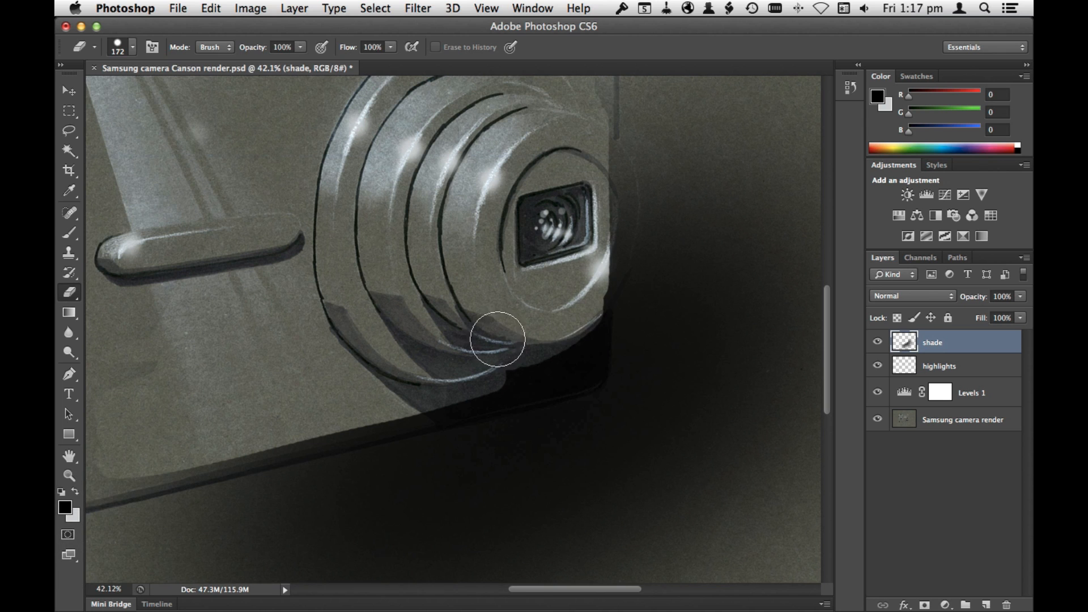
pyautogui.moveTo(134, 469); pyautogui.dragTo(462, 383)
pyautogui.moveTo(1020, 297)
pyautogui.mouseDown()
pyautogui.moveTo(1017, 316)
pyautogui.moveTo(998, 316)
pyautogui.mouseUp()
pyautogui.moveTo(451, 388)
pyautogui.mouseDown()
pyautogui.moveTo(581, 345)
pyautogui.moveTo(597, 163)
pyautogui.mouseUp()
pyautogui.press('space')
pyautogui.moveTo(665, 187); pyautogui.dragTo(615, 345)
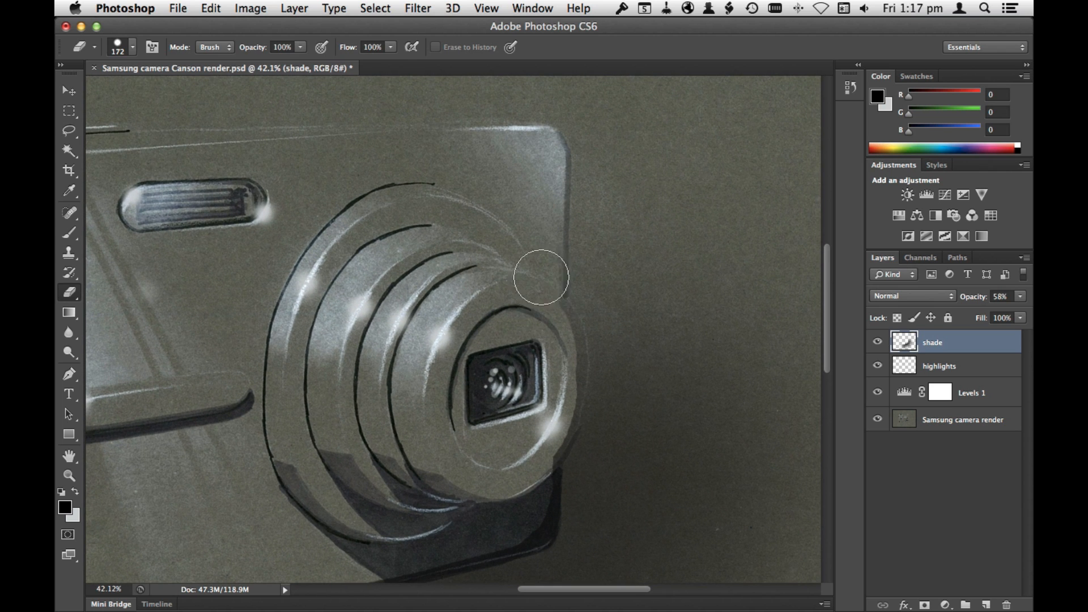
pyautogui.rightClick(643, 252)
pyautogui.moveTo(553, 447)
pyautogui.mouseDown()
pyautogui.moveTo(565, 320)
pyautogui.moveTo(538, 460)
pyautogui.moveTo(558, 310)
pyautogui.moveTo(571, 452)
pyautogui.moveTo(573, 300)
pyautogui.mouseUp()
pyautogui.press('super+z')
# Step: Add a layer mask that reveals all to the shade layer
pyautogui.rightClick(953, 344)
pyautogui.click(375, 8)
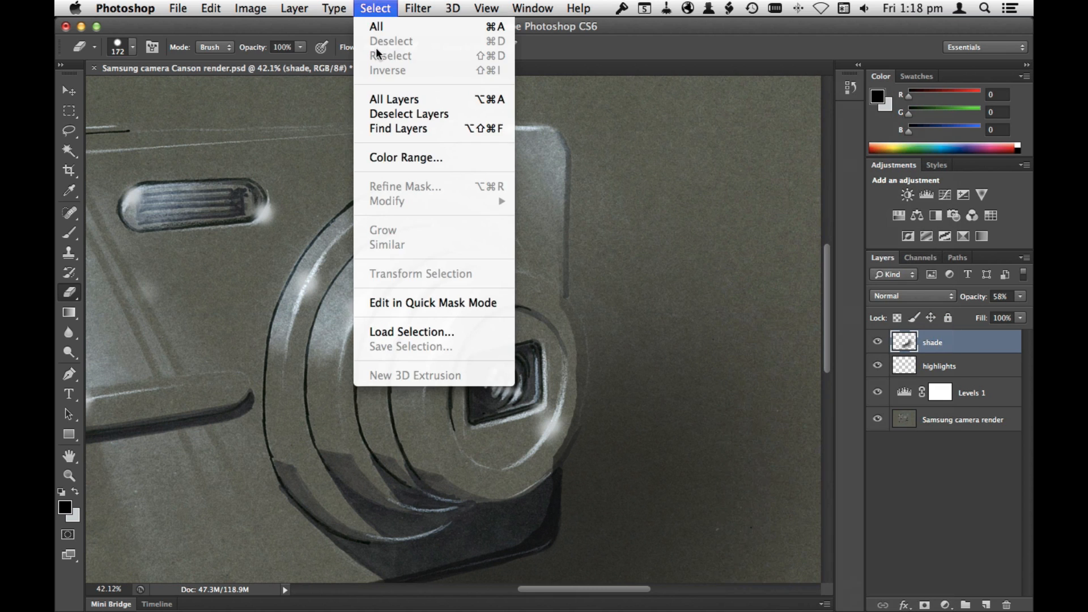
pyautogui.moveTo(294, 8)
pyautogui.moveTo(340, 201)
pyautogui.click(507, 201)
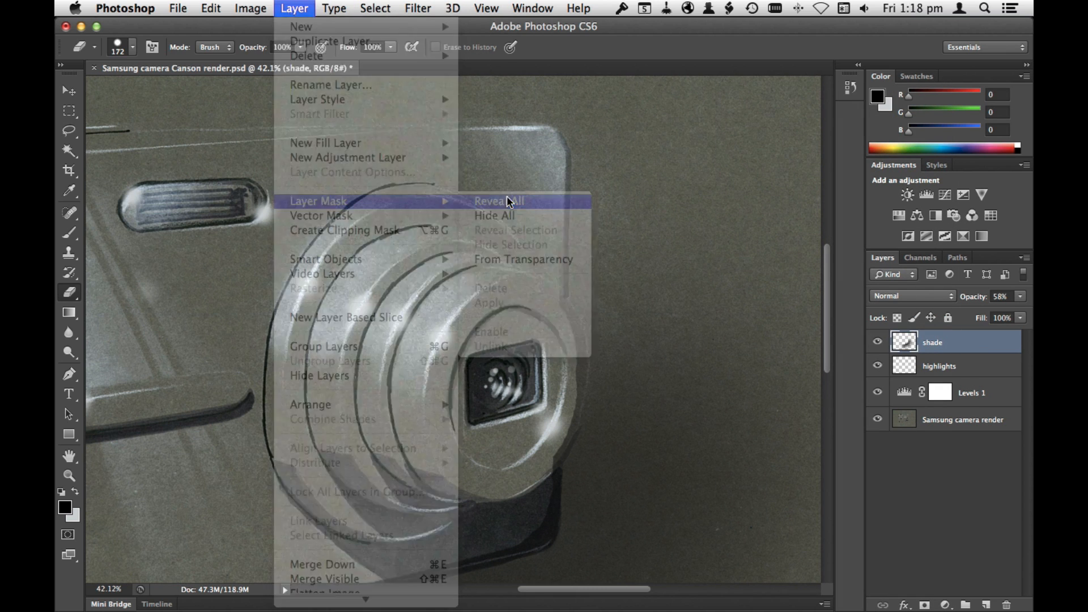
# Step: Paint black on the shade mask along the lens's outer edge and the camera's lower corner with a hard 52 px brush
pyautogui.press('b')
pyautogui.rightClick(728, 232)
pyautogui.click(700, 396)
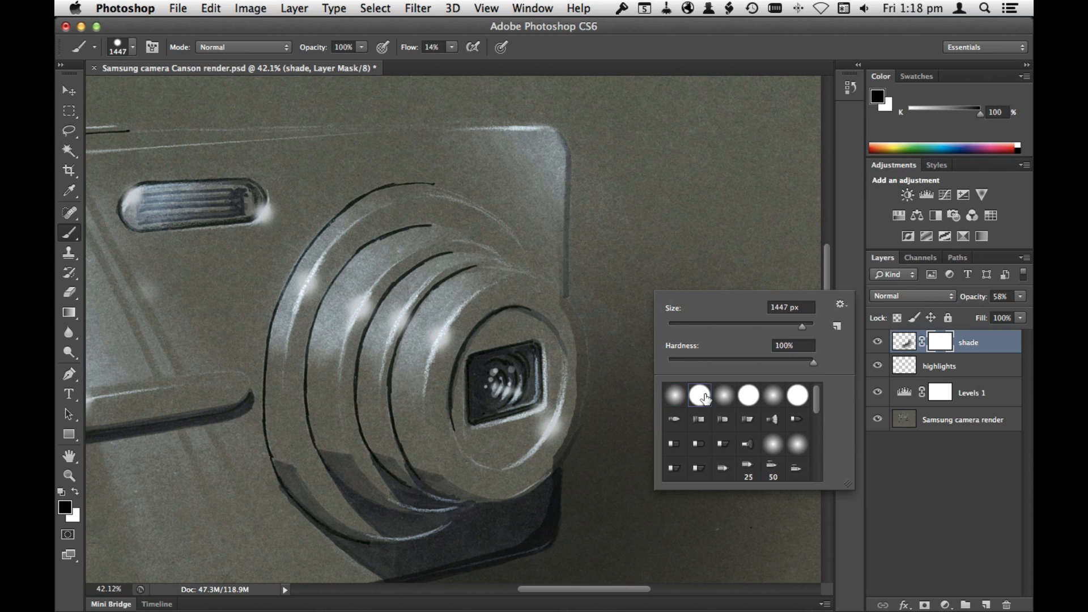
pyautogui.moveTo(572, 322)
pyautogui.mouseDown()
pyautogui.moveTo(566, 297)
pyautogui.moveTo(563, 460)
pyautogui.mouseUp()
pyautogui.moveTo(579, 425)
pyautogui.mouseDown()
pyautogui.moveTo(557, 542)
pyautogui.moveTo(607, 406)
pyautogui.mouseUp()
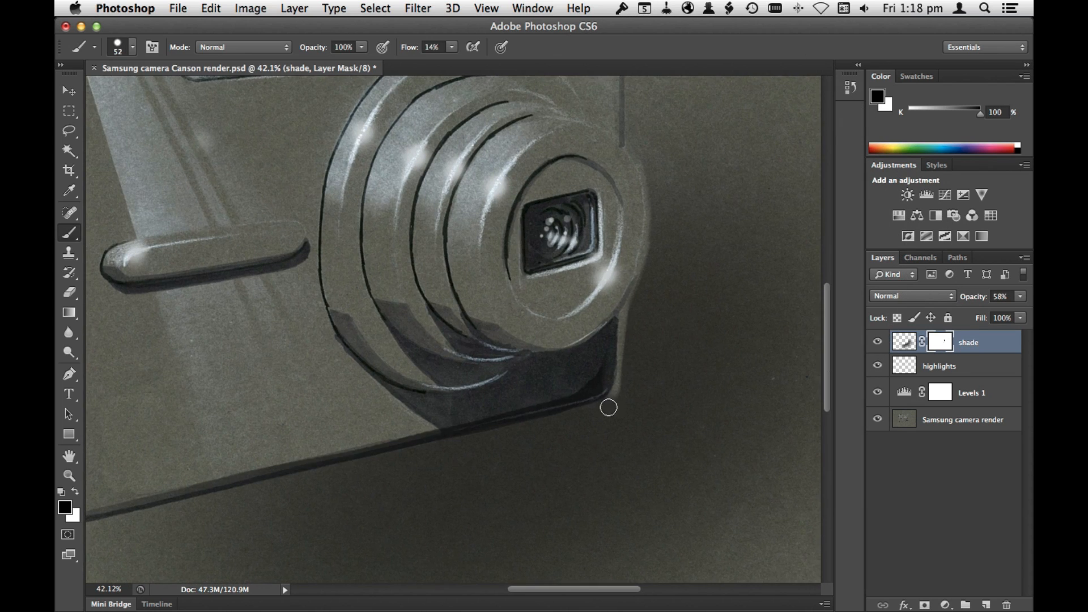
# Step: Mask the shade along the camera's bottom edge in black and paint white to restore the shadow just outside it
pyautogui.moveTo(339, 454)
pyautogui.mouseDown()
pyautogui.moveTo(556, 403)
pyautogui.moveTo(361, 446)
pyautogui.mouseUp()
pyautogui.moveTo(361, 446); pyautogui.dragTo(617, 394)
pyautogui.moveTo(266, 475); pyautogui.dragTo(579, 415)
pyautogui.click(75, 492)
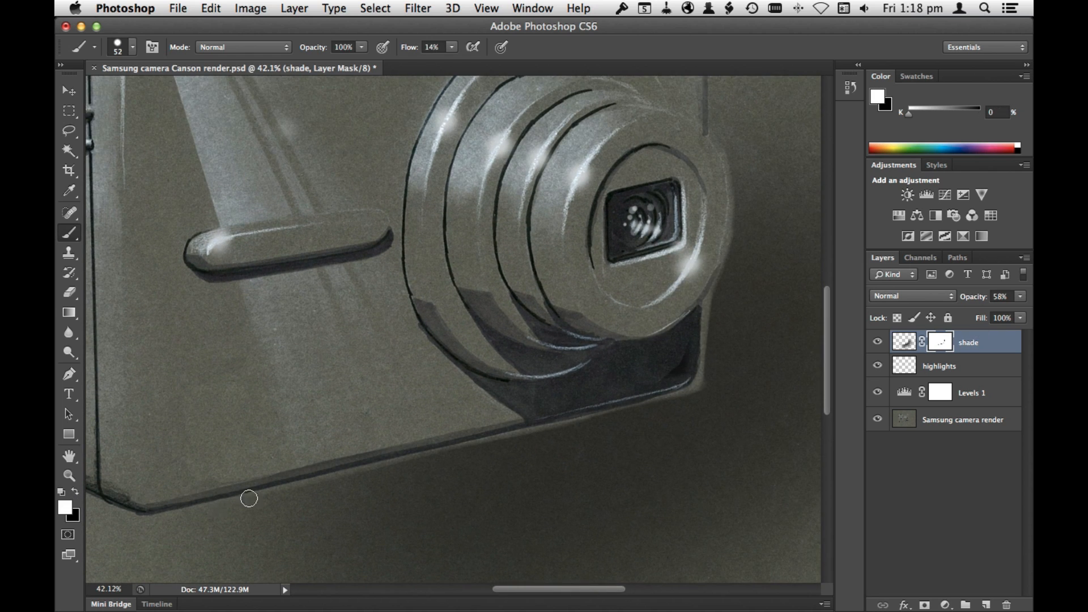
pyautogui.moveTo(484, 440); pyautogui.dragTo(592, 416)
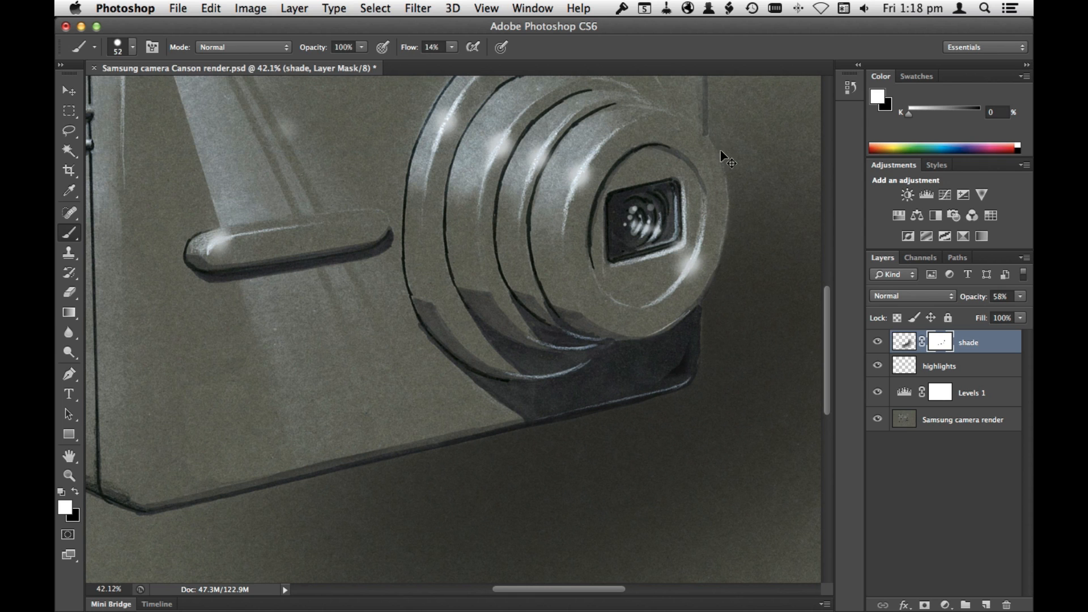
# Step: On the highlights layer, paint a light highlight along the camera's lower edge with a soft 21 px brush
pyautogui.press('super+0')
pyautogui.click(952, 367)
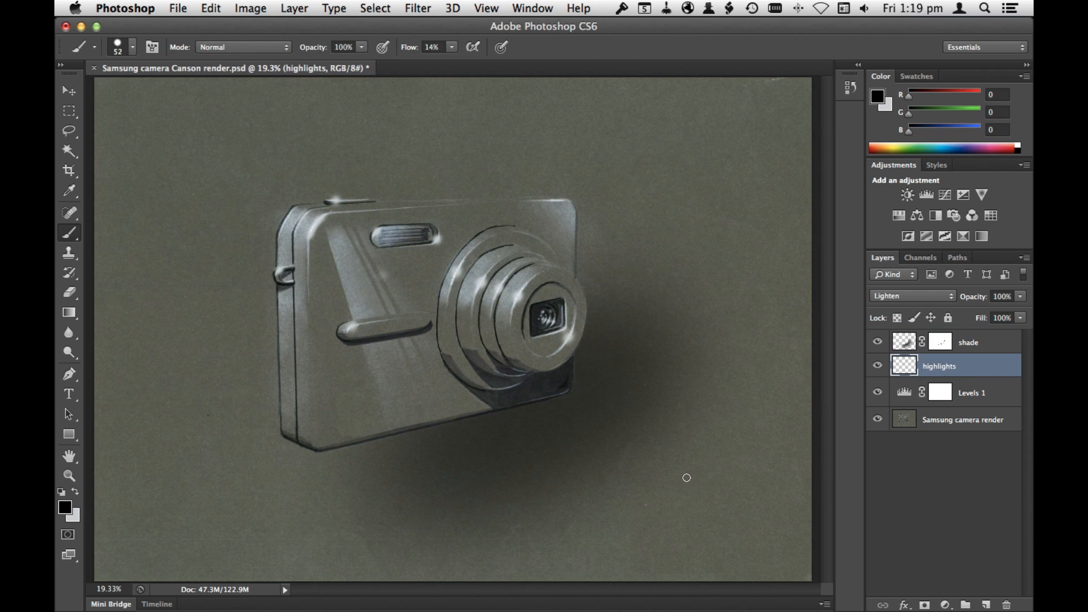
pyautogui.moveTo(541, 396); pyautogui.dragTo(665, 380)
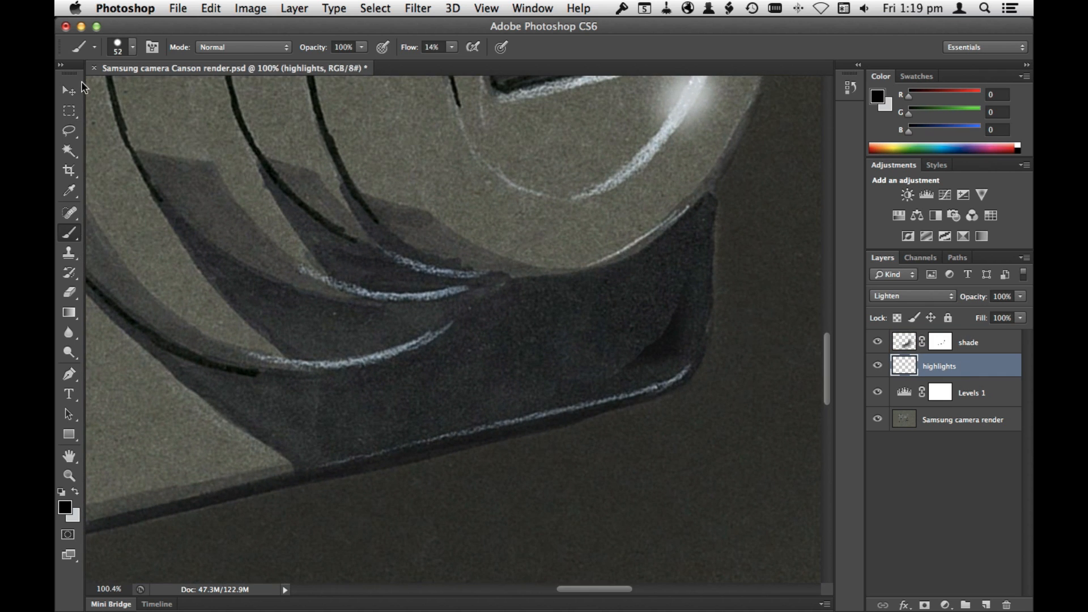
pyautogui.rightClick(580, 304)
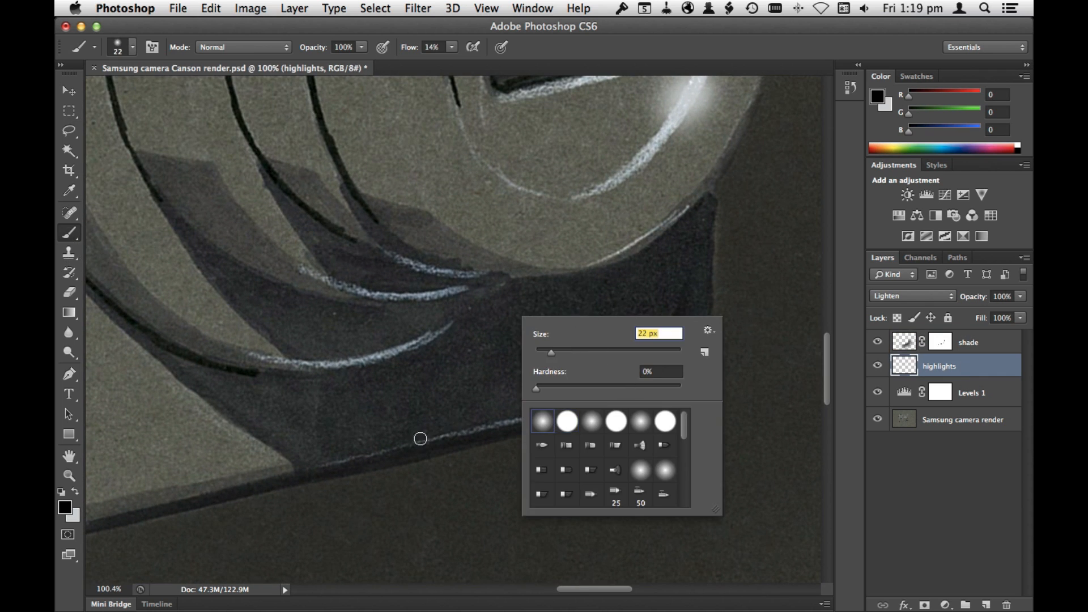
pyautogui.moveTo(551, 352); pyautogui.dragTo(549, 353)
pyautogui.click(75, 492)
pyautogui.moveTo(687, 369)
pyautogui.mouseDown()
pyautogui.moveTo(488, 431)
pyautogui.moveTo(363, 454)
pyautogui.mouseUp()
# Step: Paint light highlights along the lower rims of the lens rings and the front barrel
pyautogui.moveTo(340, 364)
pyautogui.mouseDown()
pyautogui.moveTo(448, 320)
pyautogui.moveTo(462, 290)
pyautogui.mouseUp()
pyautogui.moveTo(683, 207); pyautogui.dragTo(578, 269)
pyautogui.moveTo(448, 281)
pyautogui.mouseDown()
pyautogui.moveTo(421, 271)
pyautogui.moveTo(491, 275)
pyautogui.mouseUp()
pyautogui.press('super+minus')
pyautogui.press('super+minus')
pyautogui.press('super+minus')
pyautogui.press('super+minus')
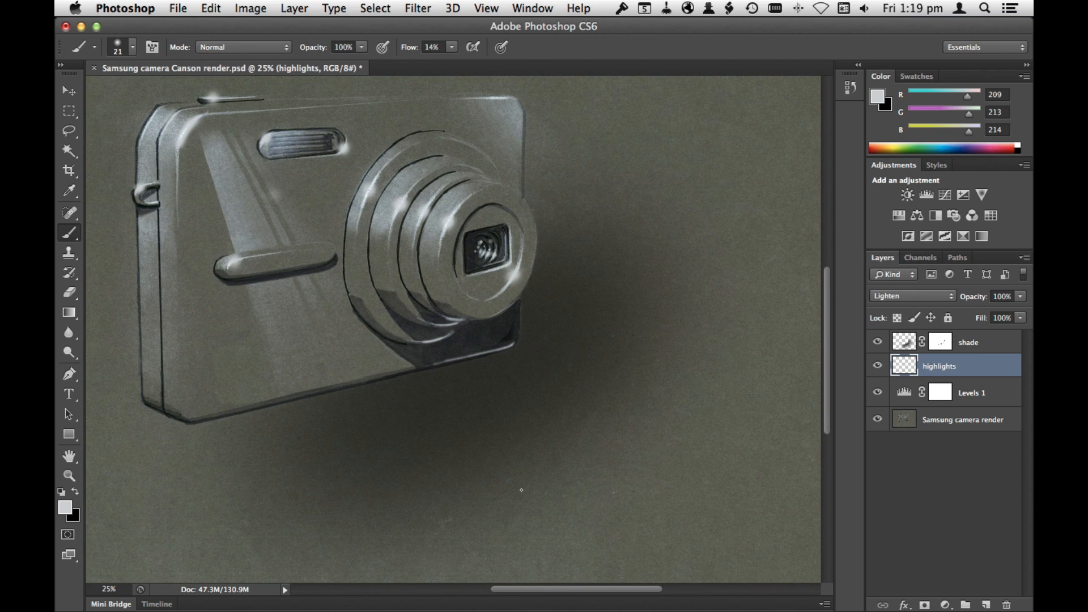
pyautogui.press('super+0')
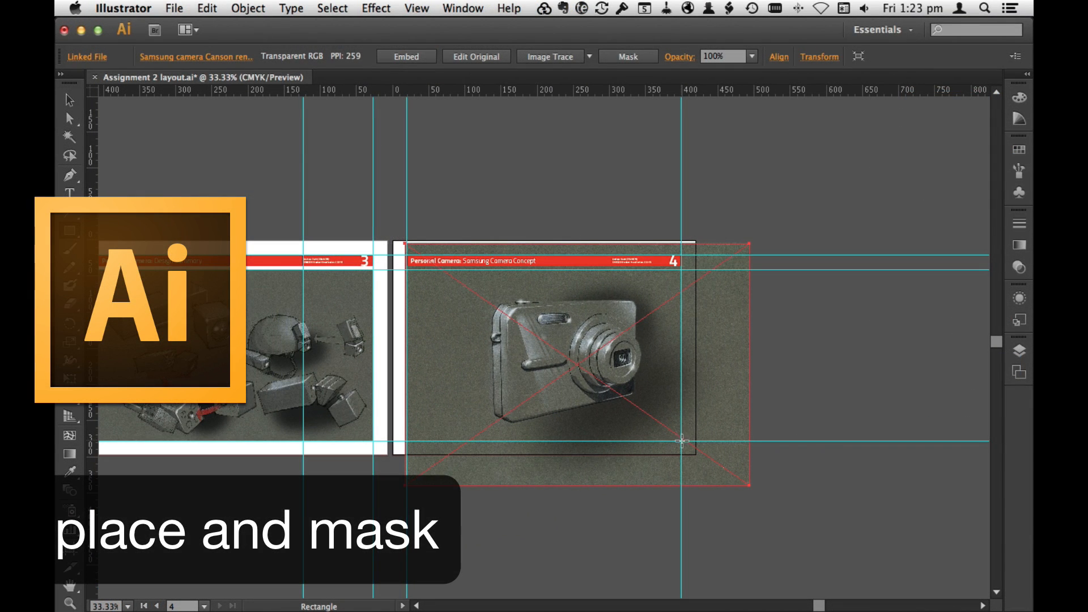
# Step: In Illustrator, draw a 380 × 237 mm rectangle over page 4's content area and use it as the placed Samsung camera image's clipping mask
pyautogui.moveTo(414, 275); pyautogui.dragTo(407, 270)
pyautogui.press('v')
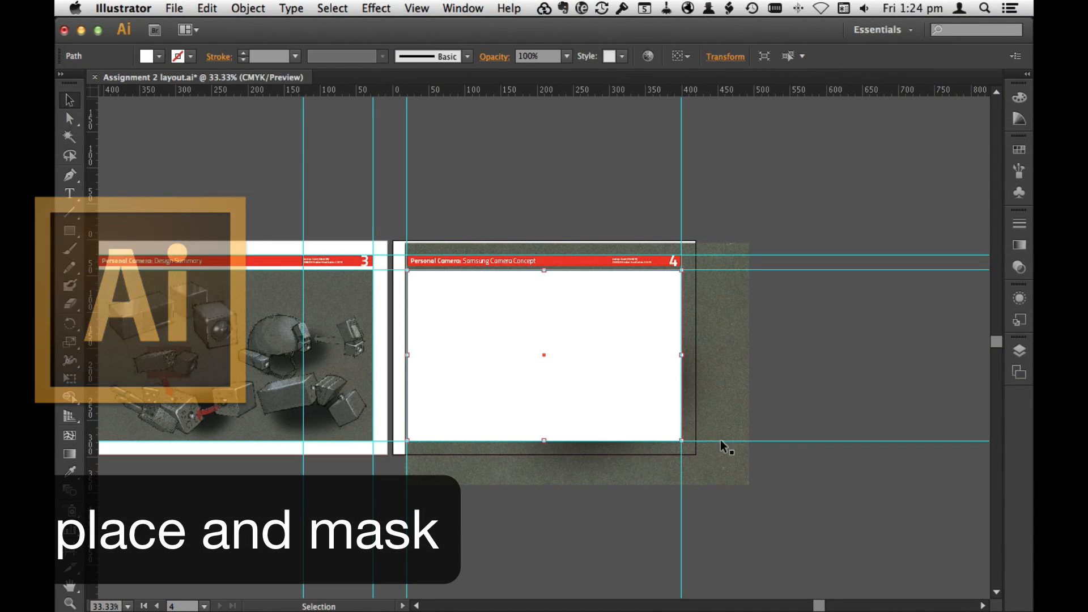
pyautogui.keyDown('shift'); pyautogui.click(721, 444); pyautogui.keyUp('shift')
pyautogui.click(248, 8)
pyautogui.moveTo(287, 420)
pyautogui.click(466, 423)
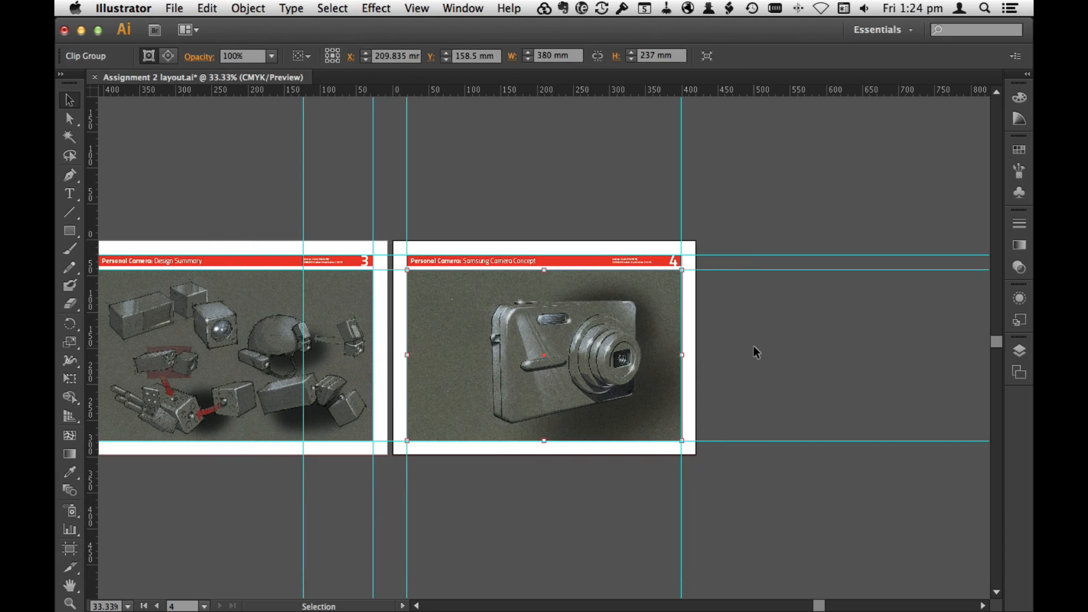
pyautogui.click(754, 346)
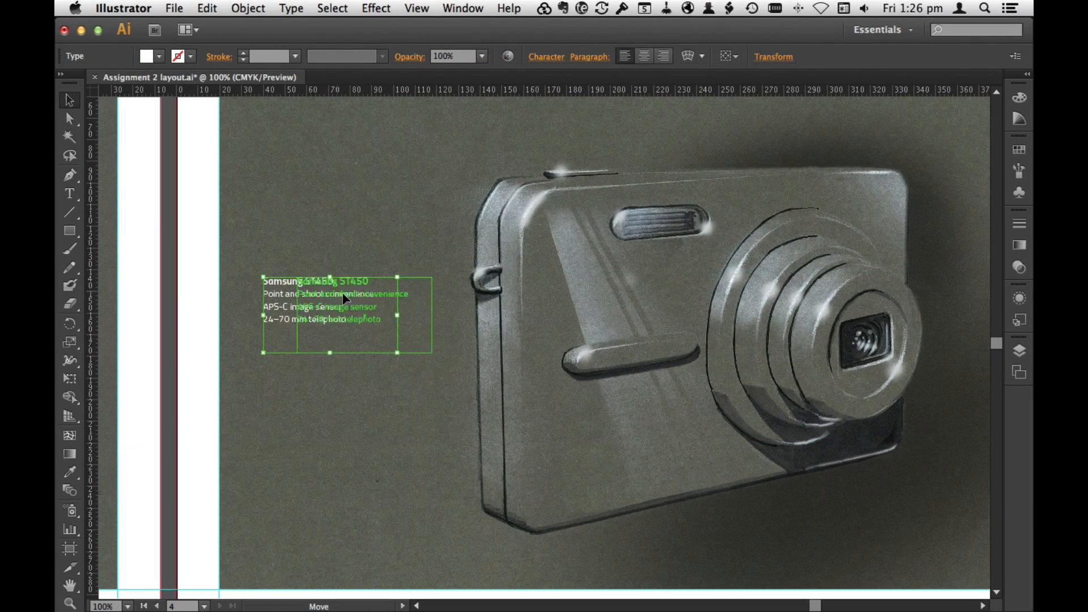
# Step: Move the Samsung ST450 caption down into the empty background beside the camera's lower-left side on page 4
pyautogui.moveTo(305, 297); pyautogui.dragTo(326, 483)
pyautogui.click(206, 287)
pyautogui.press('super+0')
pyautogui.click(222, 414)
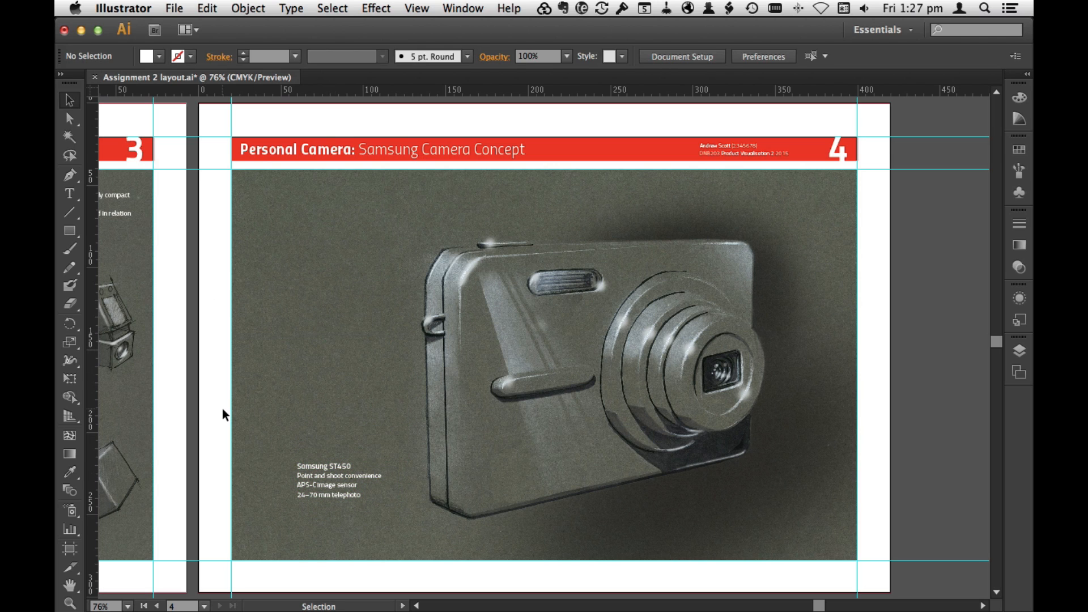
# Step: Enlarge the caption's "Samsung ST450" heading line and shift the text block slightly left and down, away from the camera
pyautogui.doubleClick(344, 469)
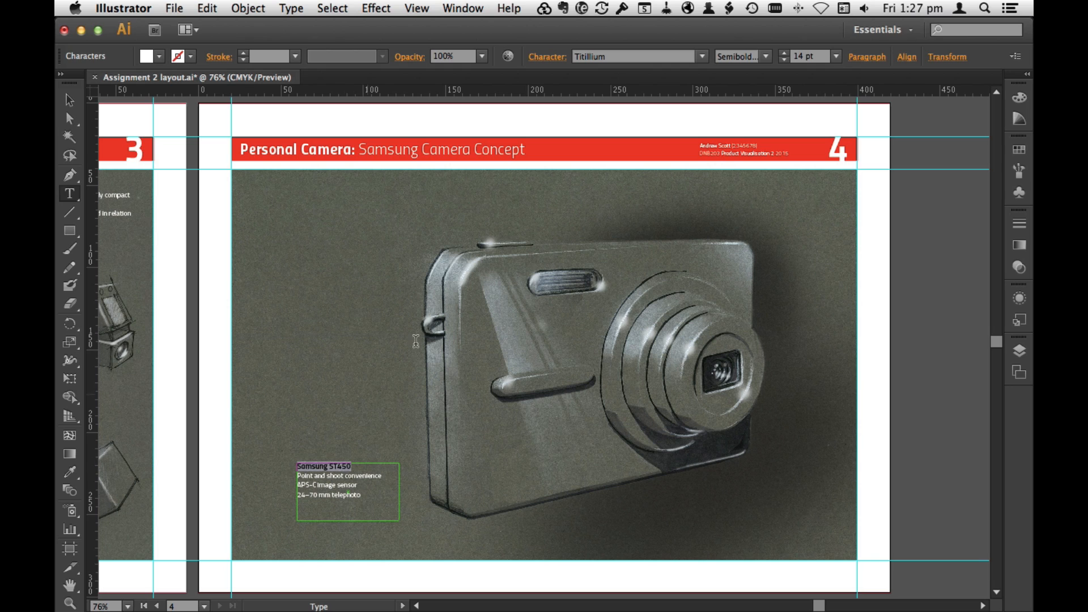
pyautogui.click(836, 56)
pyautogui.click(862, 234)
pyautogui.press('Escape')
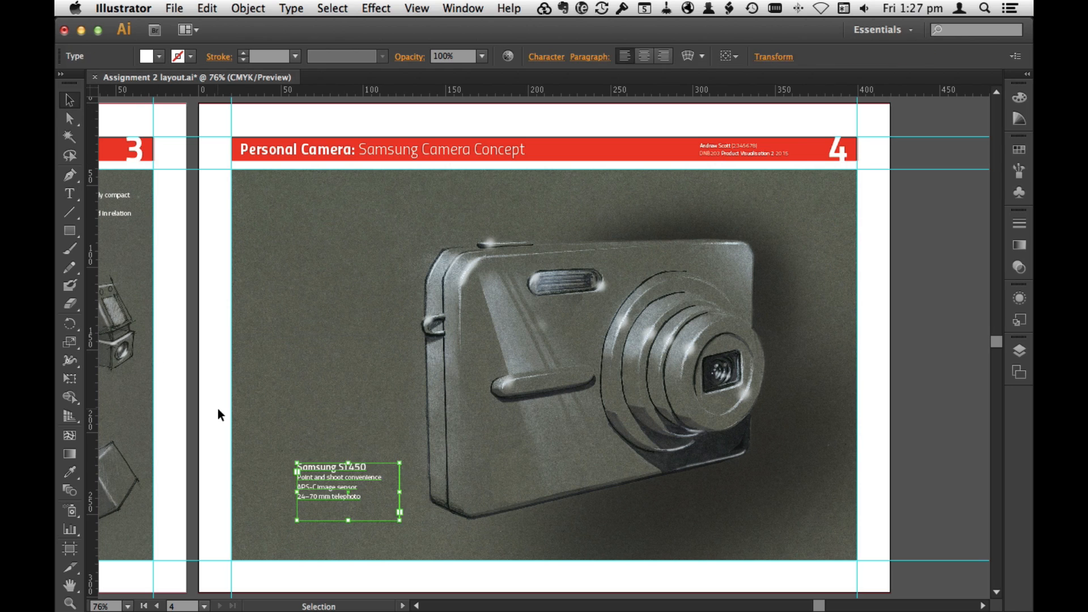
pyautogui.click(219, 409)
pyautogui.moveTo(332, 479); pyautogui.dragTo(323, 483)
pyautogui.click(739, 437)
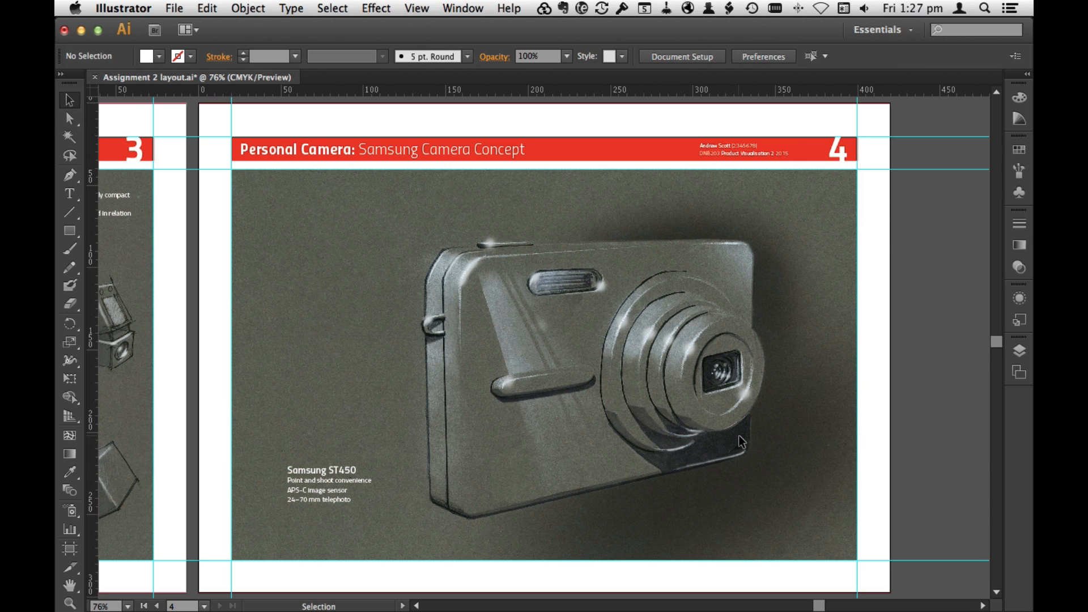
# Step: Show all four artboards together and hide the guides
pyautogui.click(418, 8)
pyautogui.click(470, 176)
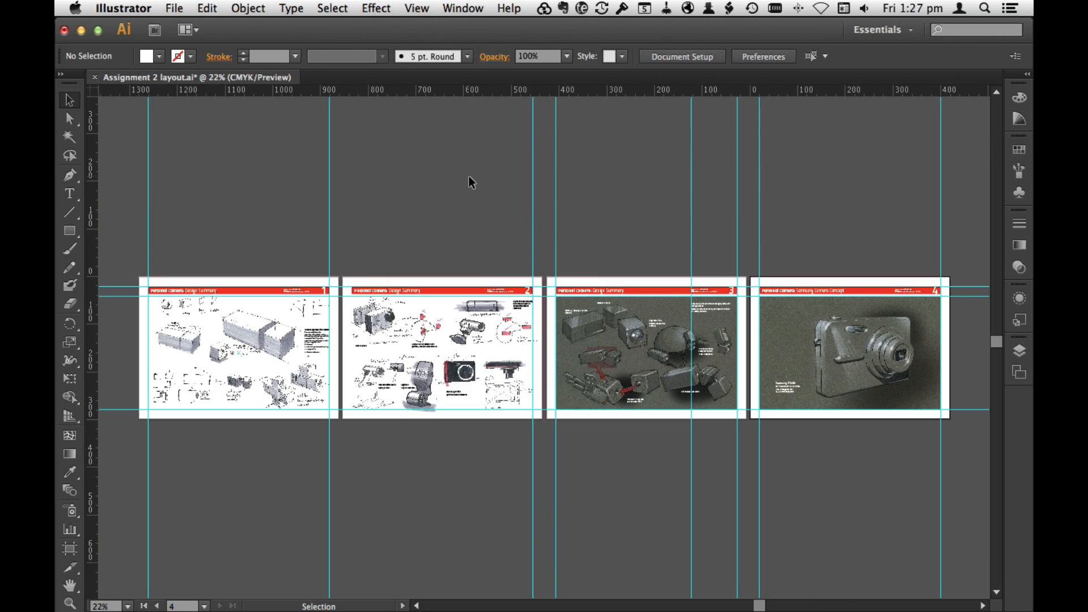
pyautogui.click(416, 8)
pyautogui.moveTo(497, 439)
pyautogui.click(641, 428)
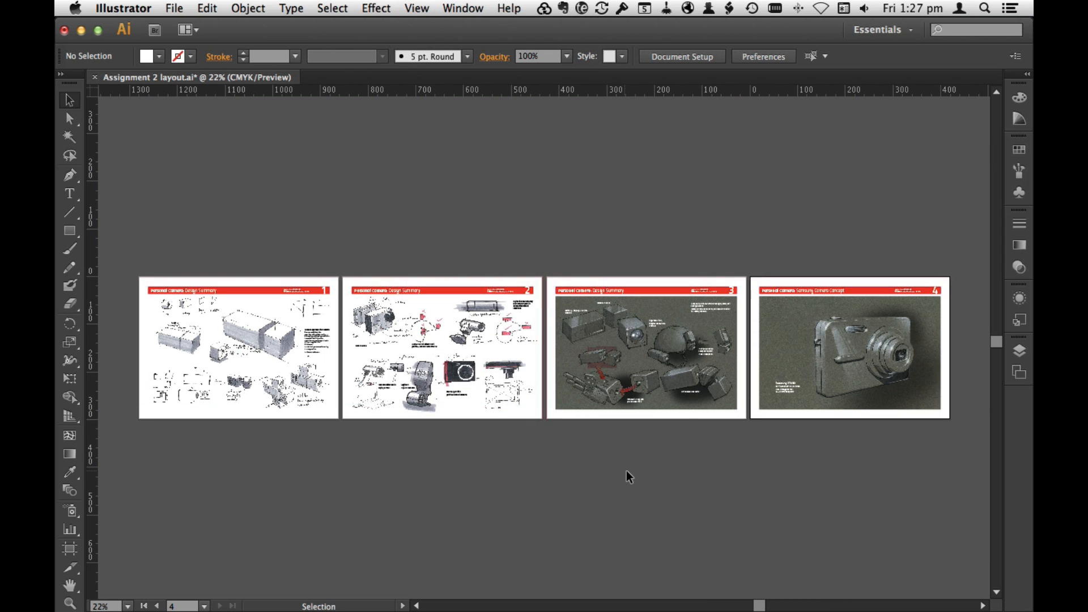